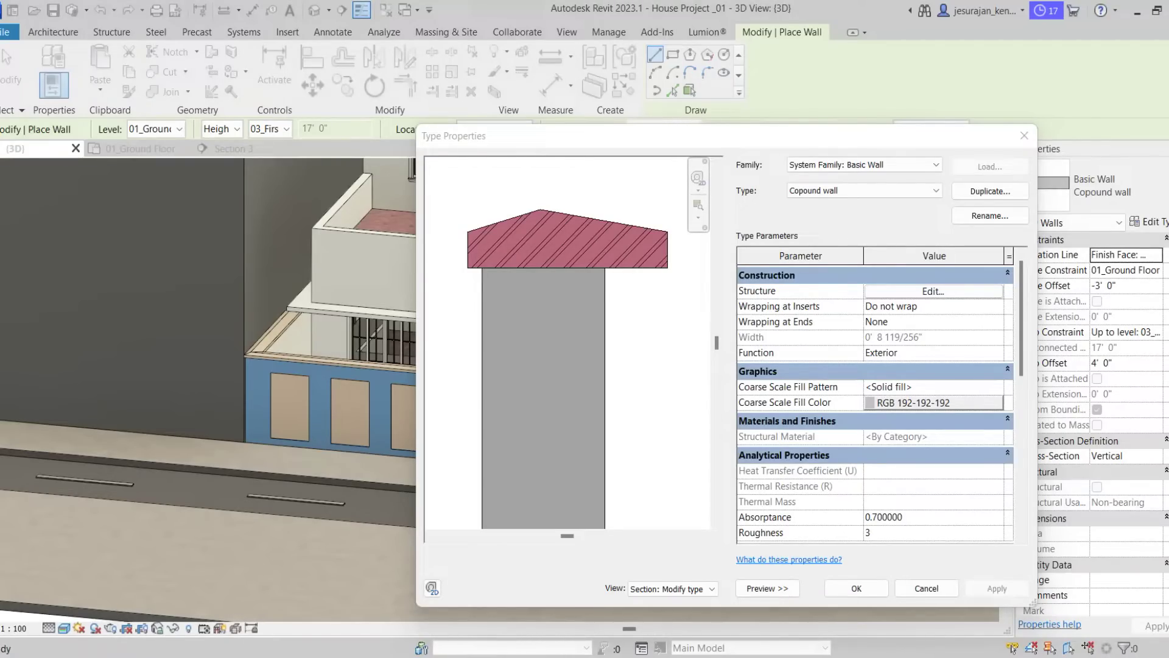
- Close the Copound wall type properties and exit the wall placement command
key(shift+h)
key(Return)
key(Return)
click(1023, 140)
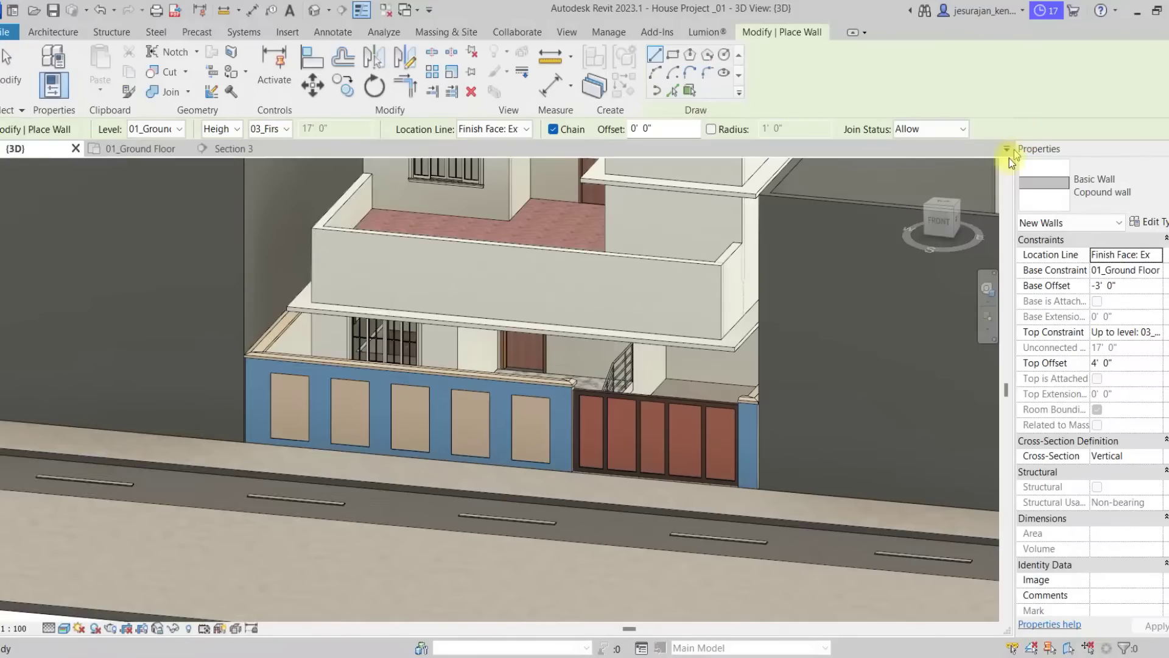
shift+middle_drag(550, 470, 609, 488)
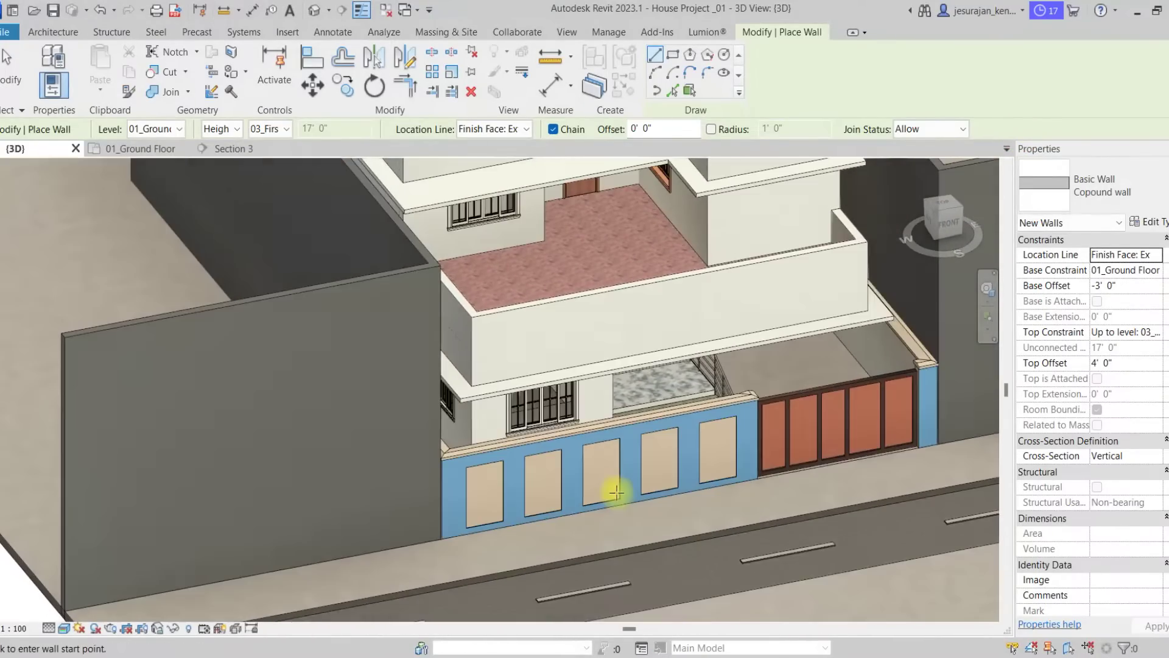
key(Escape)
- Select all instances of the Copound wall in the entire project, view them around the house, and clear the selection
scroll(616, 493, up, 5)
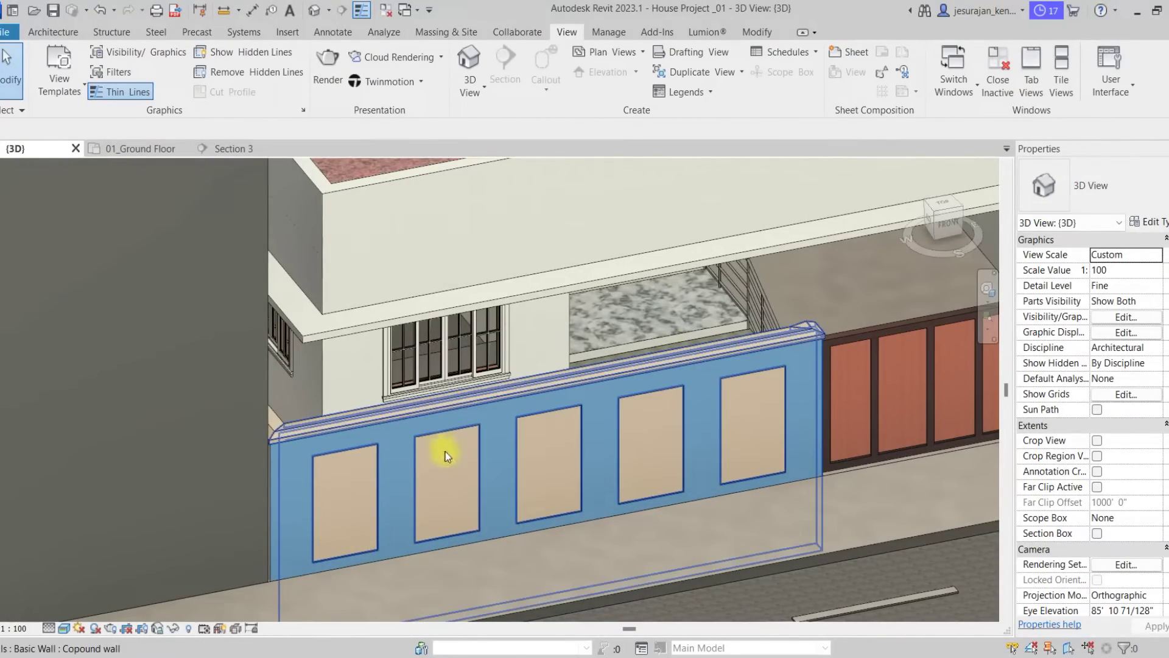
shift+middle_drag(761, 397, 739, 386)
click(733, 374)
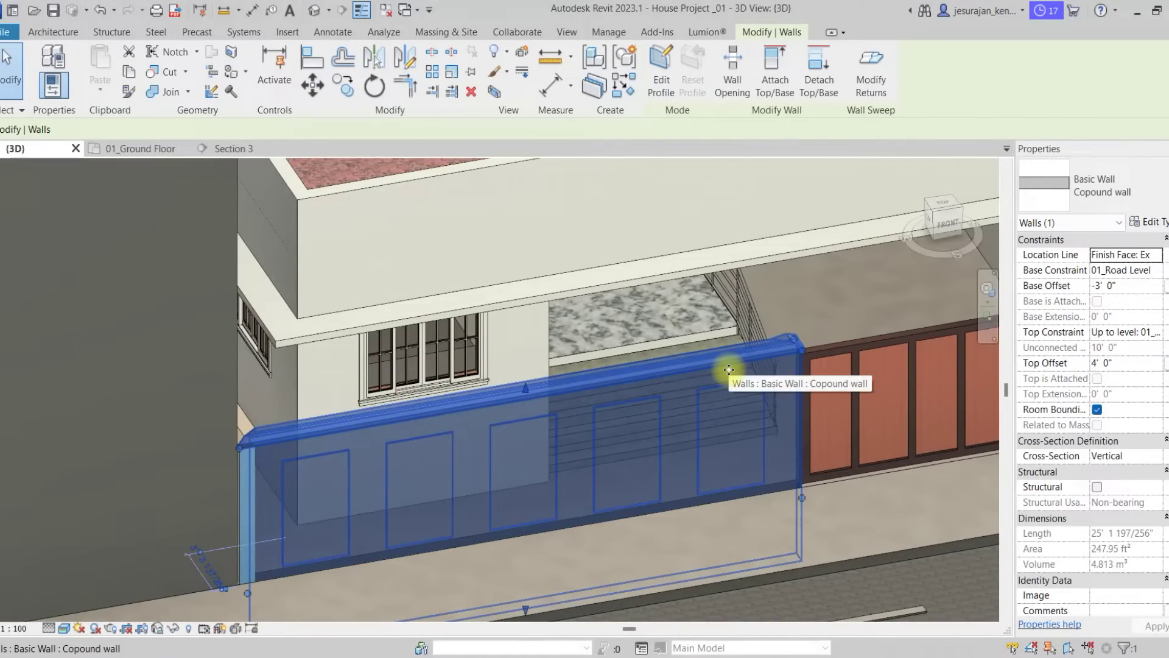
right_click(729, 370)
mouse_move(816, 412)
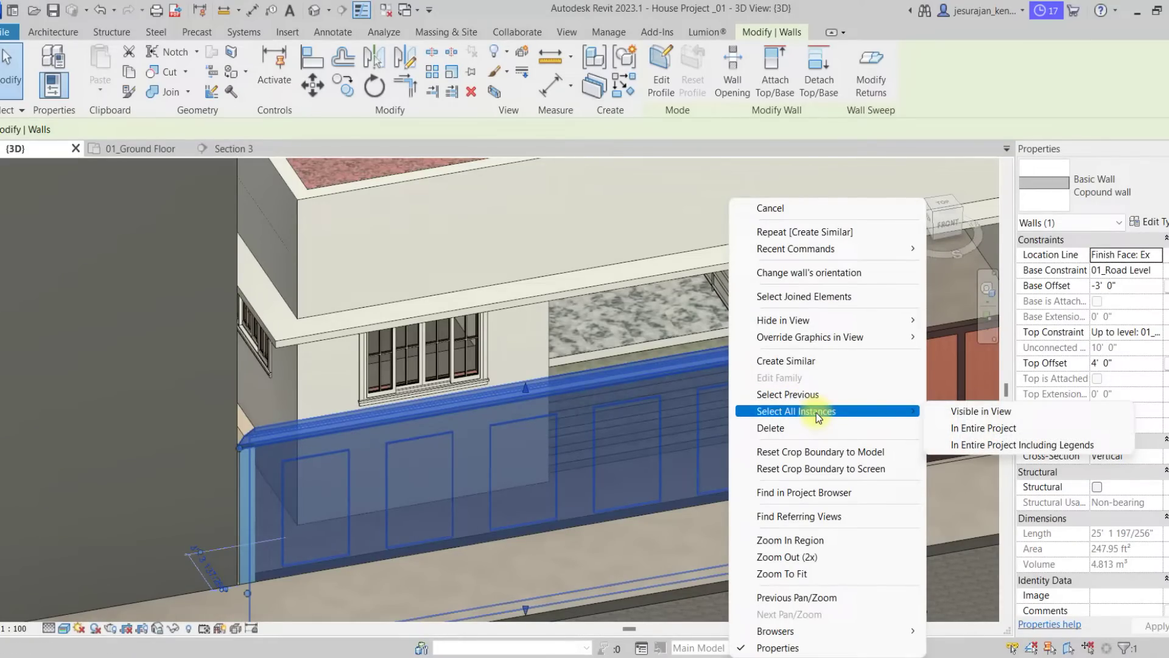
click(998, 428)
scroll(548, 420, down, 5)
shift+middle_drag(540, 430, 568, 398)
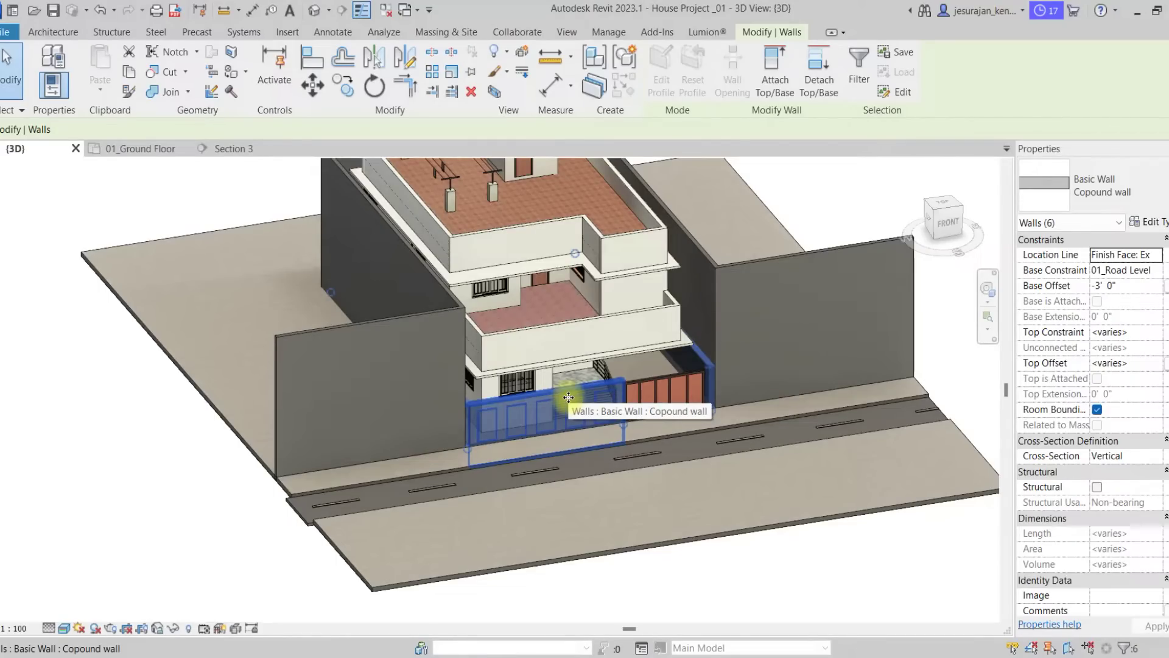
scroll(568, 397, down, 4)
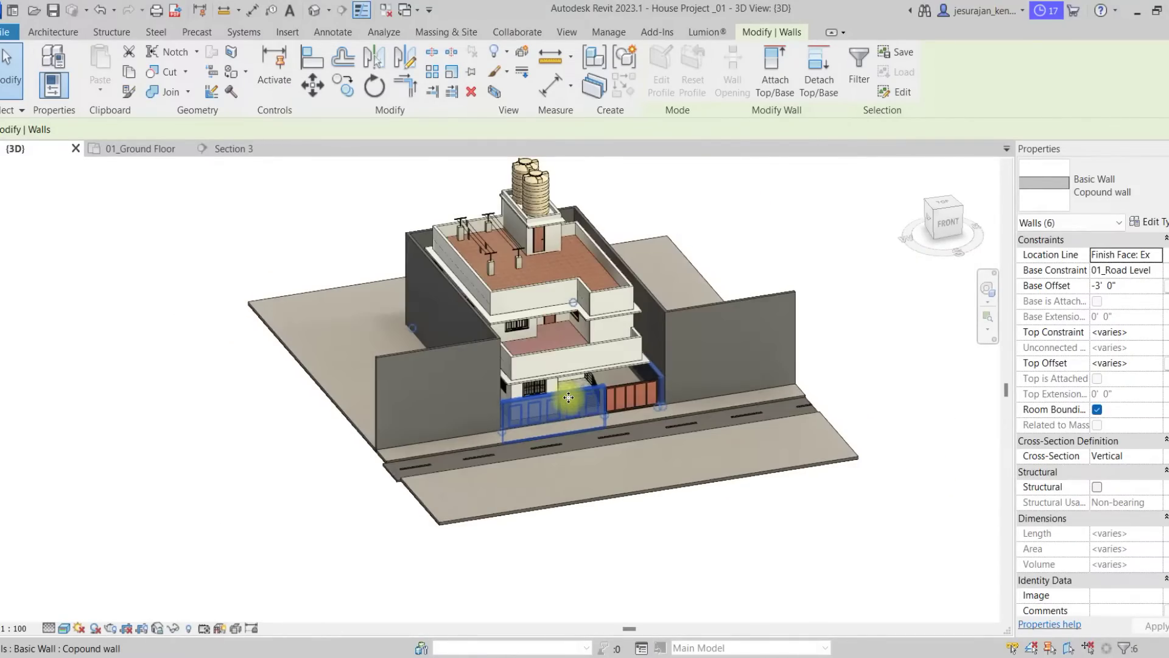
click(777, 209)
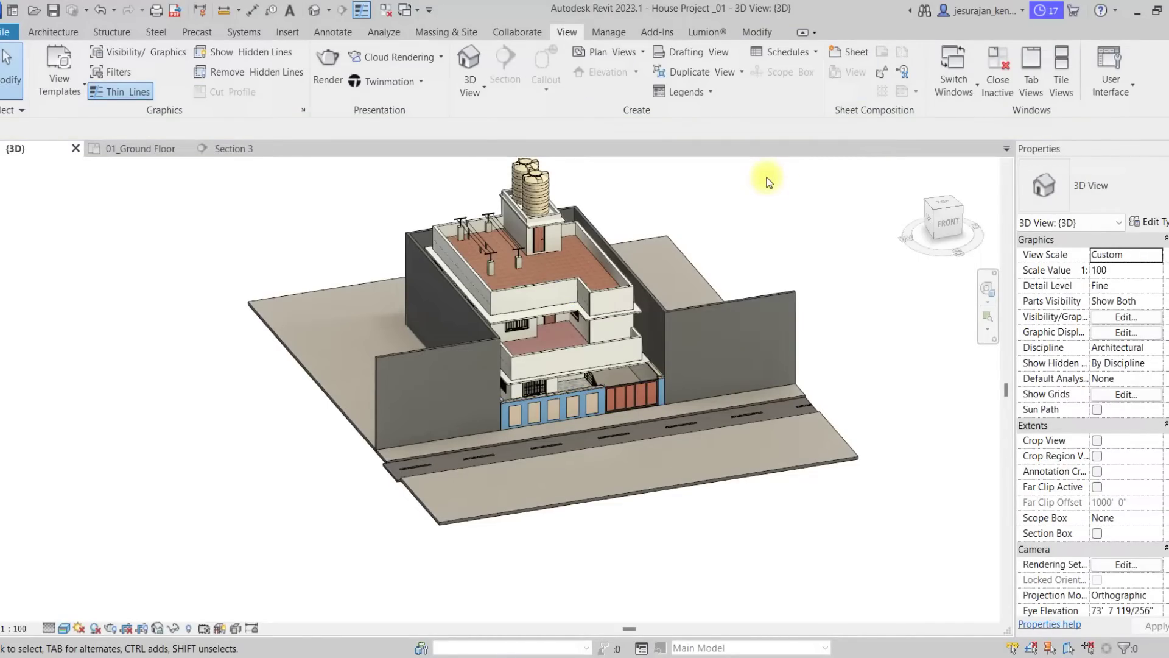
- Temporarily hide all elements except the chain of Copound walls in the 3D view
drag(762, 189, 177, 585)
key(Tab)
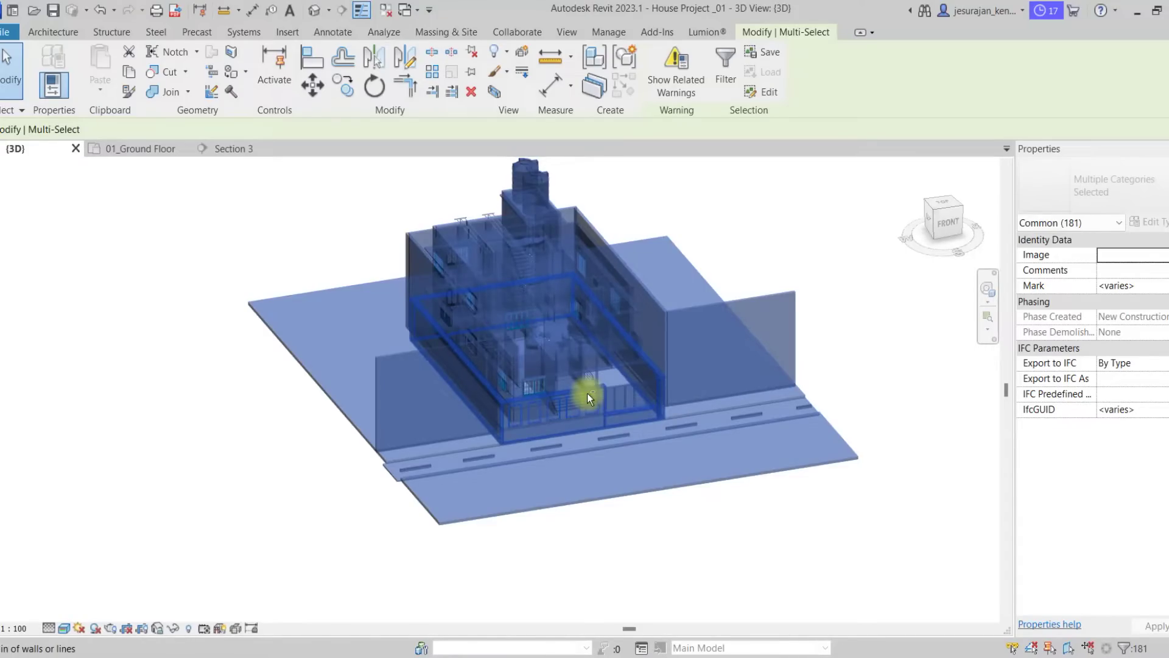
shift+click(587, 392)
scroll(597, 409, up, 1)
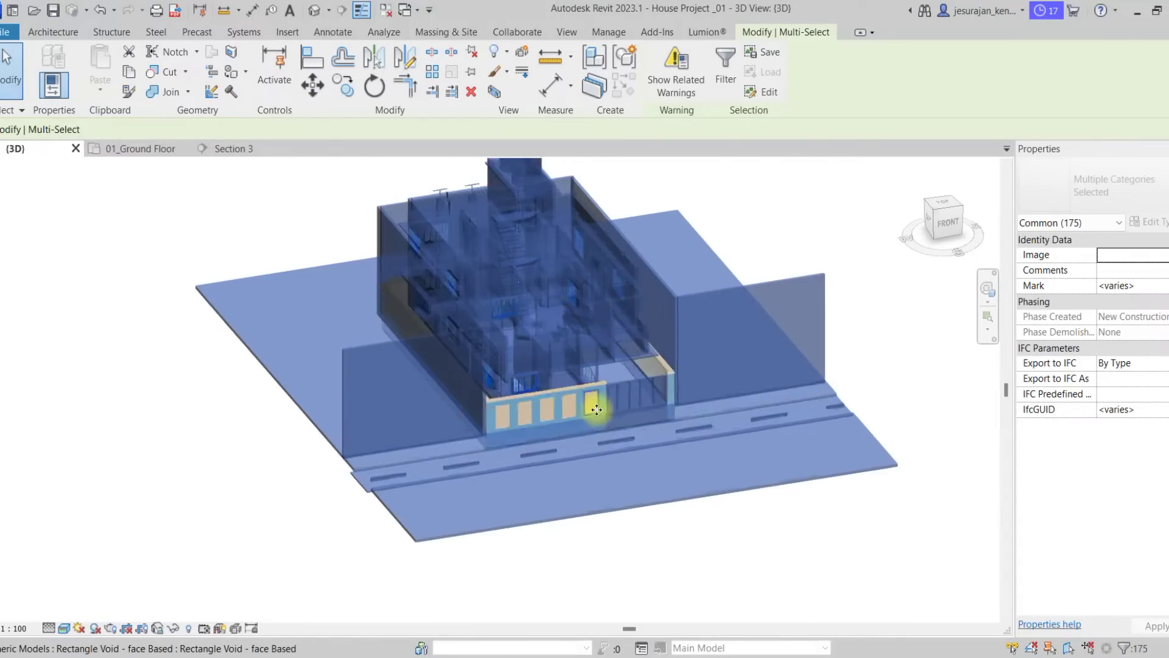
scroll(597, 409, up, 1)
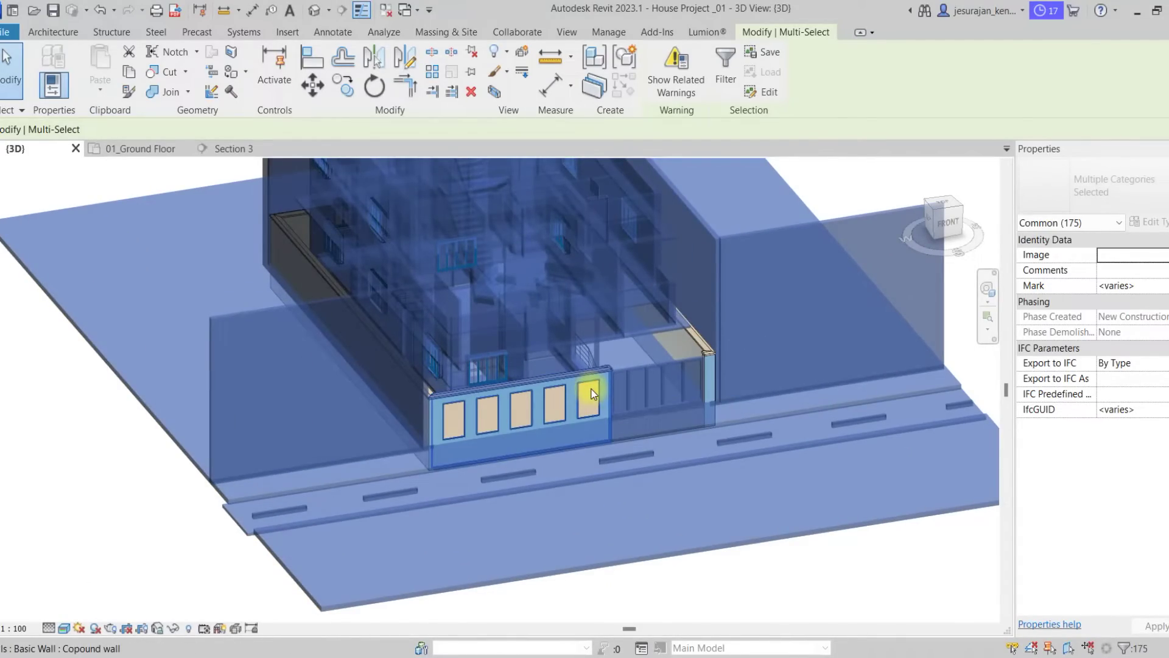
key(h)
key(h)
- Examine the isolated compound walls from several angles, including the parapet cap and the rectangular recesses in the front wall
shift+middle_drag(626, 437, 650, 349)
scroll(609, 332, up, 2)
scroll(748, 486, down, 2)
scroll(590, 378, up, 2)
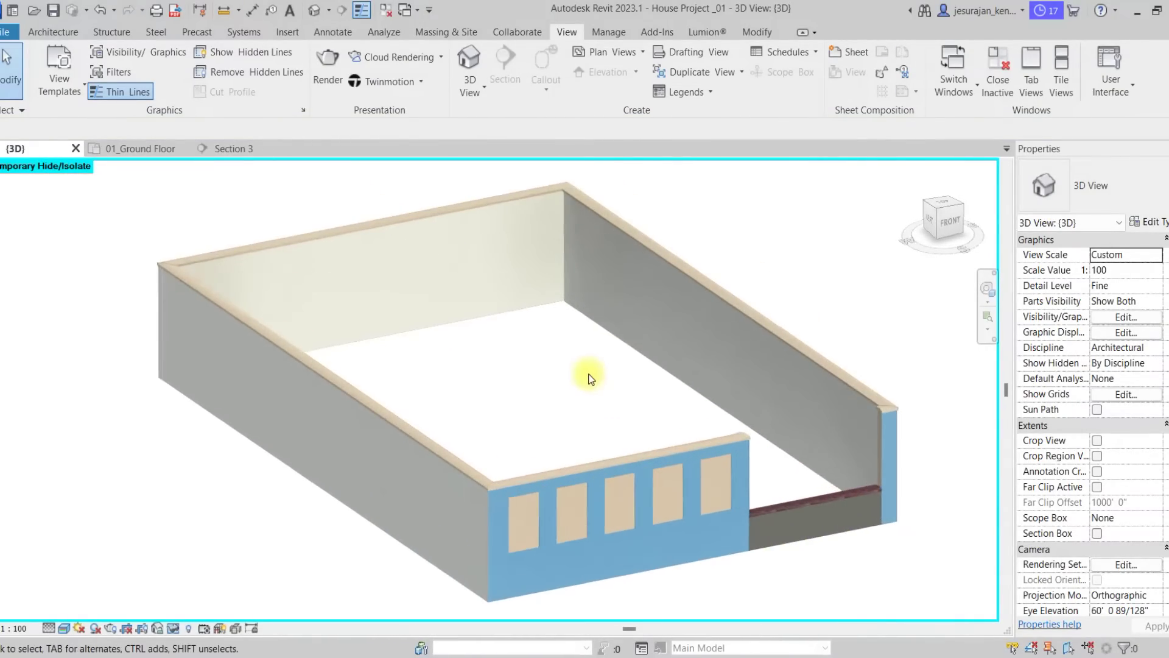
shift+middle_drag(590, 374, 600, 308)
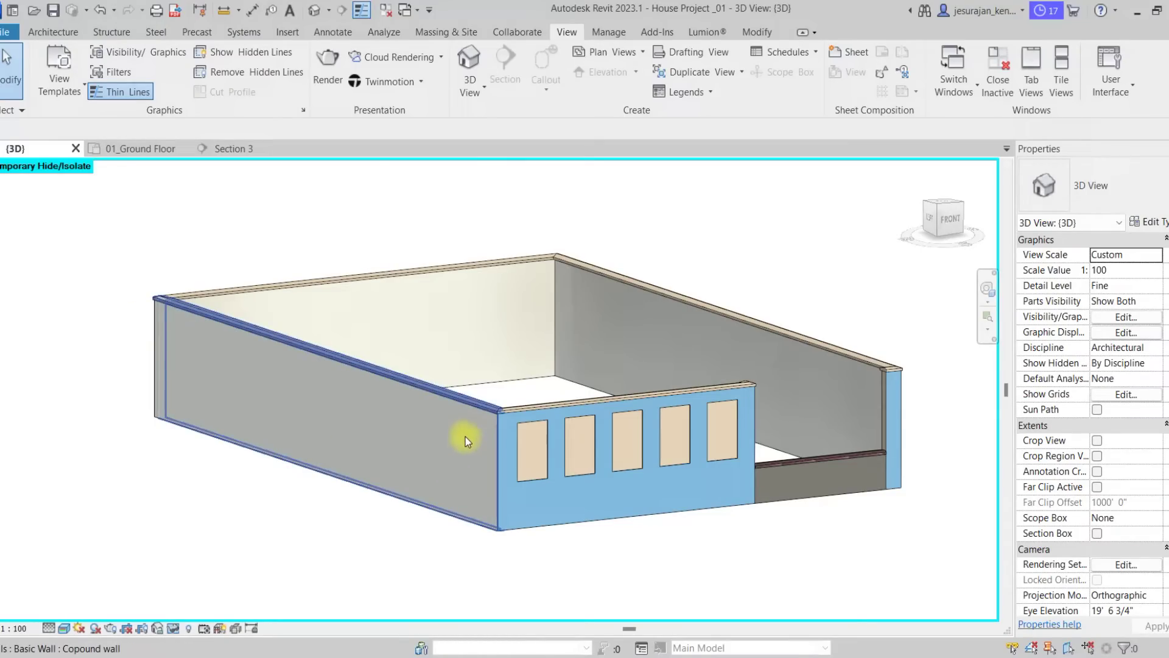
shift+middle_drag(491, 371, 517, 480)
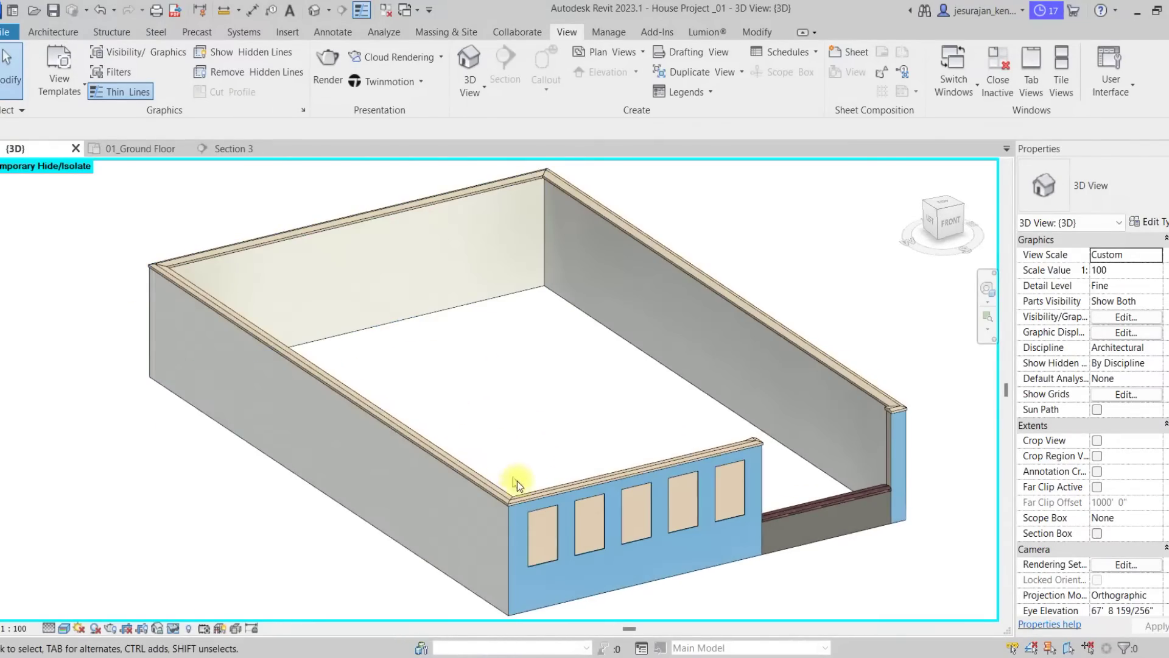
scroll(535, 481, up, 2)
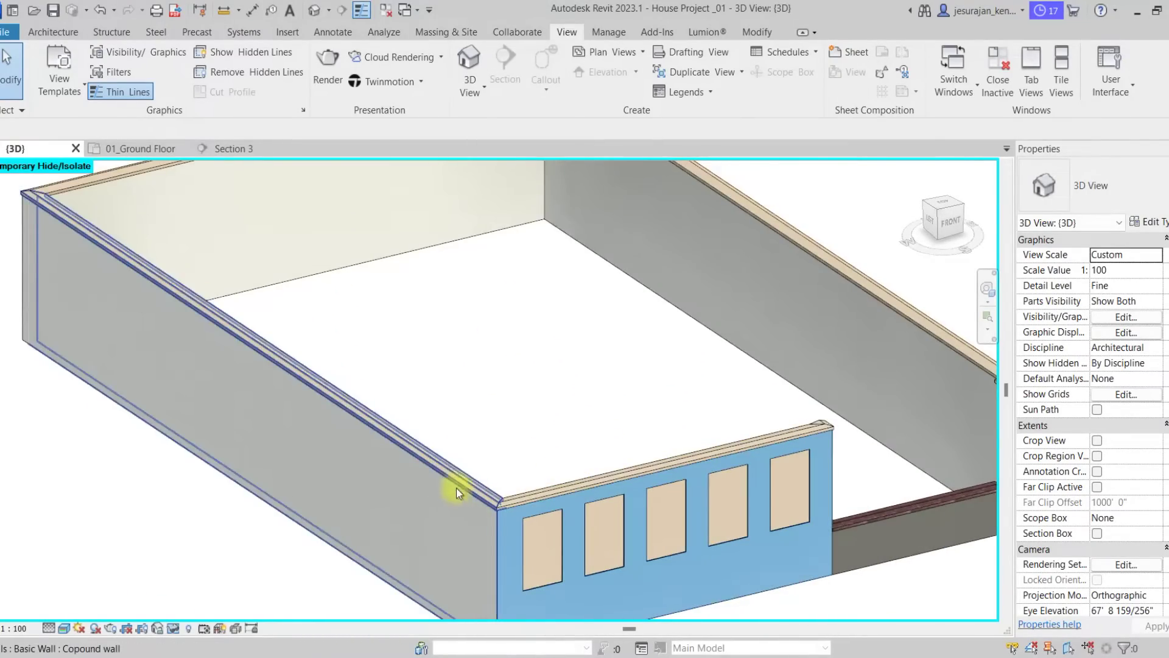
scroll(426, 365, down, 2)
scroll(690, 557, up, 3)
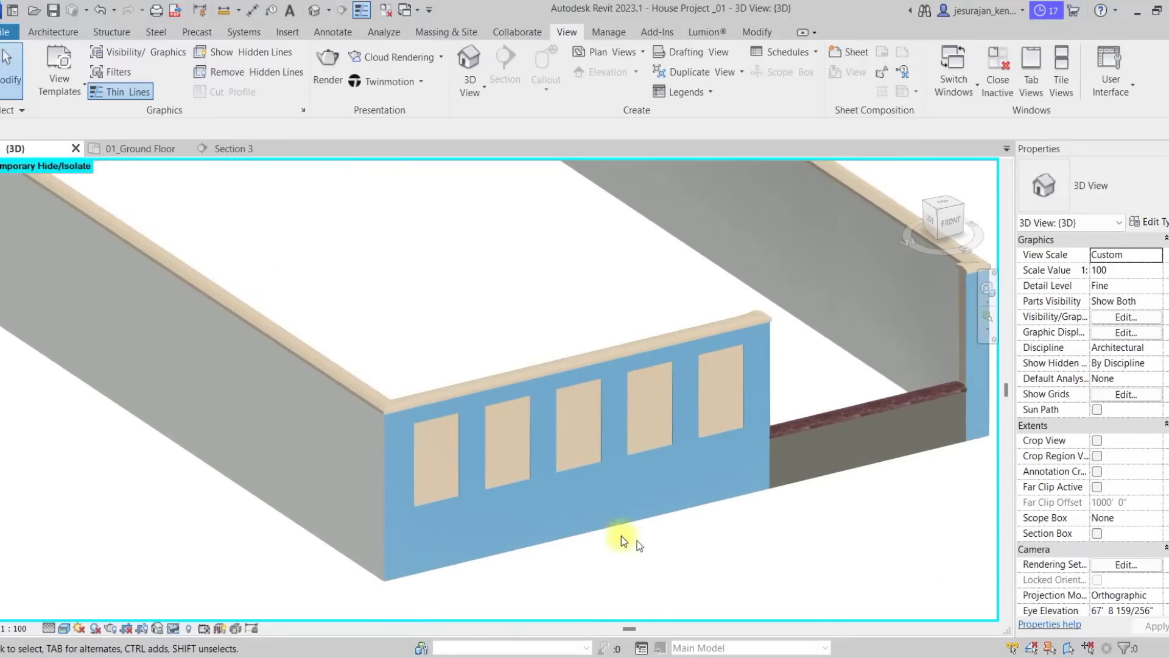
scroll(430, 473, up, 1)
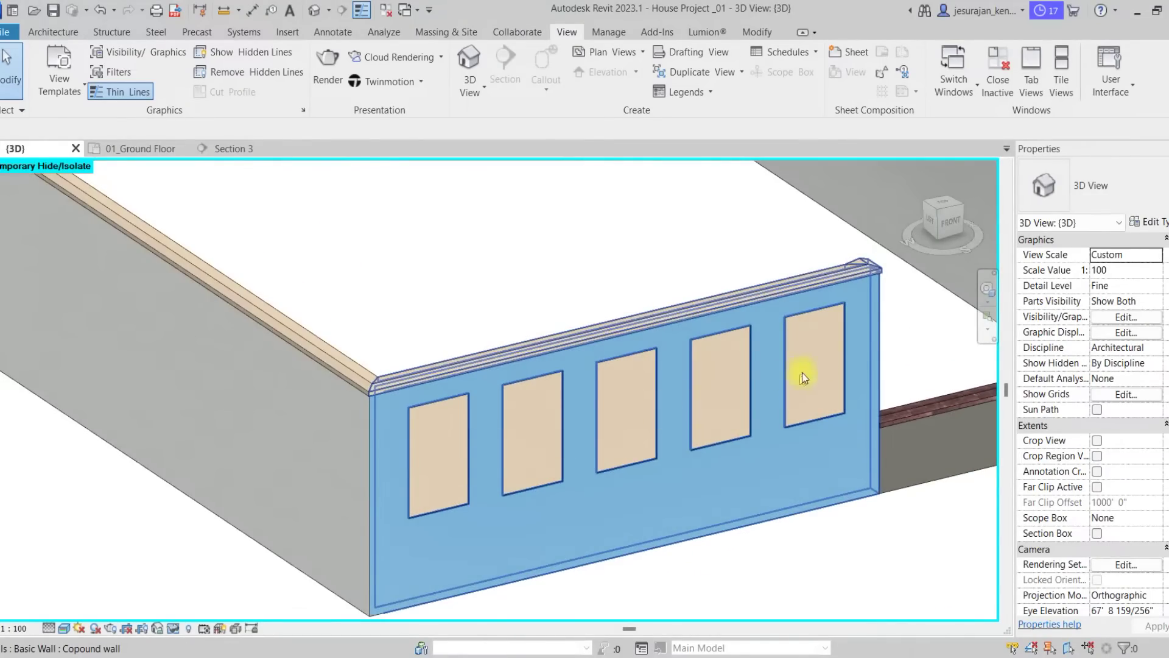
scroll(838, 338, up, 2)
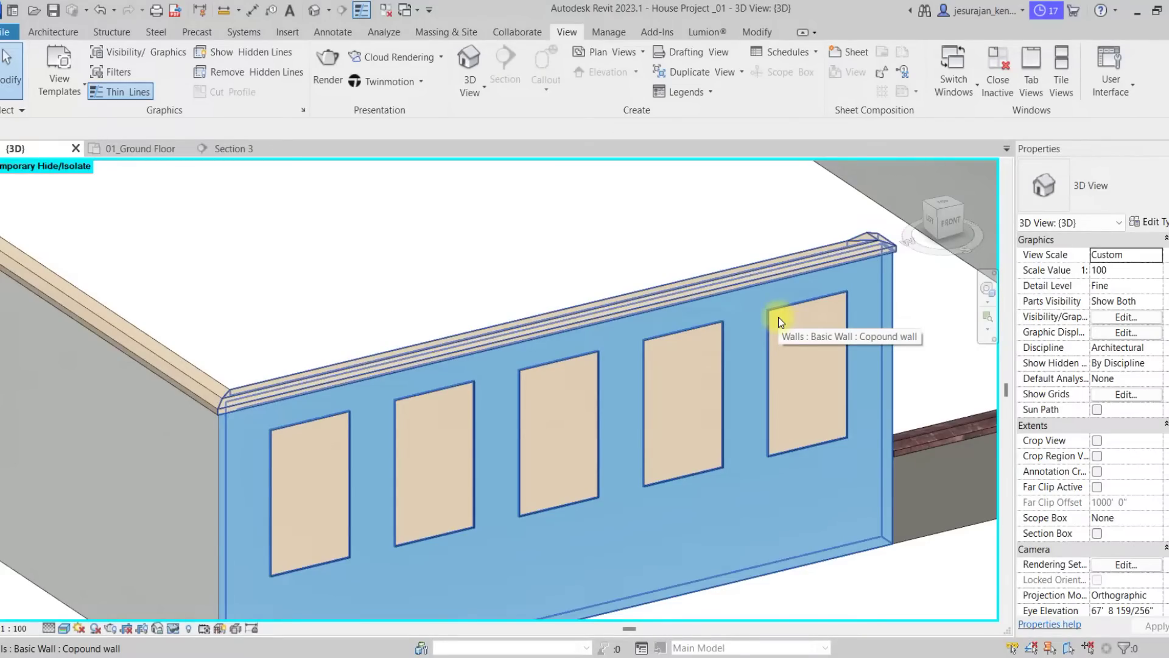
scroll(619, 408, down, 1)
mouse_move(666, 439)
shift+middle_down()
mouse_move(528, 466)
mouse_move(667, 437)
mouse_move(669, 449)
mouse_move(652, 447)
shift+middle_up()
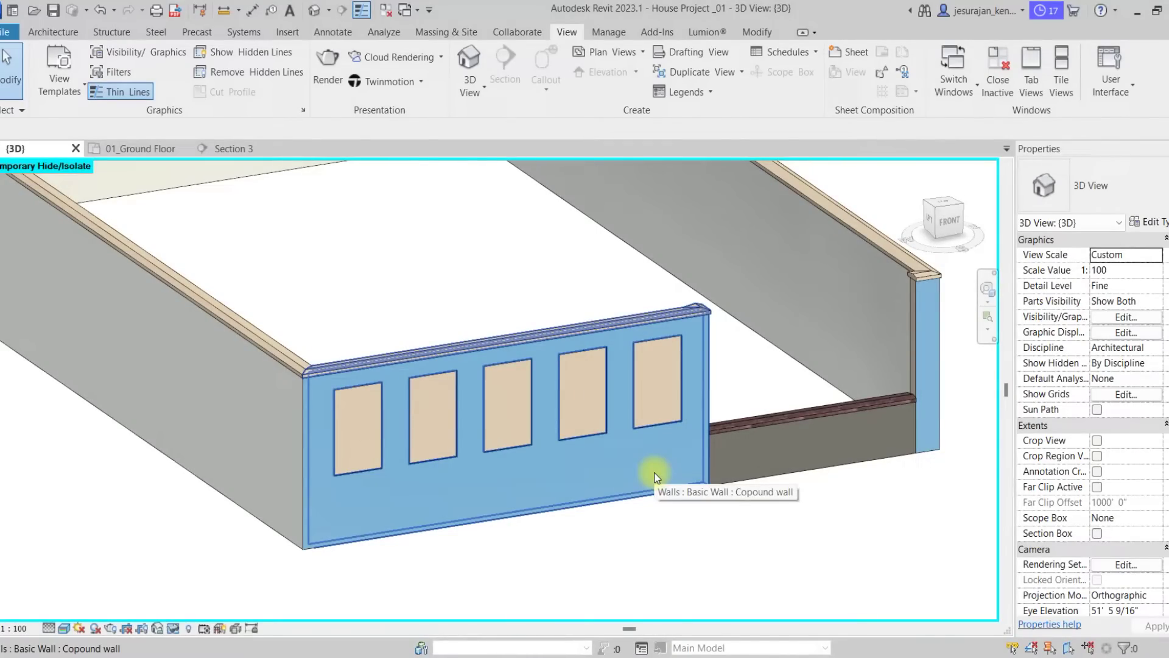
- Open the front compound wall's type properties and inspect its parapet cap in the section preview
click(556, 469)
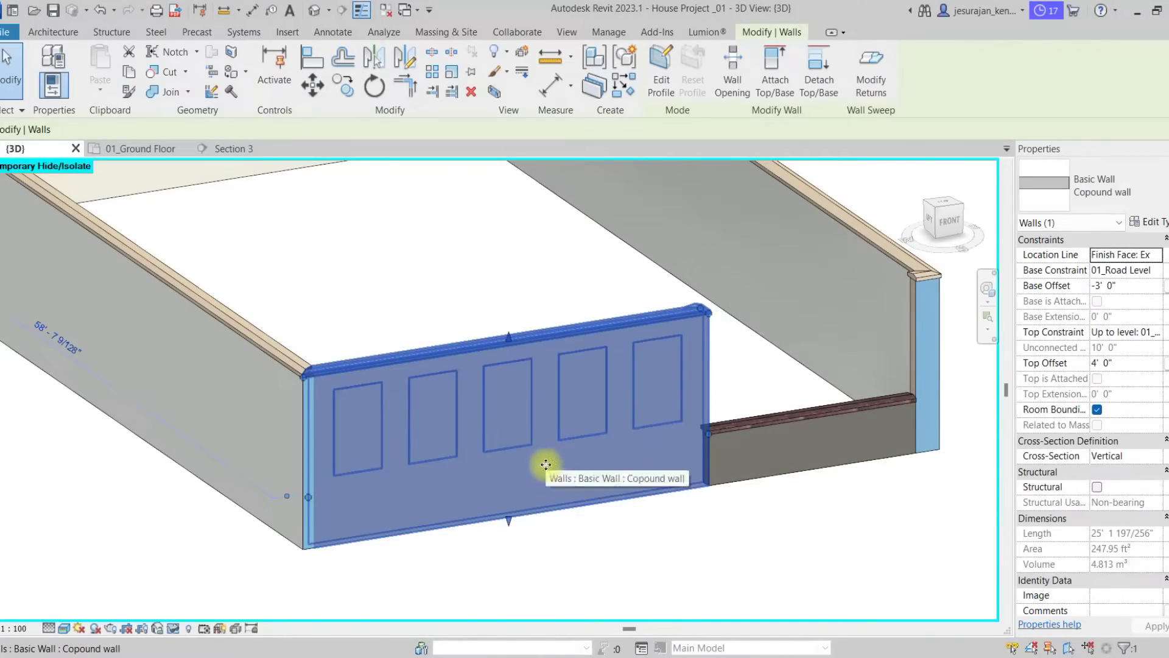
click(1154, 224)
drag(673, 137, 562, 138)
scroll(454, 174, up, 3)
scroll(468, 182, up, 2)
middle_drag(466, 214, 491, 260)
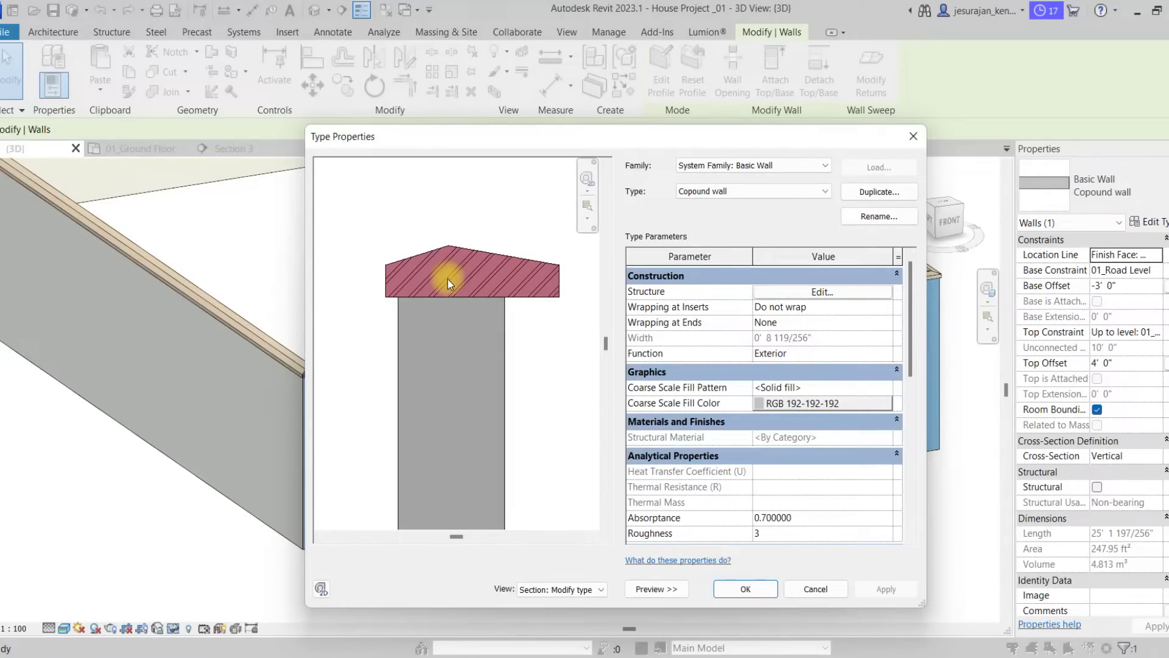
- Open the wall sweeps in the type's structure and highlight the parapet cap sweep in the section preview
click(789, 293)
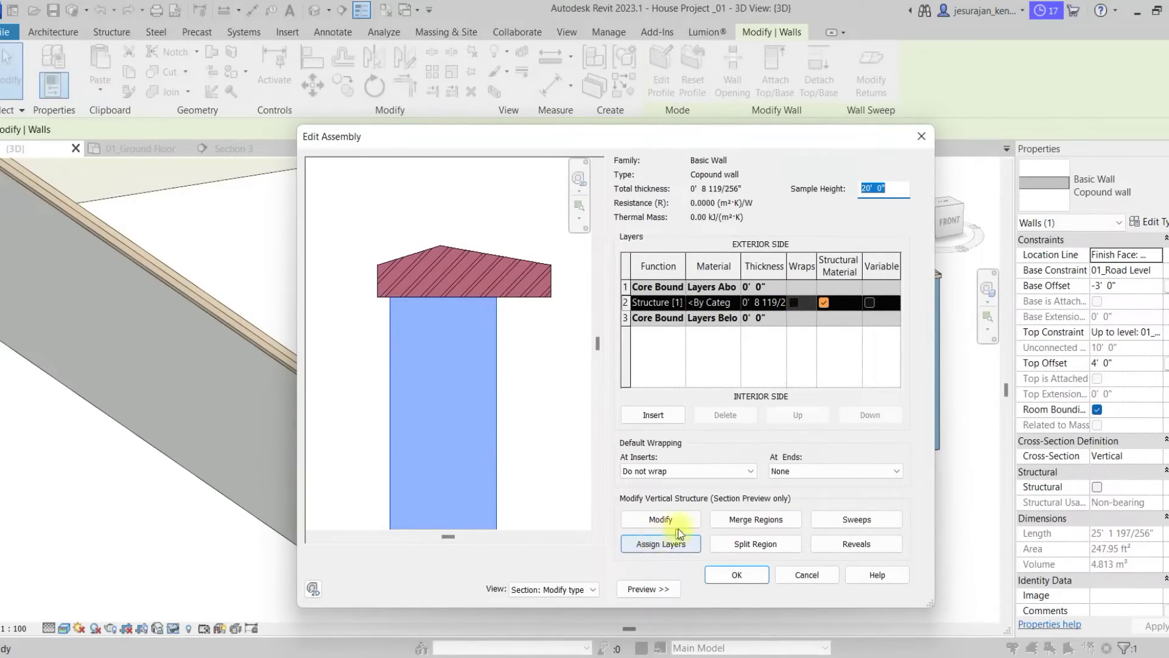
click(870, 523)
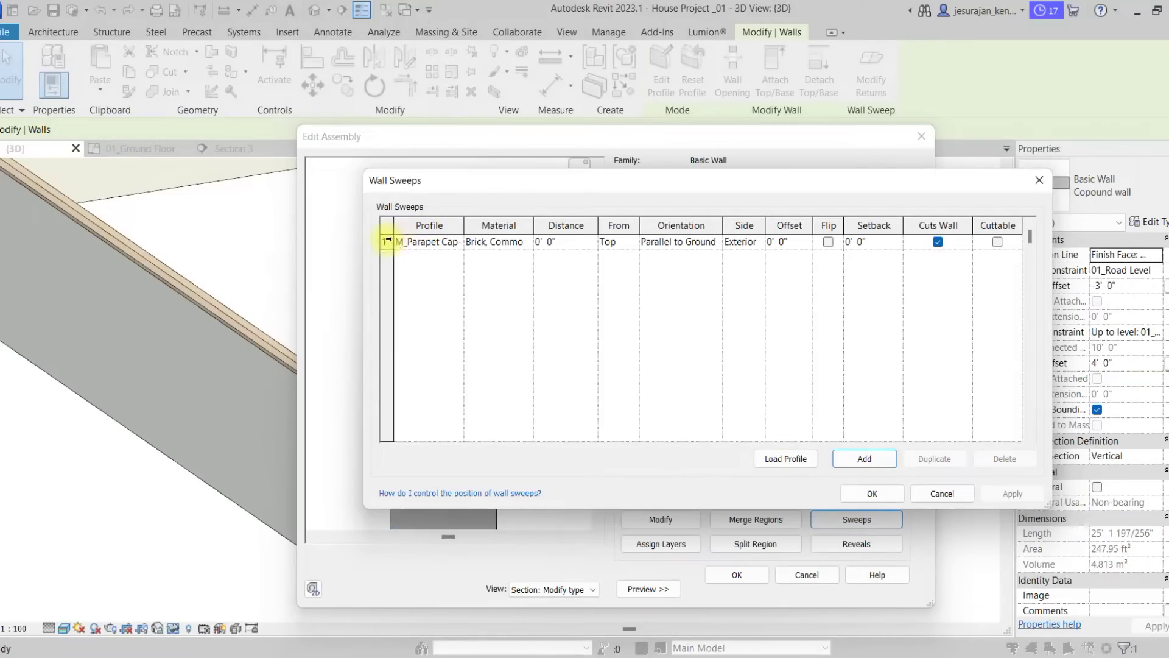
click(385, 241)
drag(625, 172, 816, 129)
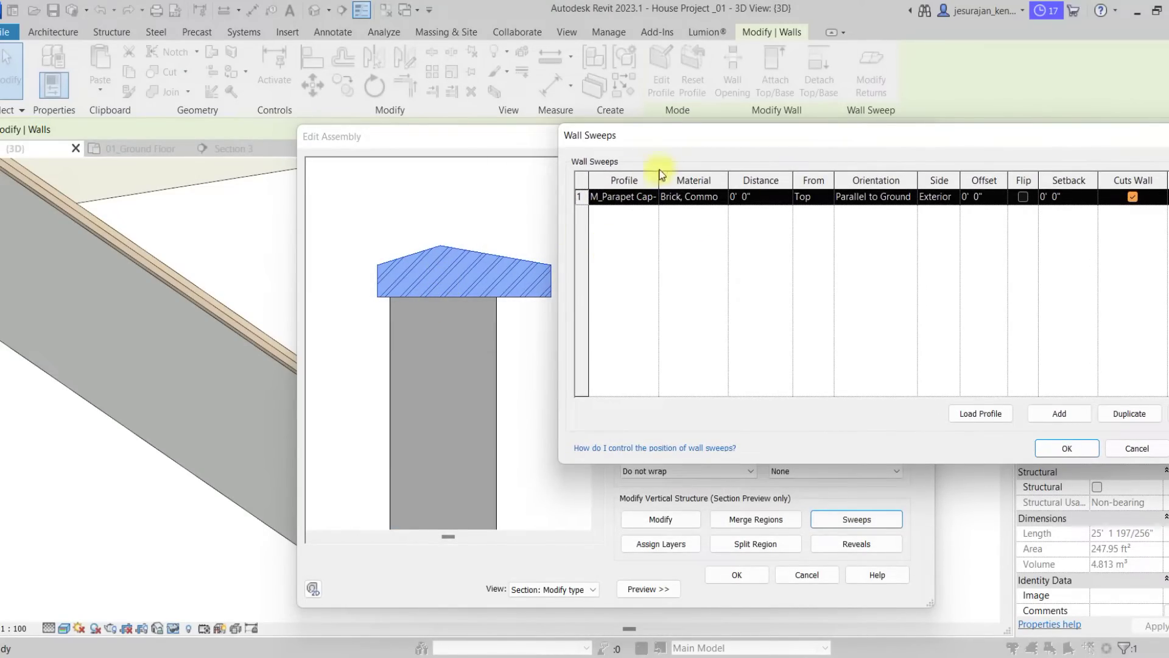
drag(671, 136, 653, 182)
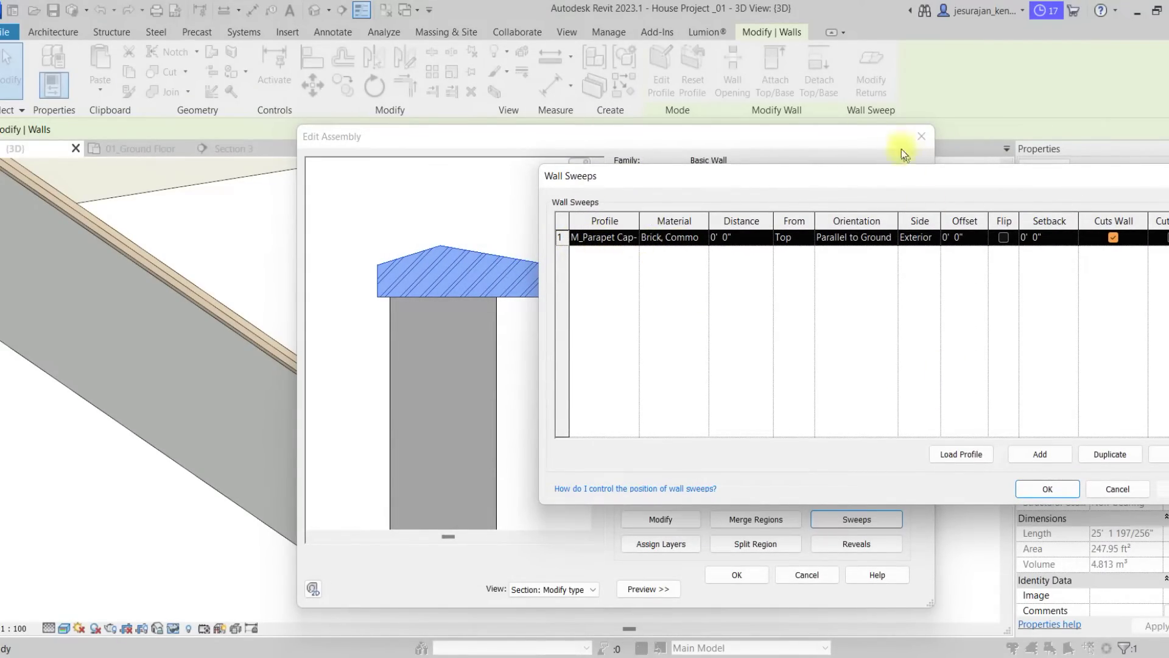
drag(880, 182, 729, 178)
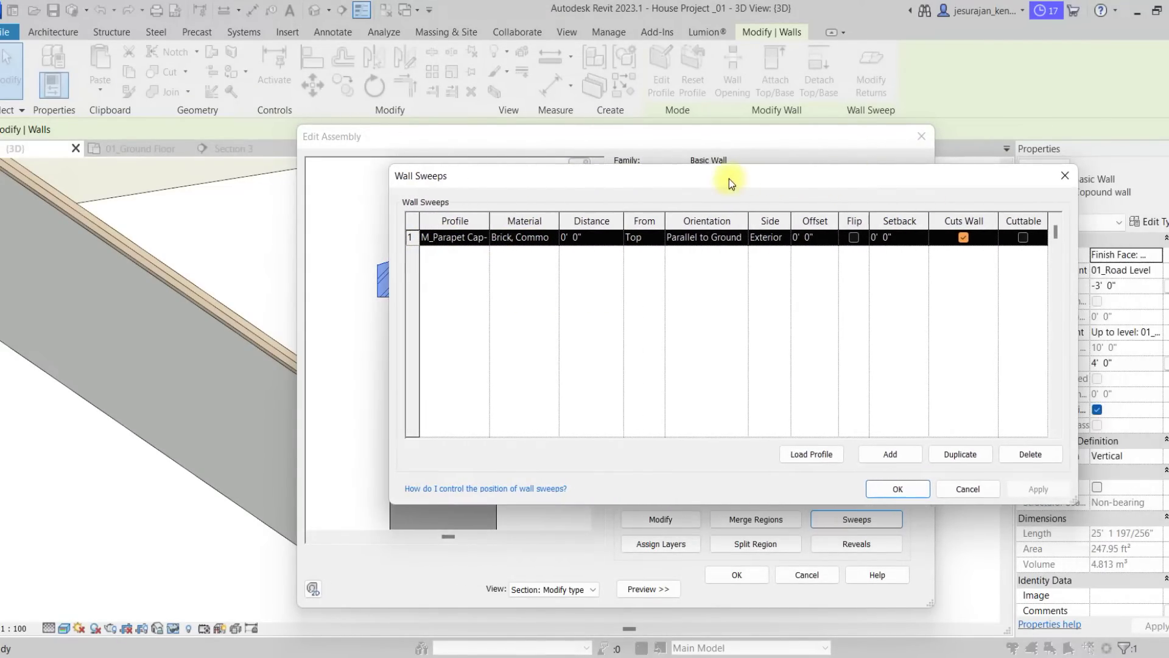
- Review the profile choices for the parapet cap sweep and close the wall type dialogs, keeping the 300mm wide profile
click(485, 239)
click(484, 238)
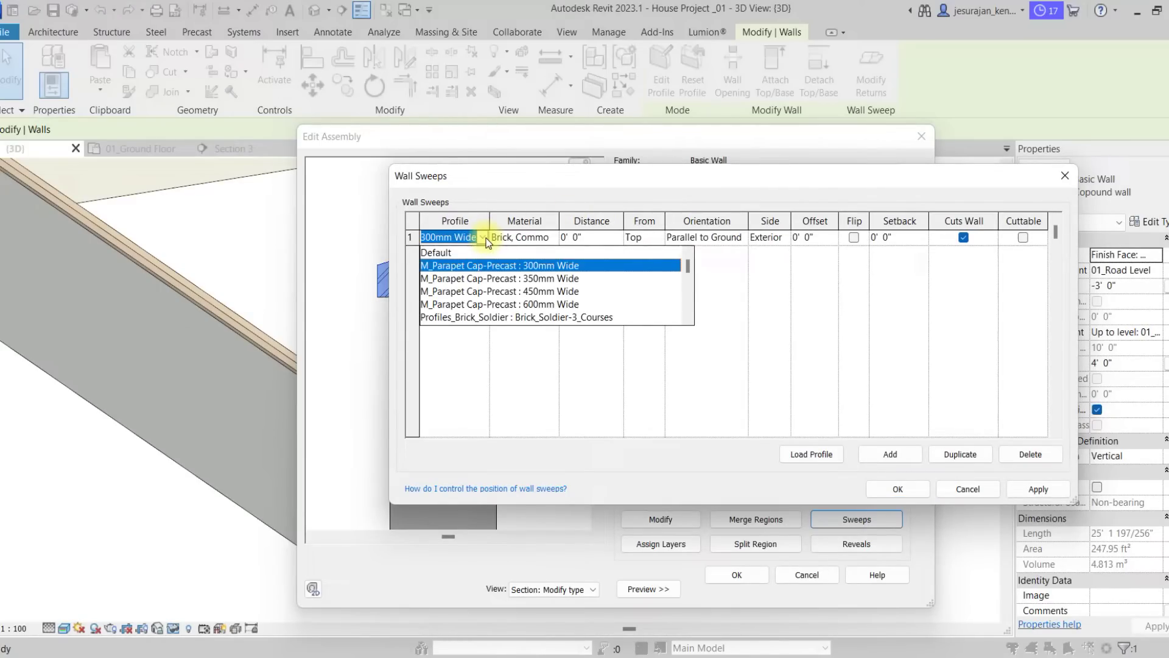
click(486, 238)
click(898, 489)
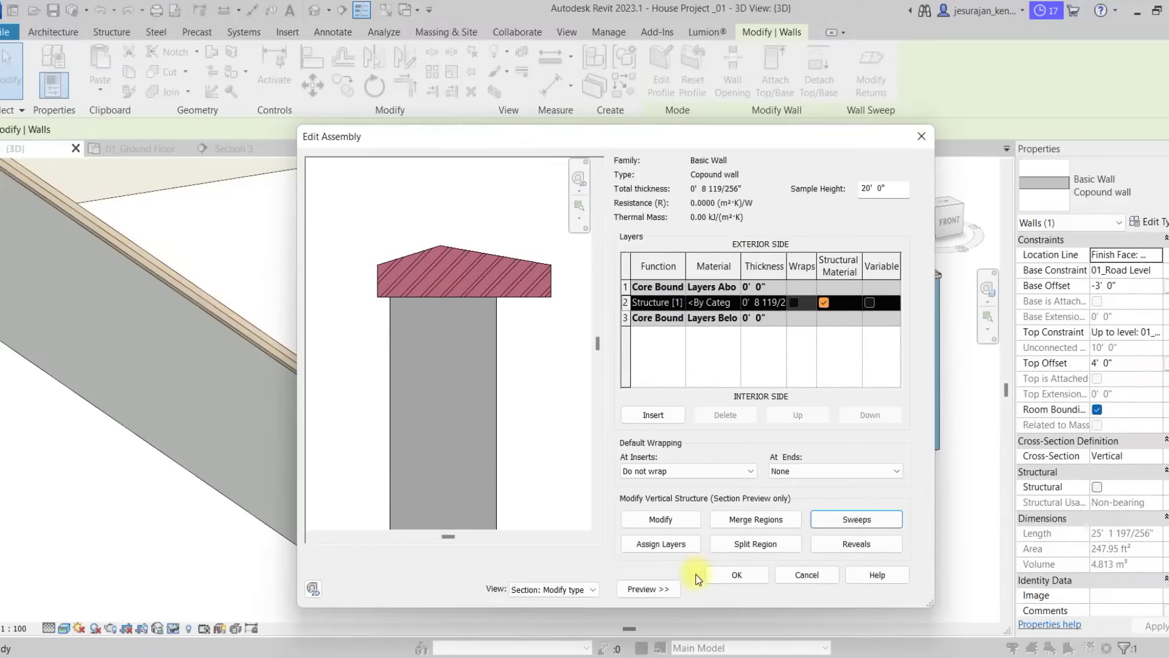
click(740, 648)
click(743, 651)
- Draw a diagonal Copound wall about 77 feet long in the empty area beside the compound enclosure
scroll(469, 418, down, 5)
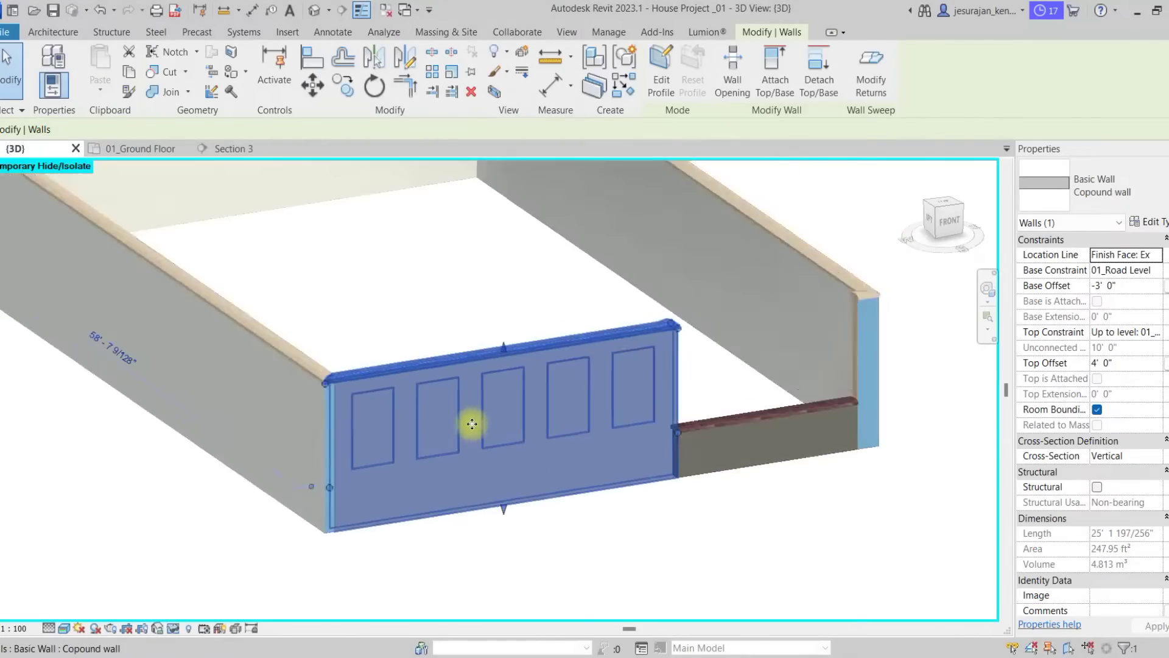
click(685, 527)
key(w)
key(a)
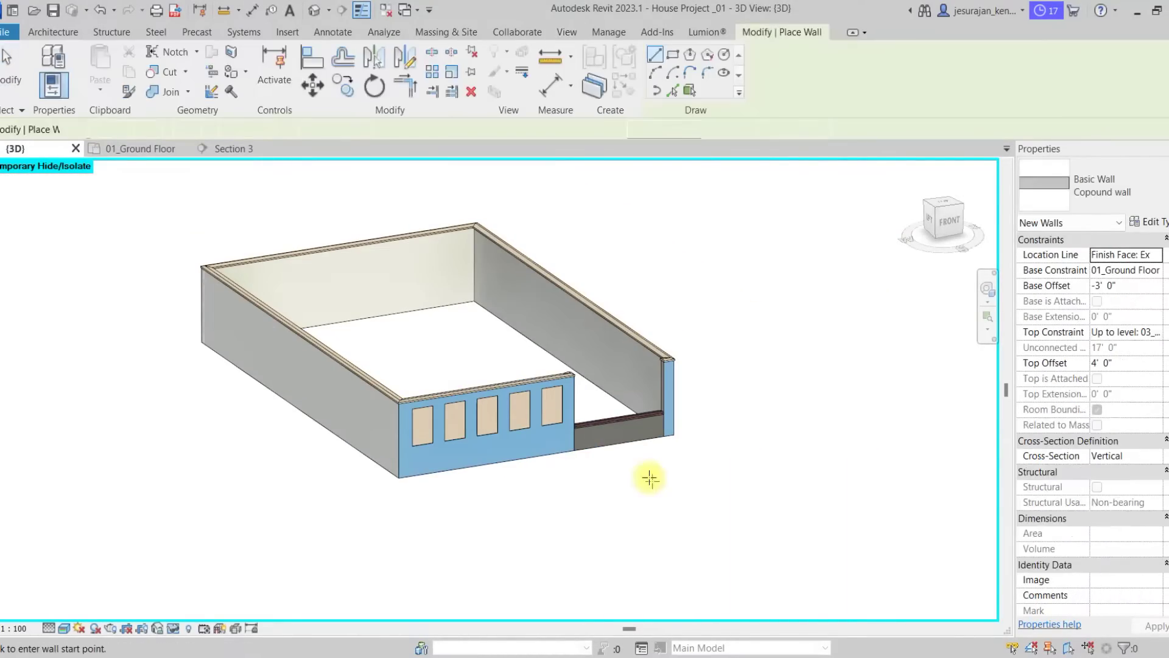
scroll(666, 491, down, 2)
click(842, 399)
click(716, 522)
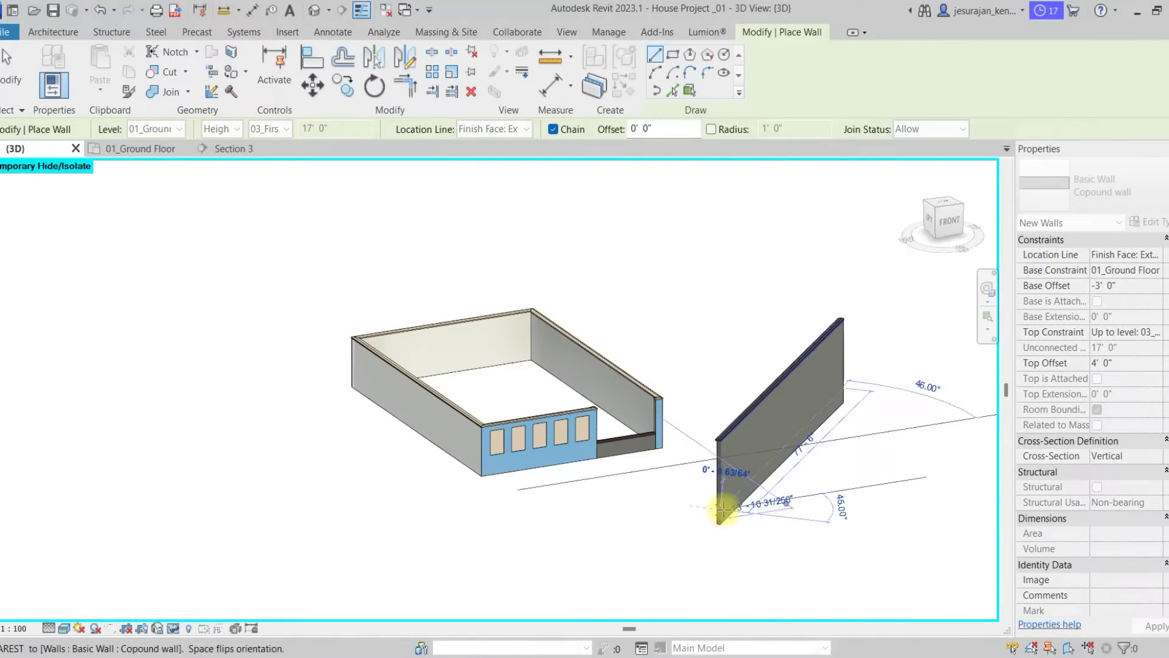
key(Escape)
key(Escape)
scroll(738, 501, up, 2)
- Change the diagonal practice wall's type to Wall-Ret_300Con
click(787, 461)
shift+middle_drag(787, 461, 769, 477)
click(1121, 187)
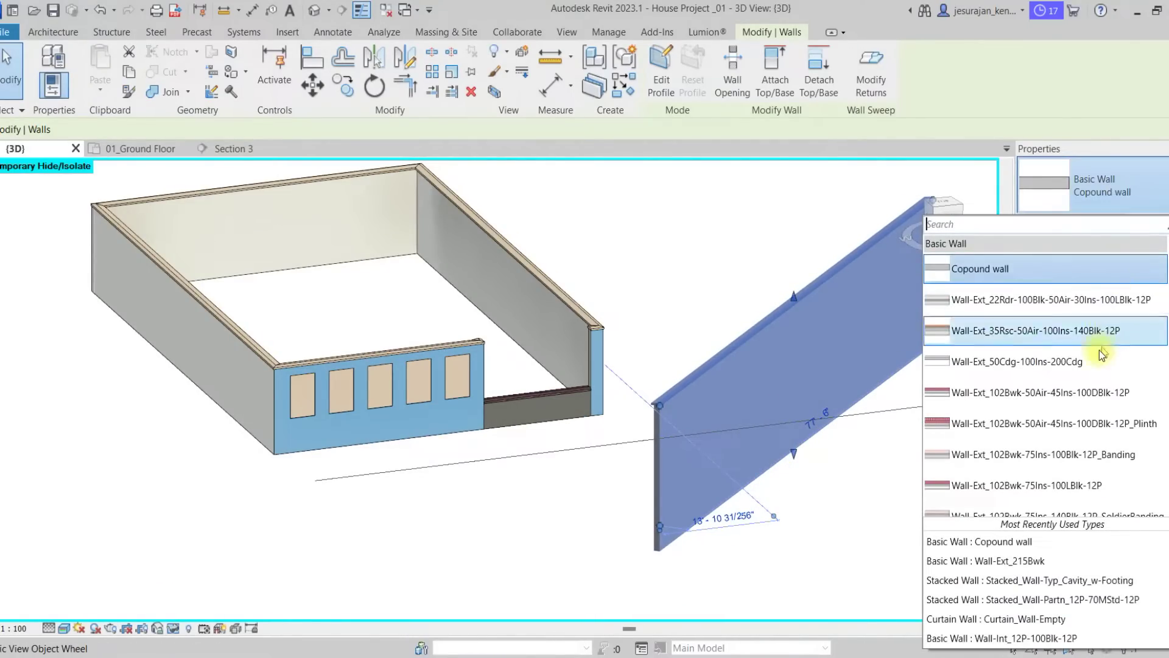
scroll(1099, 350, down, 3)
scroll(1099, 350, down, 2)
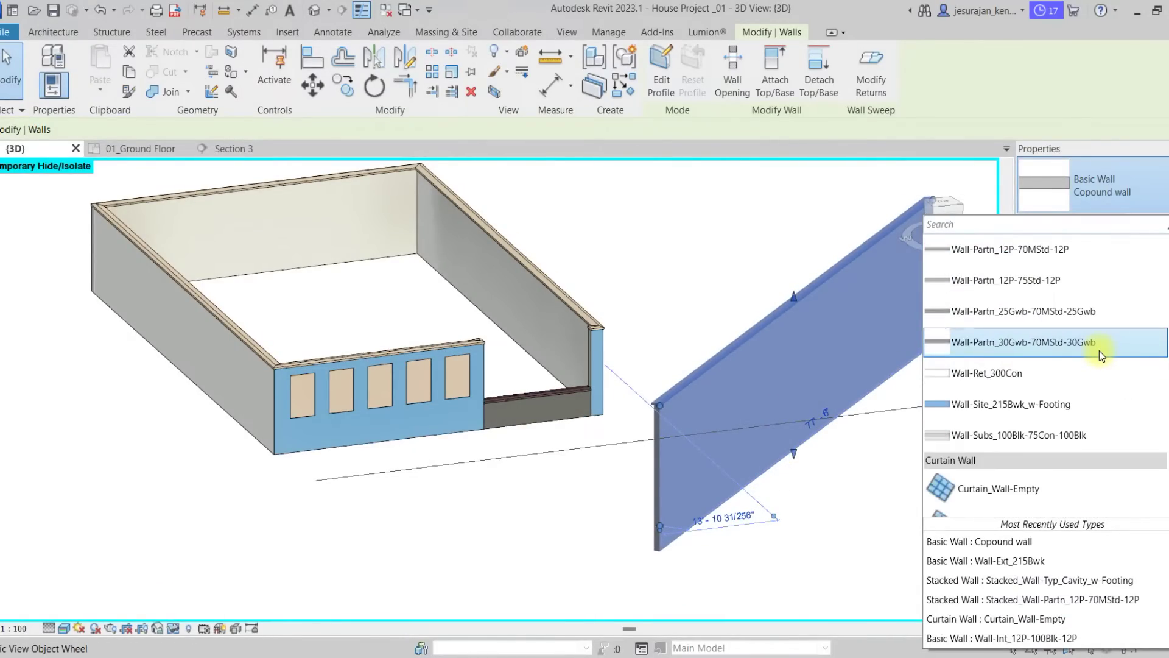
scroll(1099, 349, up, 2)
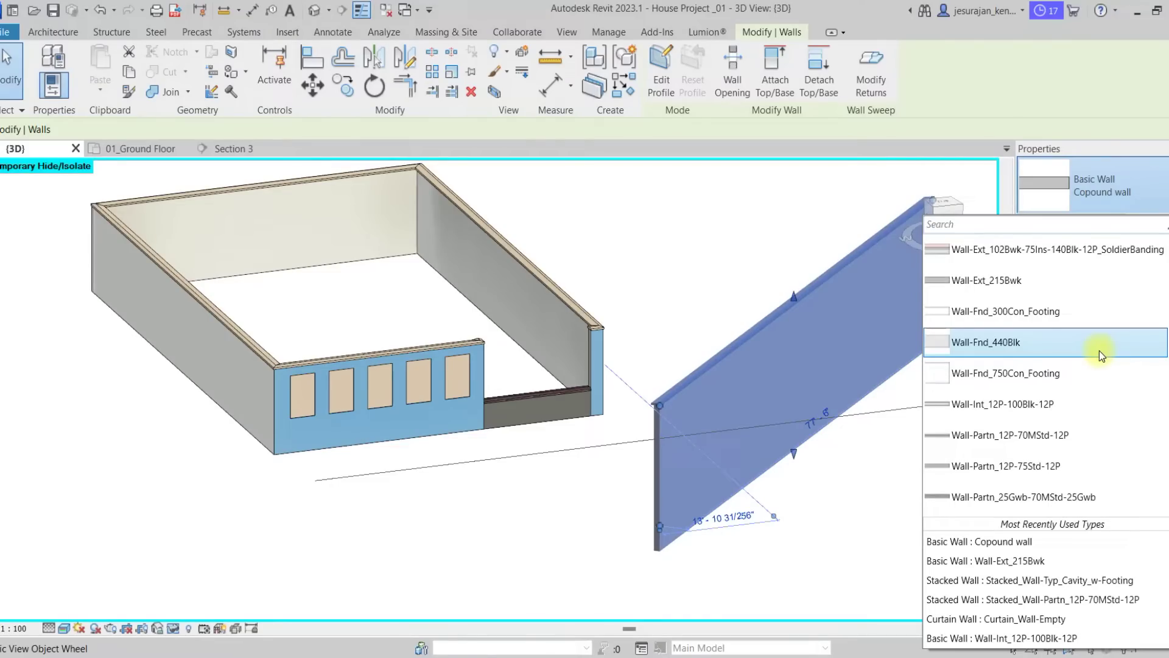
scroll(1099, 349, up, 2)
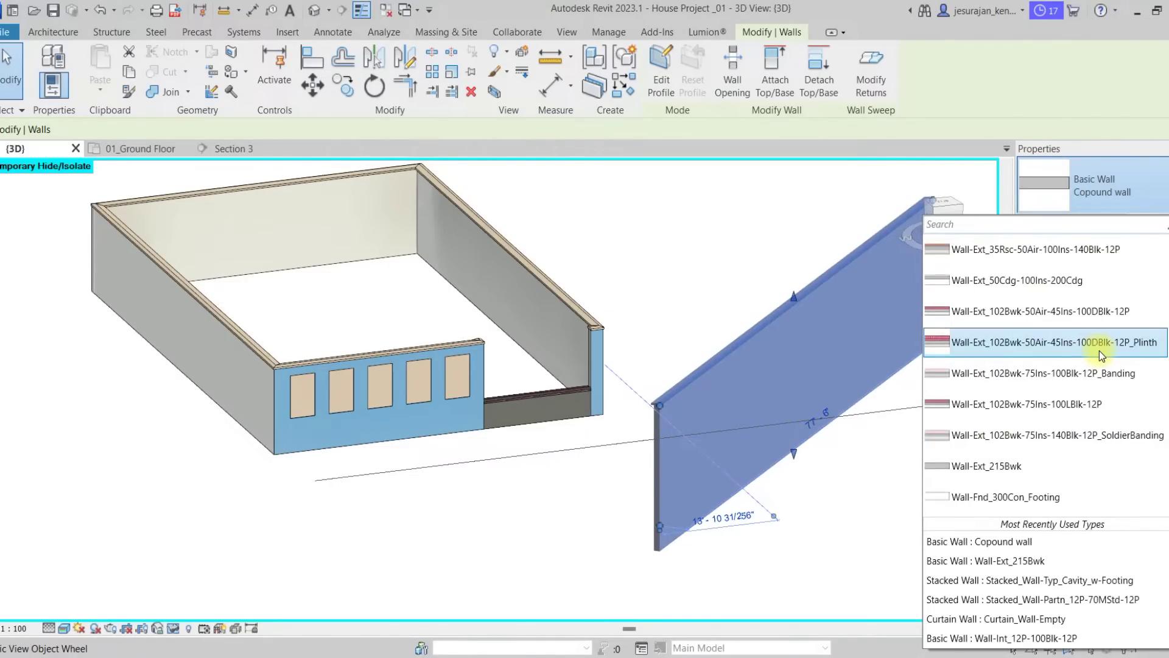
scroll(1099, 349, down, 4)
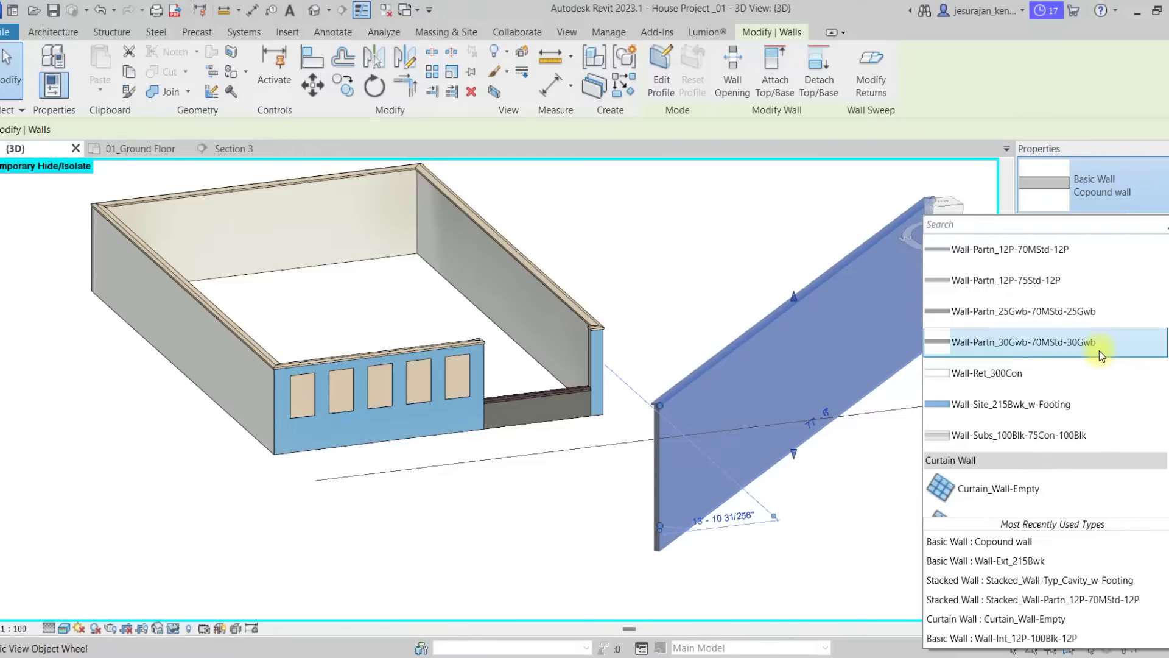
click(1054, 375)
click(788, 498)
shift+middle_drag(788, 498, 693, 496)
- Duplicate the selected practice wall's type under the name Wall with Cap
click(815, 500)
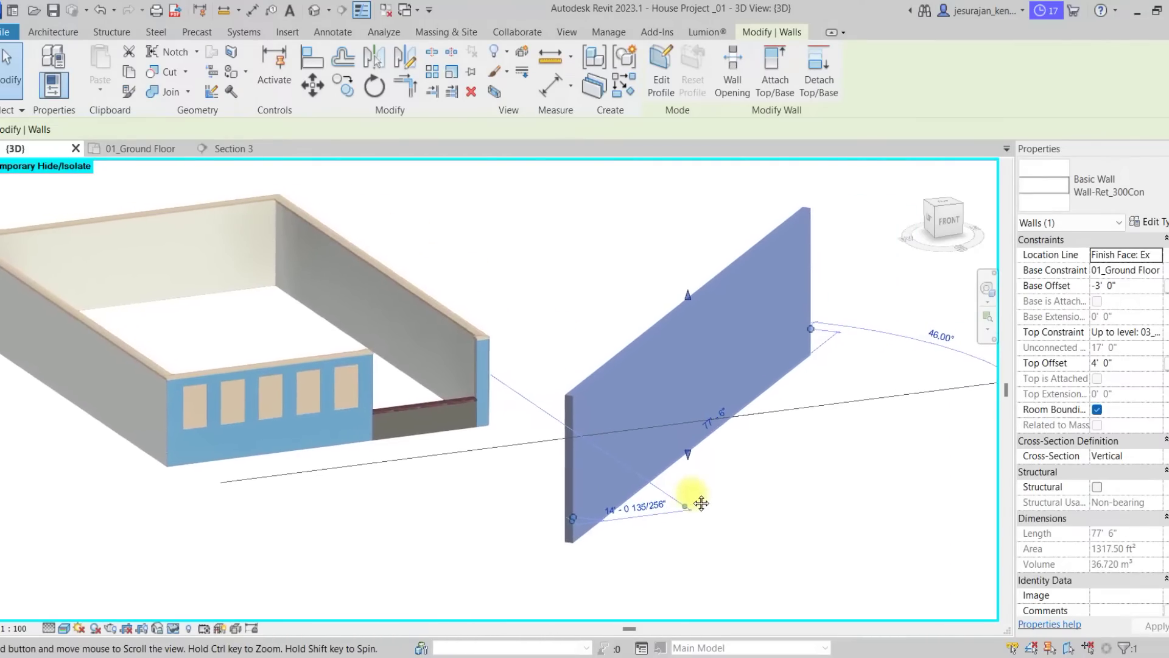
click(1156, 234)
click(888, 192)
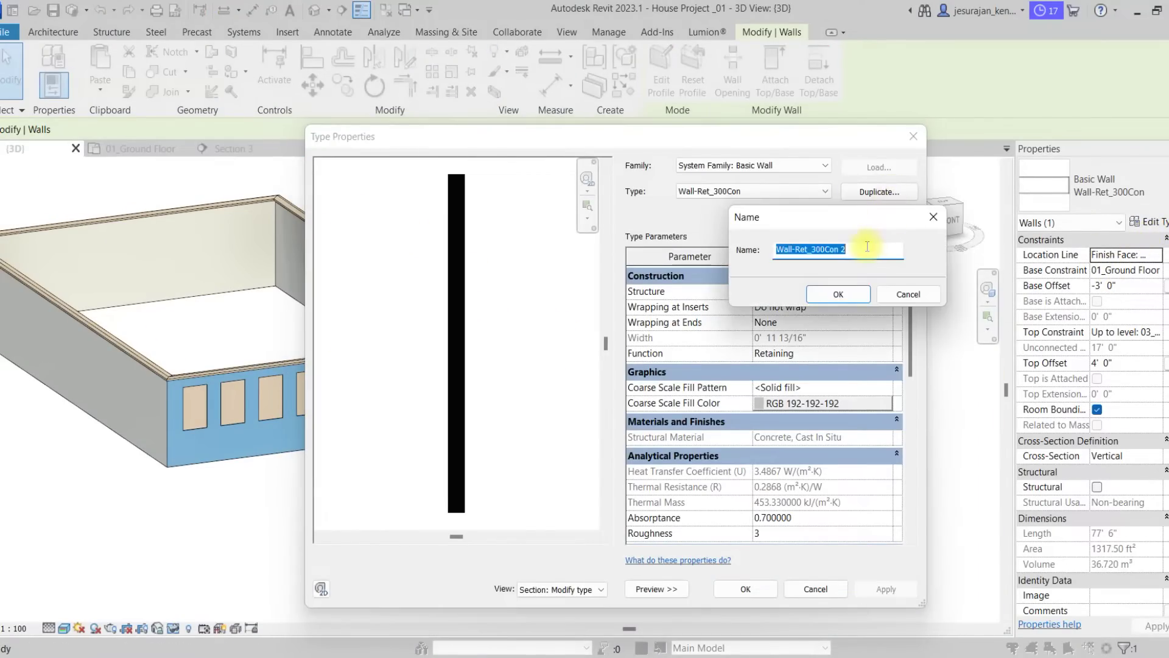
text(Wall with Cap)
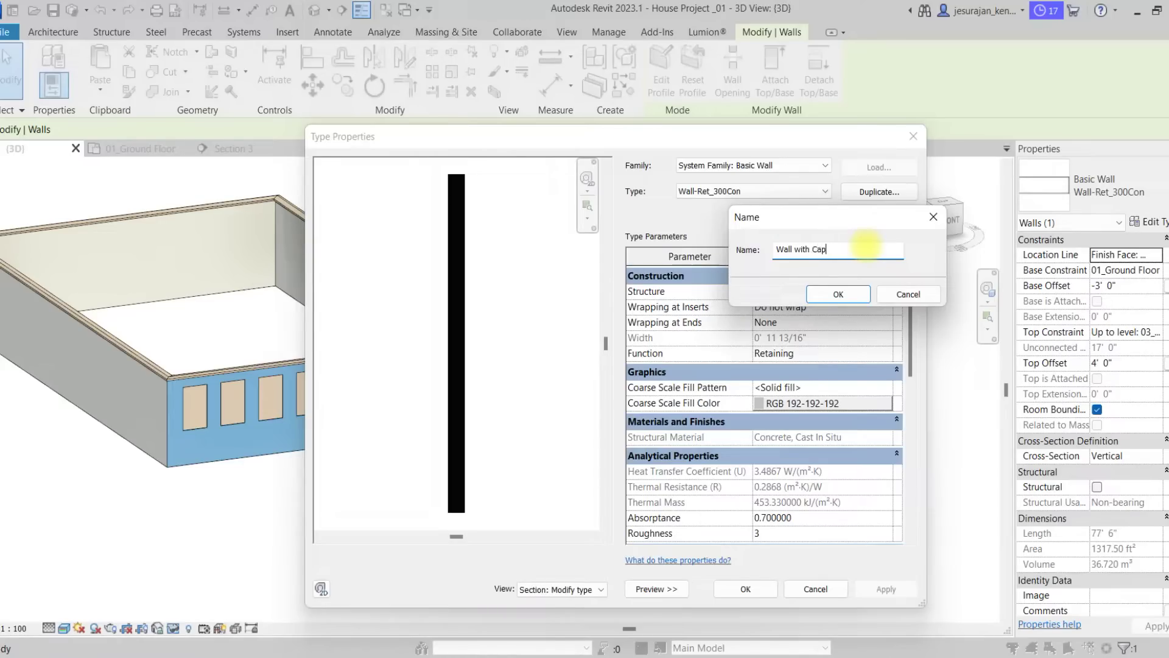
click(838, 294)
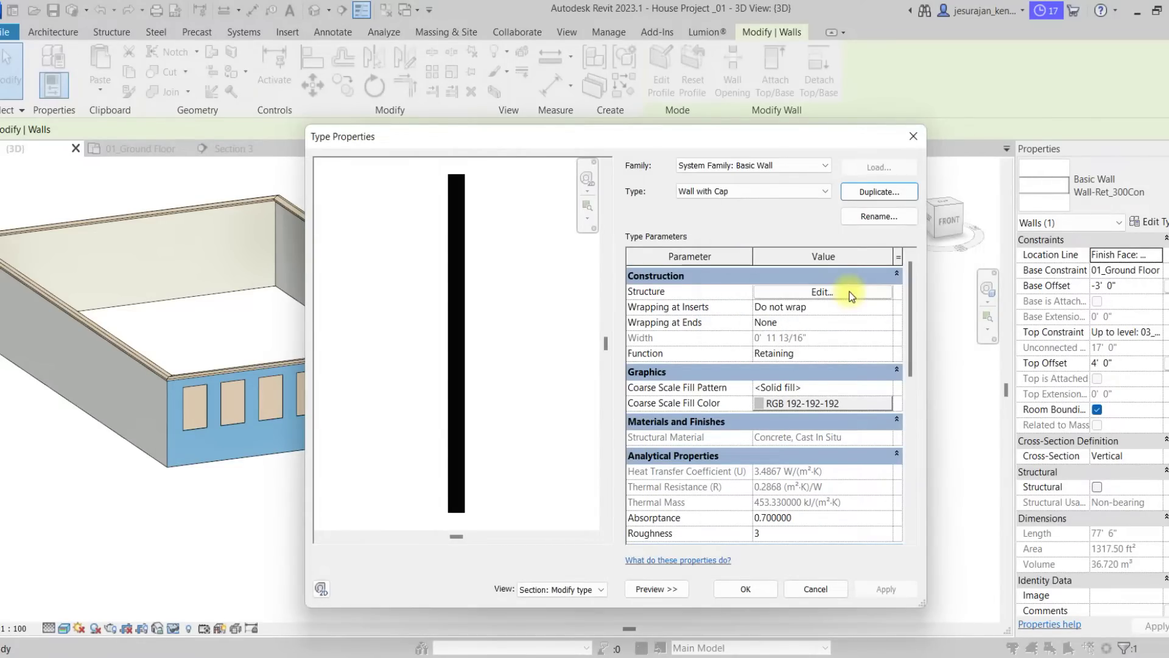
- Open the Wall with Cap structure and add a new wall sweep with the default profile
click(805, 293)
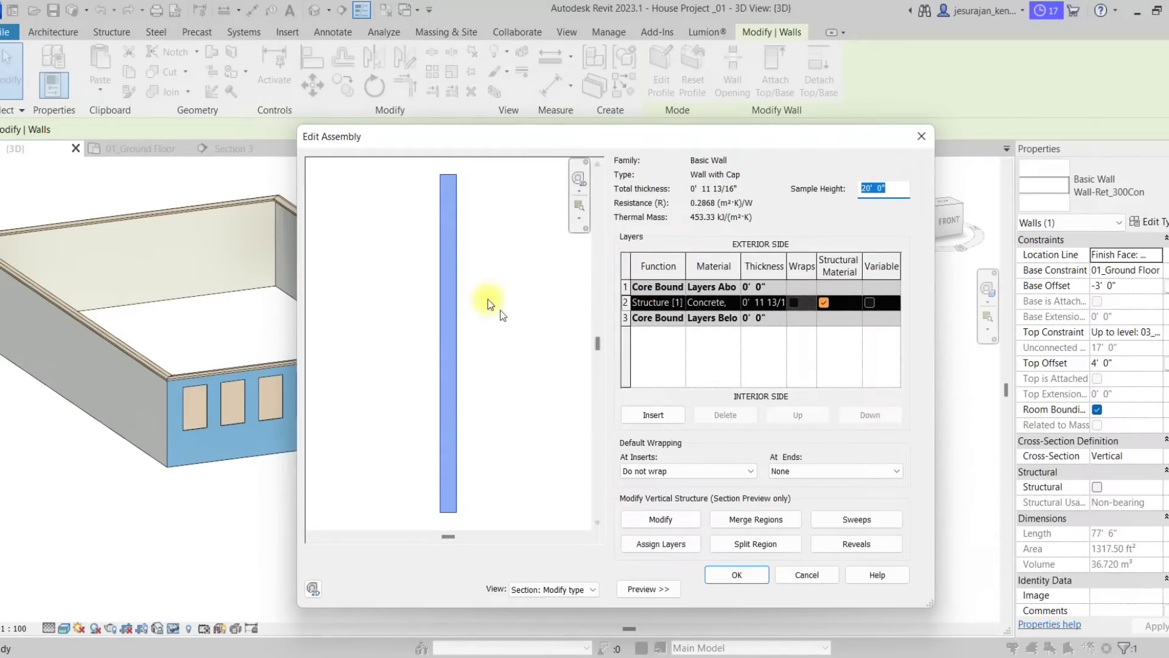
scroll(431, 175, up, 5)
middle_drag(483, 203, 464, 345)
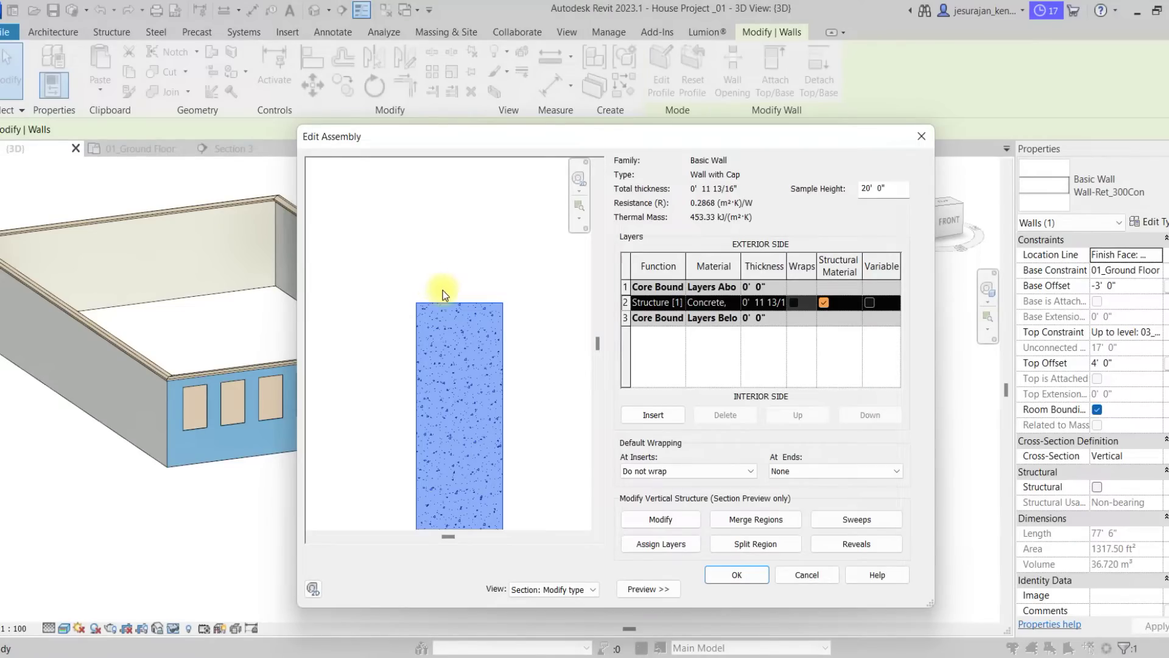
click(857, 520)
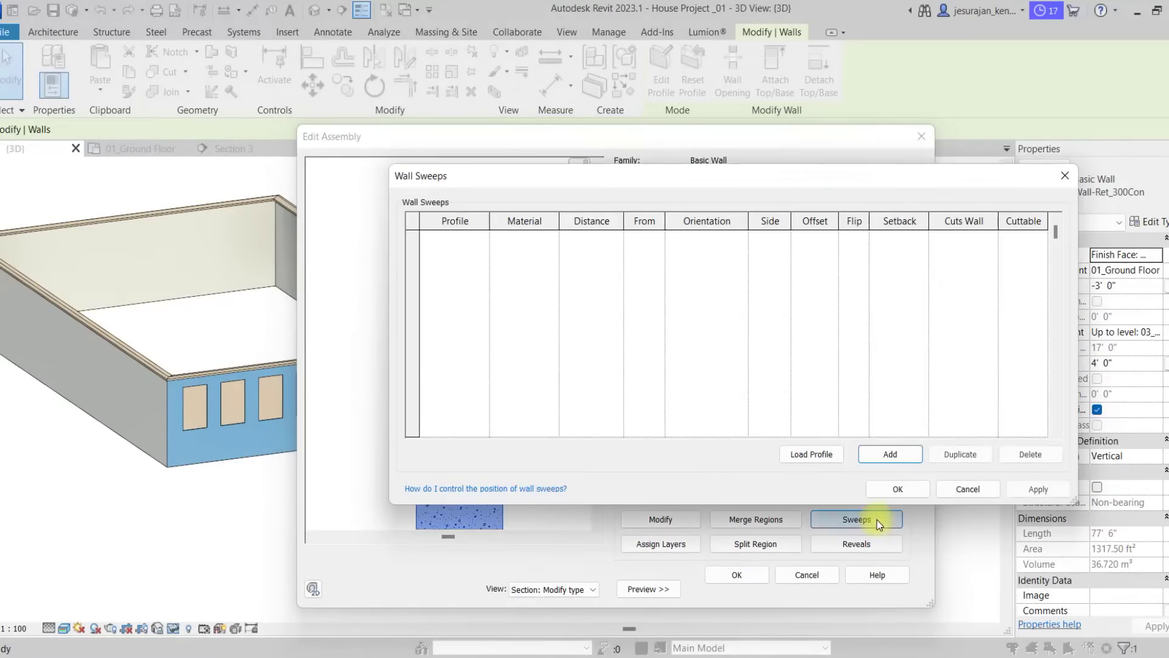
click(890, 454)
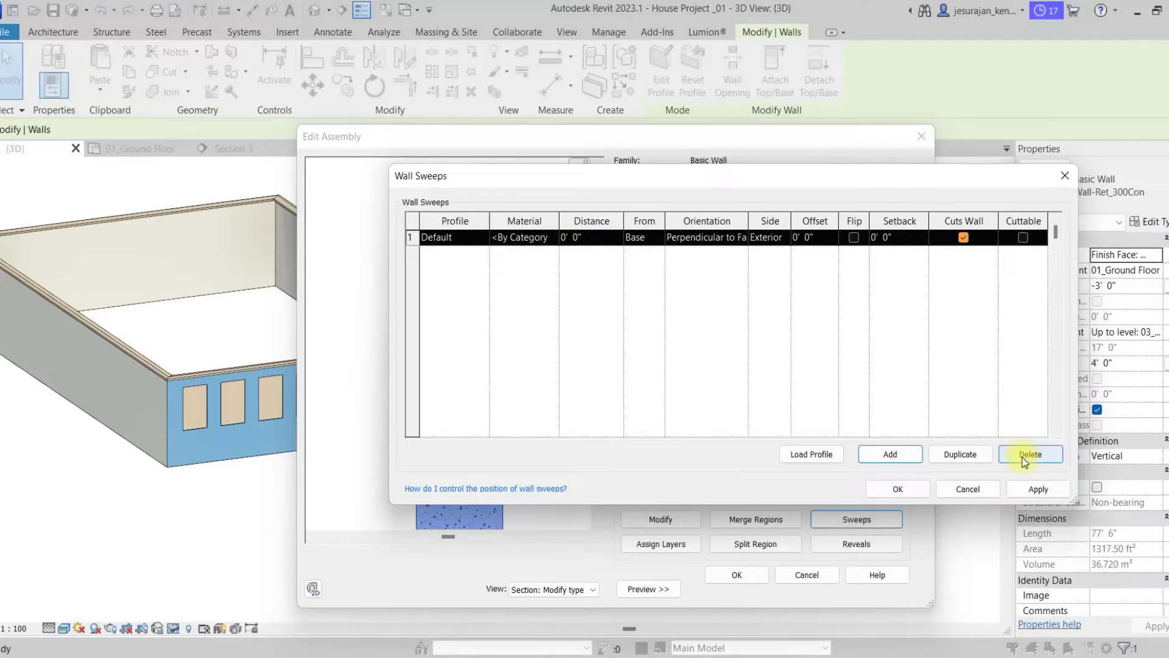
- Try duplicating the default sweep row and delete the duplicate
click(973, 455)
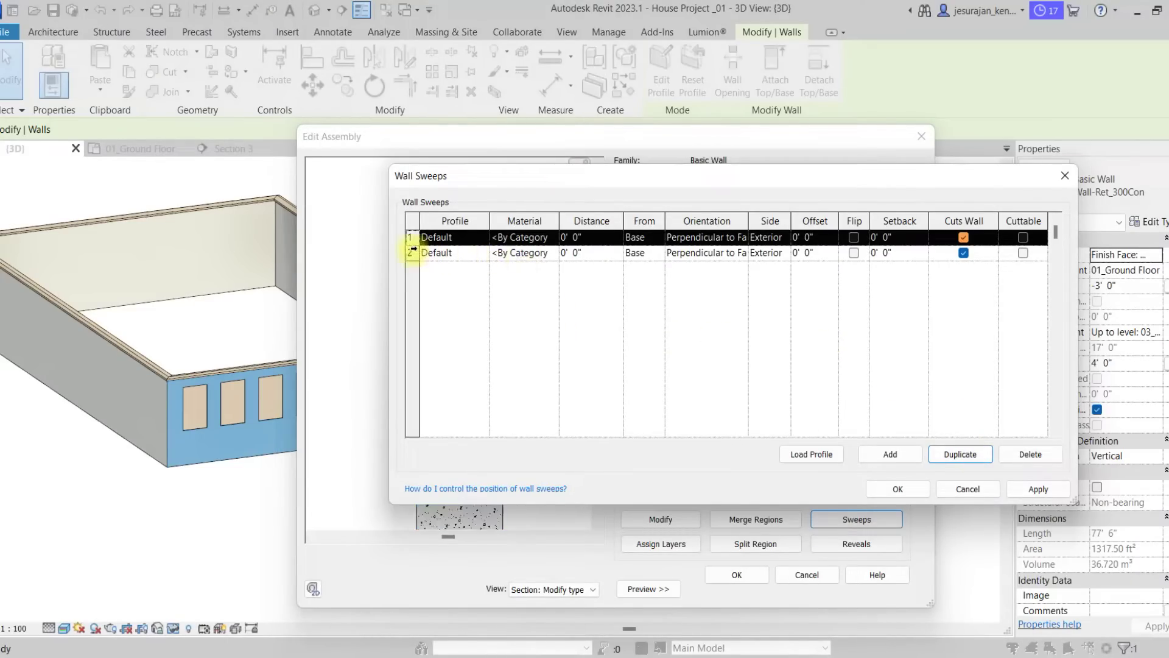
click(411, 253)
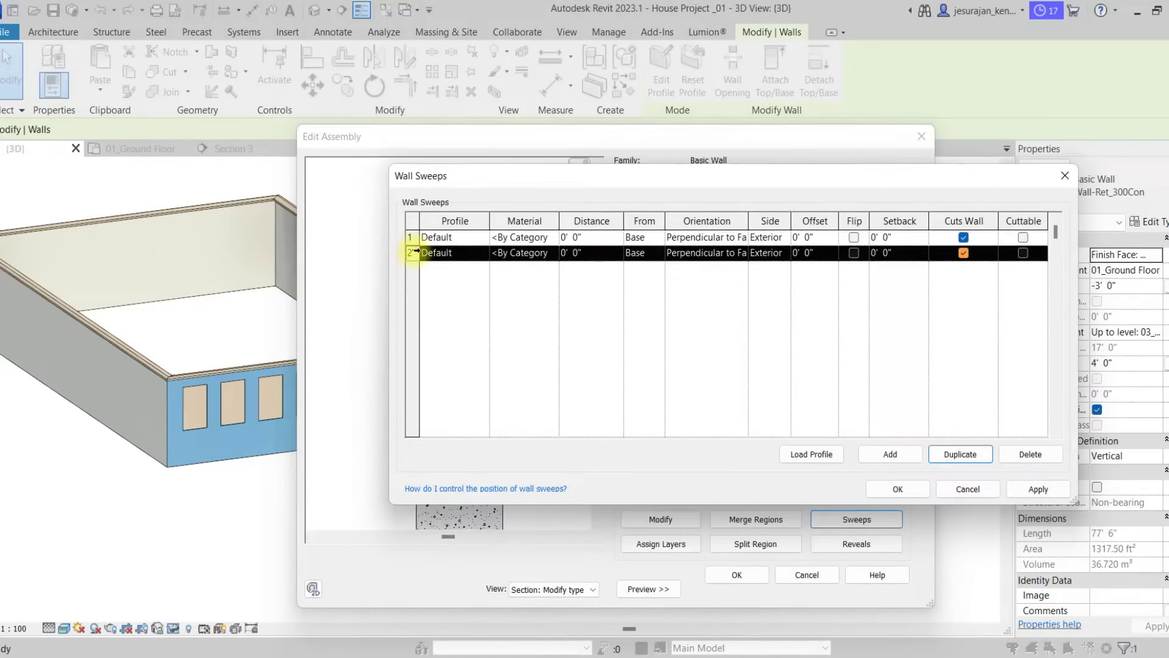
click(1035, 455)
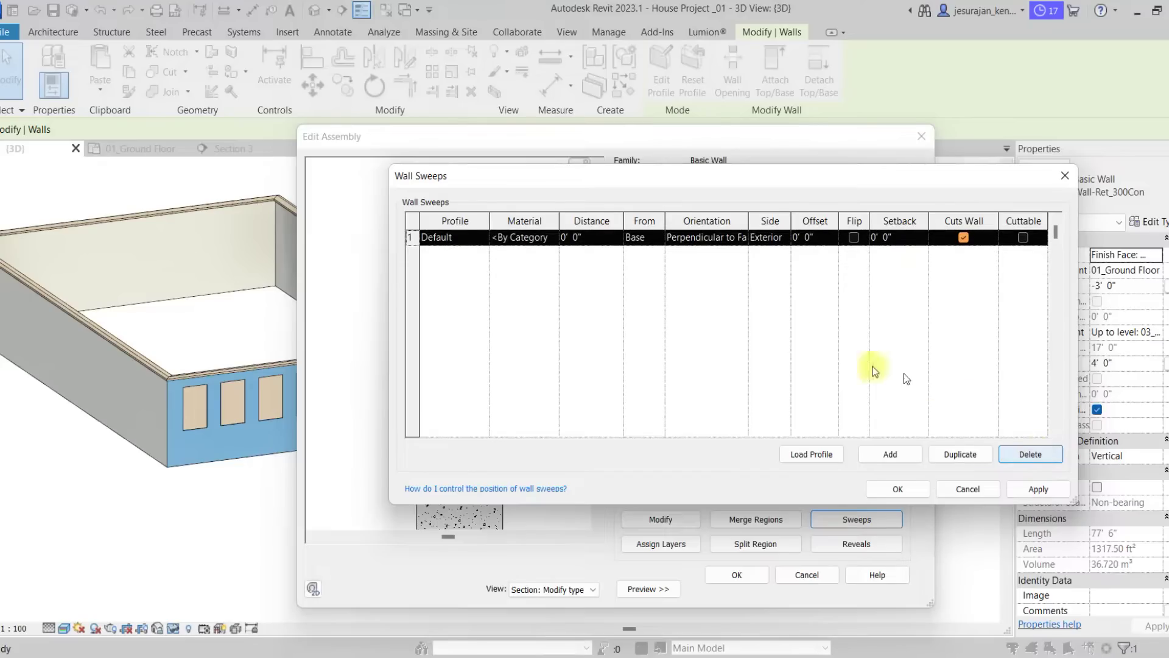
- Review the profiles available for the new sweep, including the M_Parapet Cap-Precast widths, and keep the default profile
click(483, 240)
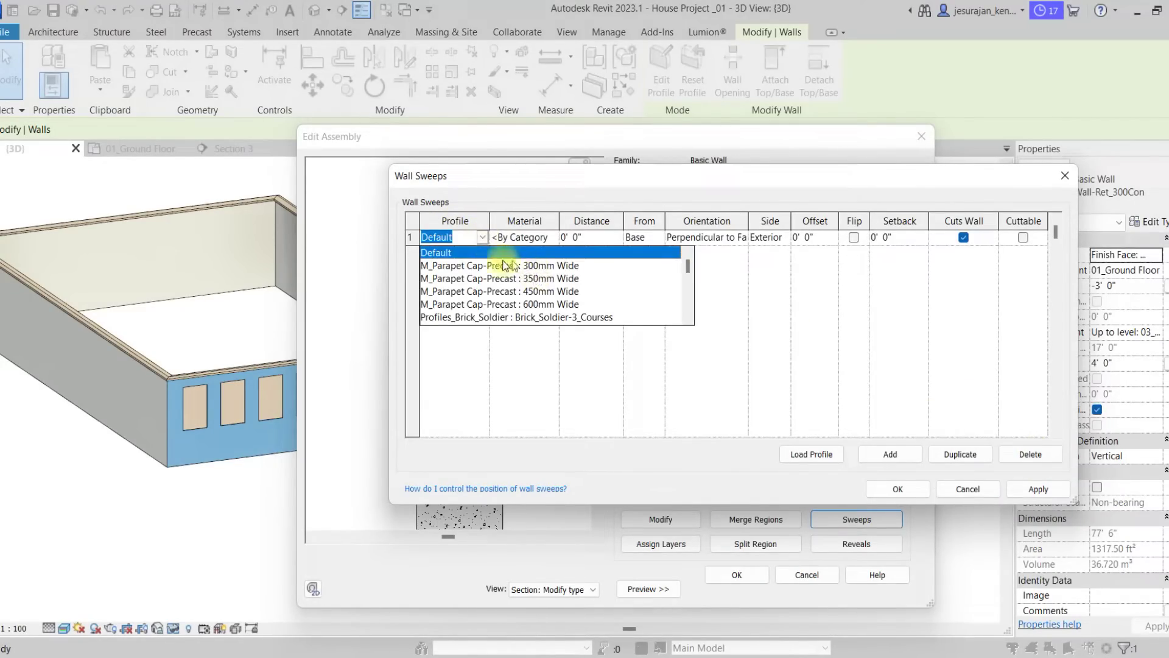
scroll(594, 306, down, 3)
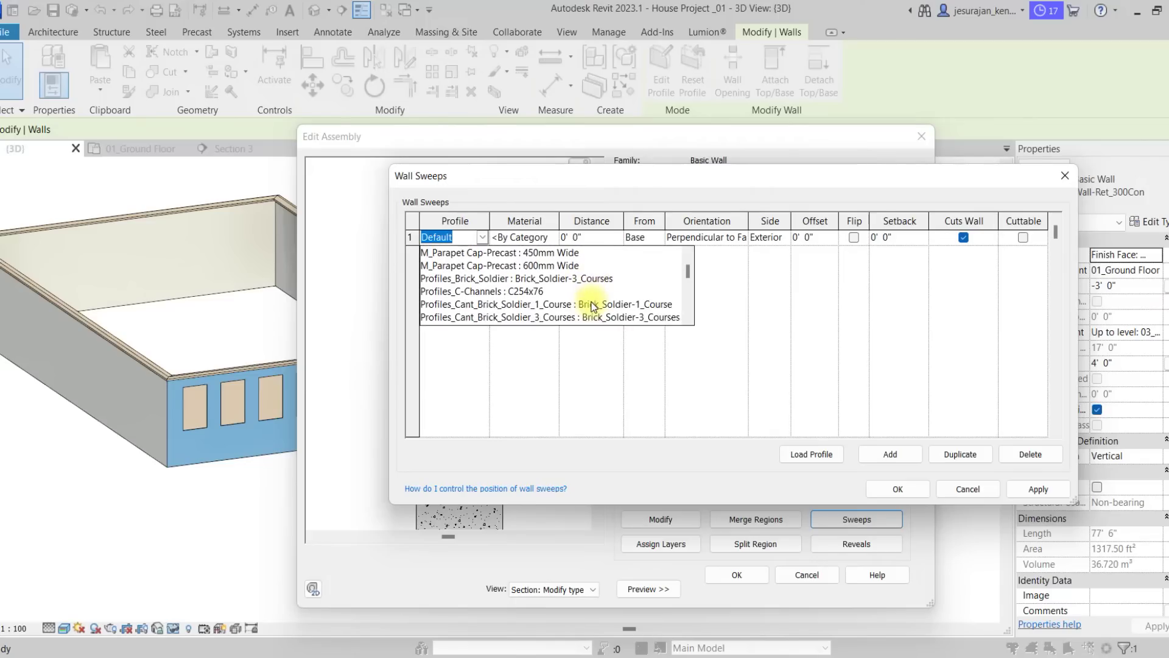
scroll(514, 301, down, 3)
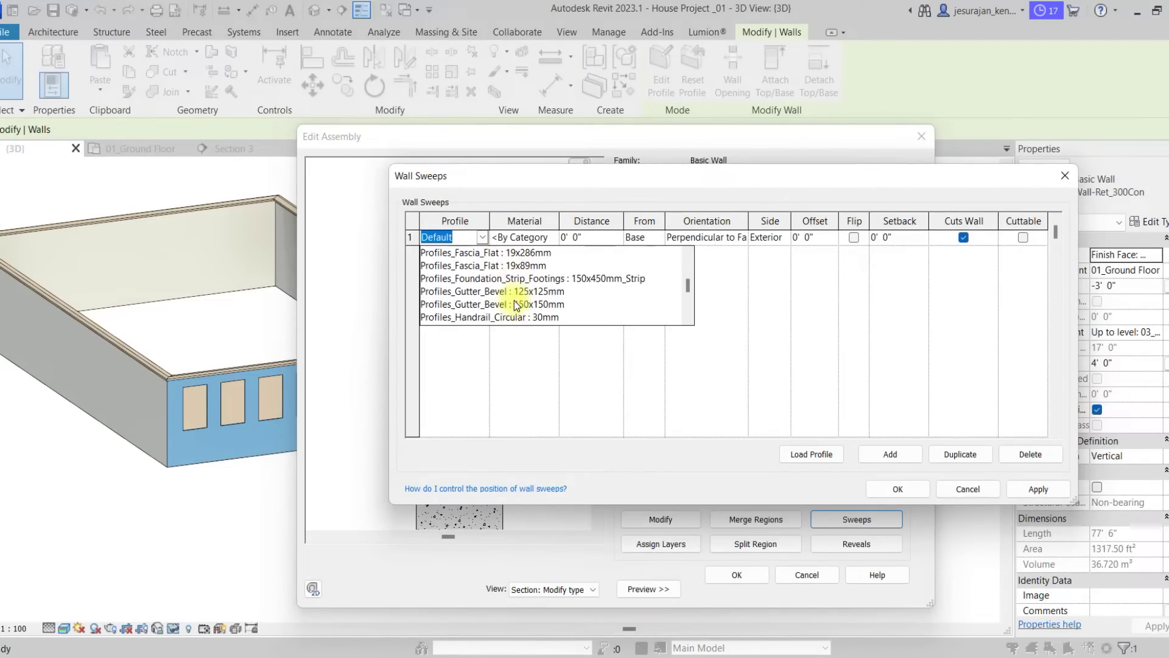
scroll(514, 301, up, 5)
scroll(514, 301, up, 1)
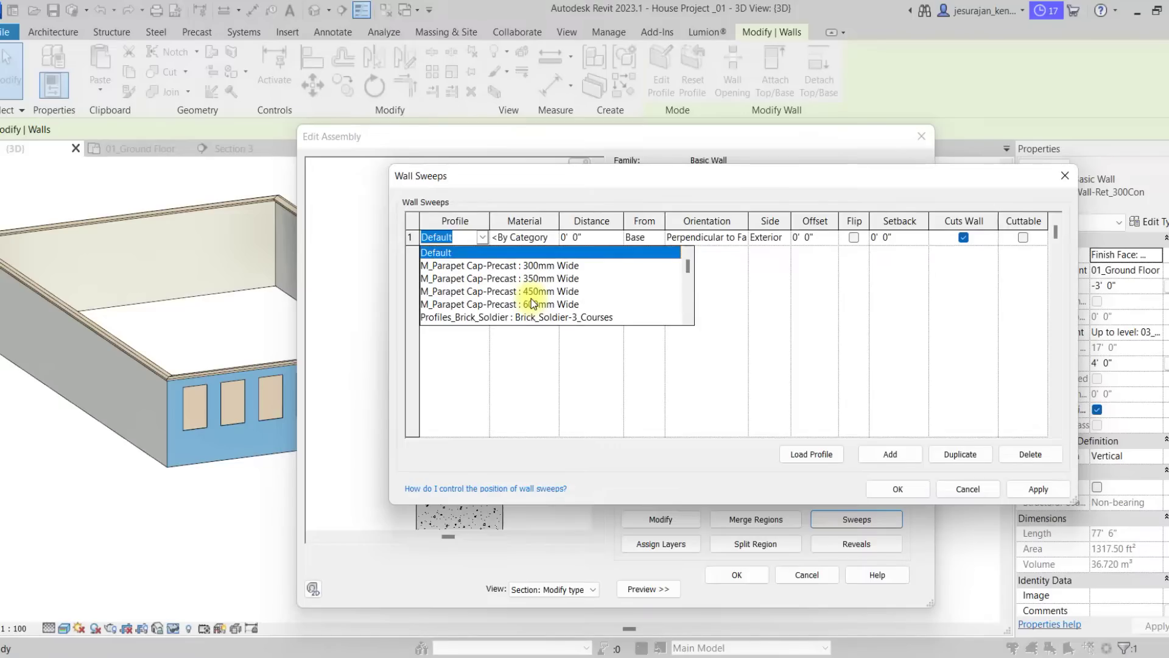
scroll(533, 303, down, 2)
click(572, 384)
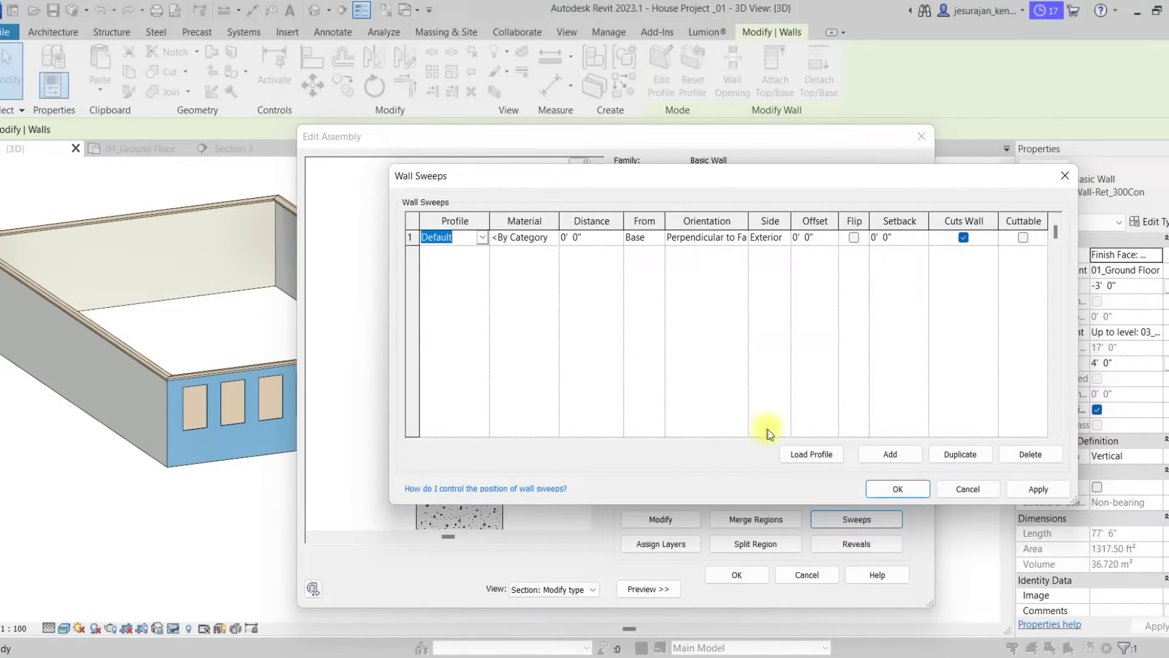
- Start loading a sweep profile and browse the metric library to the US > Profiles > Wall folder
click(822, 455)
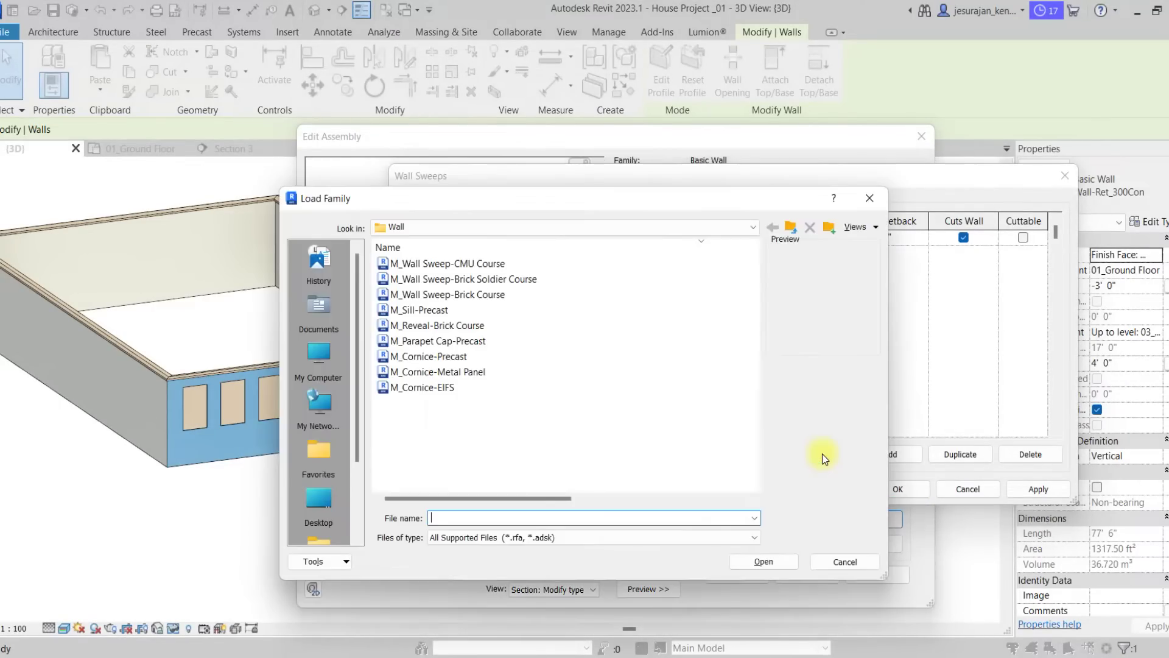
scroll(321, 452, down, 3)
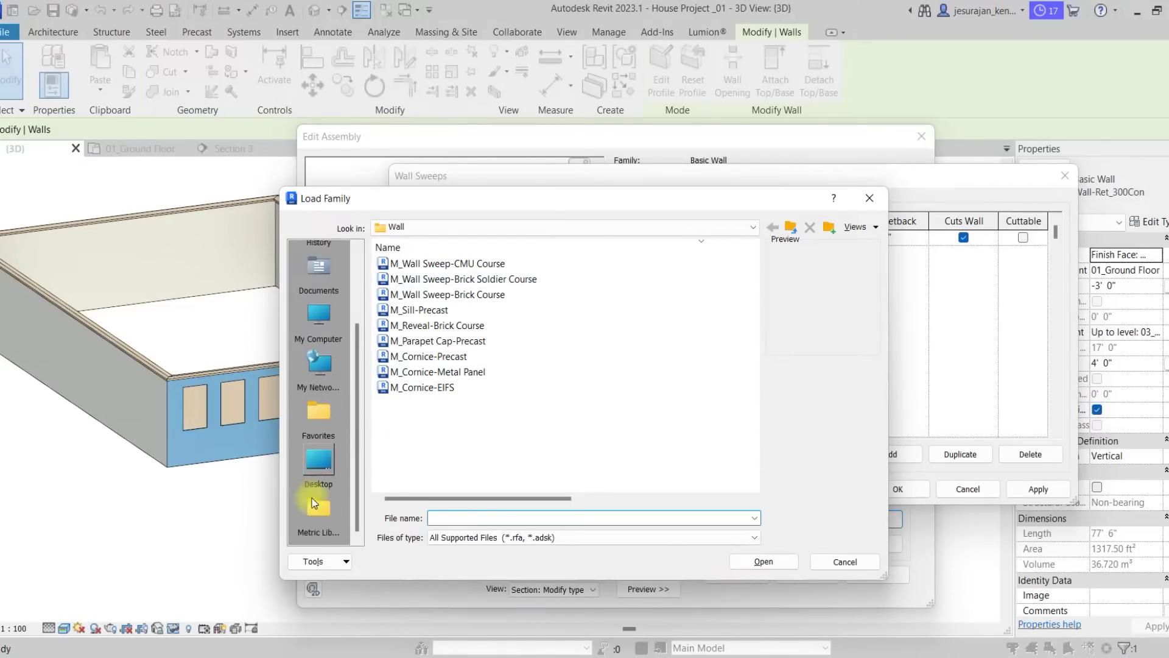
click(323, 452)
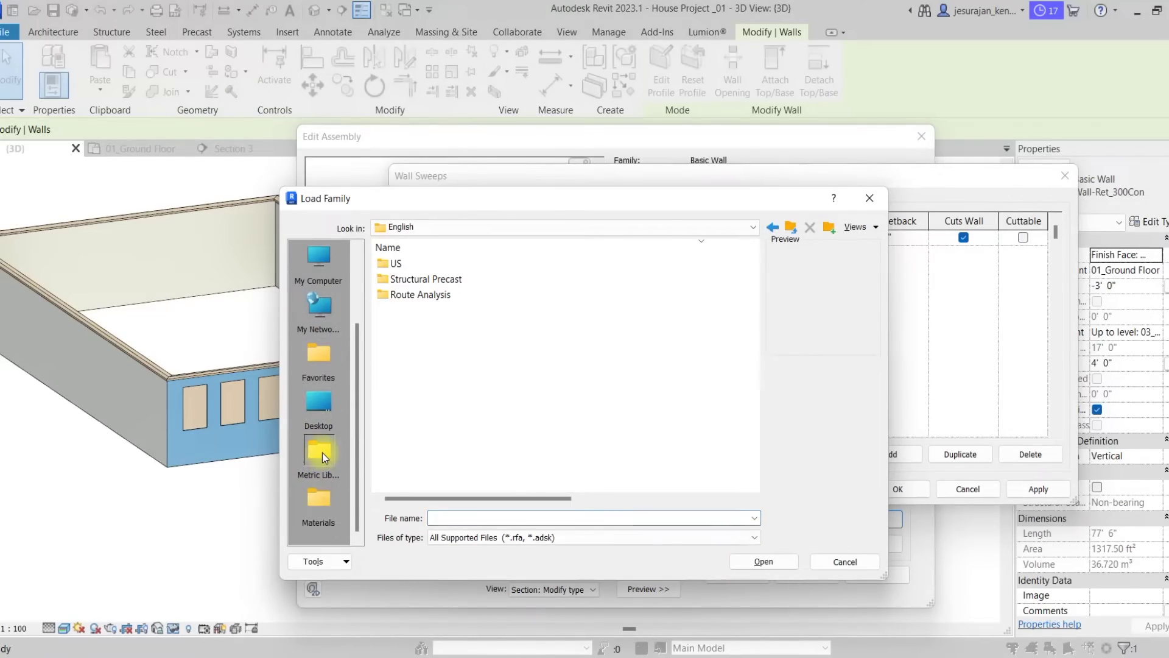
double_click(400, 265)
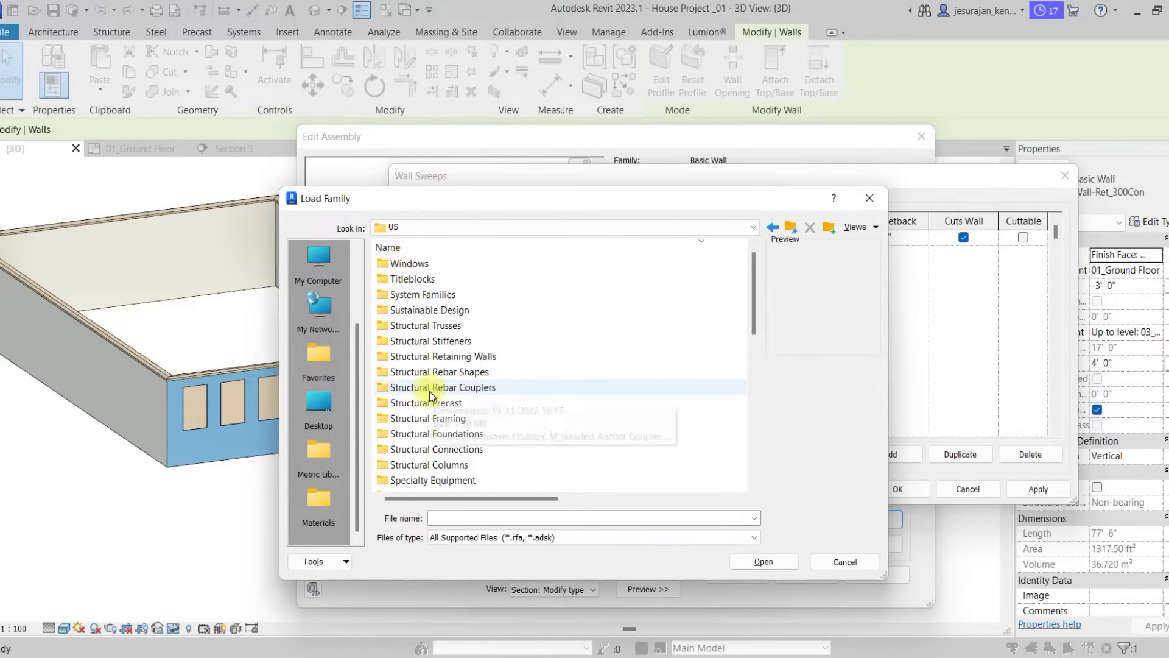
scroll(429, 391, down, 1)
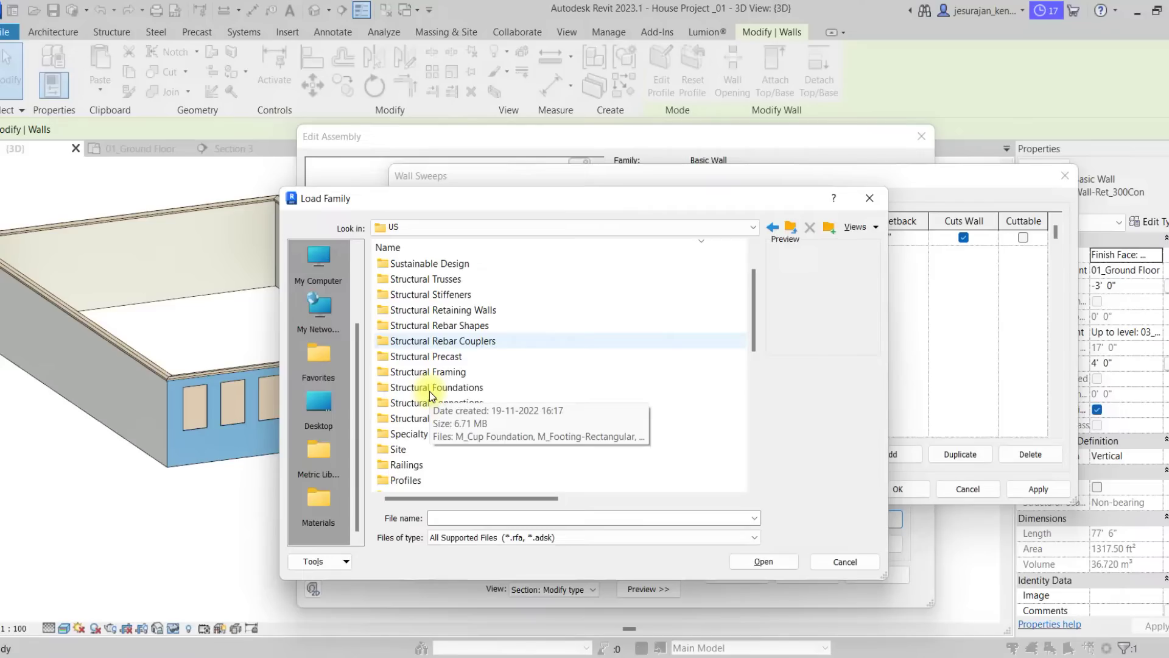
scroll(449, 465, down, 2)
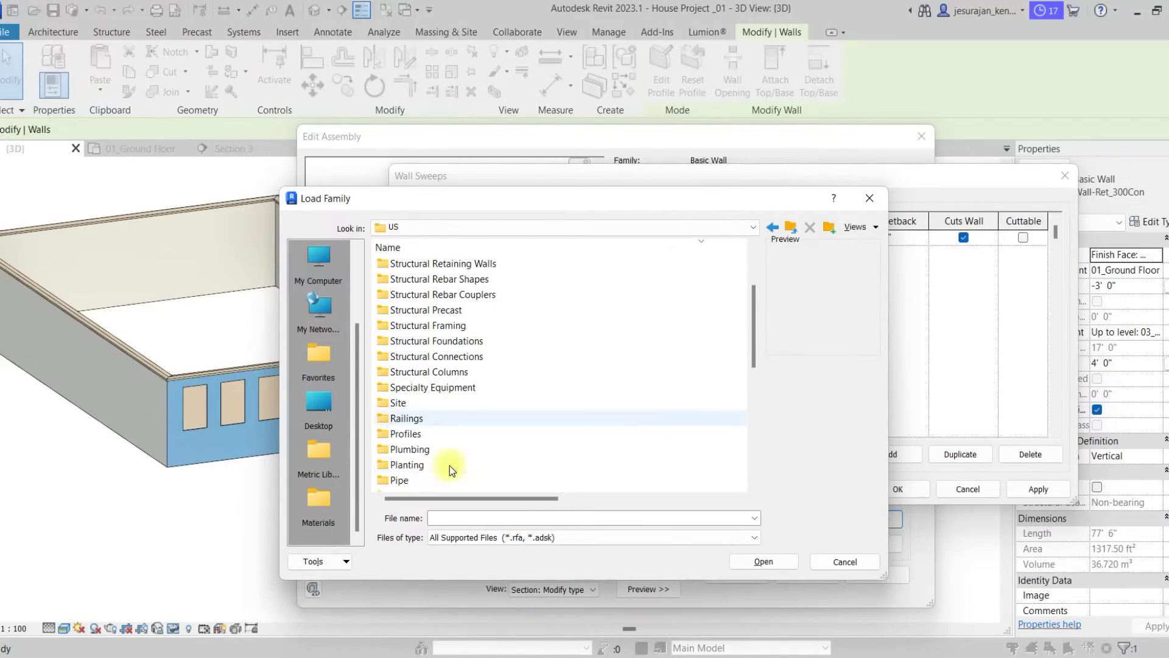
scroll(449, 465, down, 1)
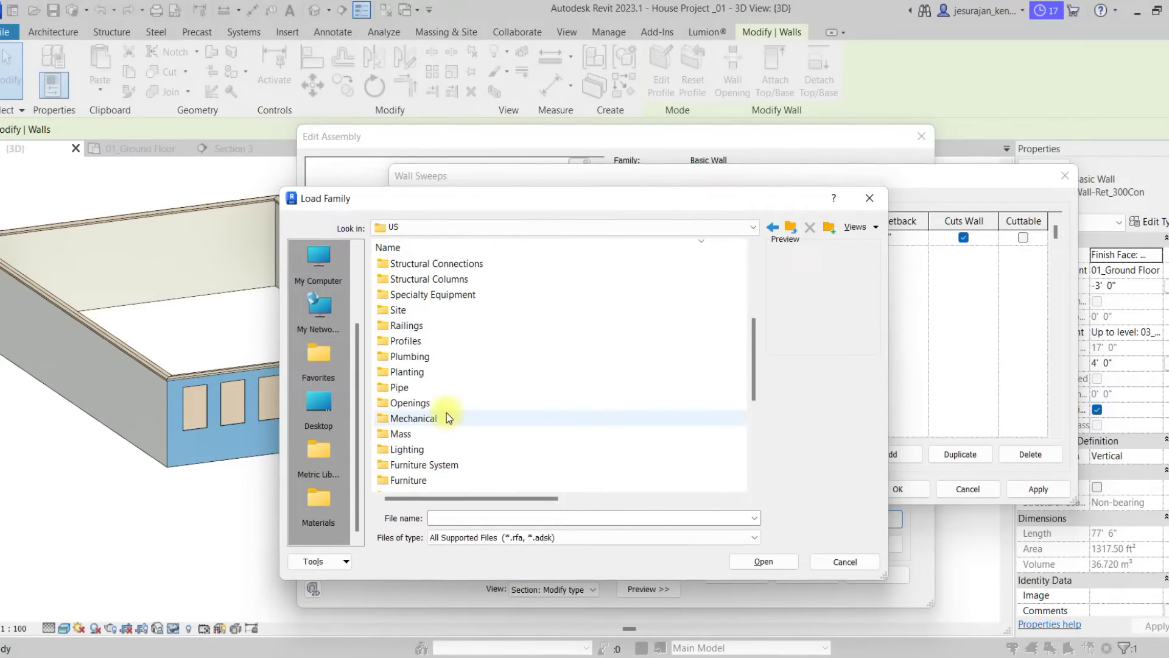
key(p)
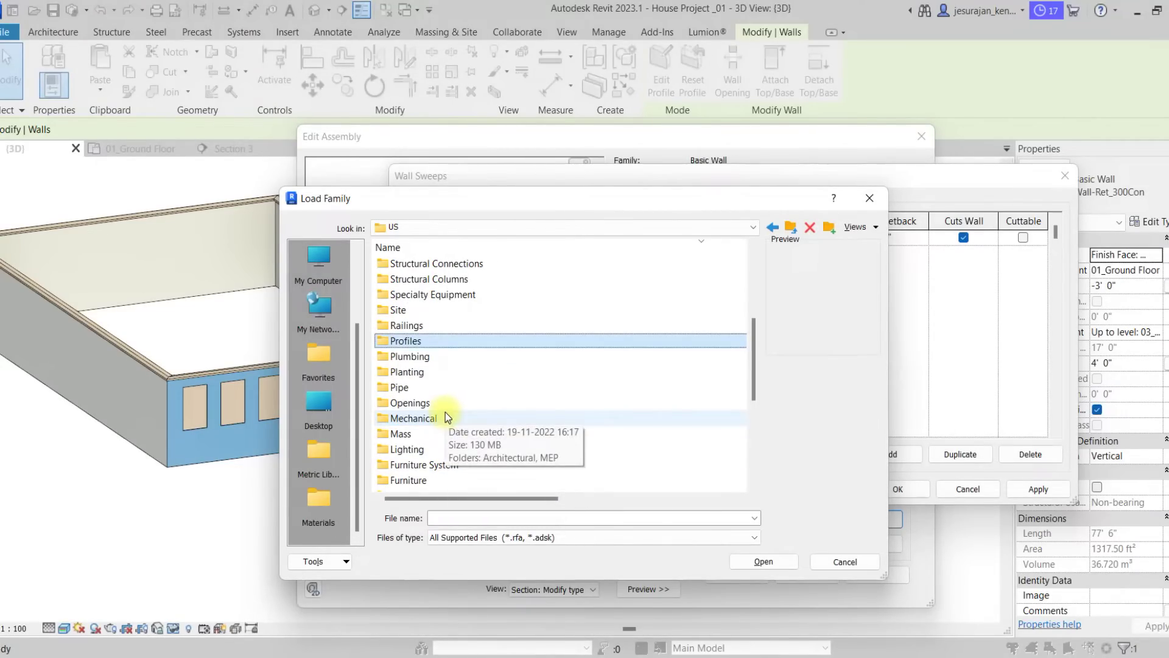
double_click(416, 342)
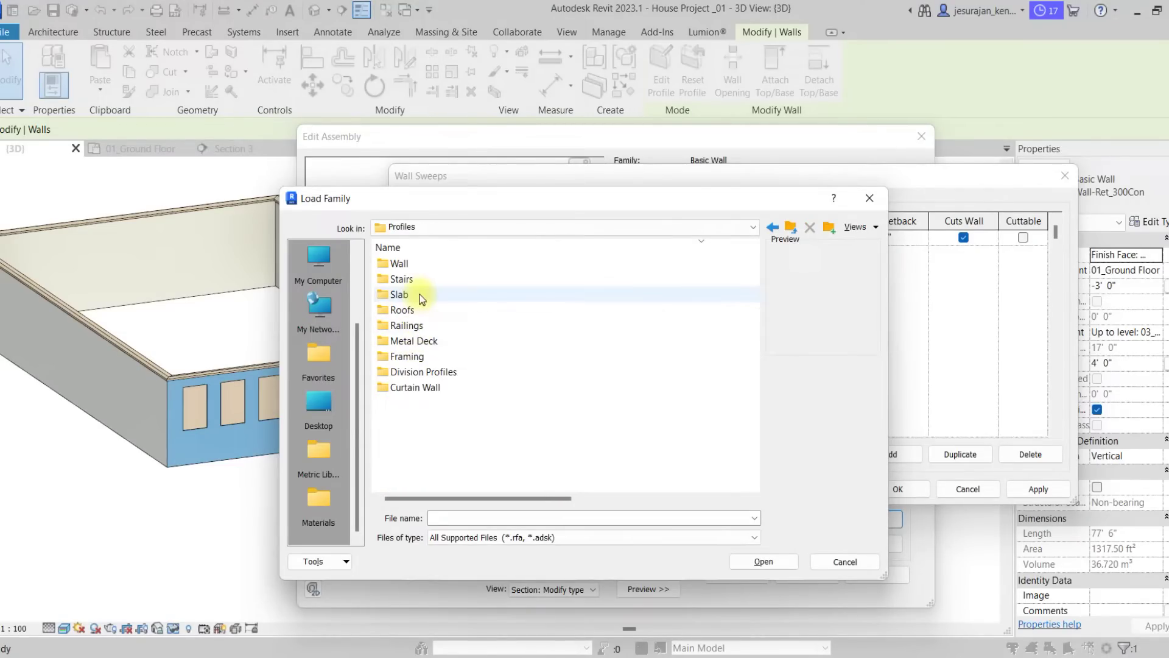
double_click(414, 264)
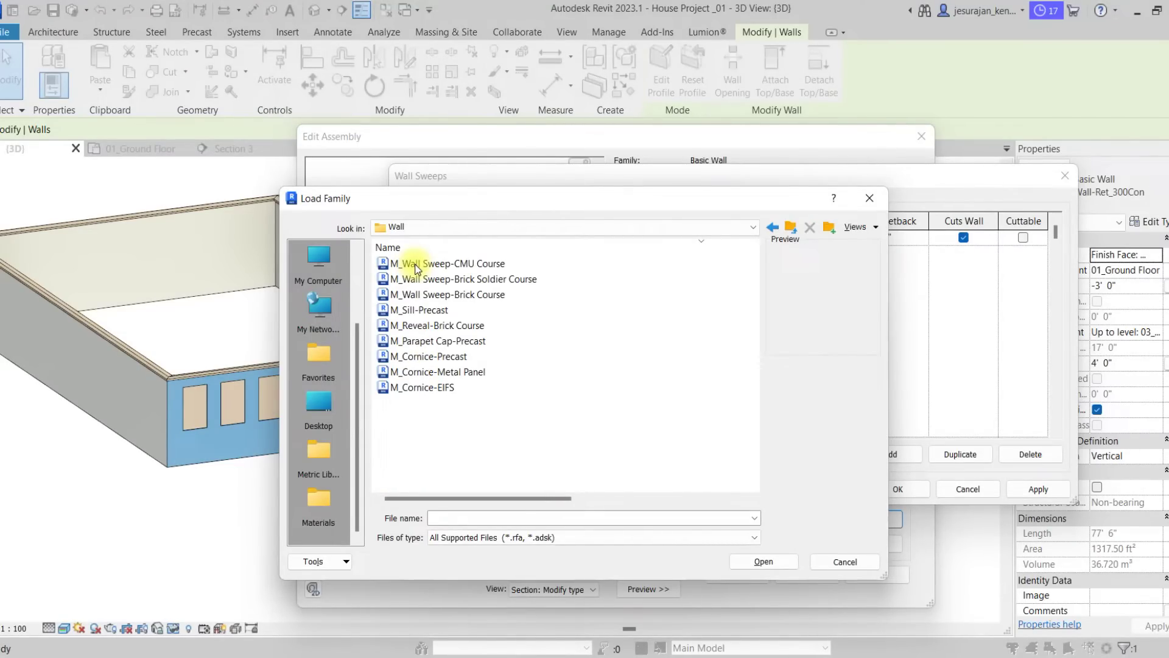
- Preview the wall profile families and load M_Parapet Cap-Precast into the project
click(415, 264)
key(Down)
key(Down)
key(Down)
key(Down)
key(Down)
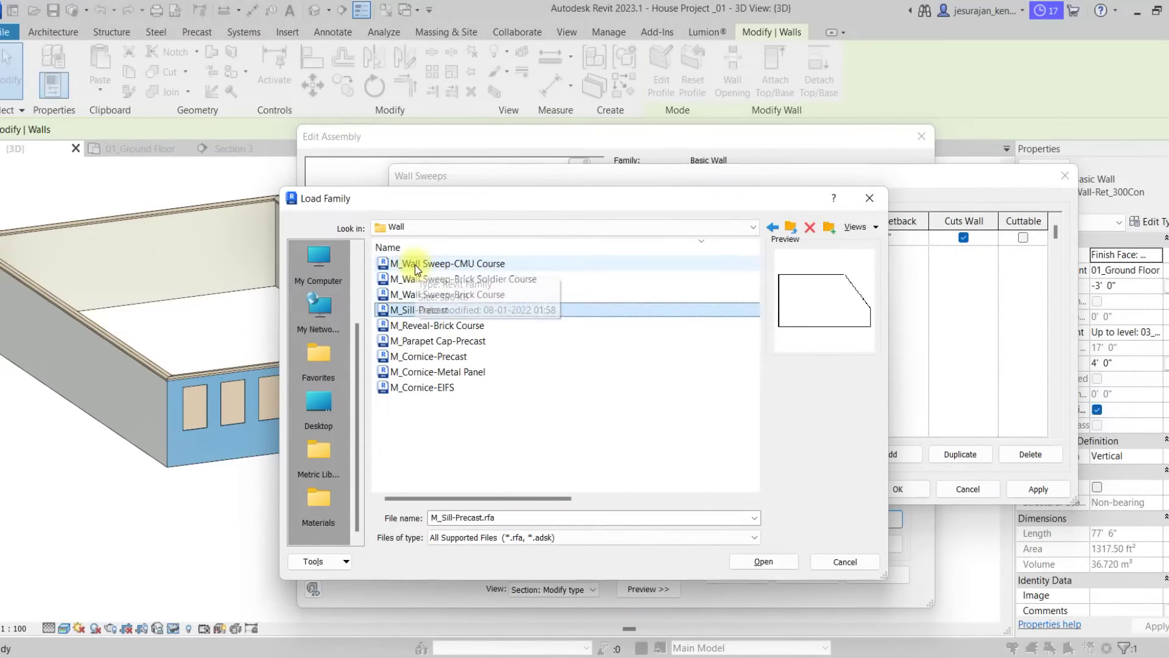
key(Down)
key(Down)
key(Down)
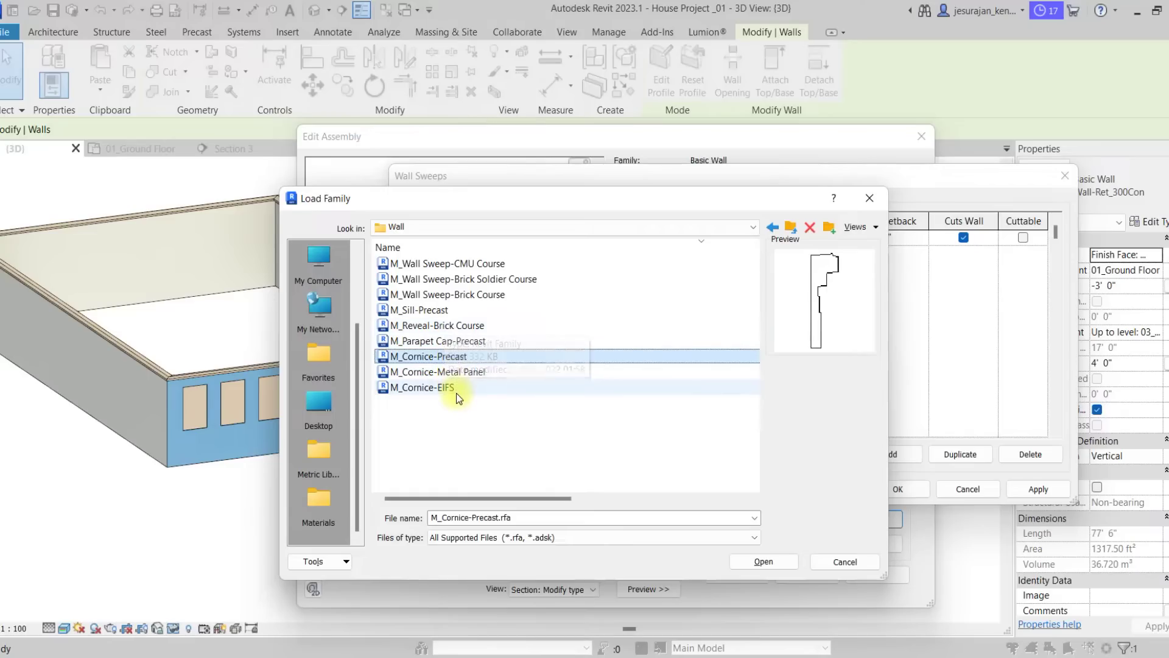
key(Up)
key(Up)
key(Up)
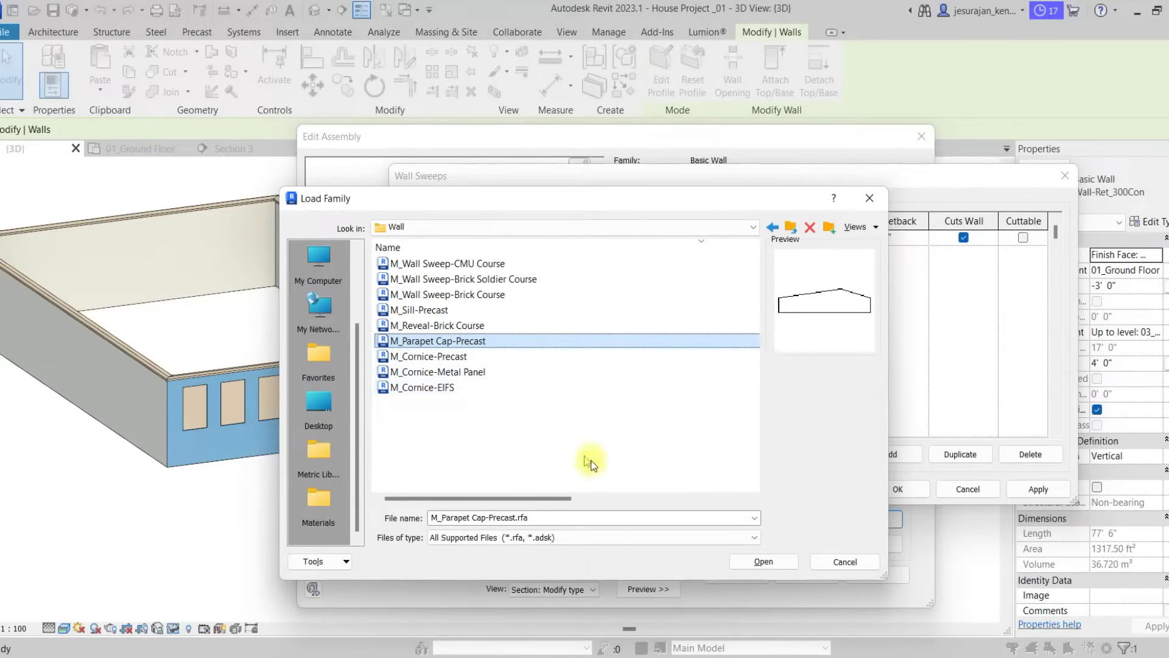
click(765, 562)
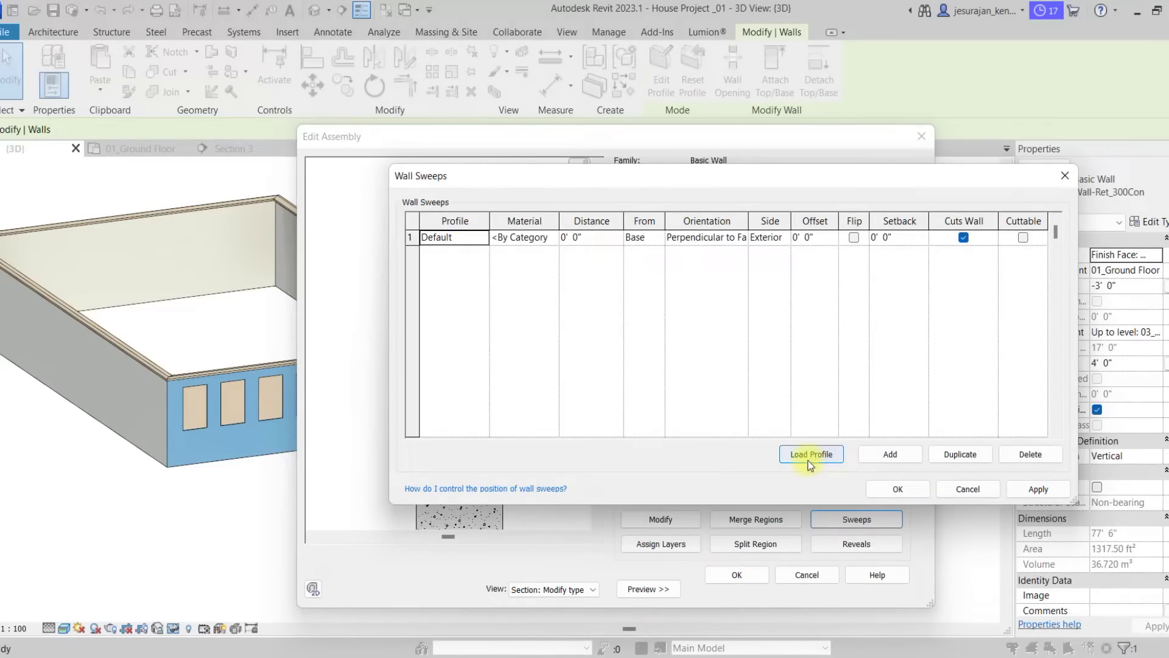
- Set the wall sweep's profile to M_Parapet Cap-Precast : 300mm Wide, apply it and accept the sweep
click(486, 243)
scroll(504, 277, down, 1)
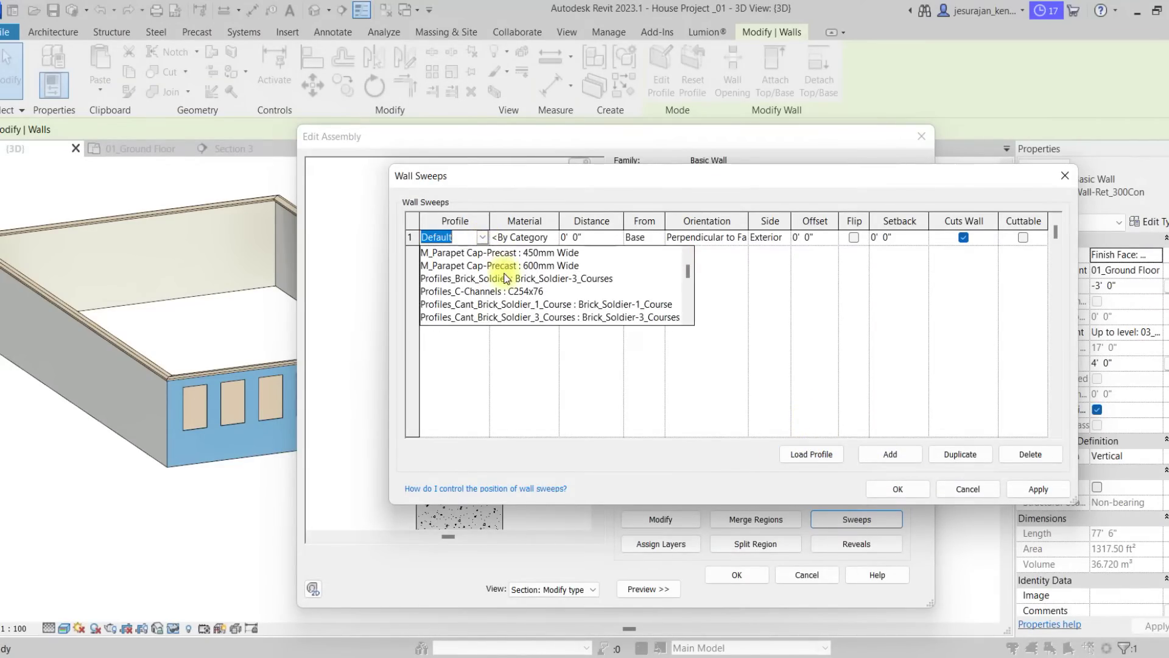
scroll(504, 277, down, 5)
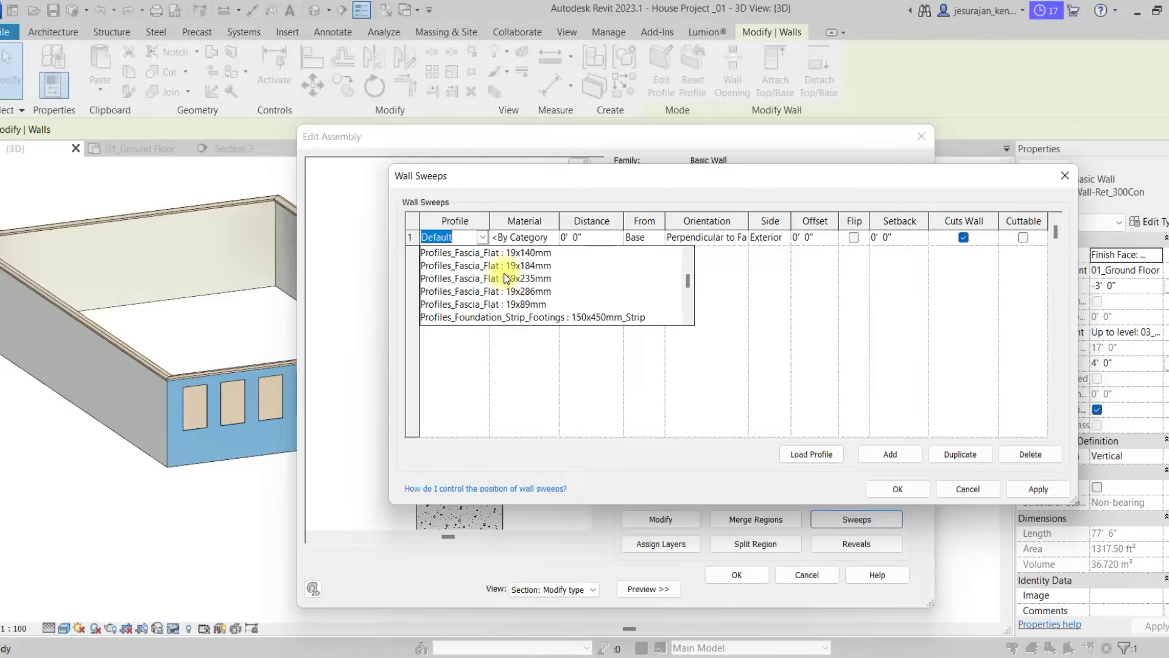
scroll(505, 277, down, 6)
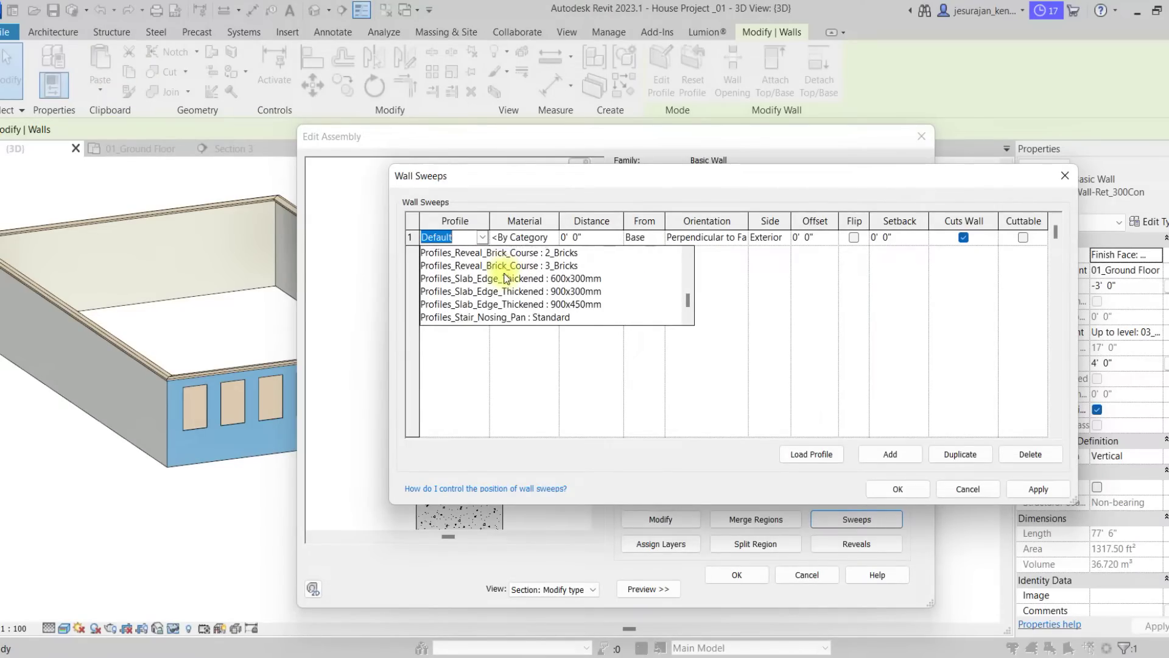
scroll(504, 277, up, 12)
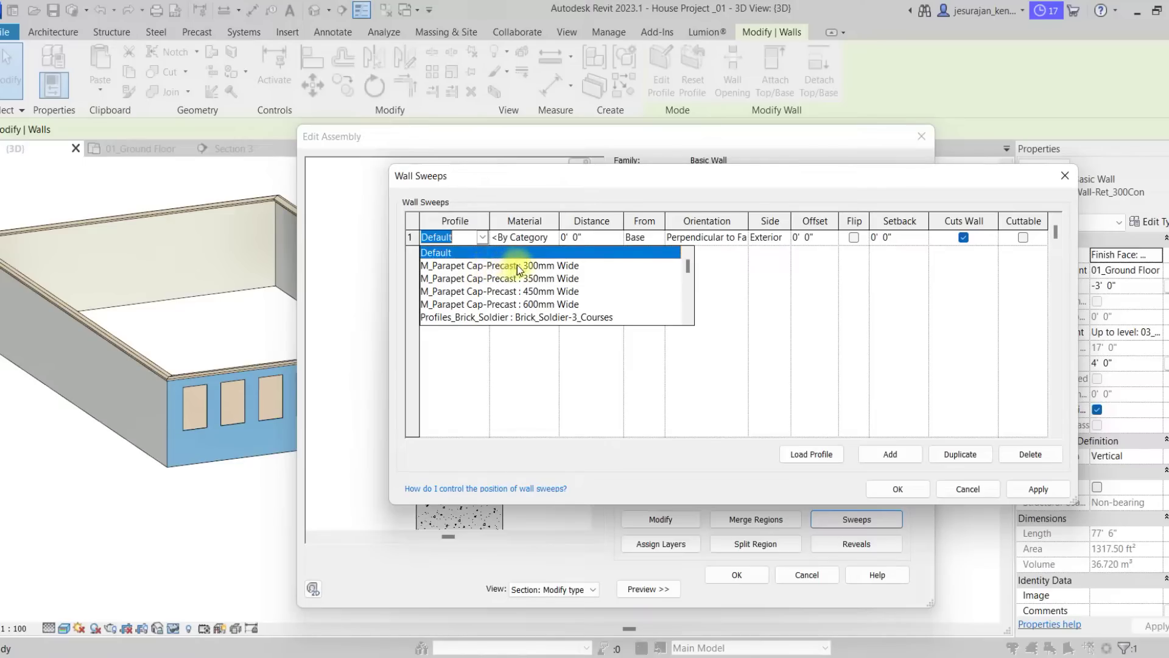
click(579, 266)
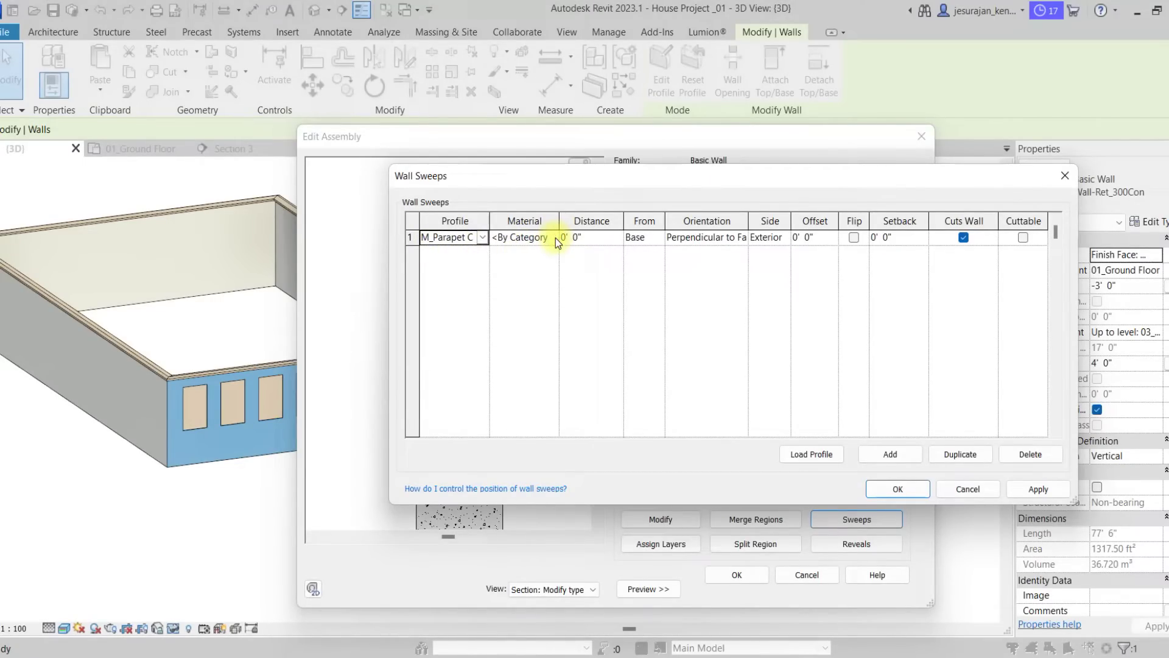
mouse_move(566, 179)
mouse_down()
mouse_move(579, 328)
mouse_move(595, 173)
mouse_move(560, 162)
mouse_up()
click(1036, 474)
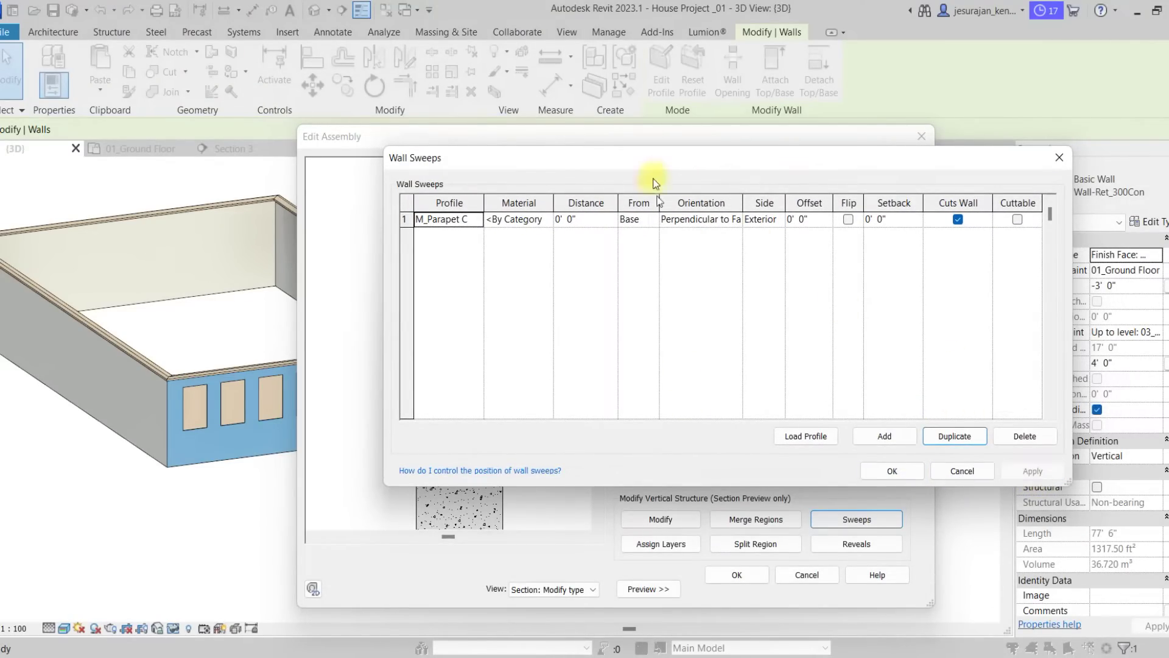
drag(655, 167, 594, 192)
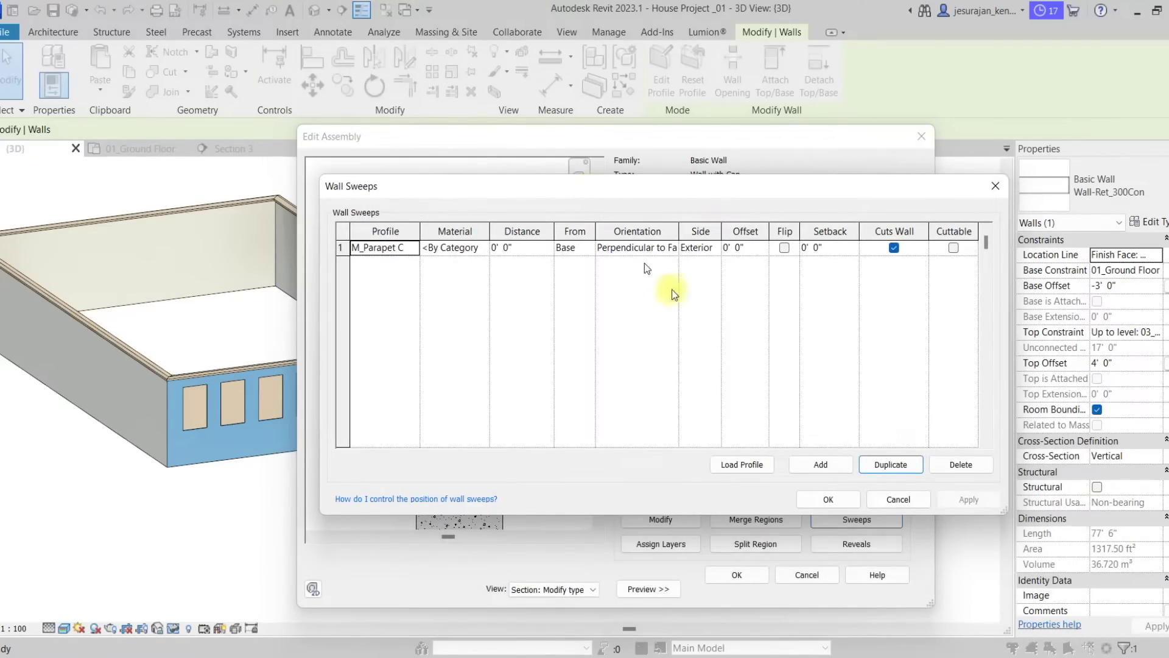
click(835, 494)
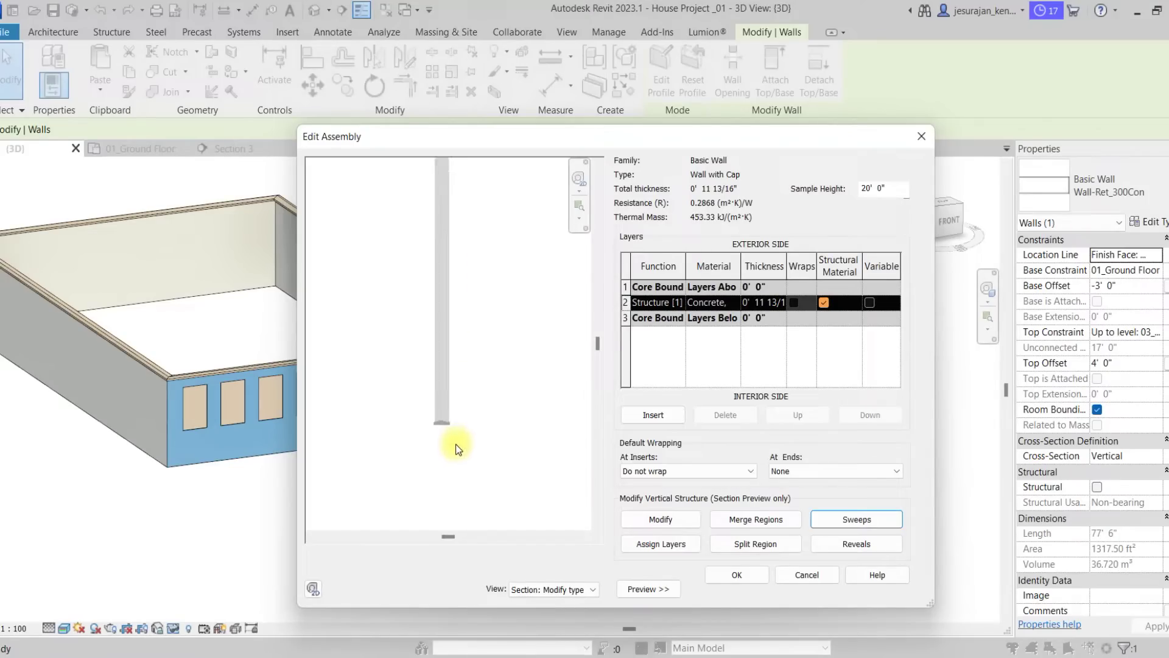
- Check the parapet cap in the section preview and set the sweep to be measured from Top
scroll(451, 422, up, 5)
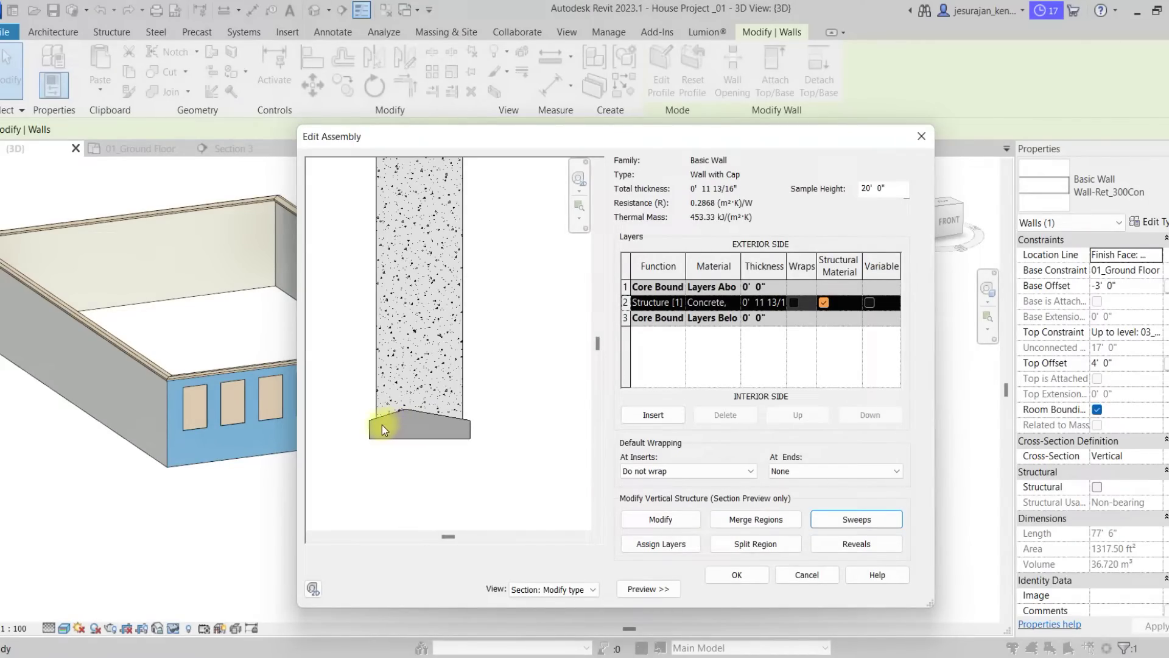
scroll(462, 437, down, 2)
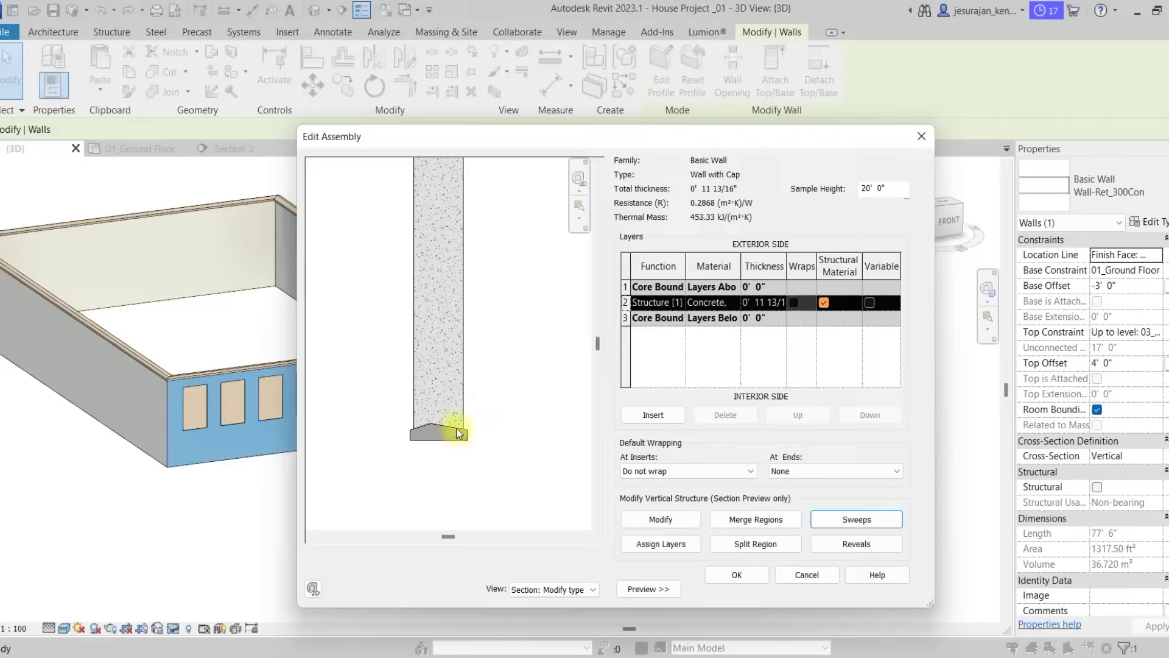
scroll(455, 460, down, 4)
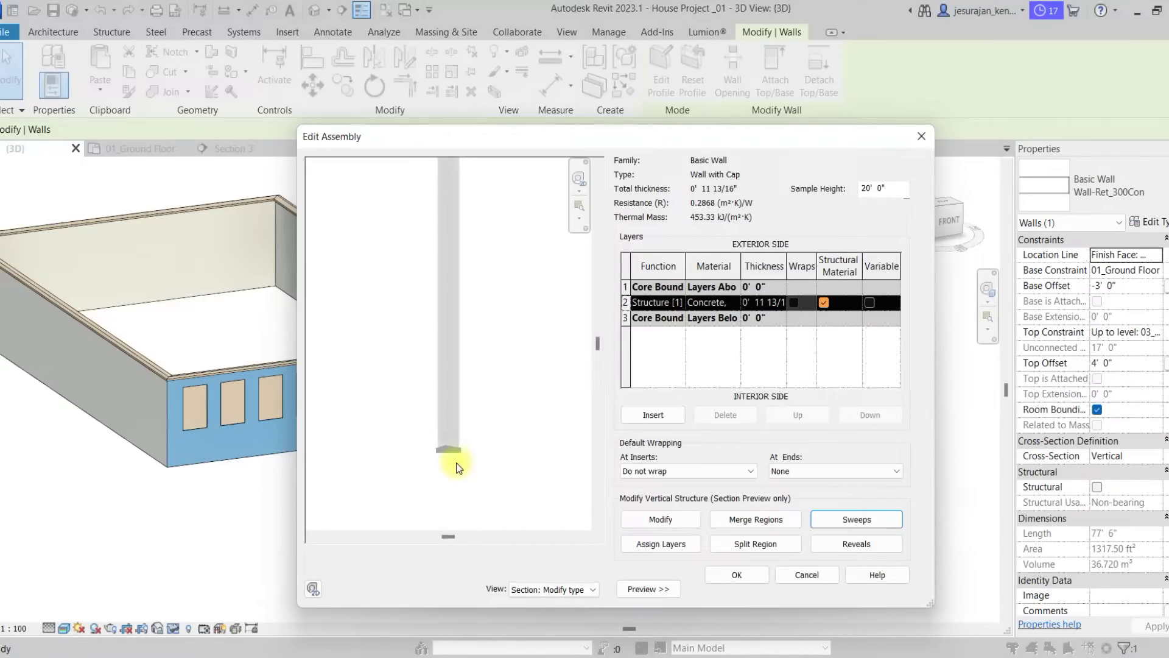
click(867, 522)
drag(575, 186, 797, 209)
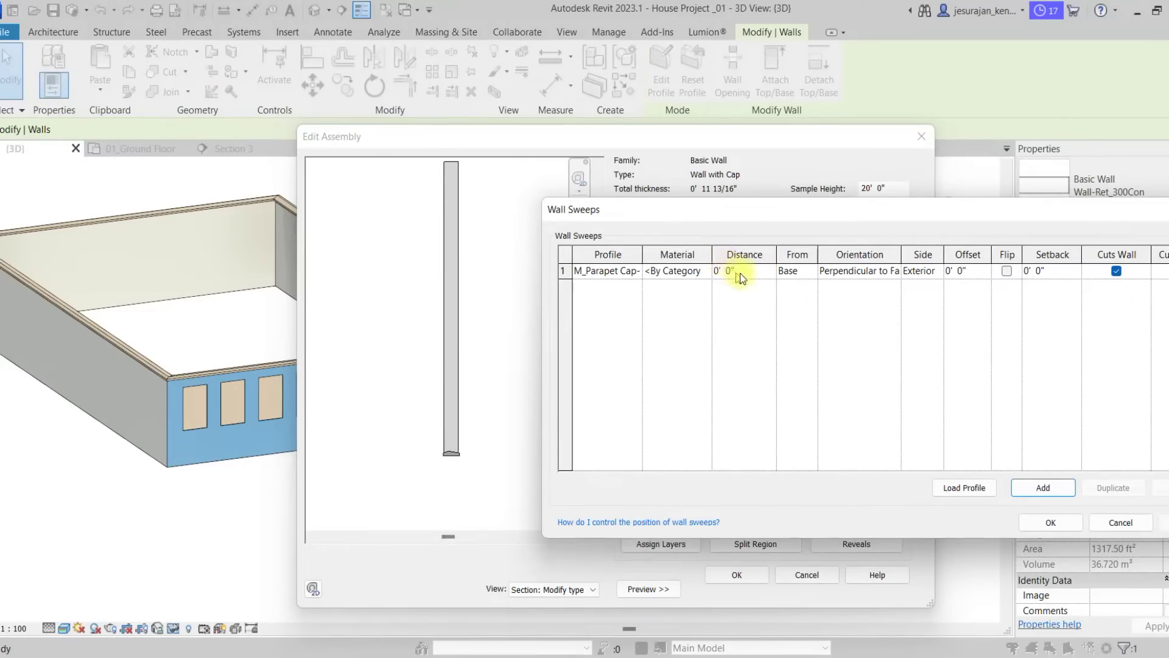
click(813, 271)
click(814, 272)
click(790, 303)
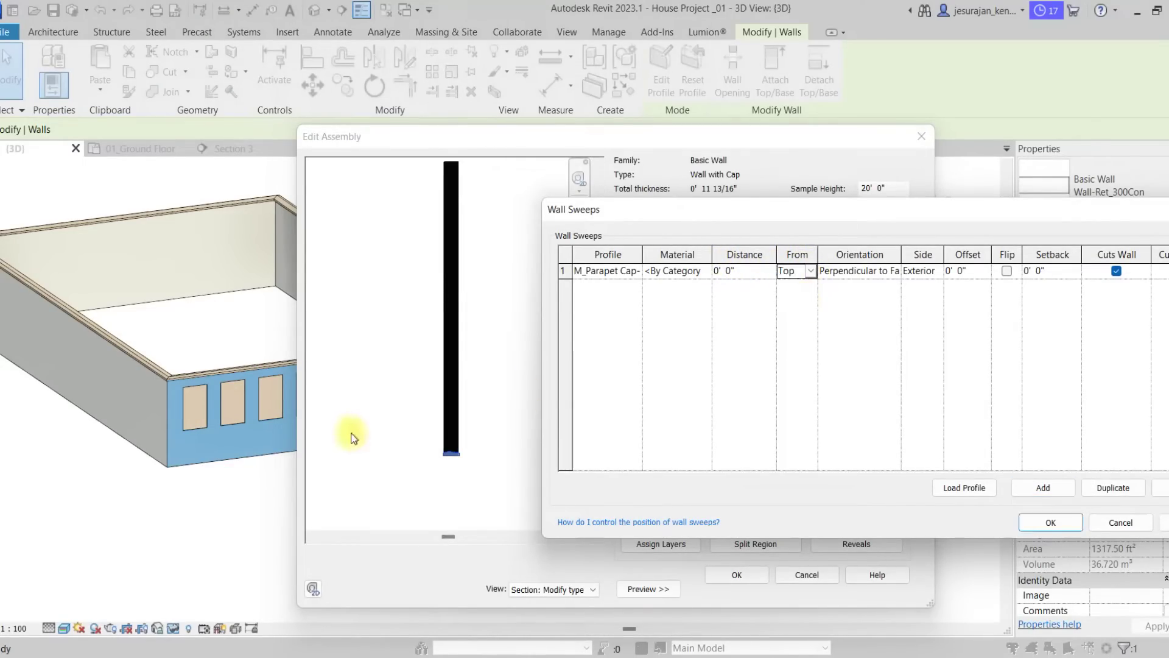
click(1050, 523)
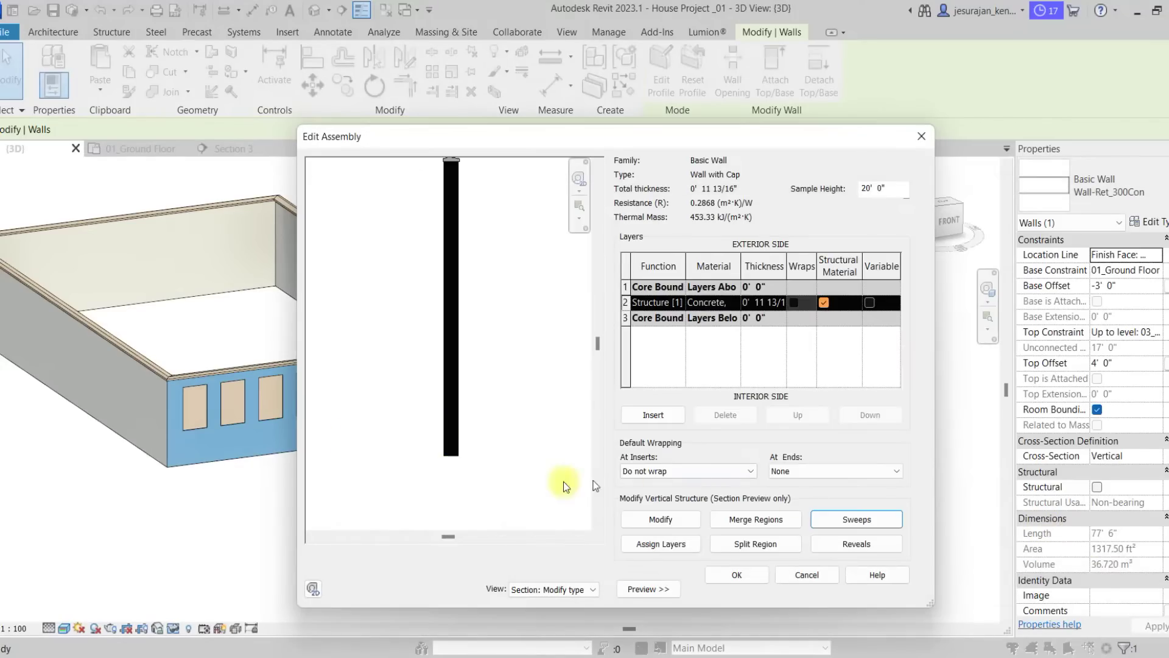
scroll(463, 274, up, 2)
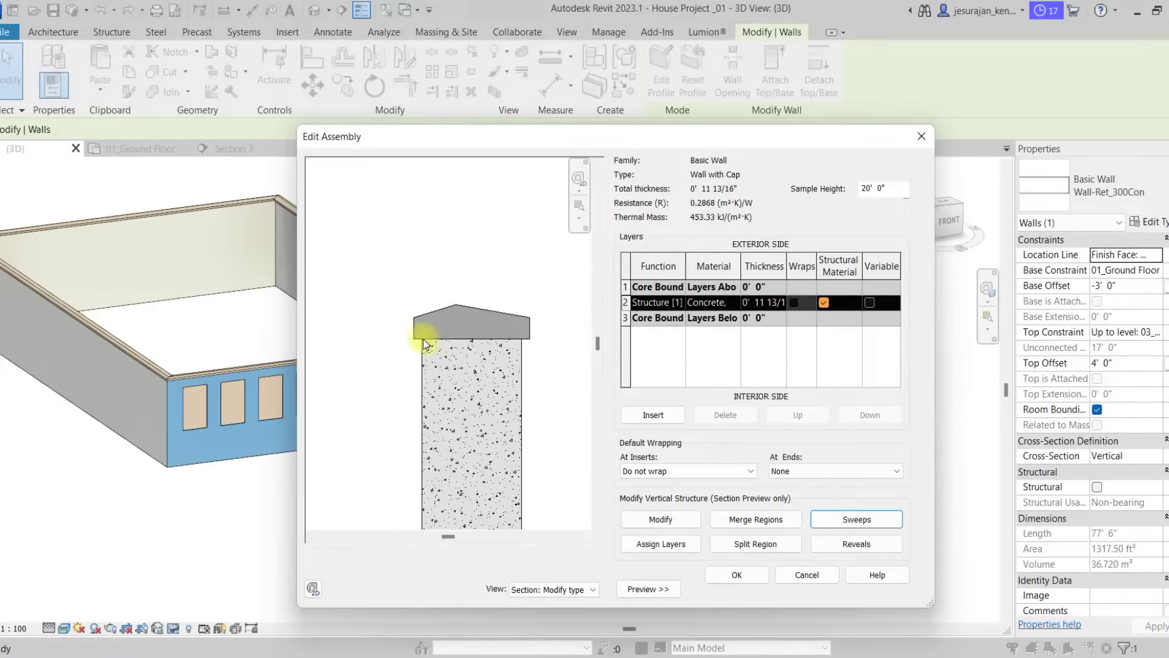
- Try offsetting the parapet cap sweep horizontally by slightly more than 1 inch
click(865, 519)
drag(688, 217, 773, 210)
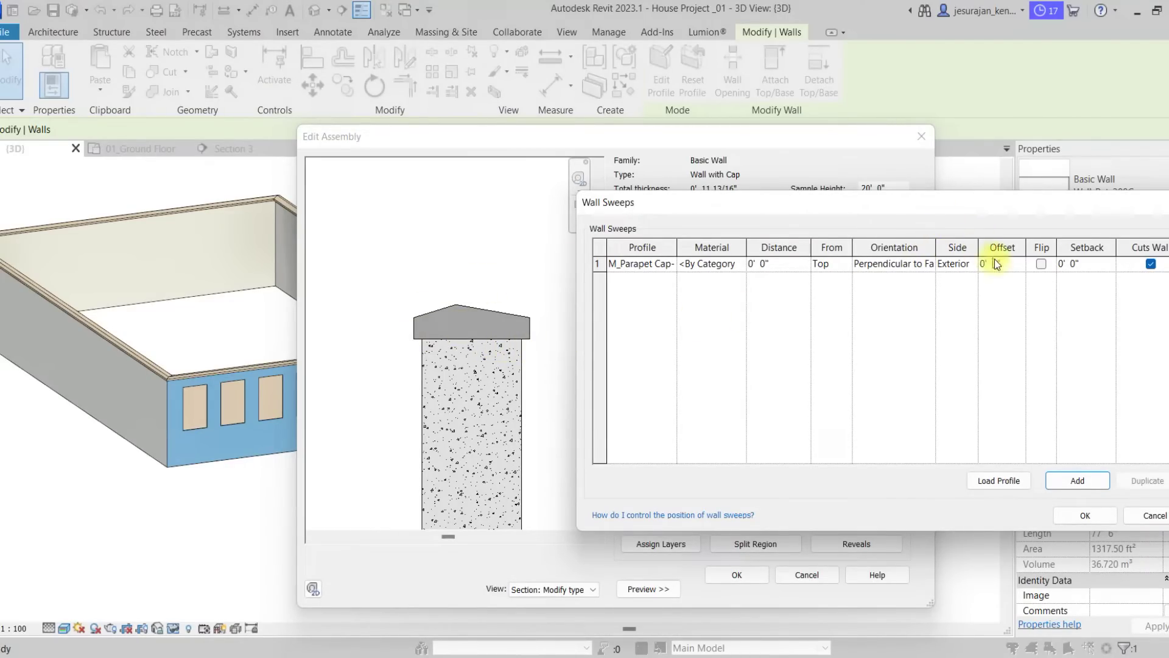
click(1010, 263)
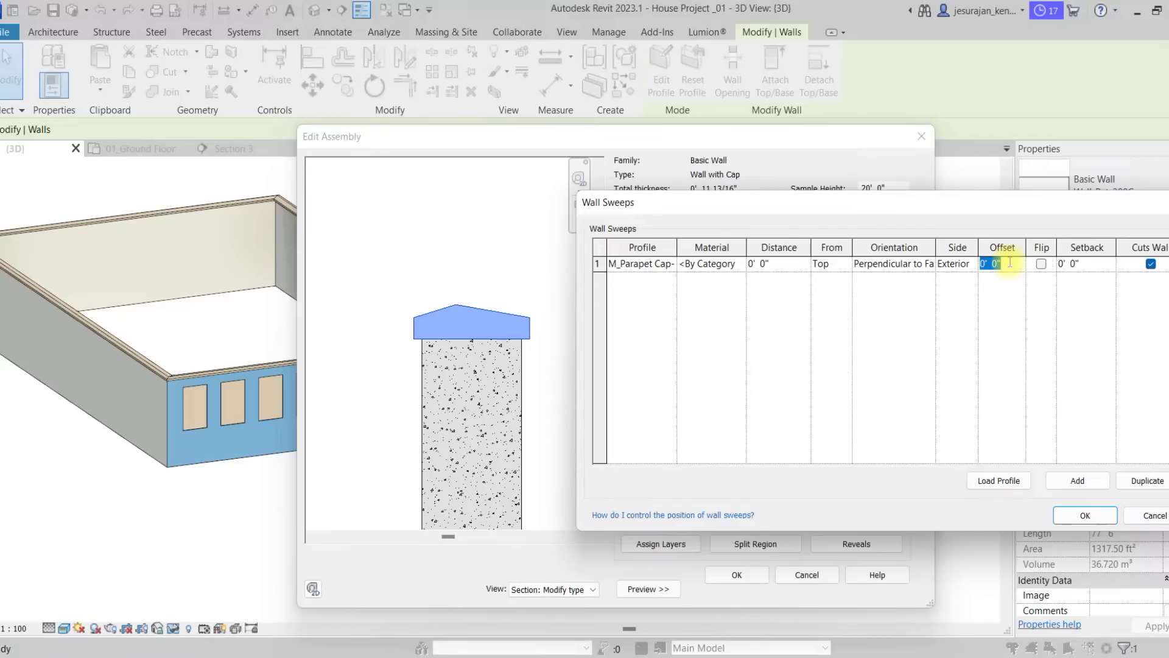
key(Tab)
click(1083, 516)
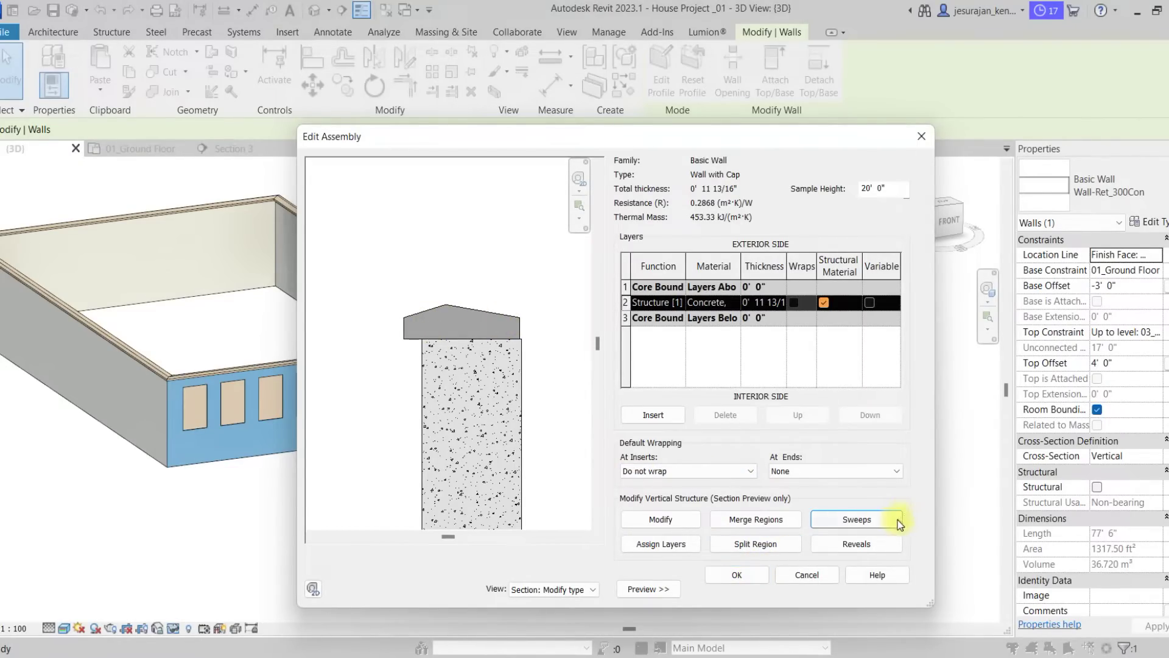
- Reset the parapet cap sweep's offset to 0' 0" and accept the sweep settings
click(827, 519)
click(935, 269)
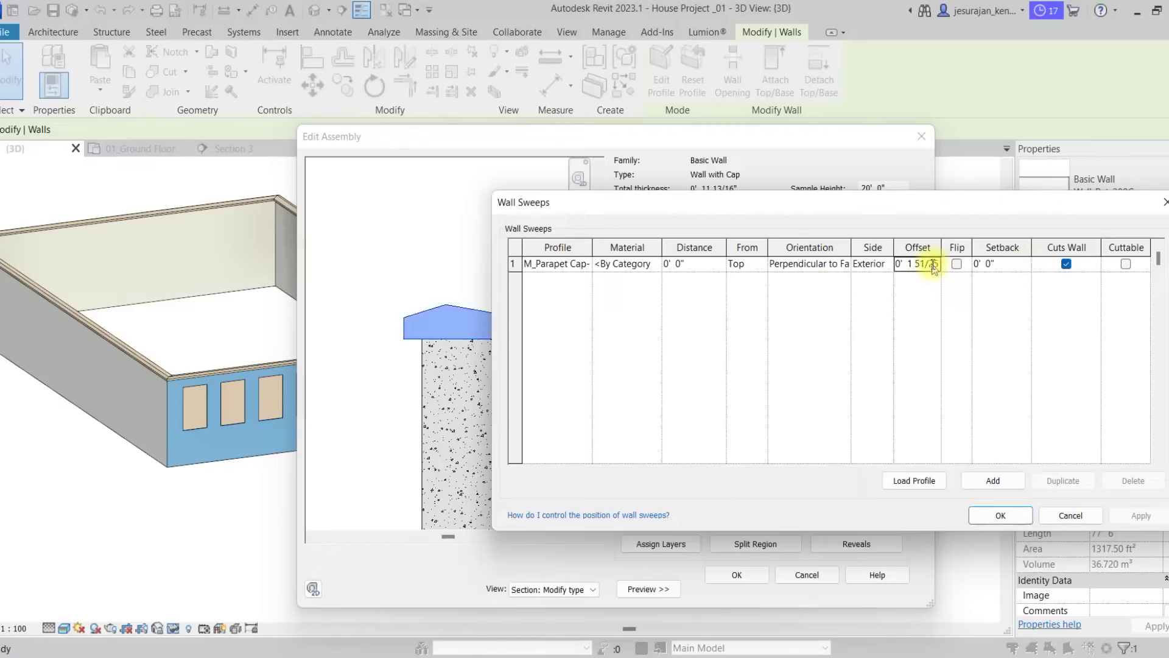
click(933, 265)
text(0'  0)
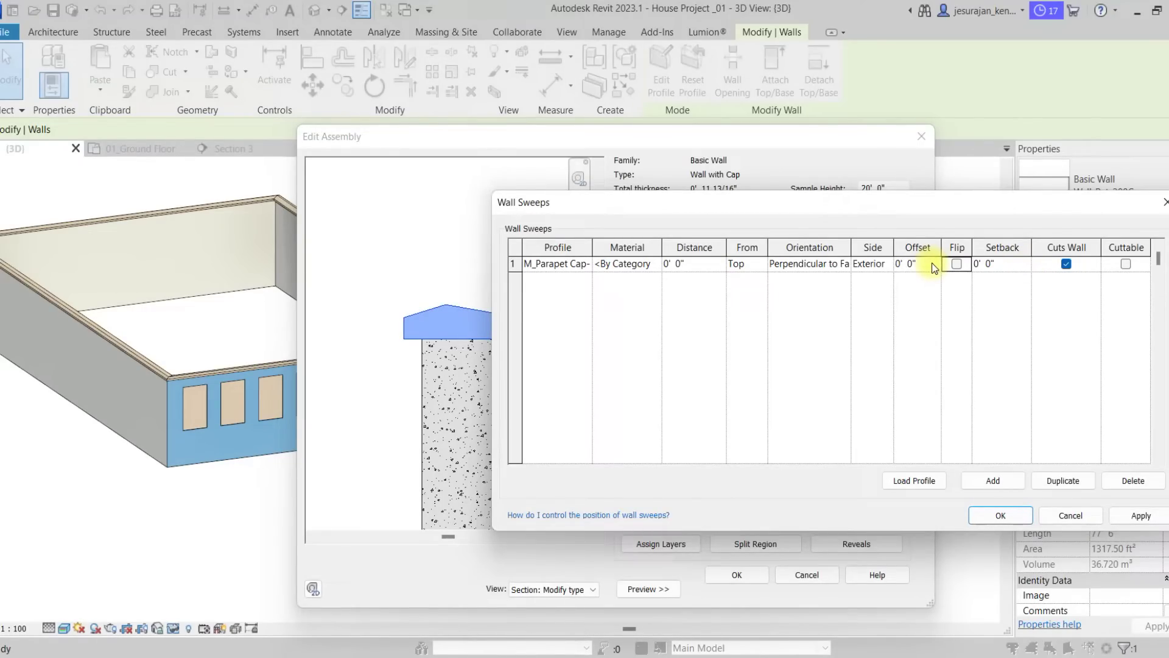
click(994, 515)
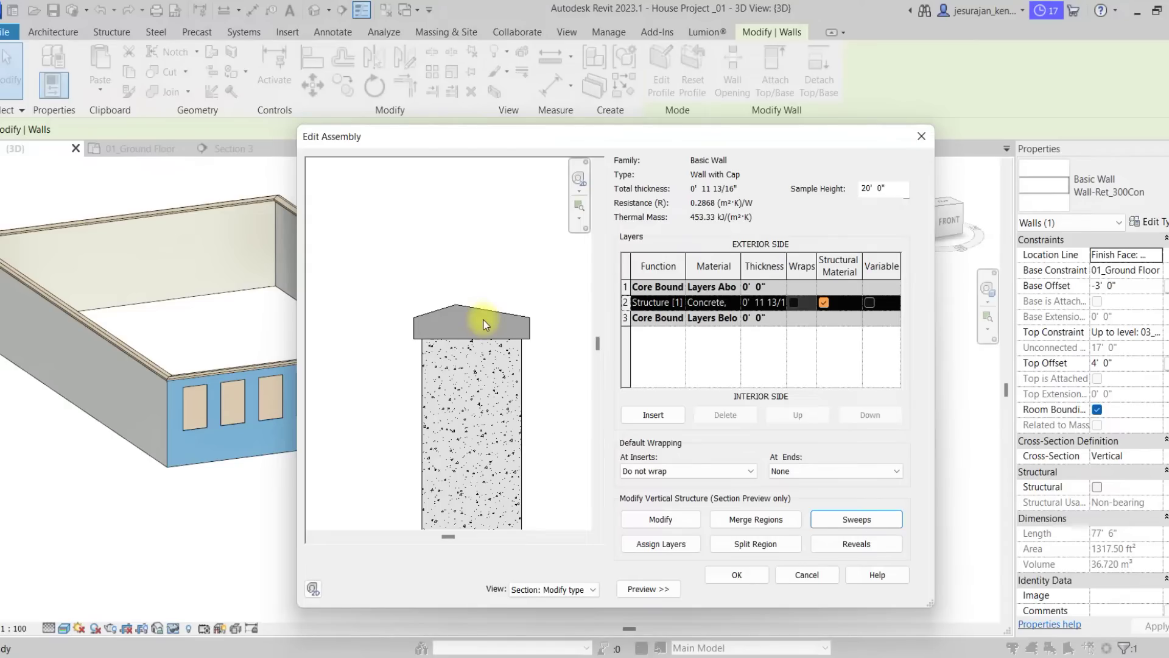
- Try flipping the parapet cap sweep and apply it to the section preview
click(859, 519)
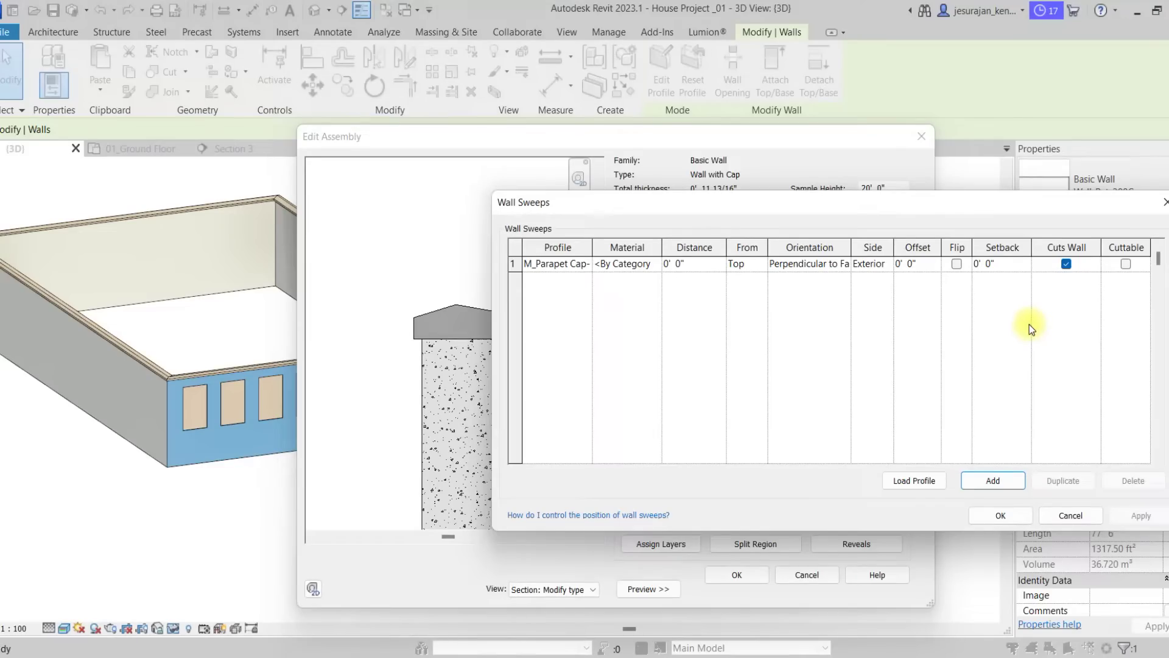
click(1067, 265)
click(956, 264)
drag(917, 206, 934, 206)
click(1156, 517)
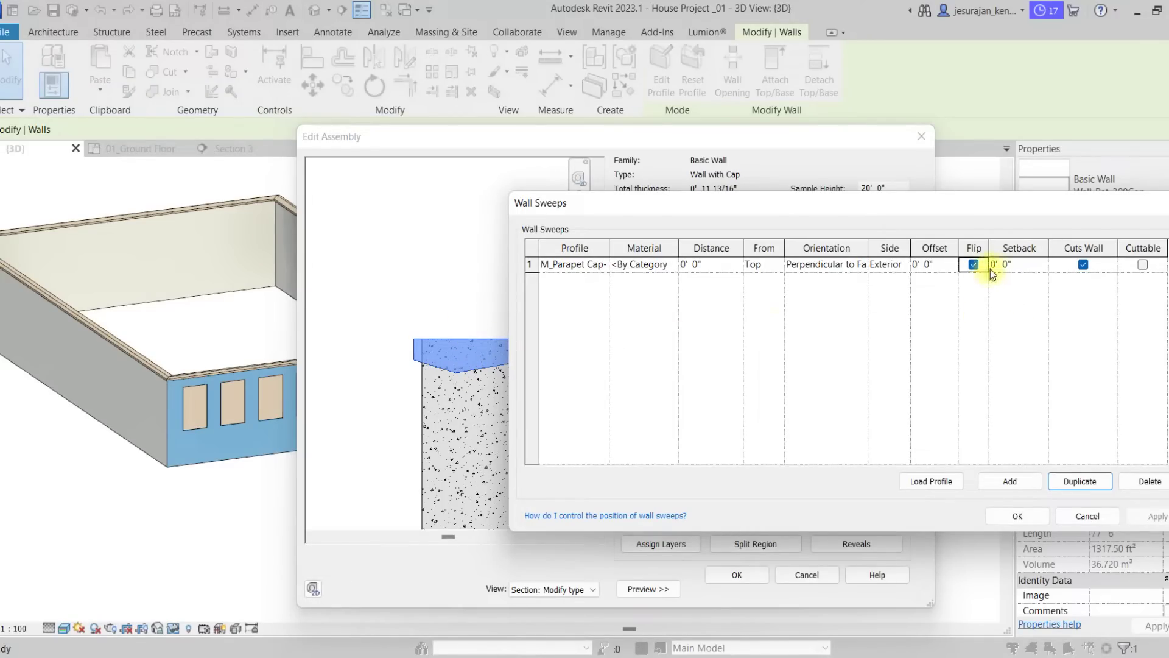
- Turn off Flip for the parapet cap sweep and apply the change
drag(1017, 202, 899, 216)
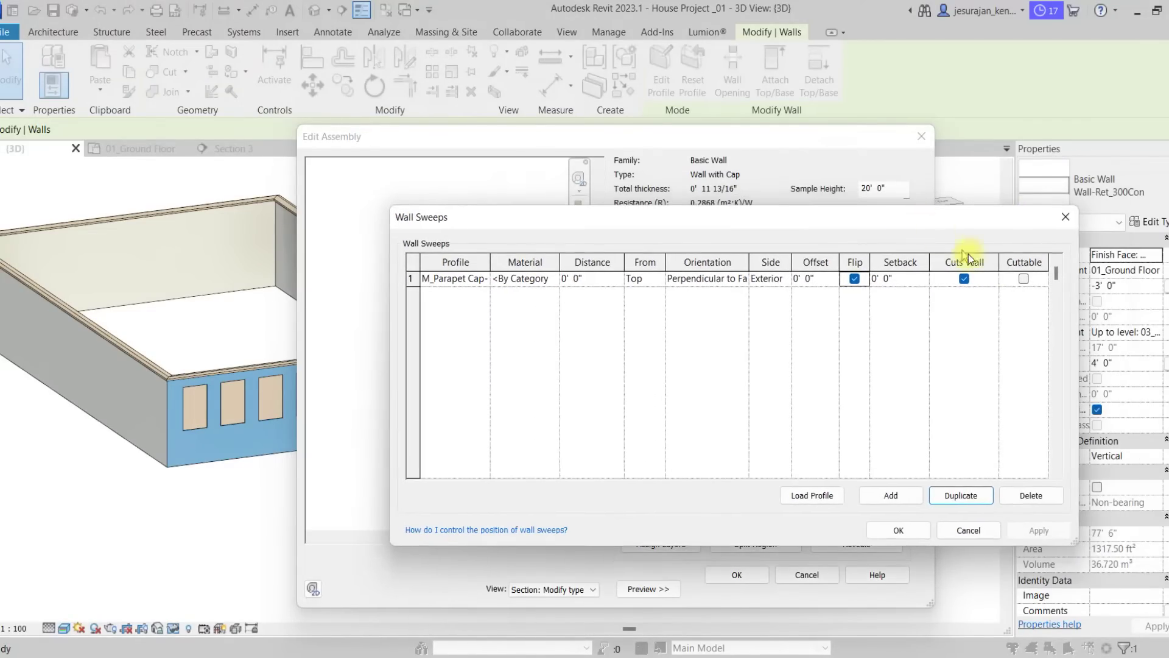
click(856, 279)
drag(858, 226, 1005, 165)
click(1162, 466)
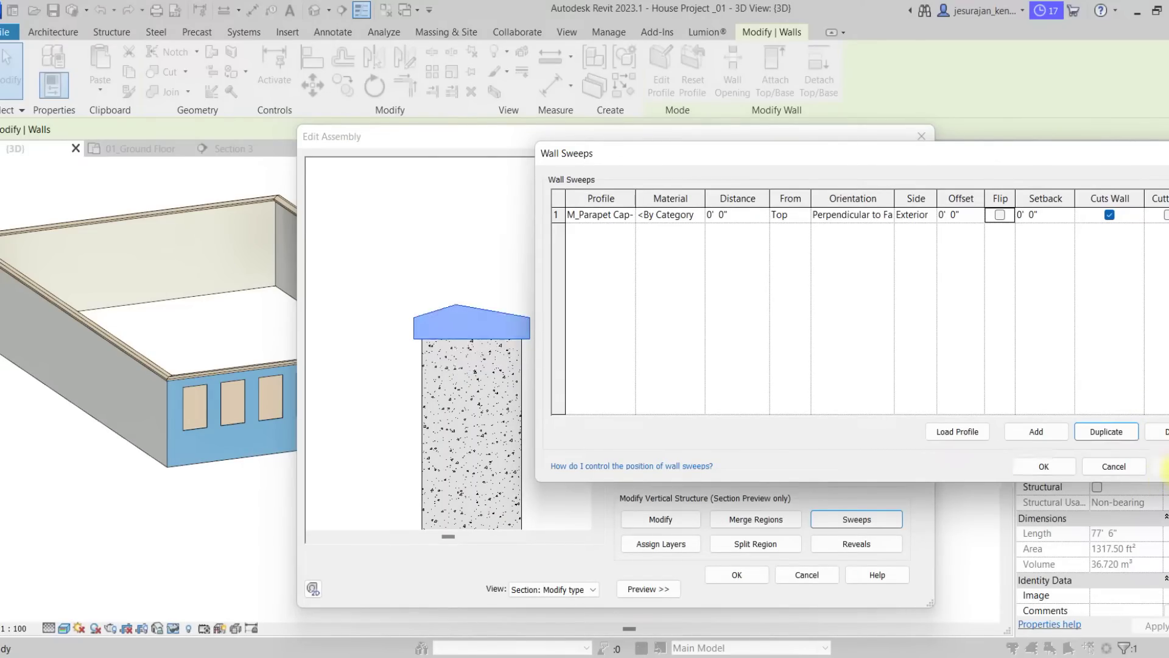
- Accept the sweep, assembly and type settings for the Wall with Cap type and deselect the wall
click(1059, 465)
click(751, 576)
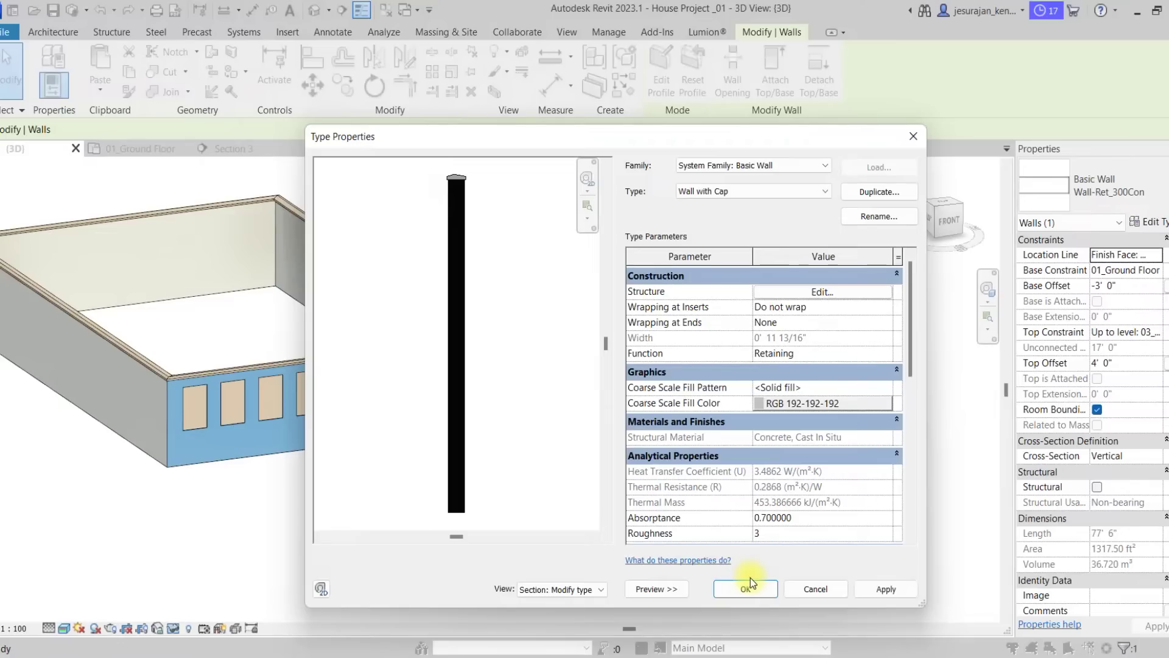
click(752, 590)
click(750, 527)
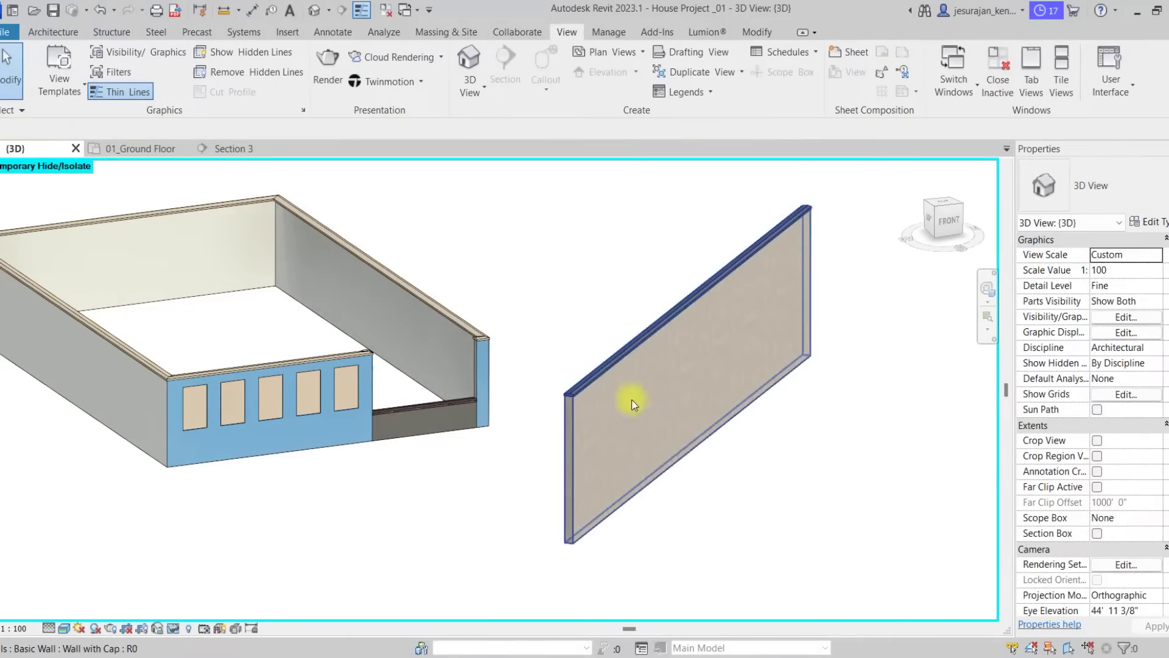
- Examine the parapet cap on the practice wall in 3D and compare it with the building's capped walls
scroll(548, 426, up, 5)
scroll(490, 334, up, 3)
middle_drag(556, 304, 495, 353)
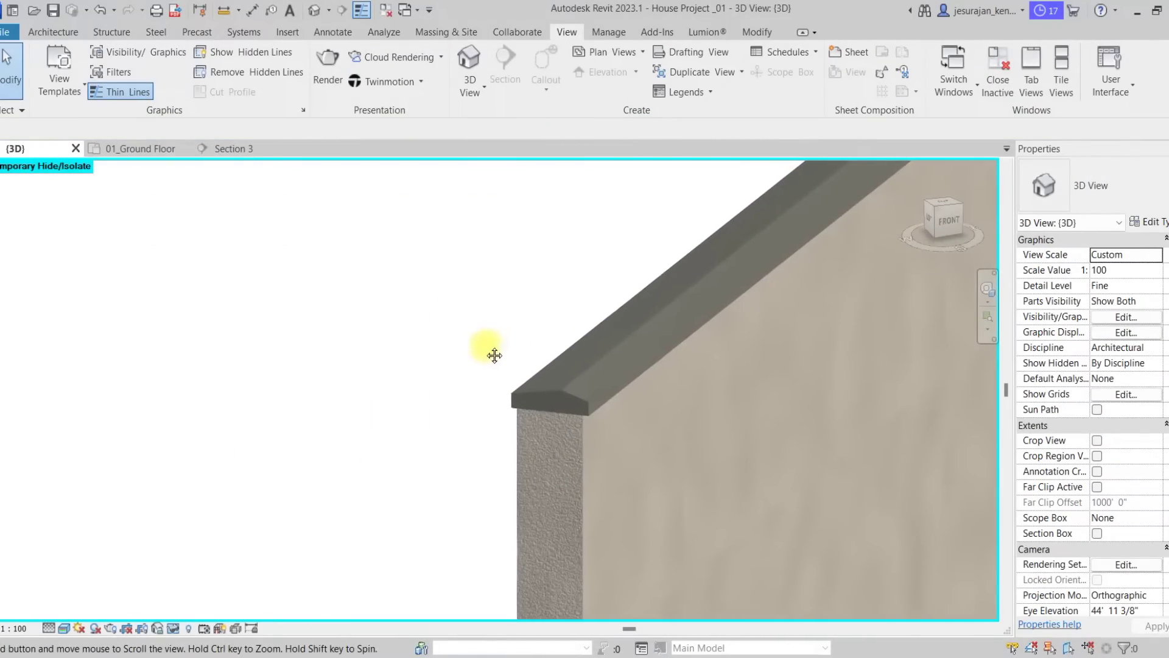
scroll(521, 350, down, 5)
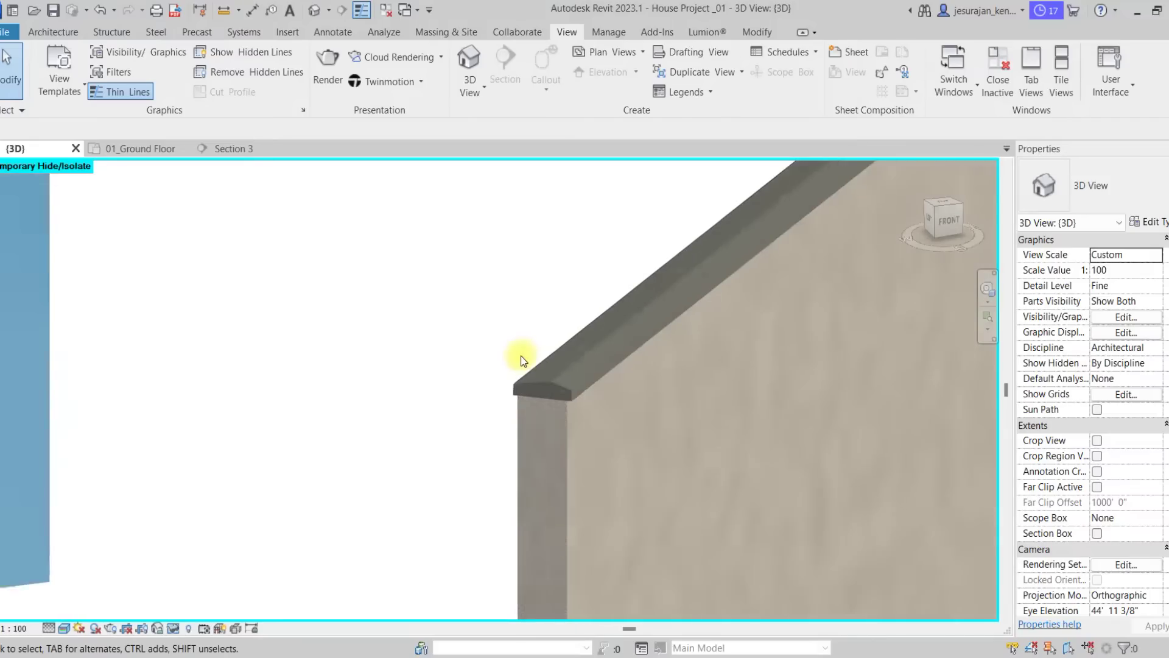
scroll(521, 347, up, 2)
scroll(520, 350, up, 4)
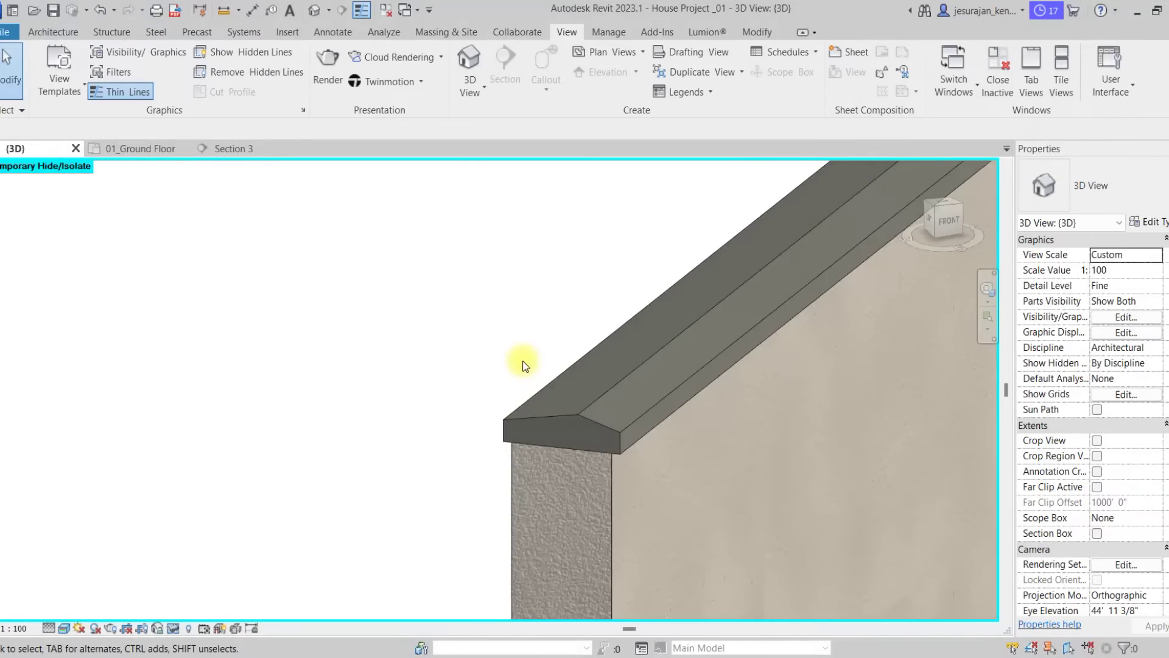
scroll(533, 255, down, 5)
scroll(536, 254, down, 3)
middle_drag(536, 253, 775, 444)
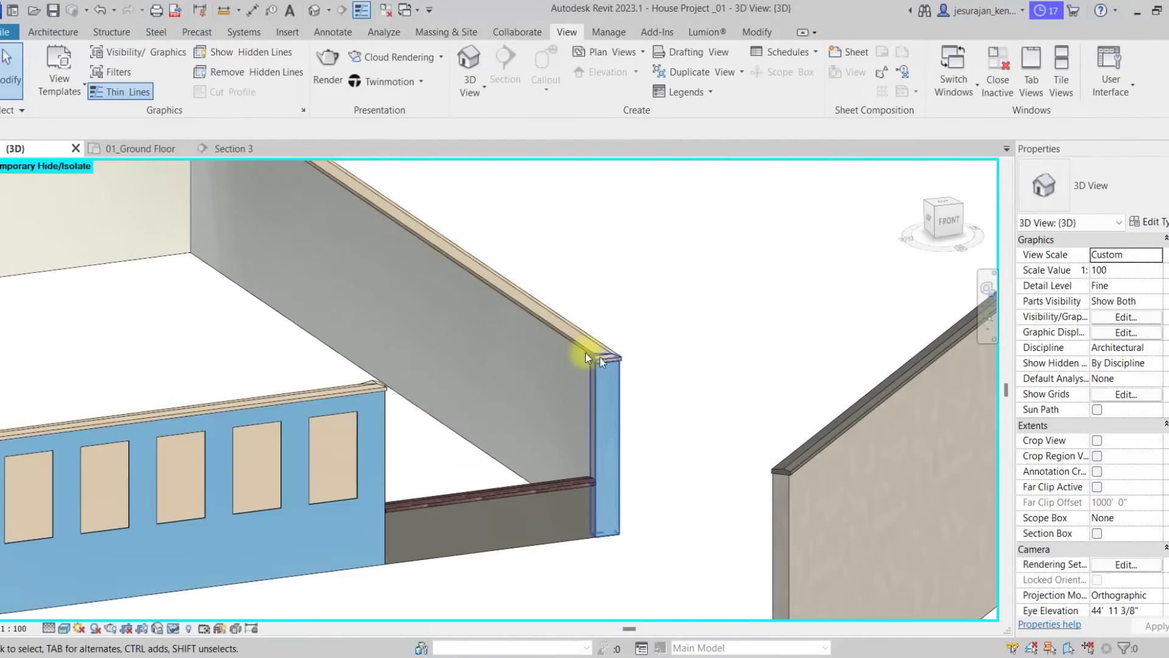
scroll(628, 353, down, 2)
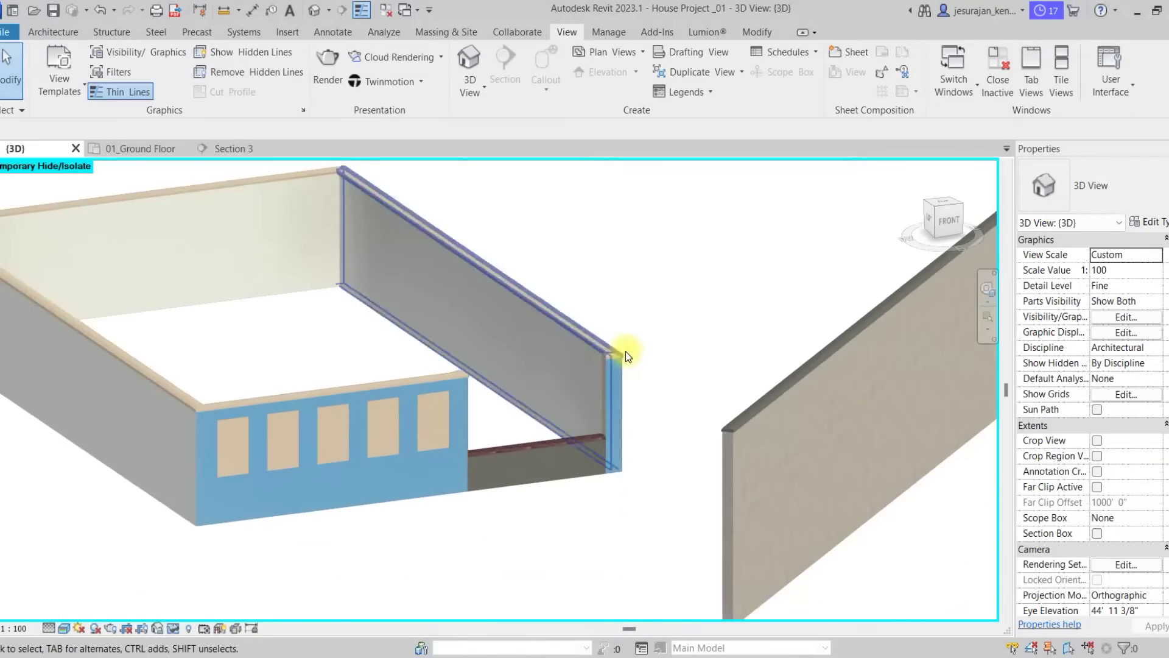
middle_drag(444, 387, 480, 385)
scroll(471, 375, up, 1)
middle_drag(565, 414, 424, 380)
- Open the Wall with Cap assembly of the practice wall and look over its vertical structure tools in the section preview
click(695, 388)
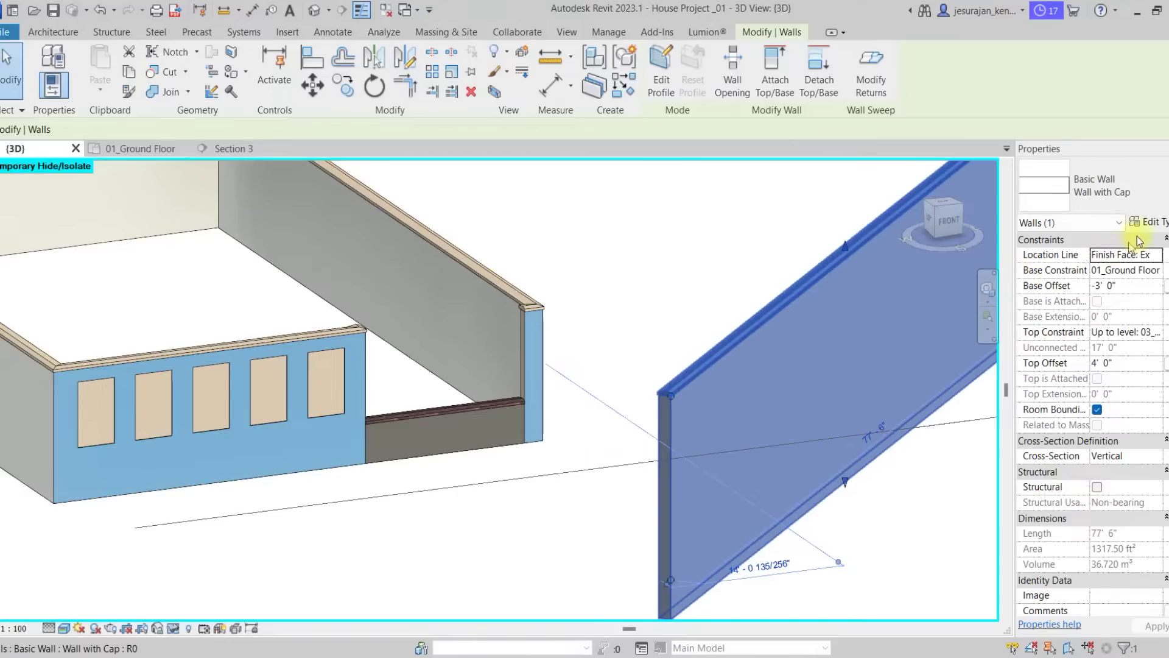
click(1144, 222)
click(783, 296)
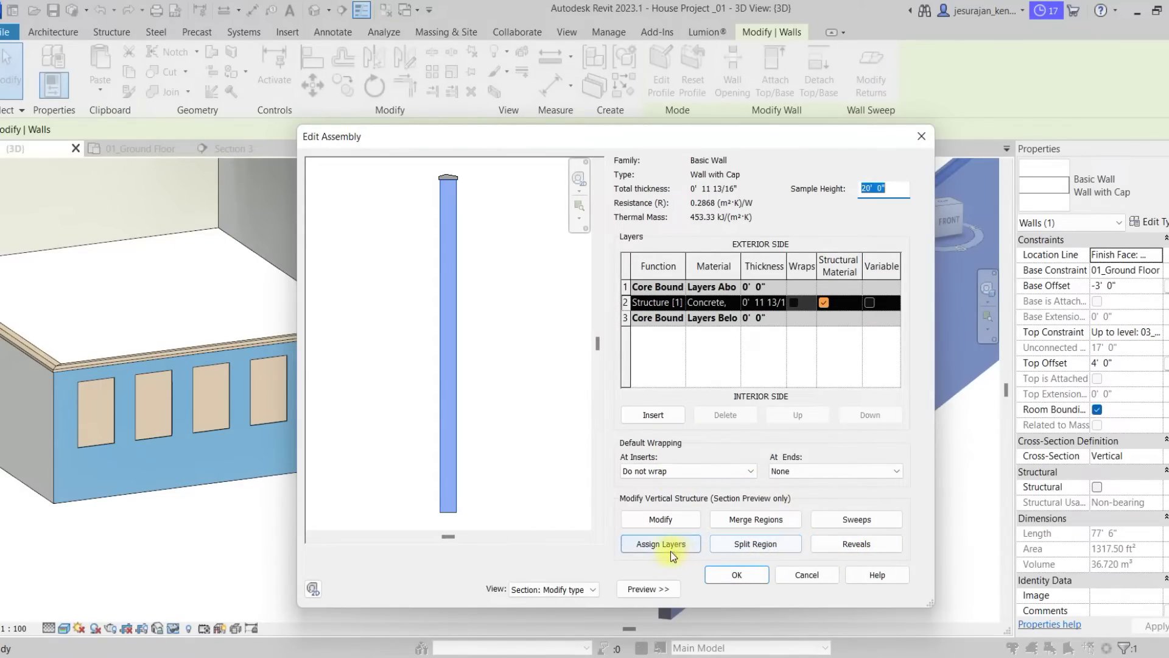
click(667, 522)
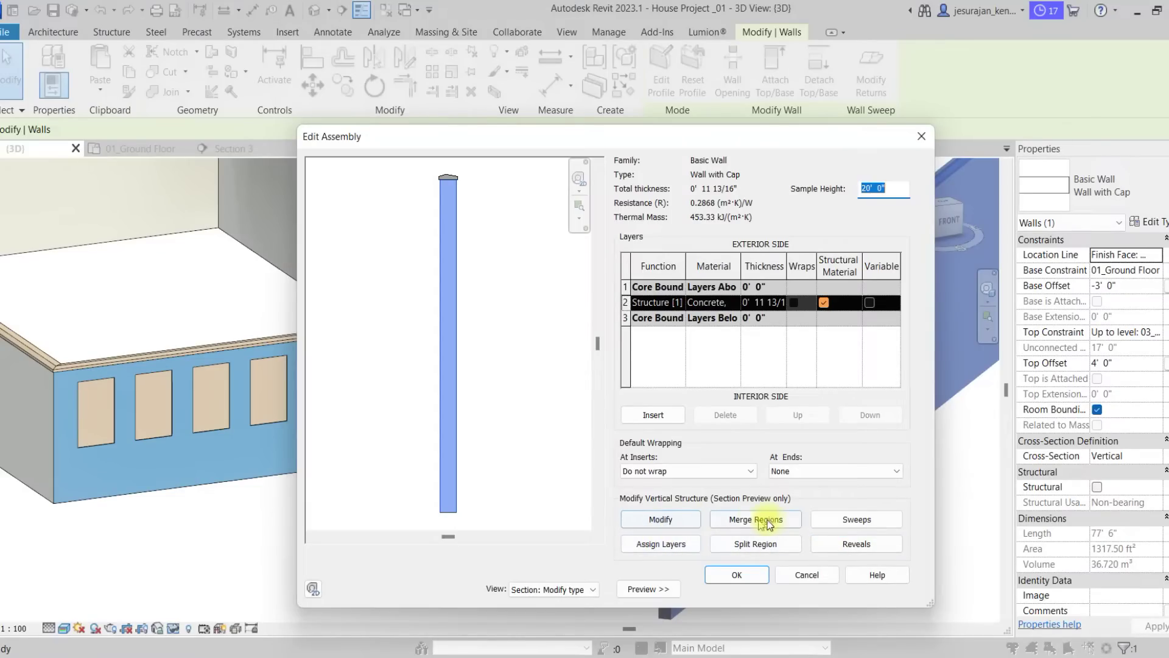
- Review the parapet cap sweep of the Wall with Cap type, then accept the settings and deselect the wall
click(870, 523)
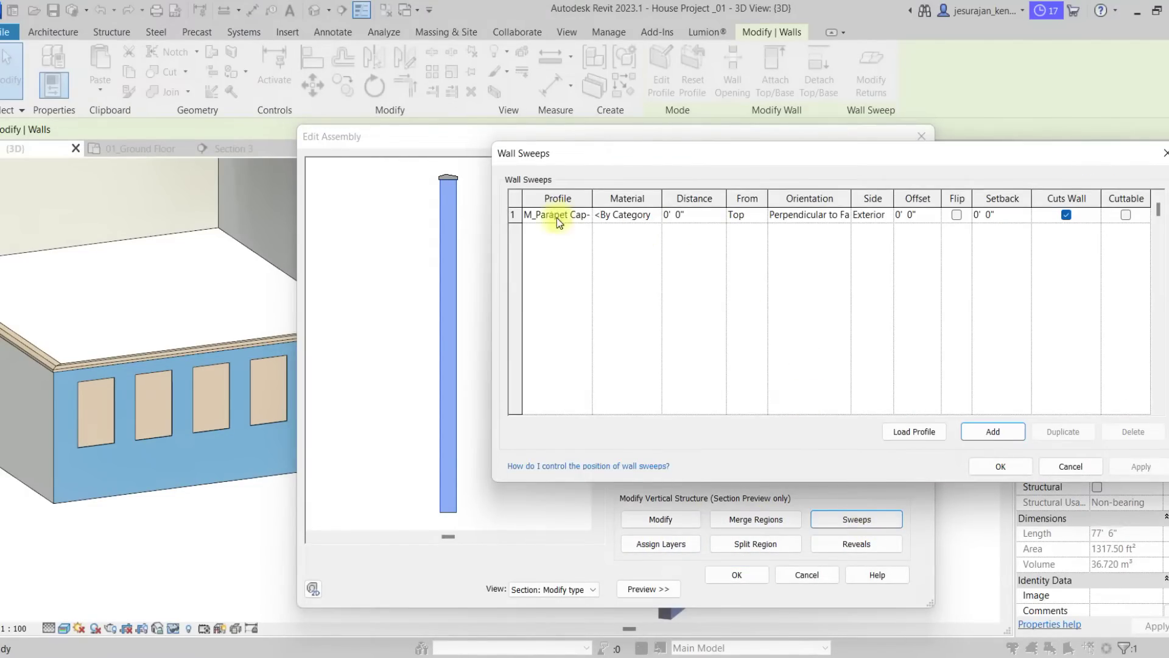
click(521, 210)
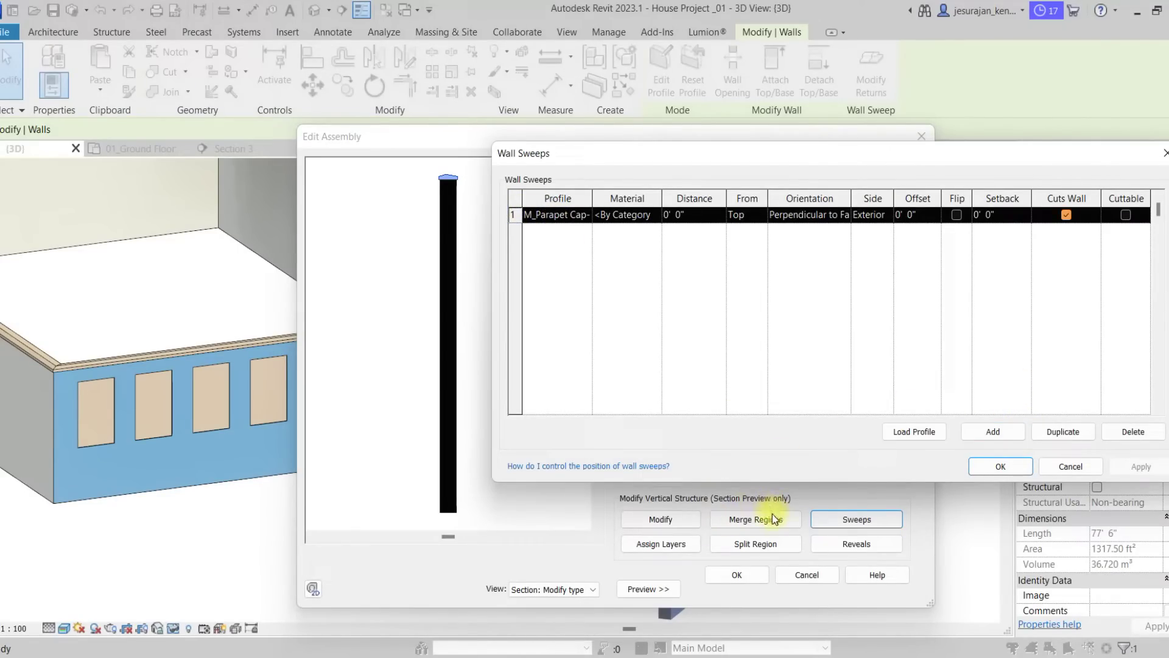
click(996, 469)
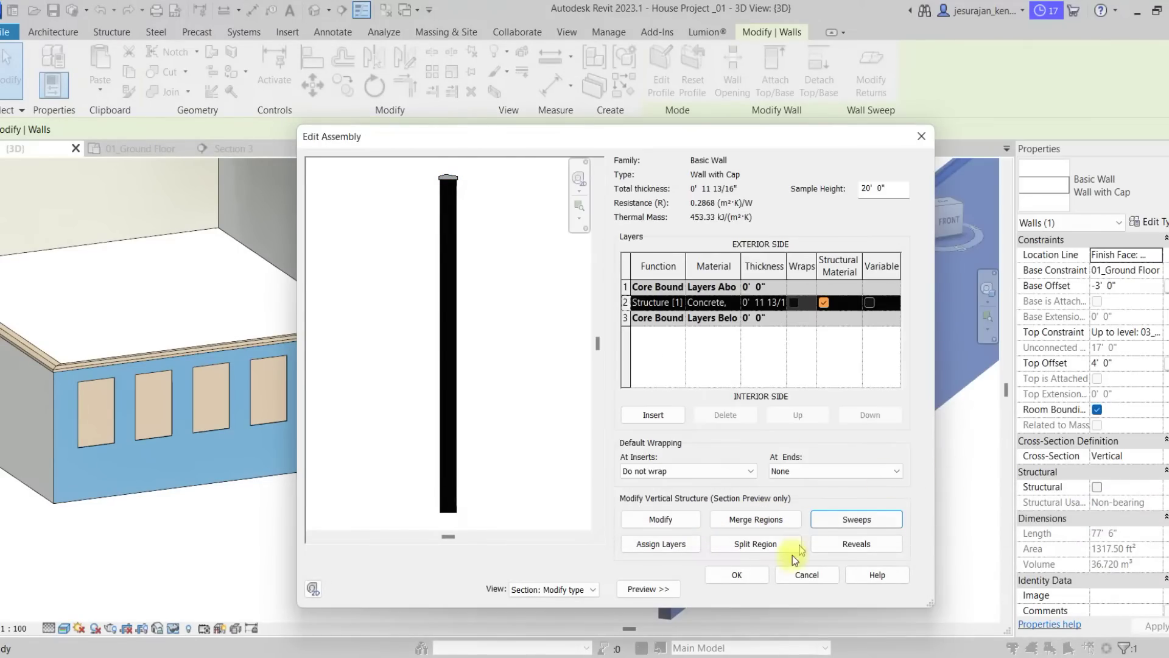
click(751, 573)
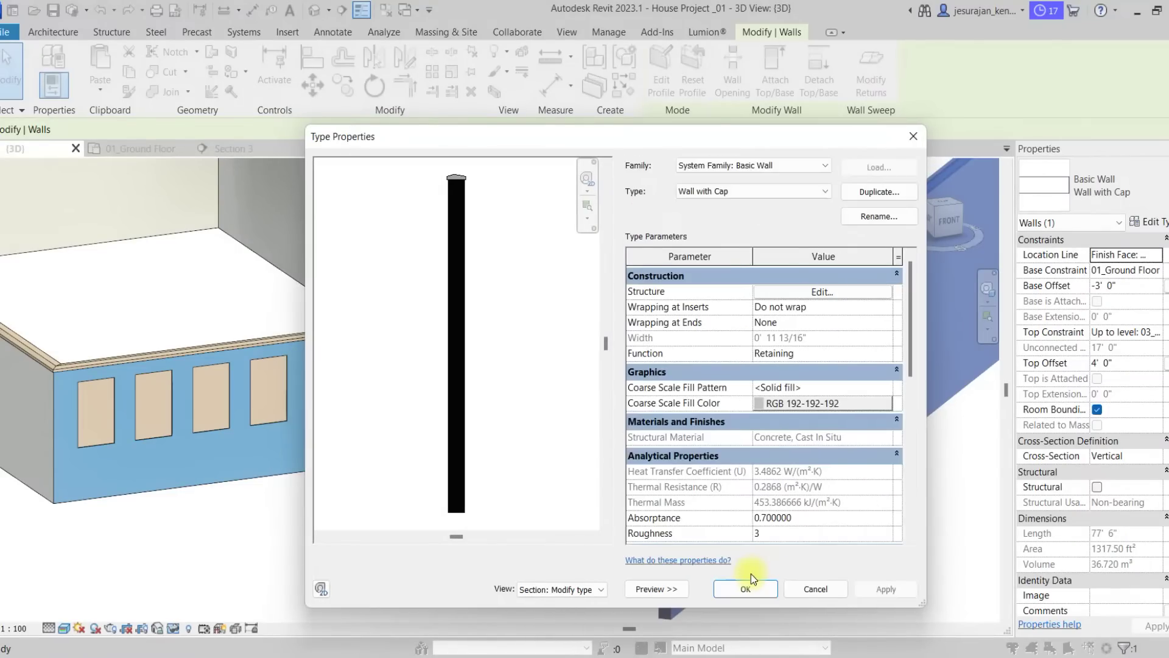
click(745, 588)
key(Escape)
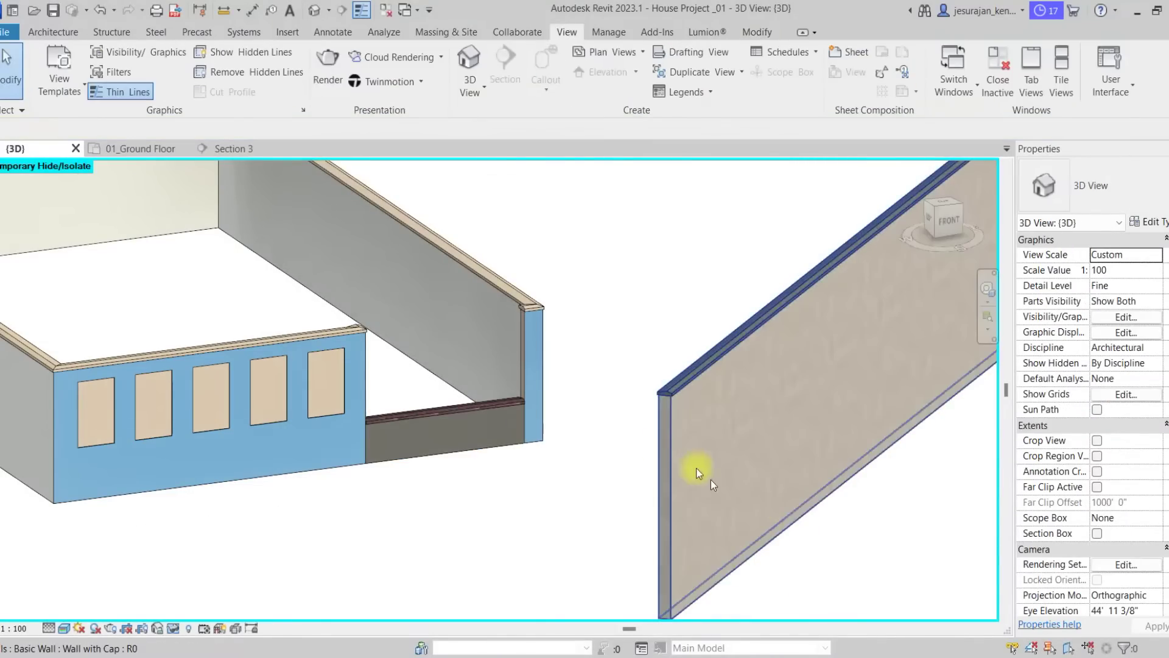
- Examine the practice wall's cap and the rectangular recesses in the building's blue compound wall in 3D
scroll(695, 400, up, 3)
scroll(694, 400, up, 3)
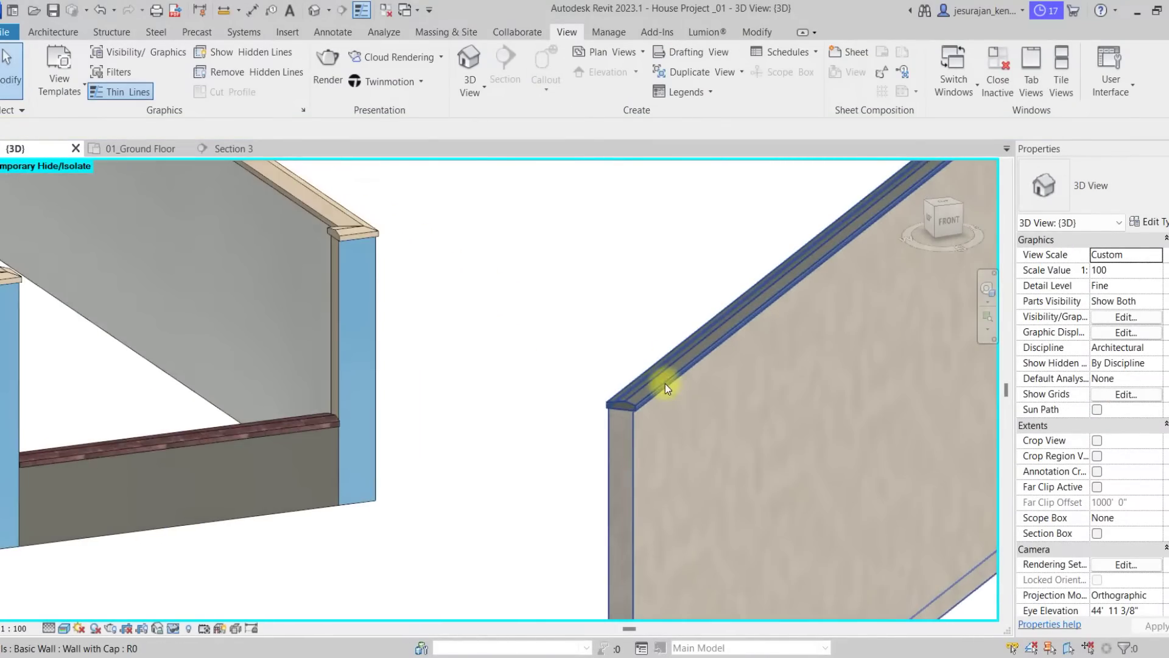
scroll(678, 359, down, 3)
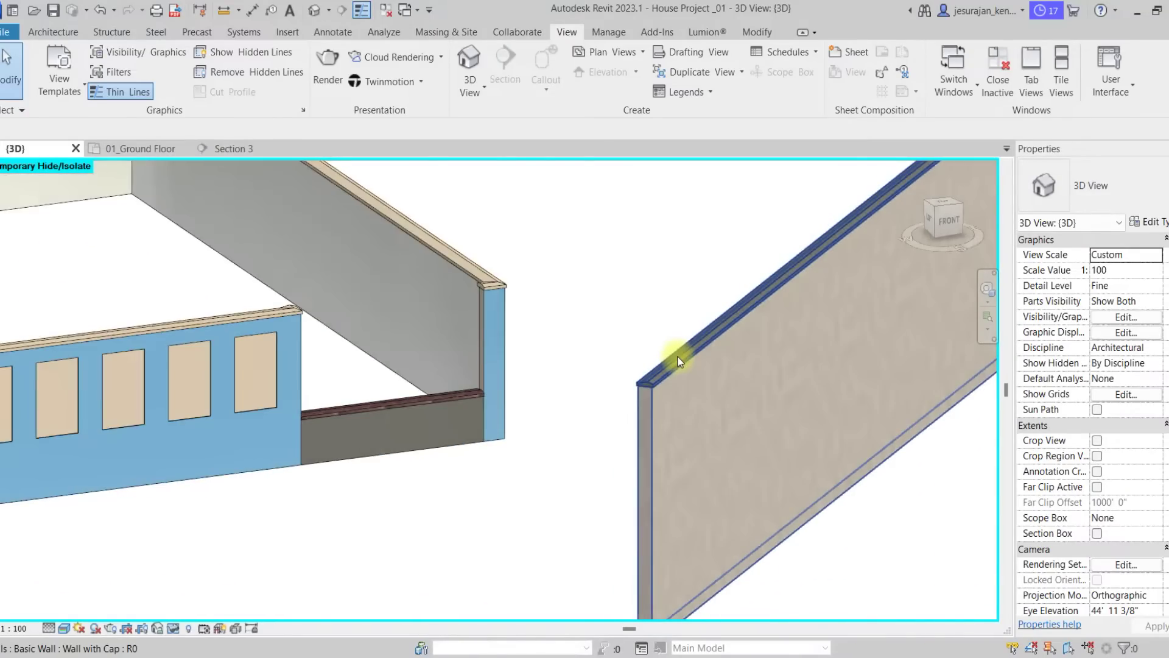
scroll(642, 364, down, 3)
scroll(472, 530, down, 2)
scroll(358, 449, up, 5)
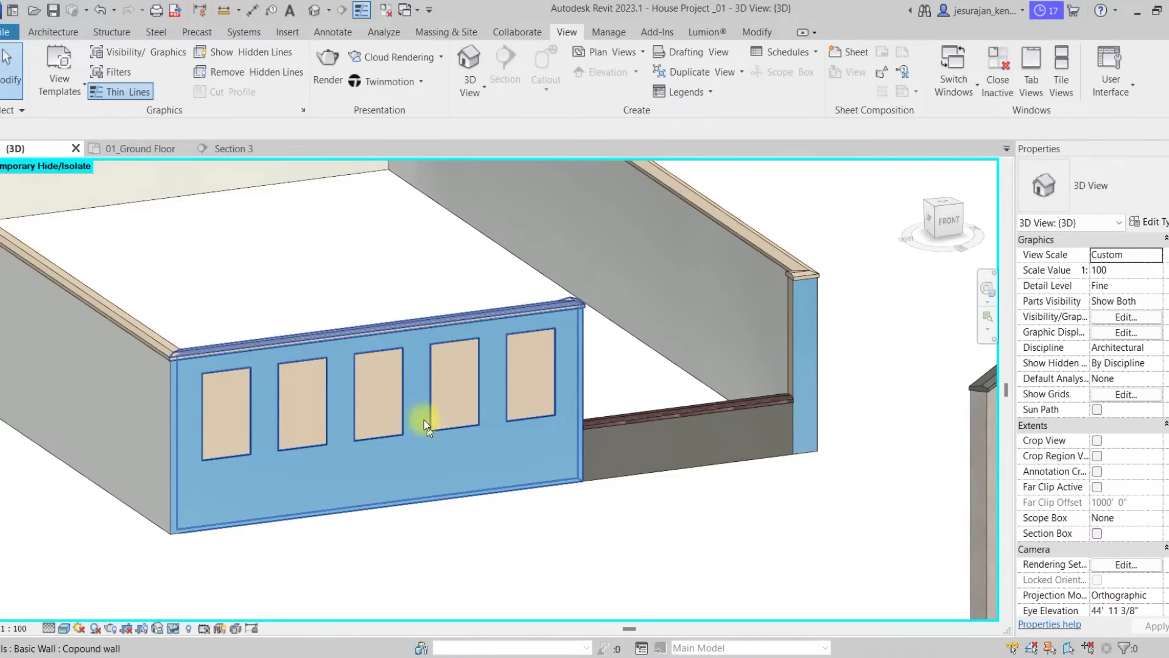
scroll(405, 376, down, 3)
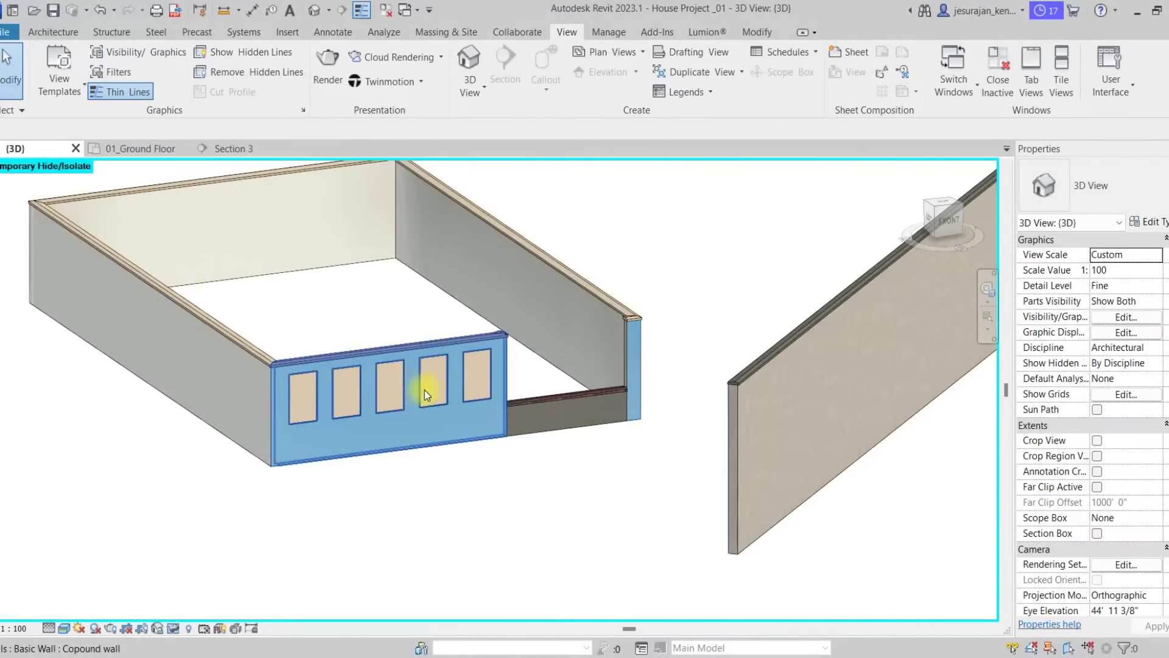
scroll(425, 389, up, 5)
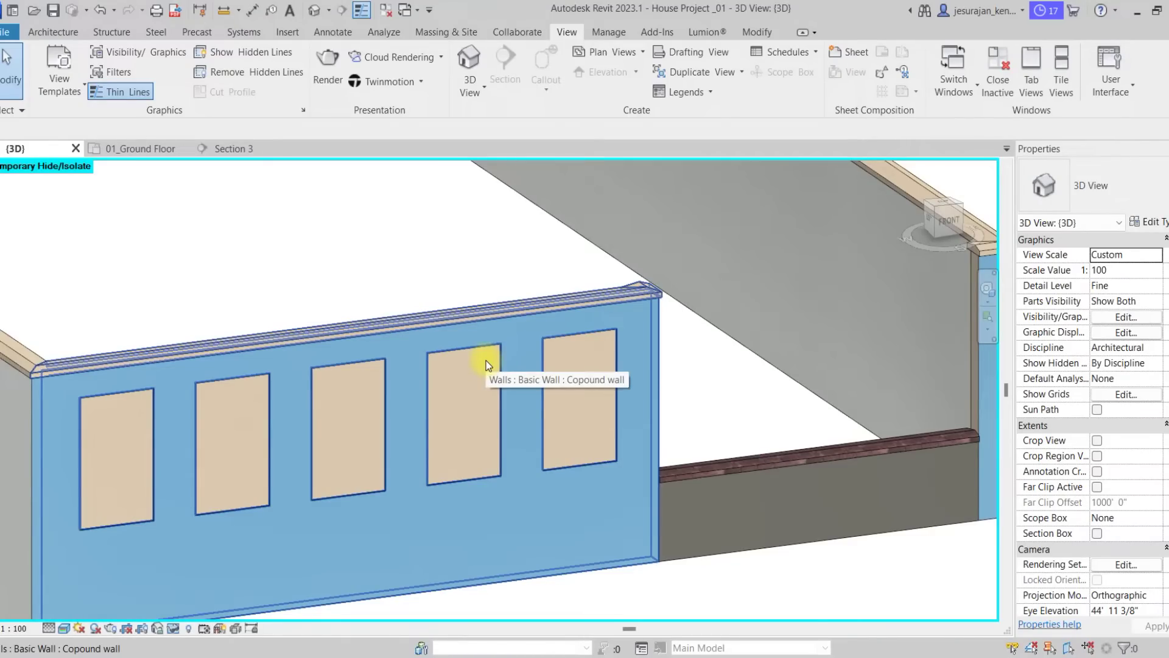
scroll(486, 361, down, 5)
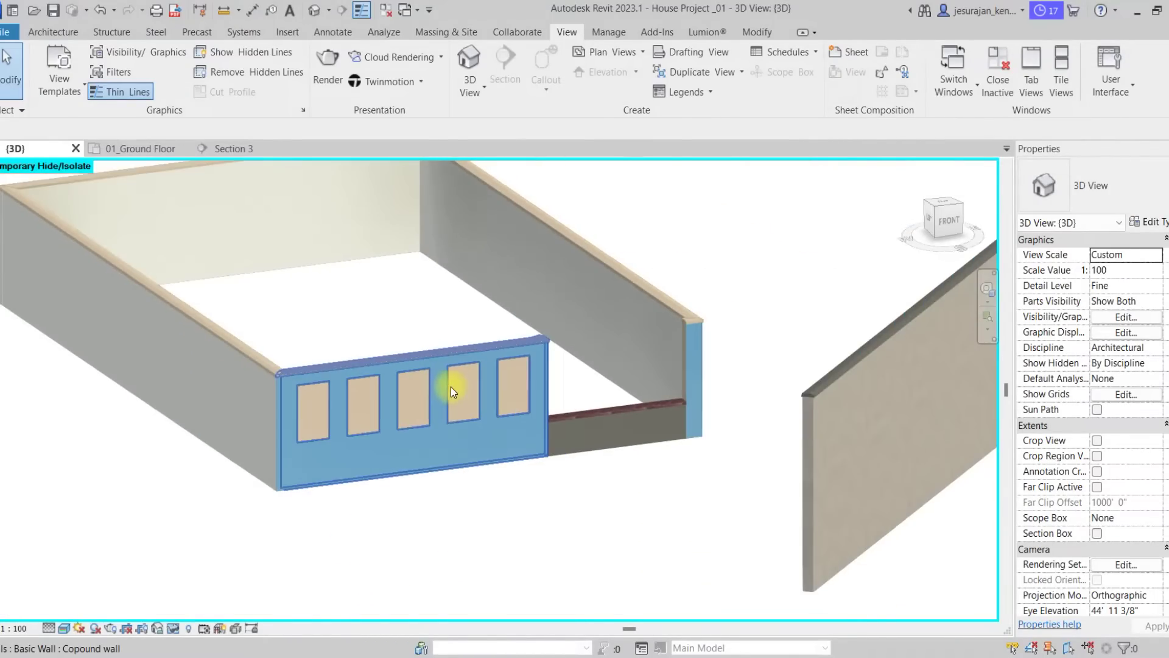
middle_drag(619, 454, 502, 469)
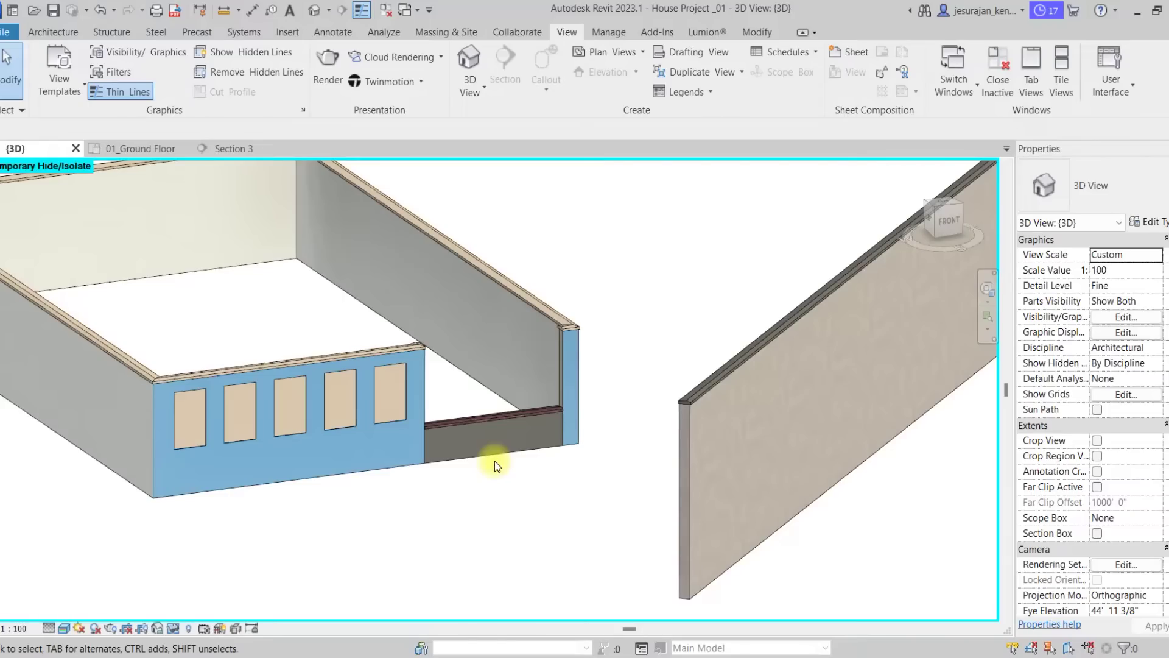
scroll(489, 461, down, 2)
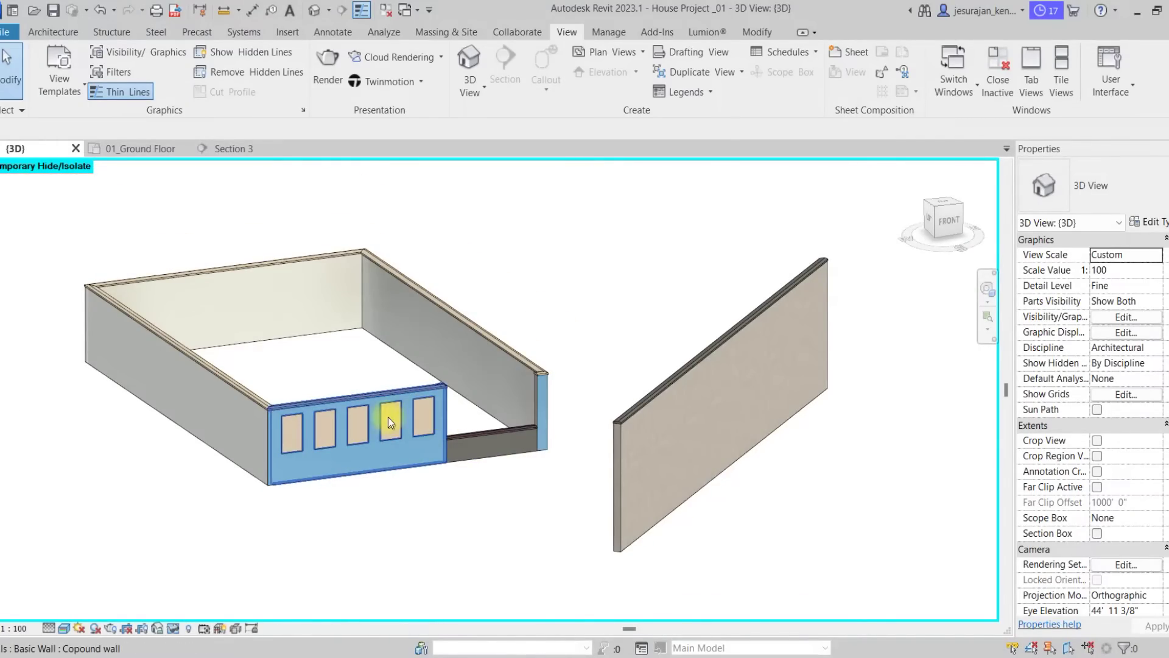
scroll(388, 419, up, 2)
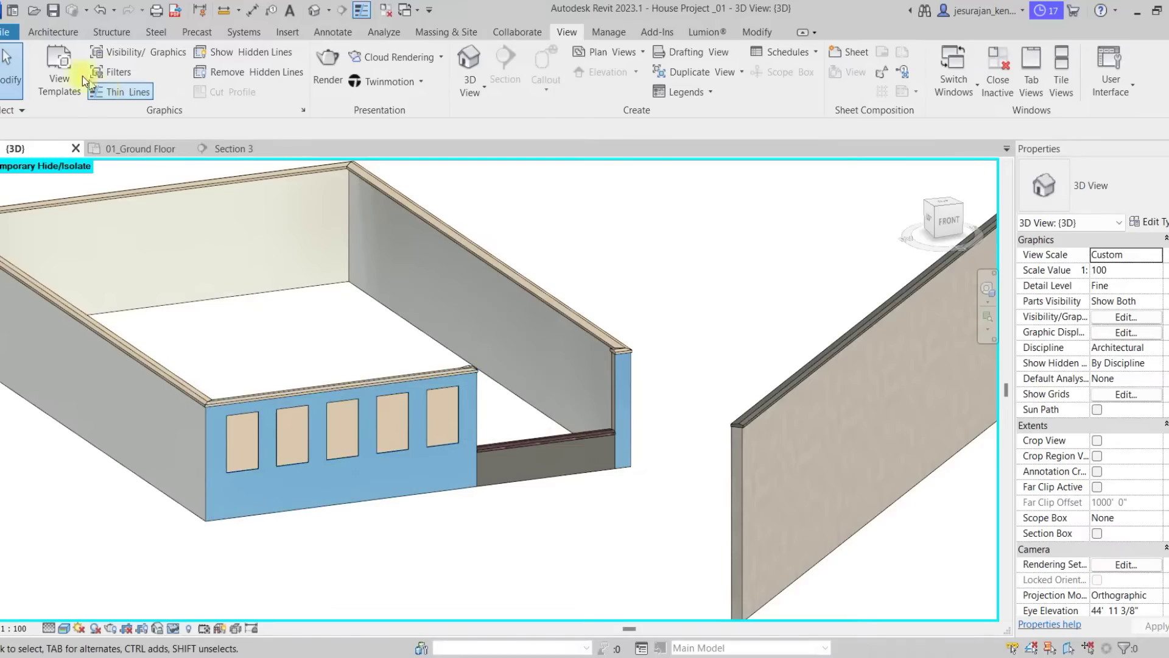
- Create a new family from the Metric Generic Model face based template
click(7, 35)
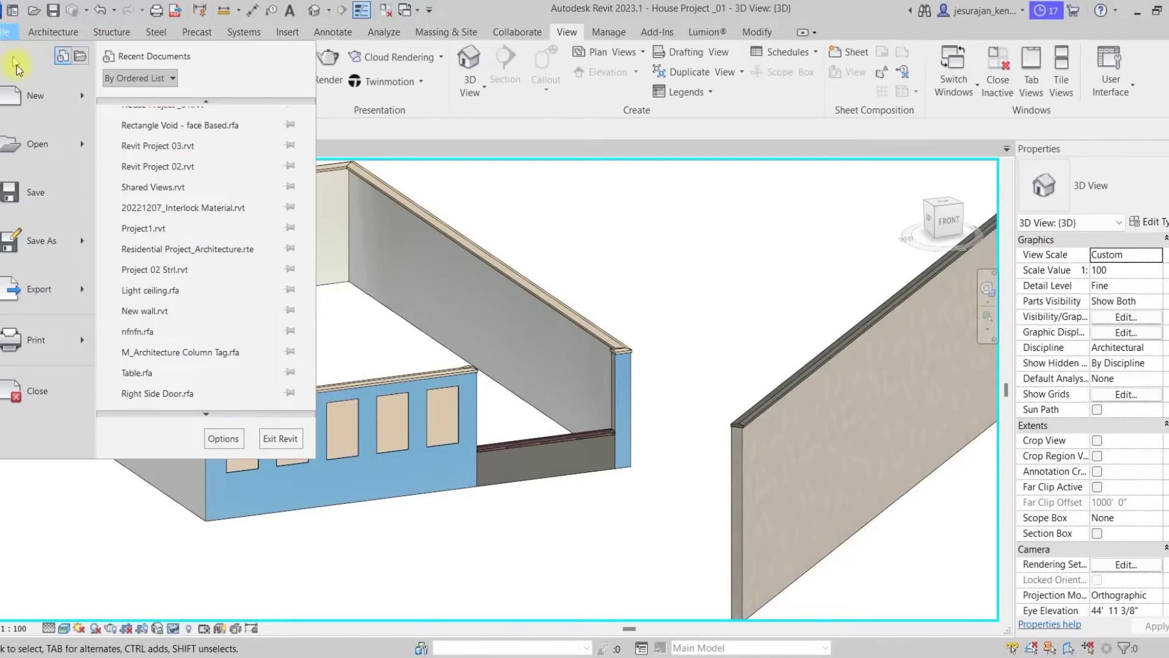
mouse_move(81, 104)
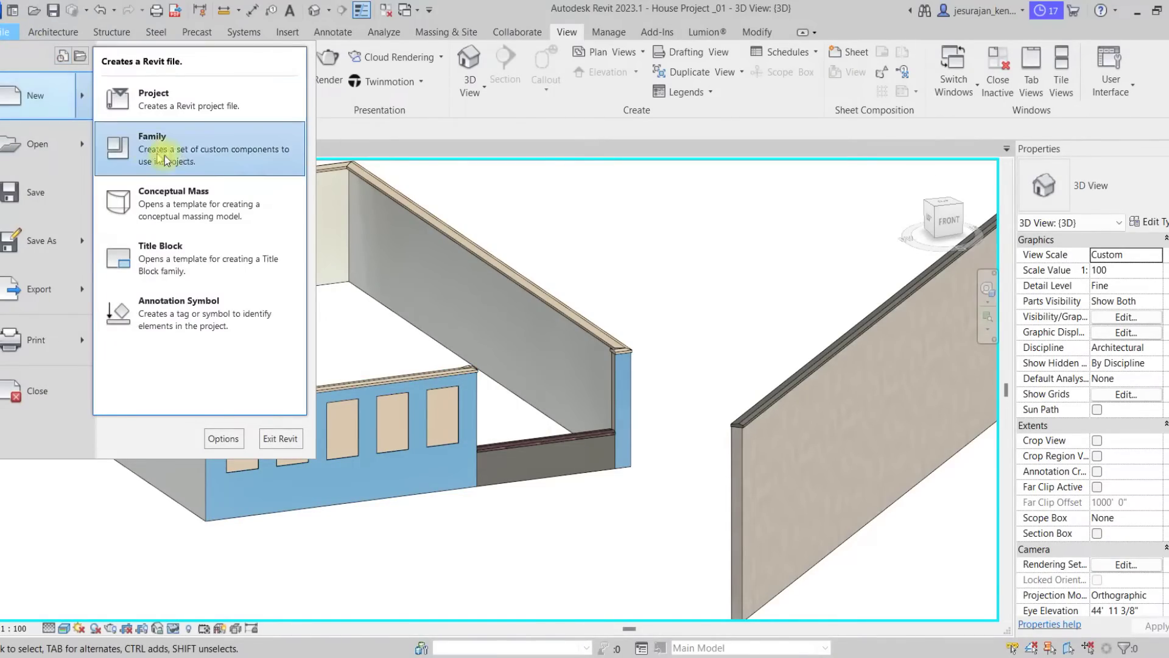
click(210, 147)
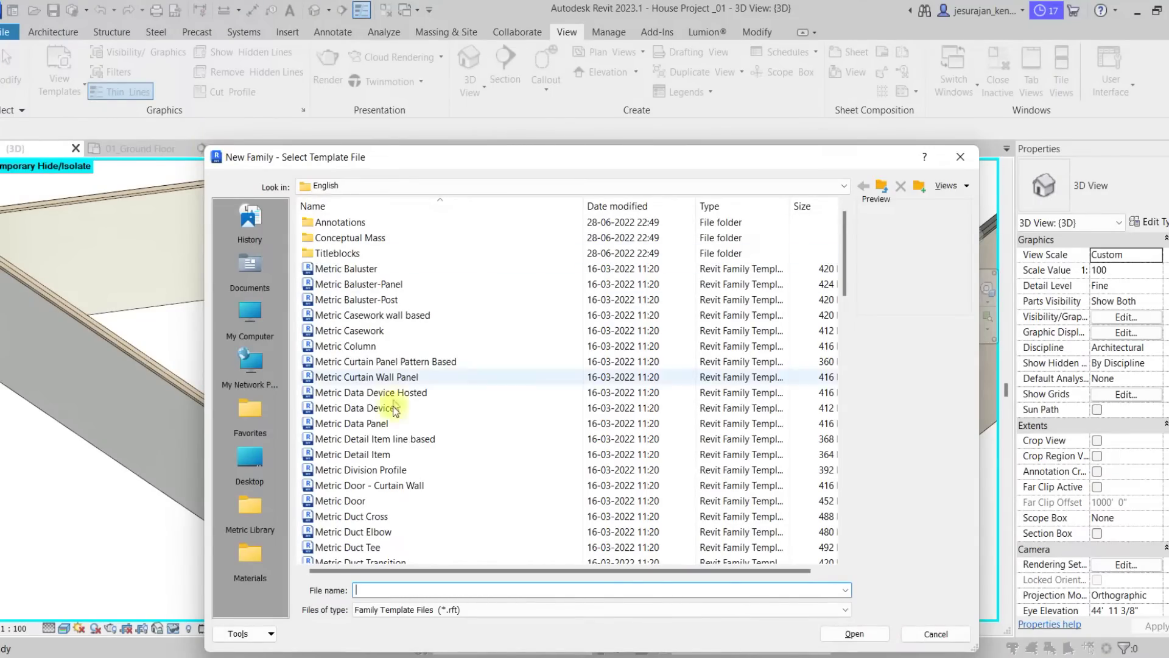
scroll(378, 485, down, 8)
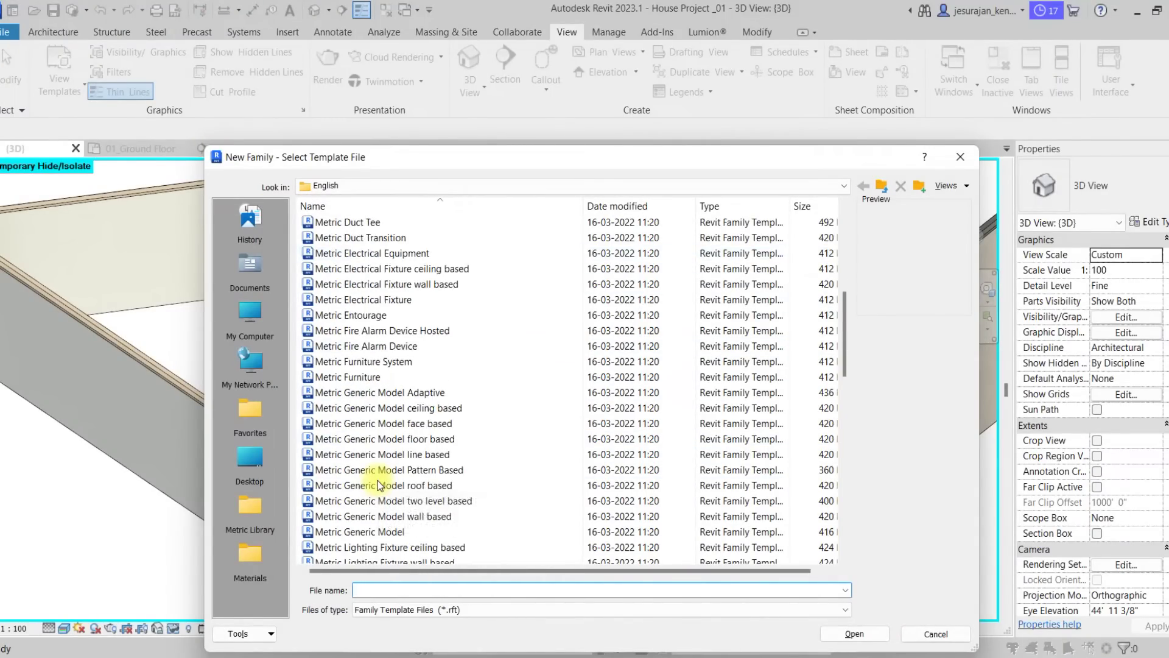
scroll(378, 485, down, 7)
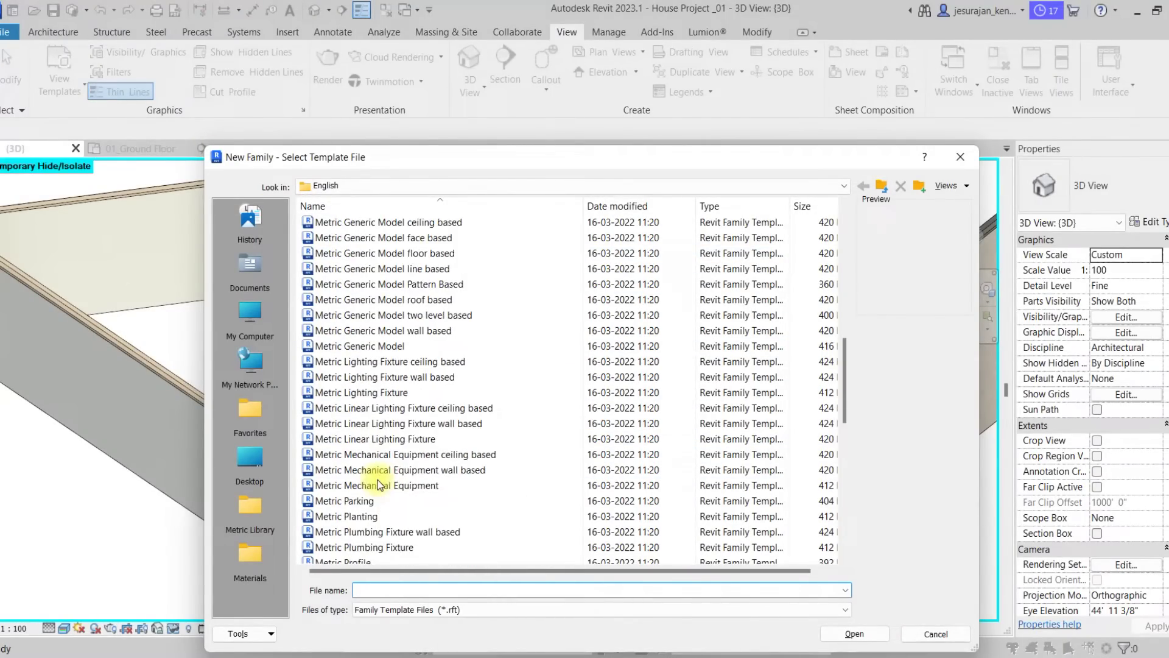
scroll(382, 491, down, 1)
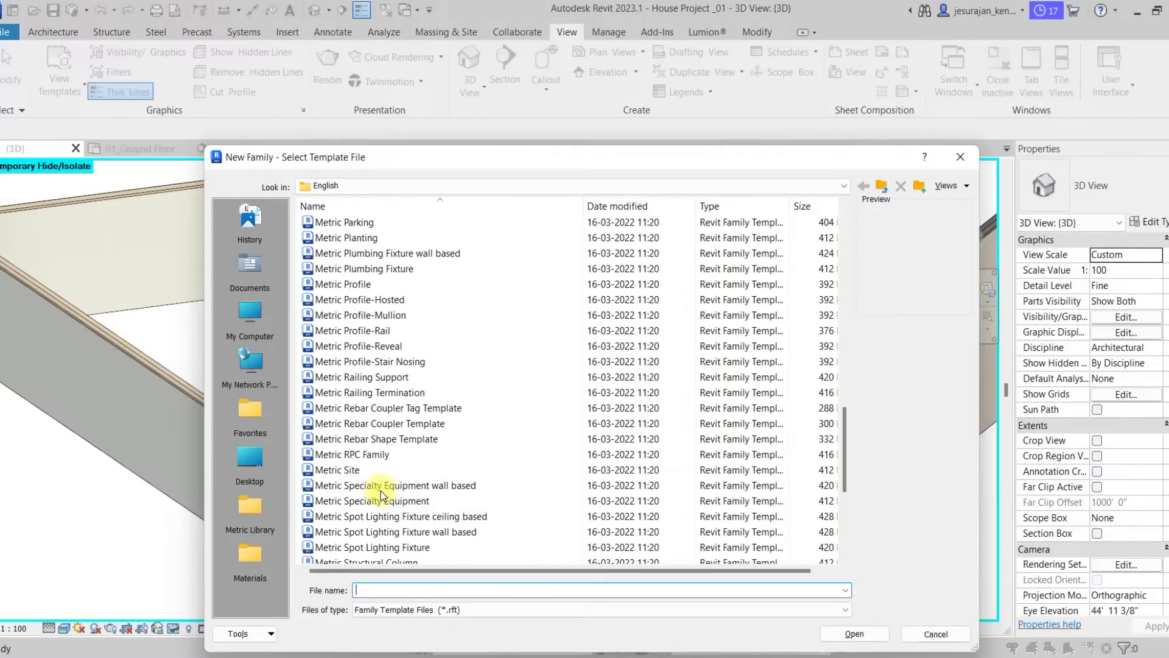
scroll(383, 500, down, 4)
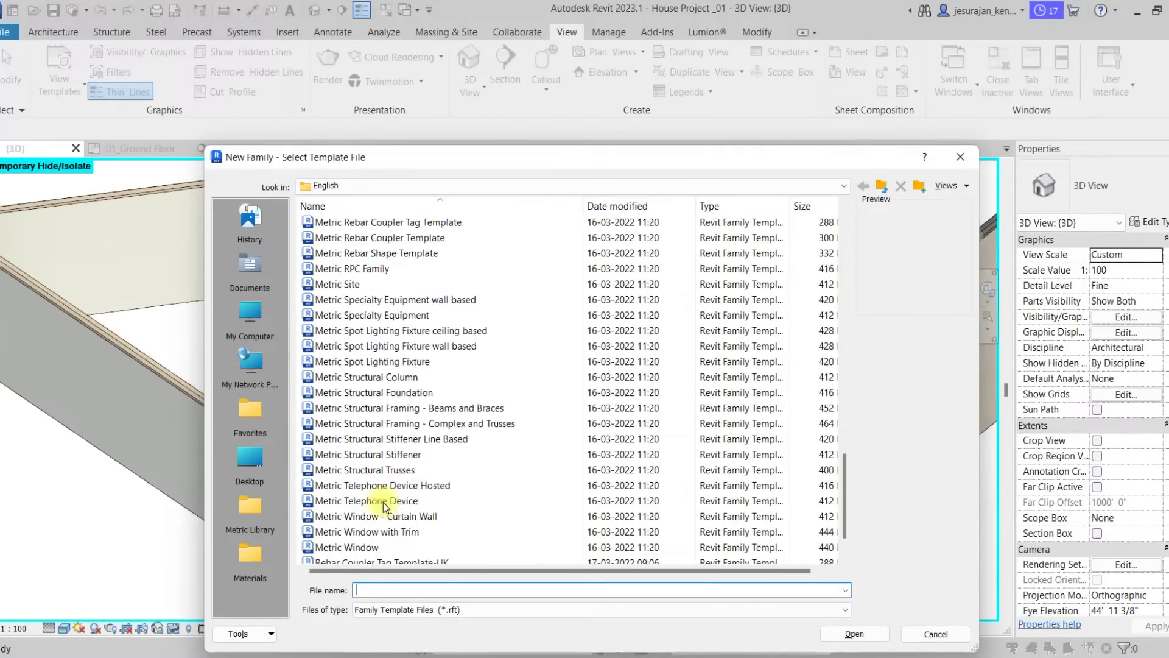
scroll(382, 502, up, 7)
scroll(382, 502, up, 6)
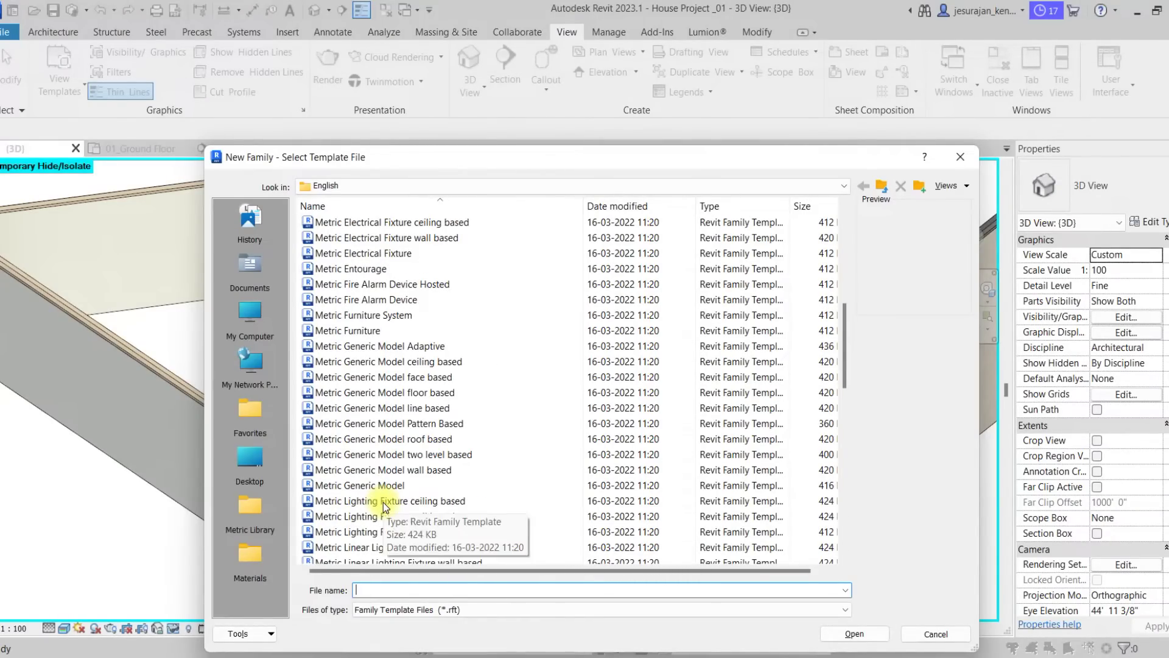
click(438, 380)
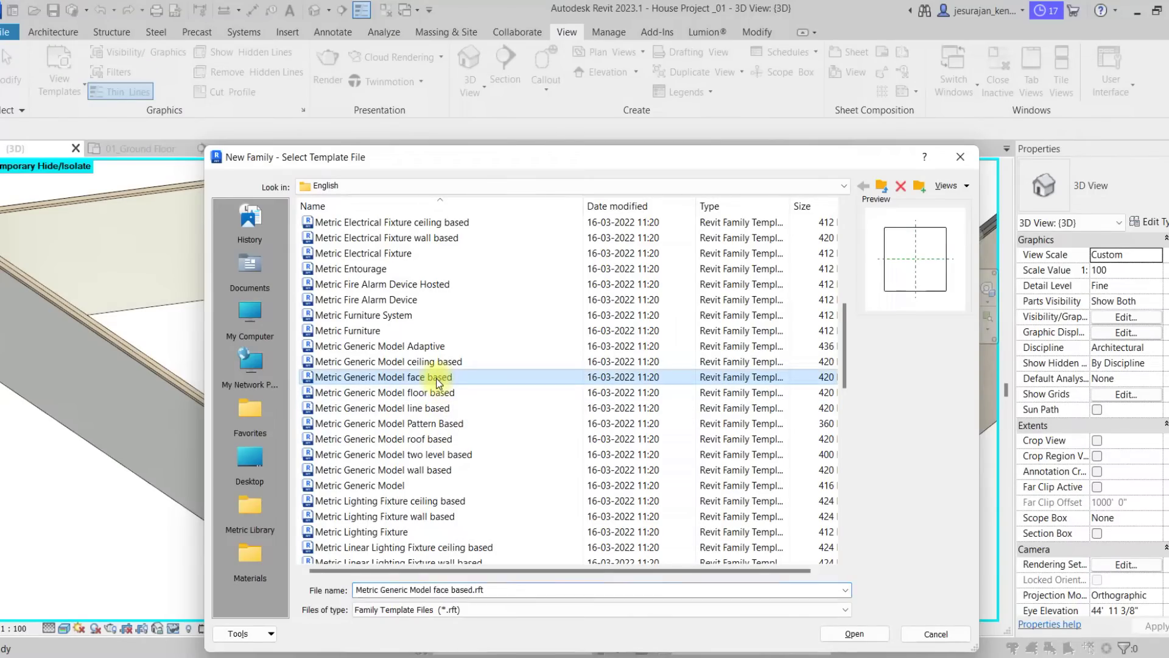
click(864, 637)
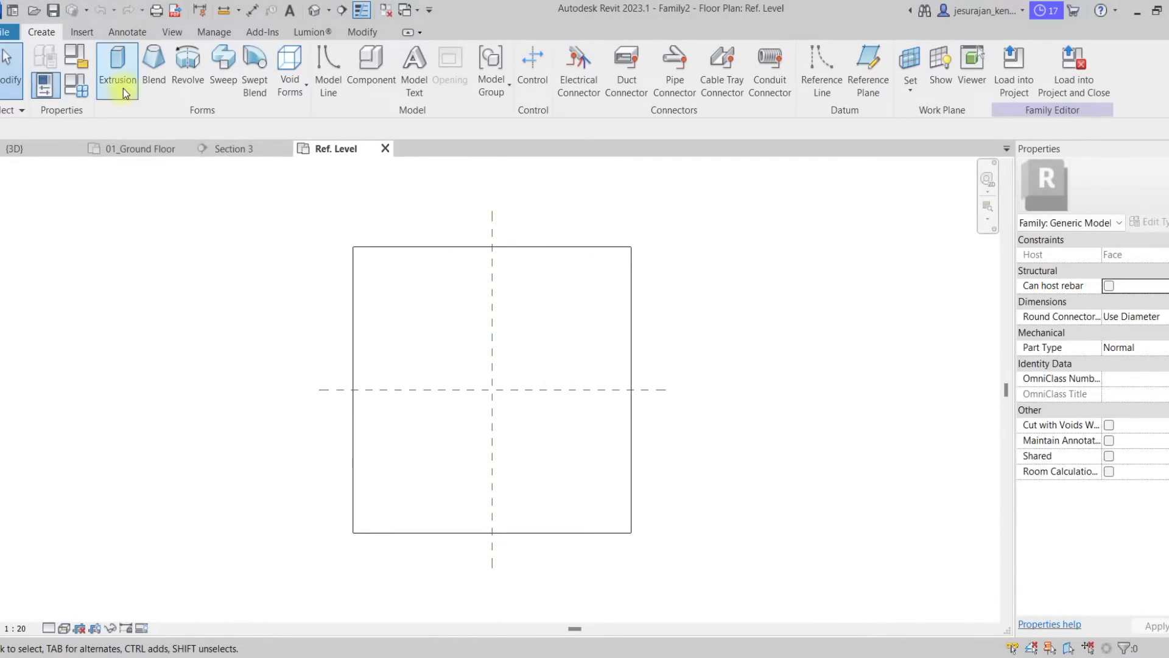
- Start a void extrusion and sketch a rectangle around the intersection of the reference planes inside the host face
click(299, 87)
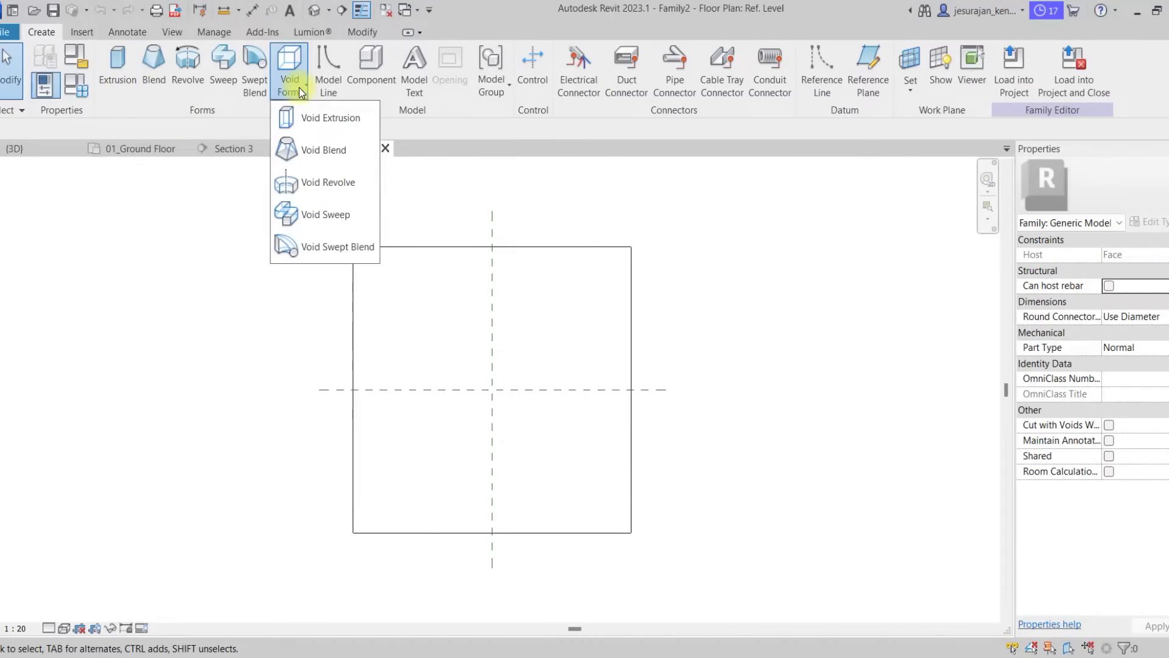
click(335, 121)
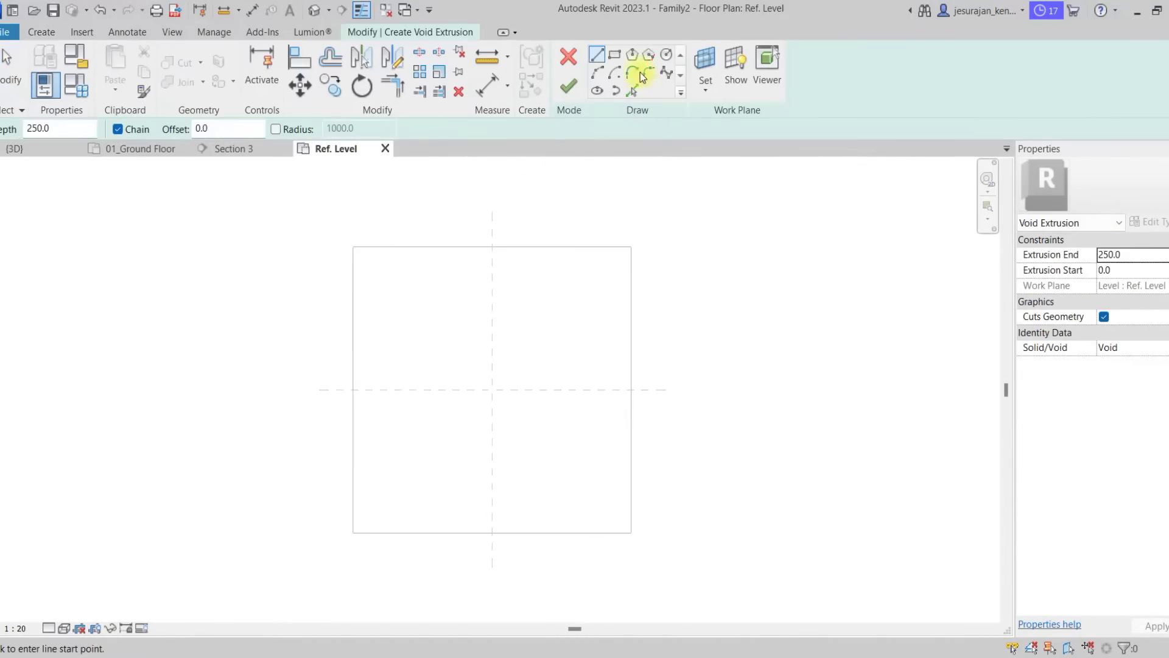
click(615, 56)
click(435, 351)
click(539, 455)
key(Escape)
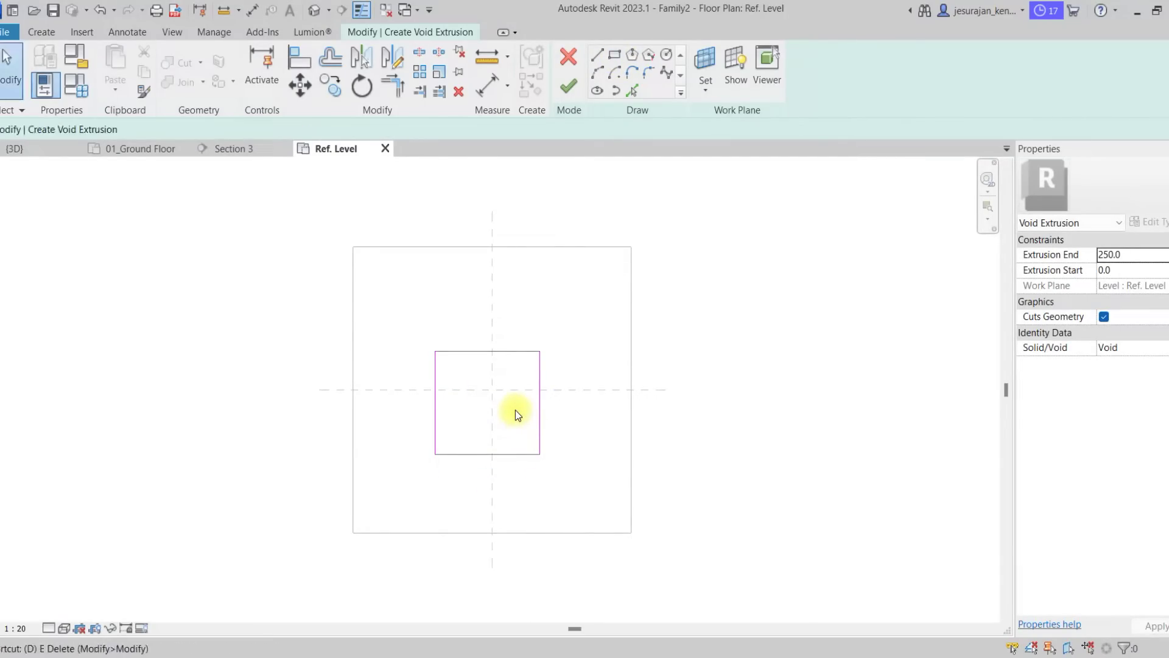
- Dimension the rectangle's two vertical sides to the vertical reference plane and make the spacing equal
key(d)
key(i)
click(540, 378)
click(492, 373)
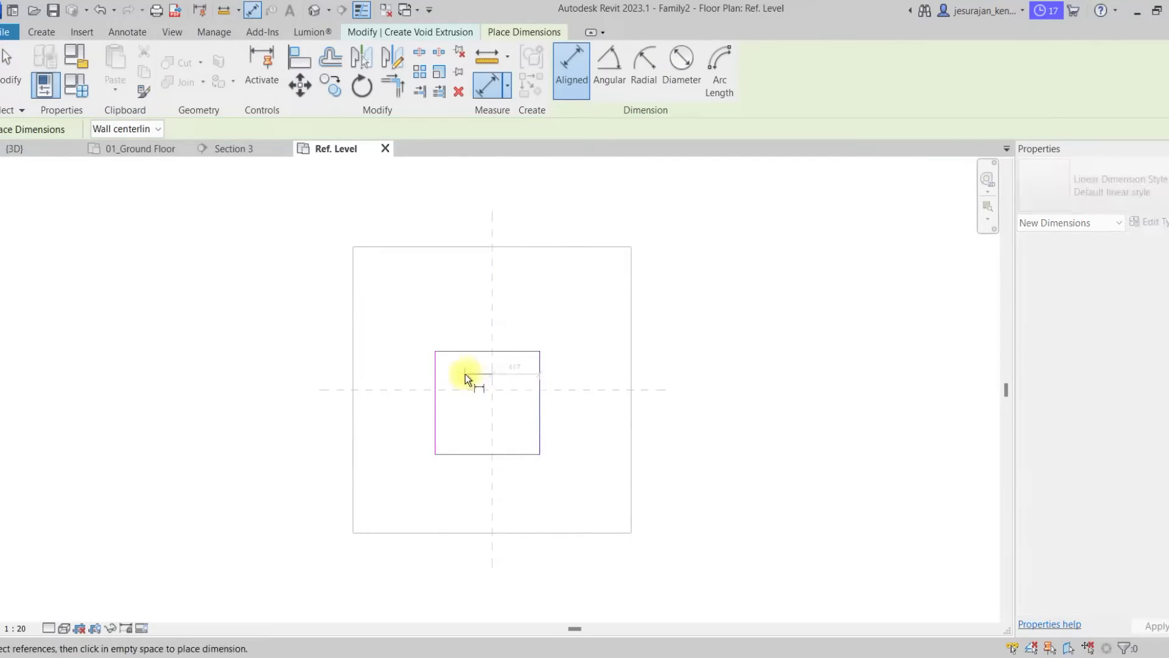
click(438, 378)
click(595, 319)
click(492, 288)
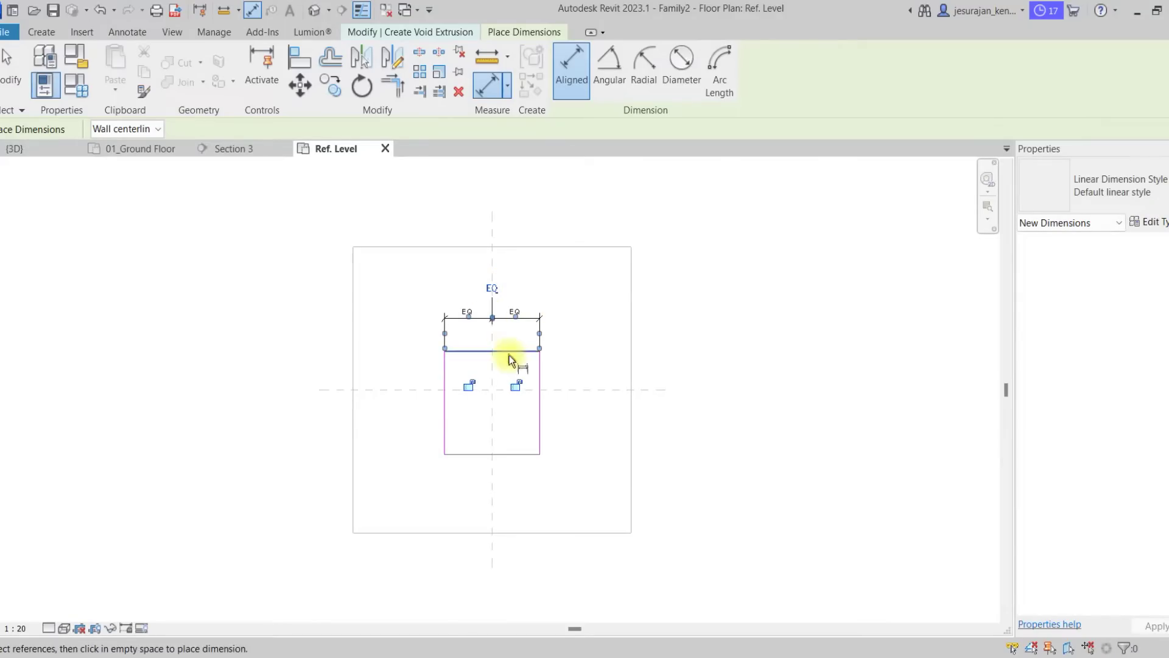
- Dimension the rectangle's two horizontal sides to the horizontal reference plane and make the spacing equal
click(515, 350)
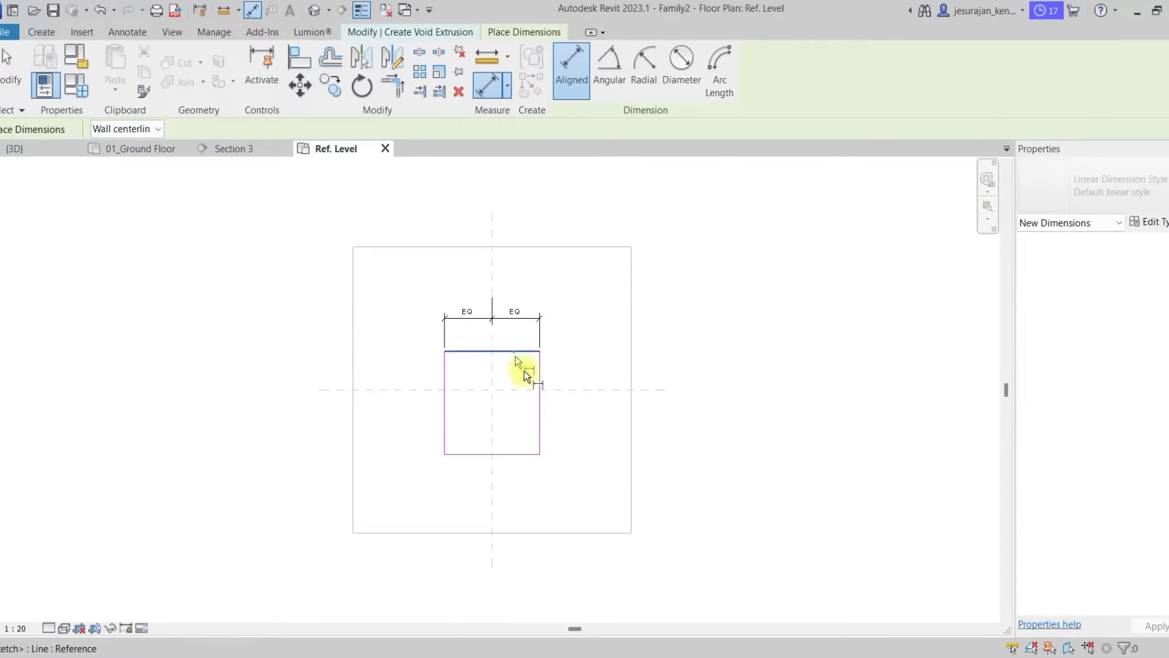
click(518, 453)
click(420, 430)
click(393, 399)
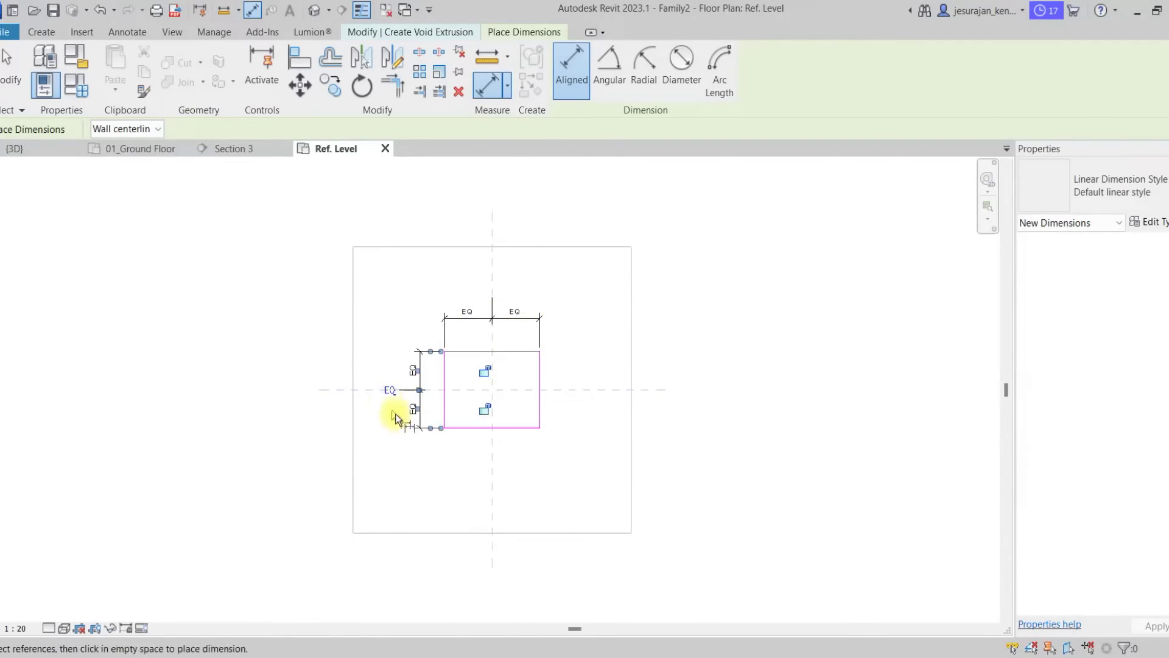
- Place overall aligned dimensions for the void rectangle's height and length outside the equal-spacing dimensions
click(511, 428)
click(516, 350)
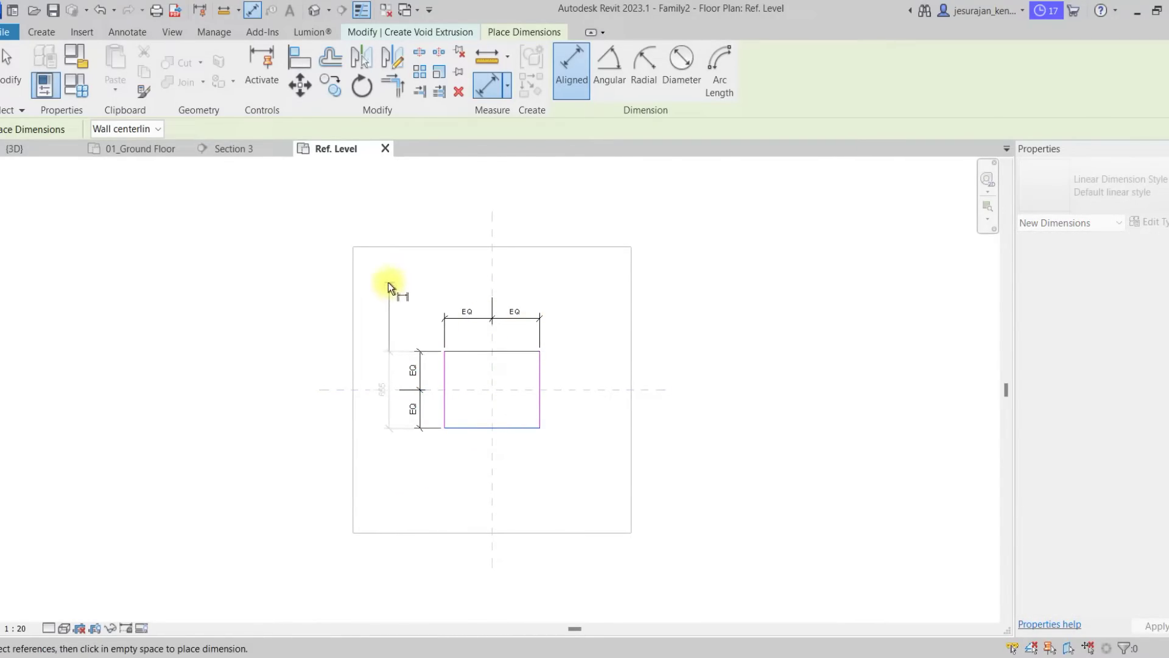
click(382, 286)
click(539, 369)
click(577, 290)
key(Escape)
- Label the rectangle's overall horizontal dimension with a new instance family parameter named Length
click(511, 293)
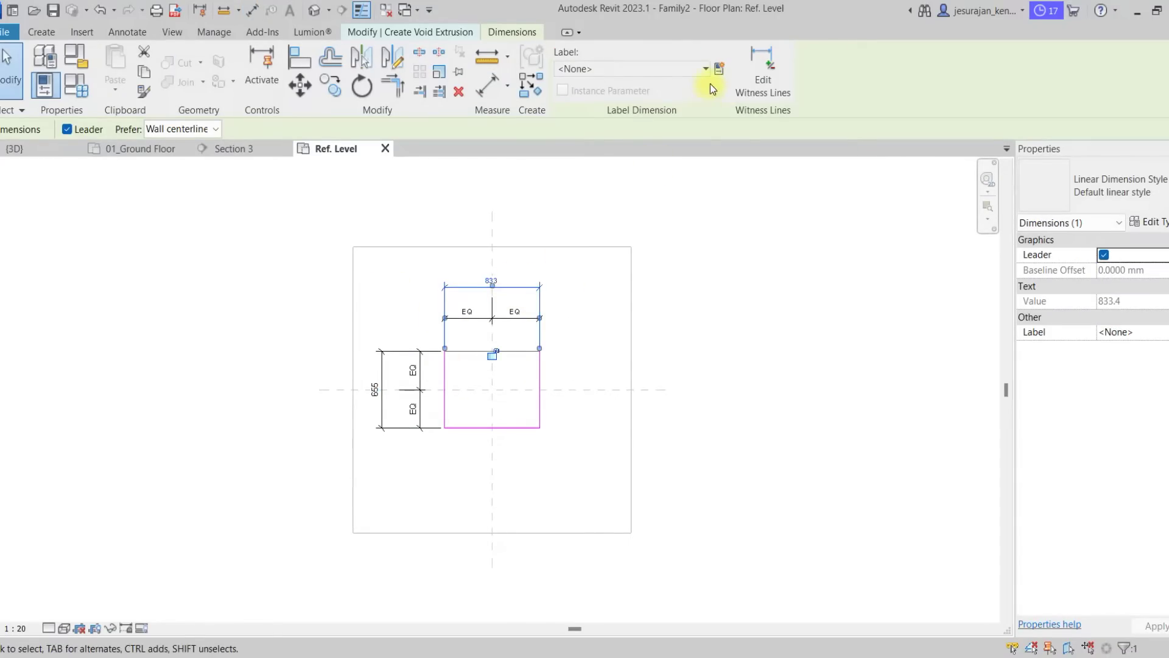
click(719, 69)
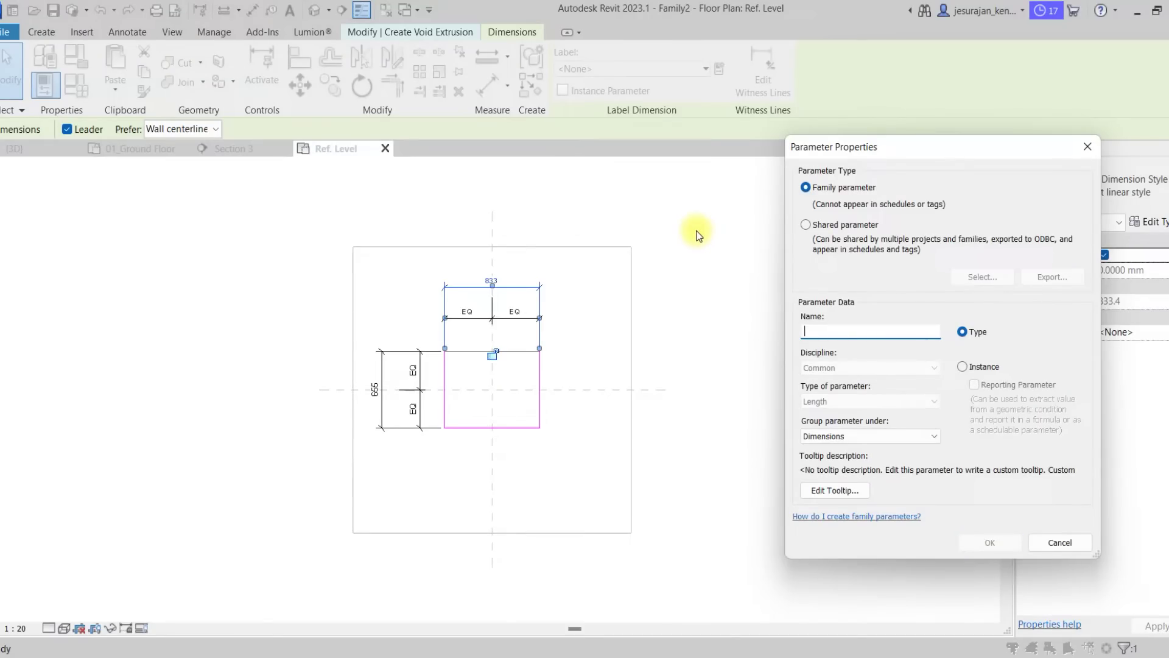
text(Length)
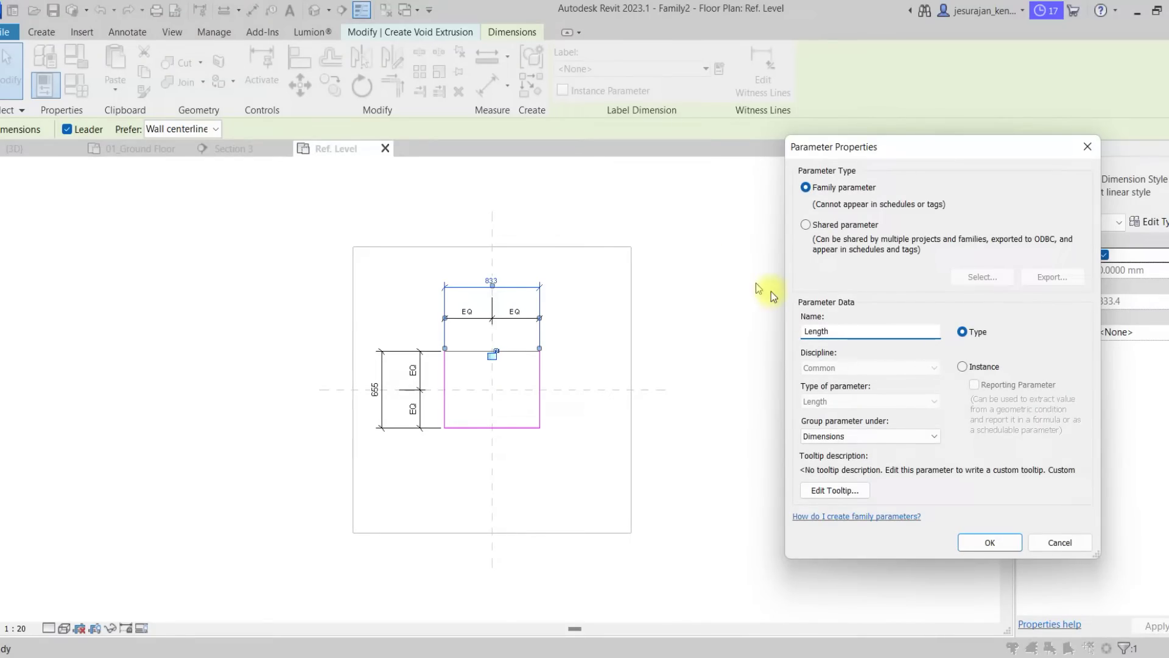
click(962, 366)
click(990, 543)
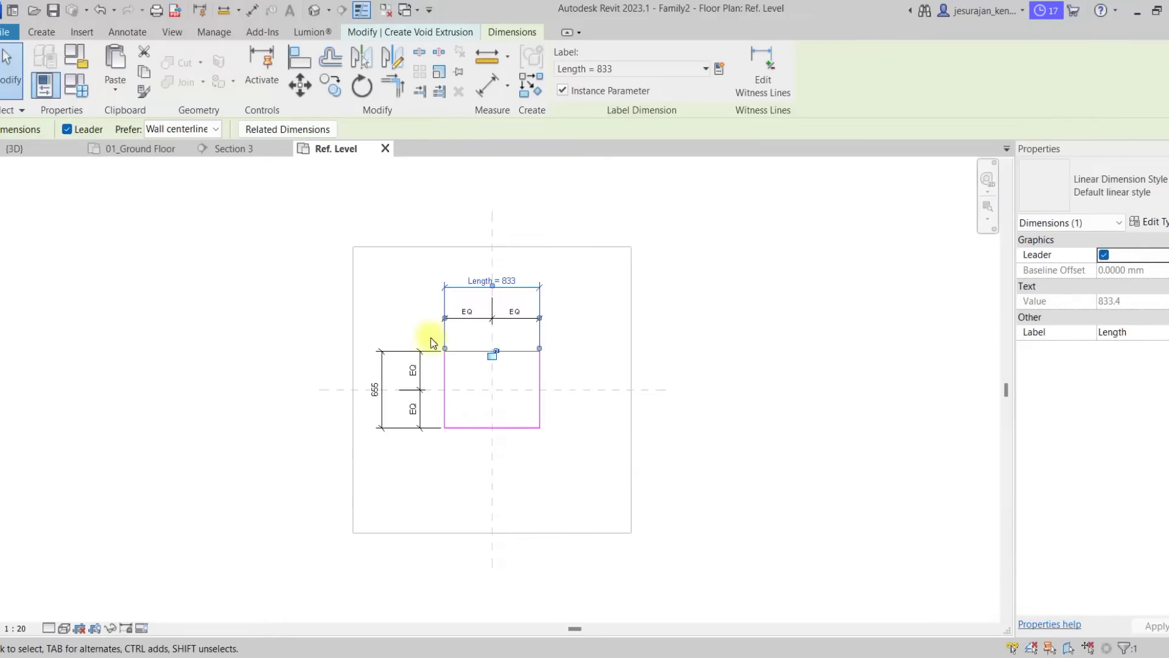
- Label the rectangle's overall vertical dimension with a new instance family parameter named Height
click(404, 352)
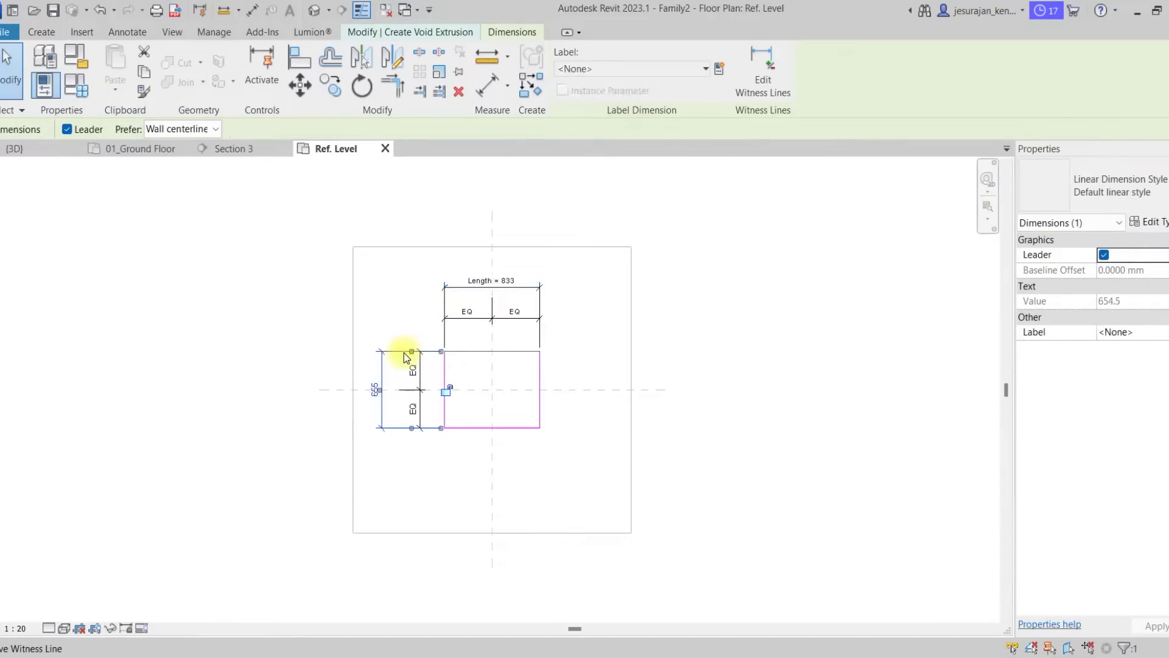
click(720, 68)
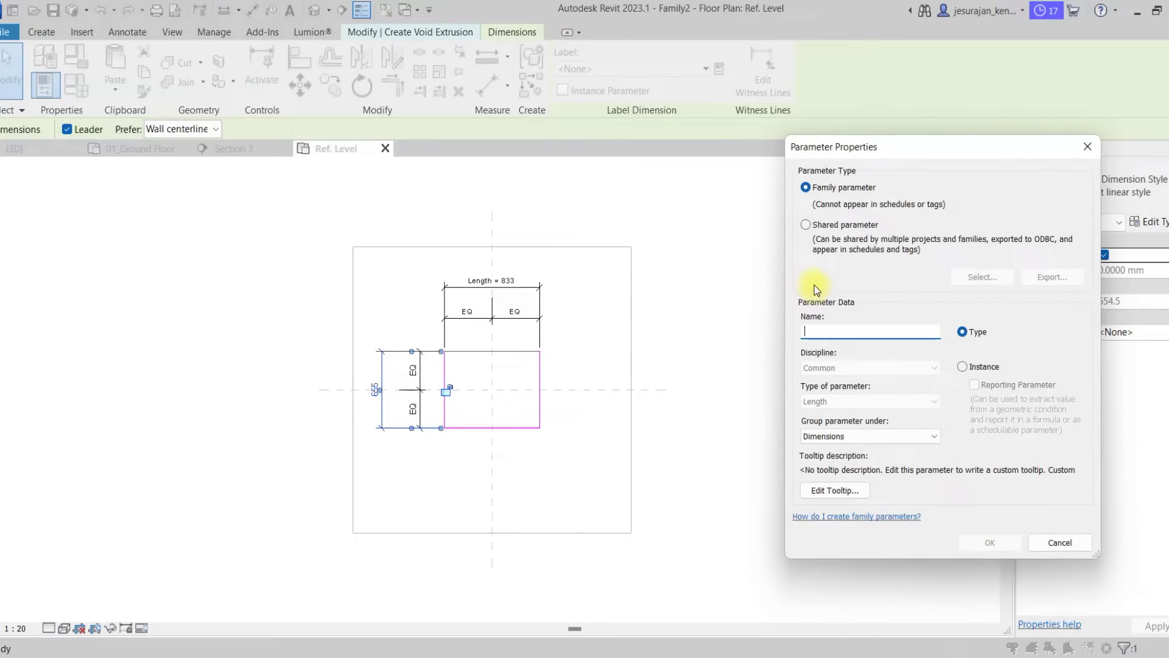
text(Height)
click(999, 373)
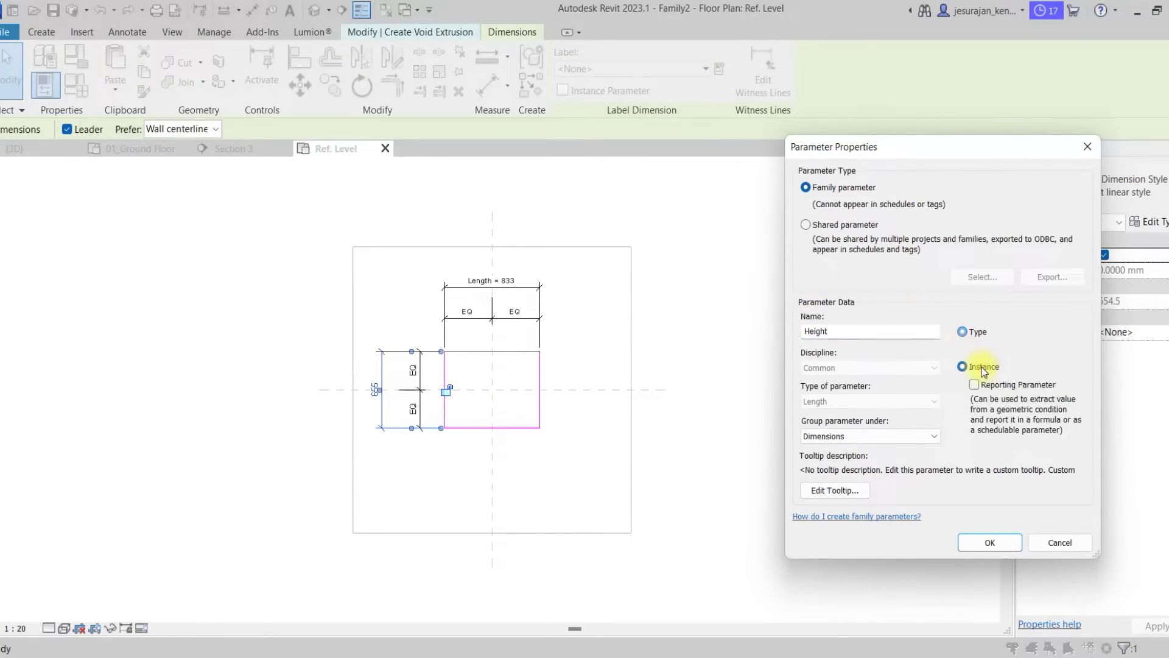
click(997, 545)
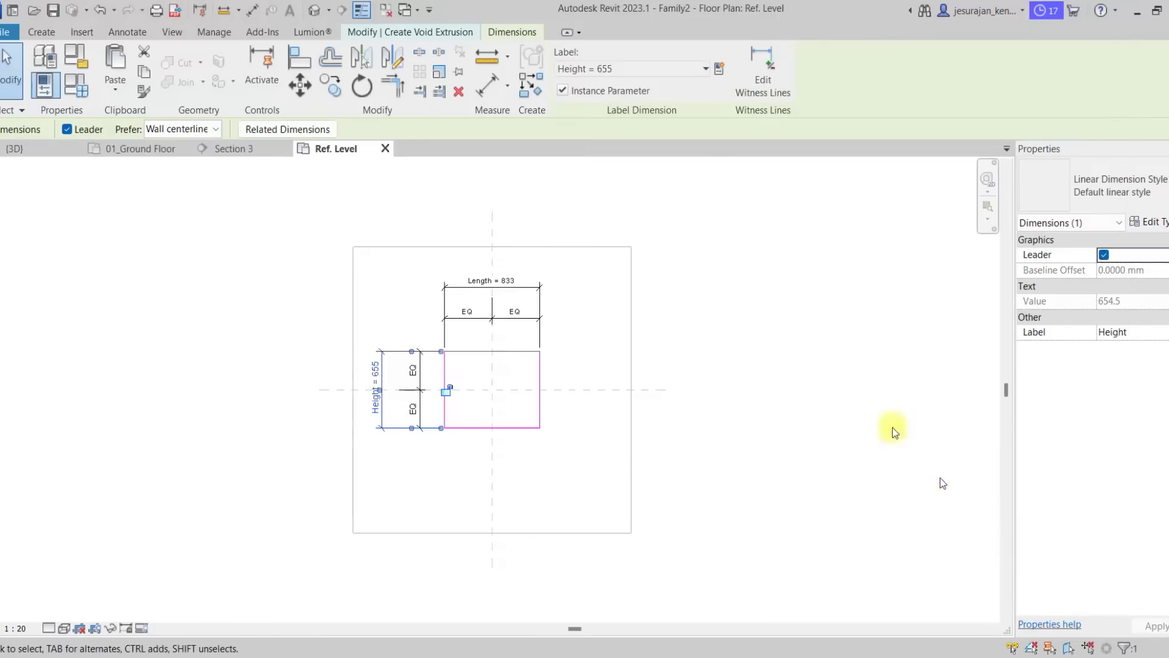
- Finish the void extrusion sketch with its 250 mm extrusion end
click(724, 282)
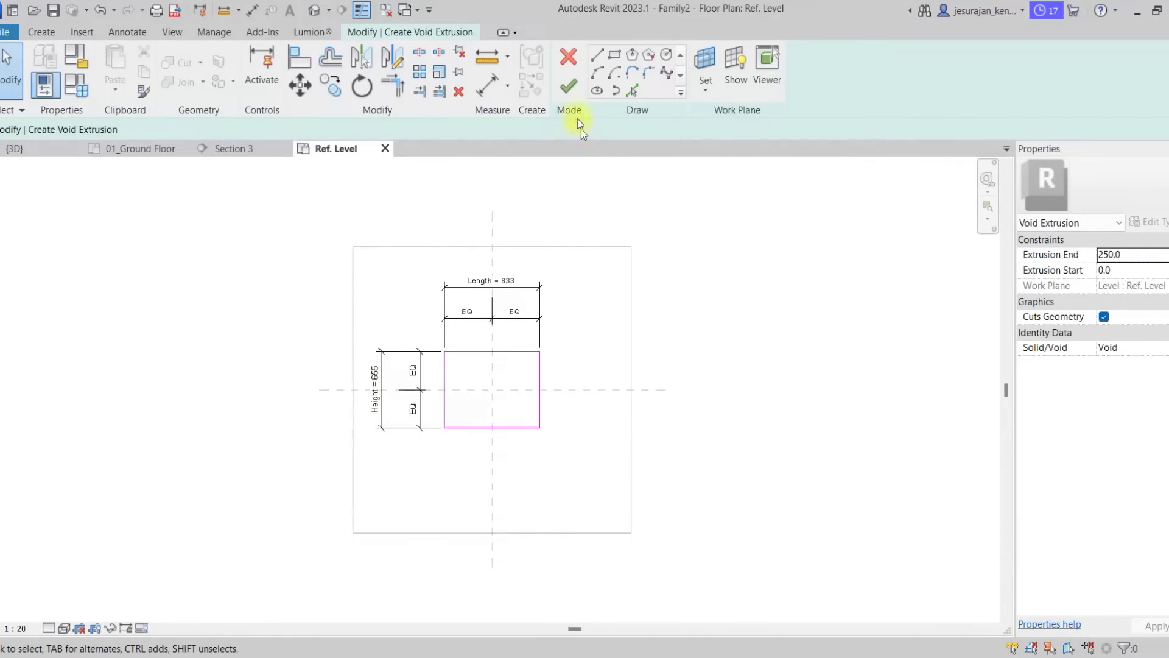
click(568, 86)
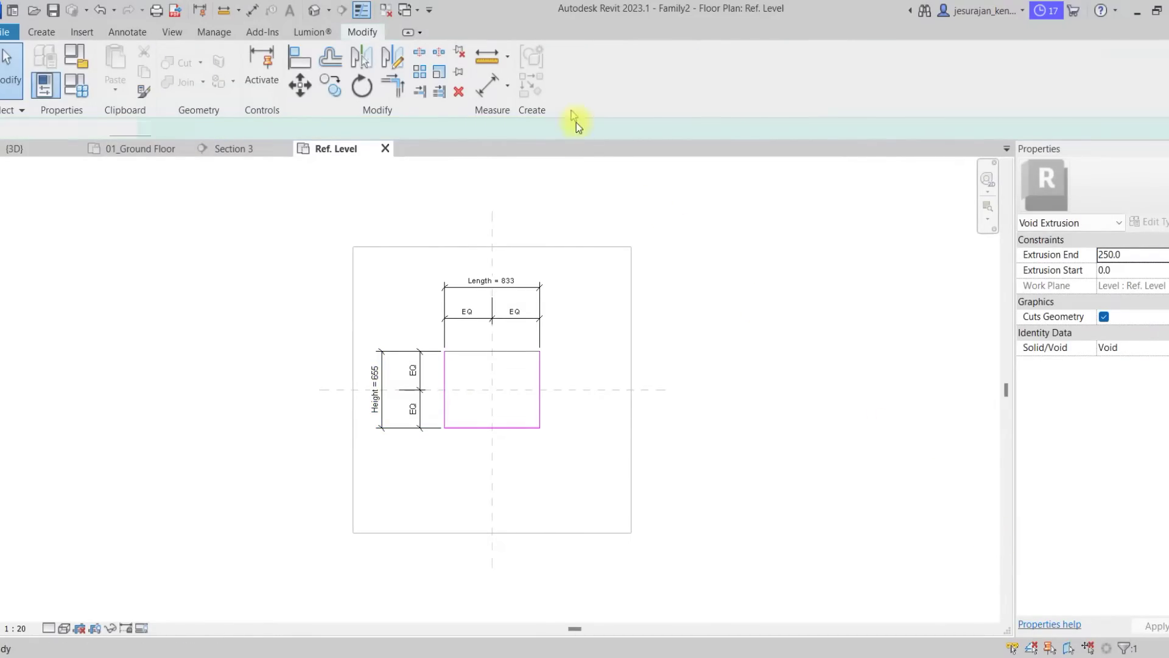
click(609, 181)
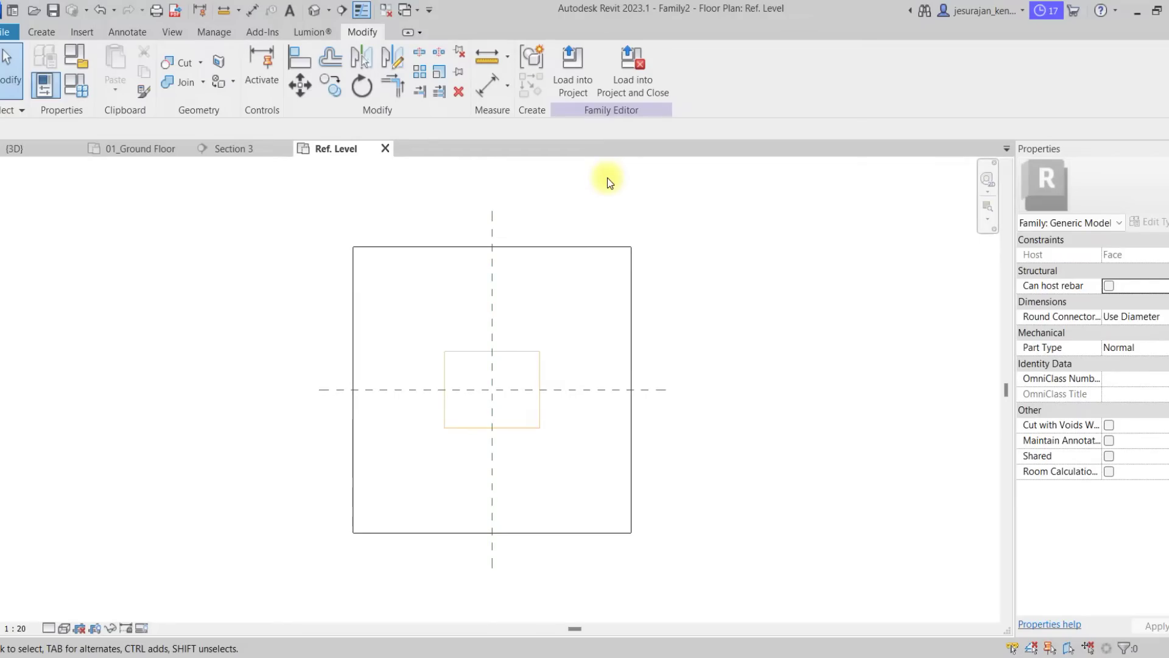
- Show the family in 3D with the Shaded visual style and examine how the void sits on the host
click(313, 10)
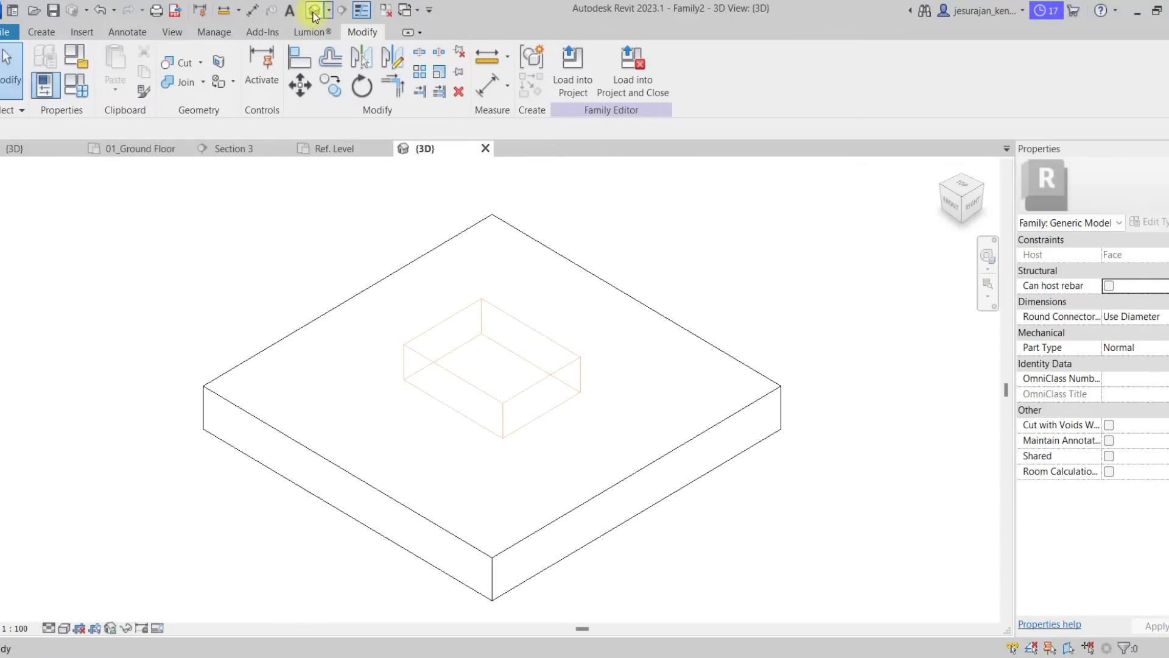
shift+middle_drag(460, 364, 540, 256)
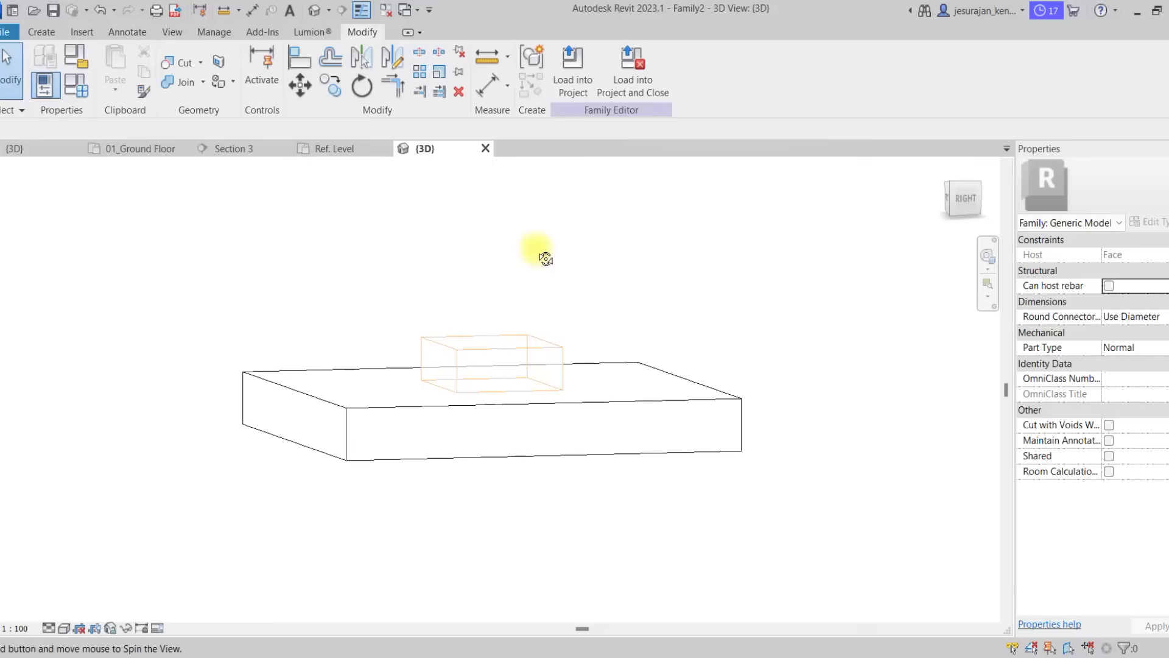
click(504, 335)
scroll(497, 388, up, 3)
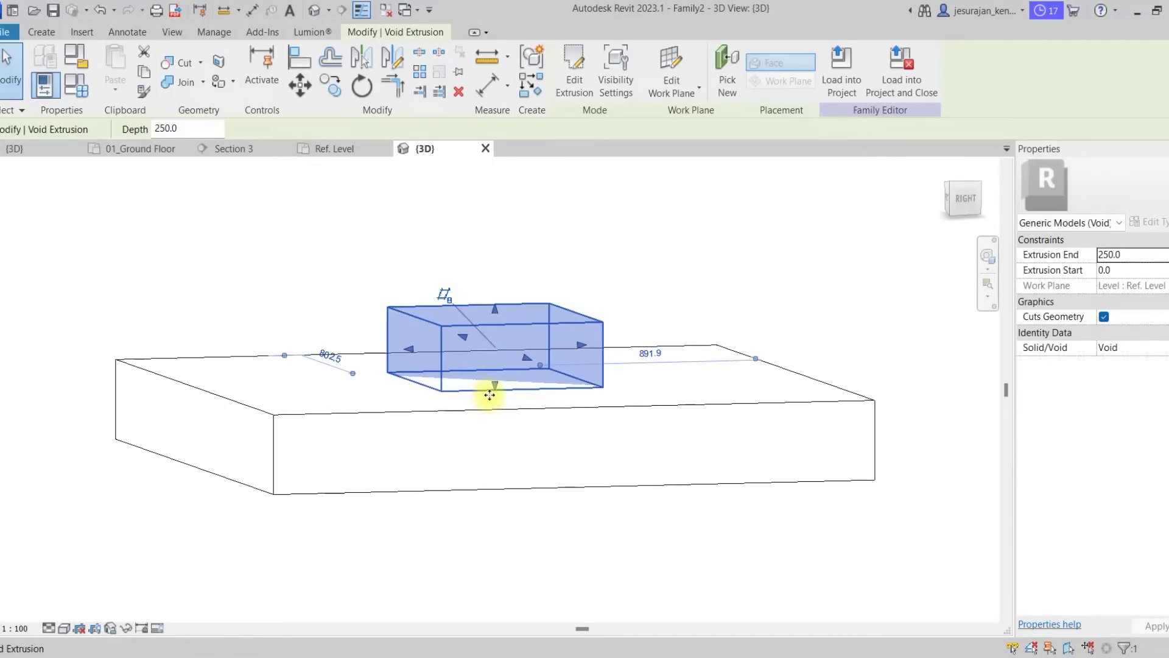
shift+middle_drag(497, 389, 506, 397)
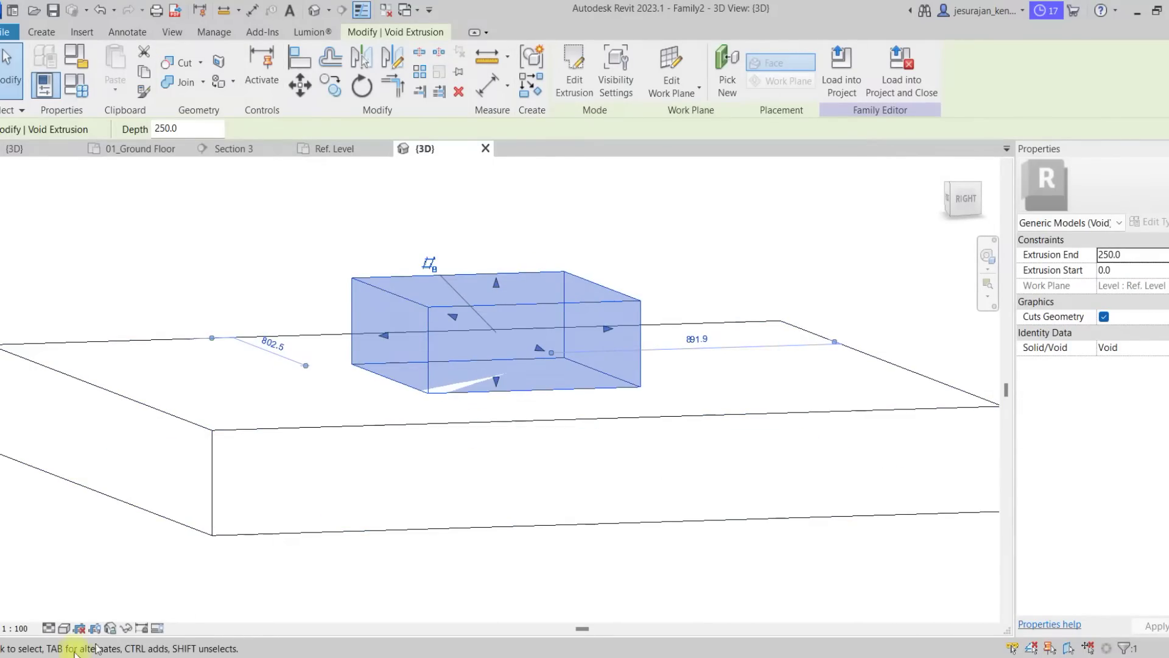
click(63, 628)
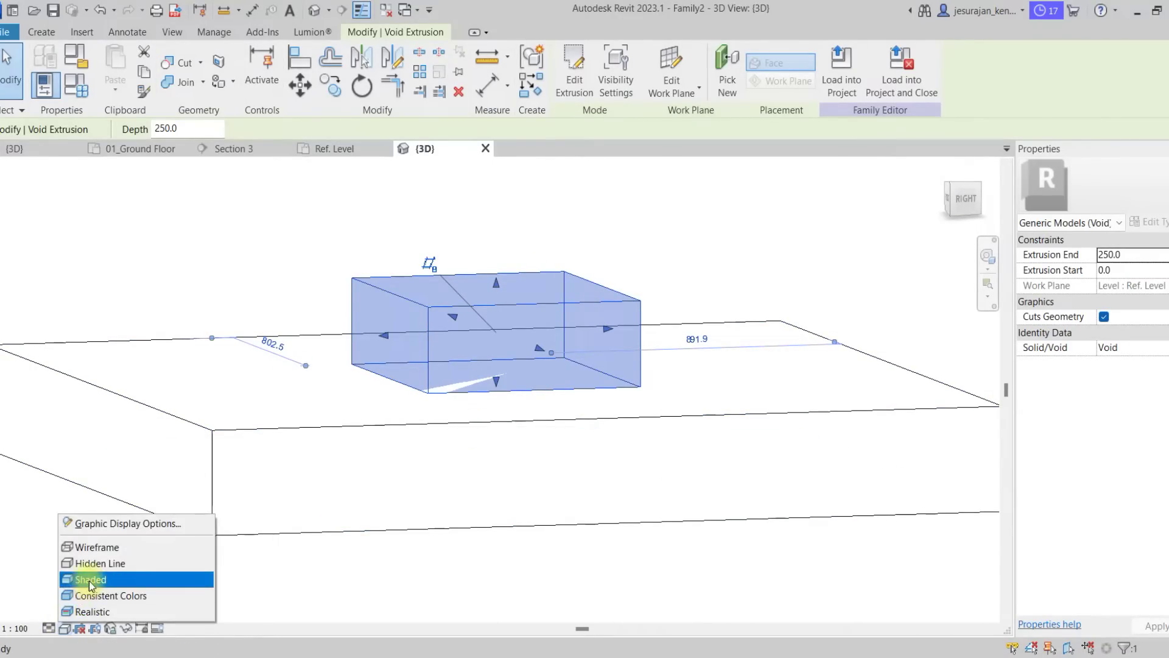
click(89, 580)
shift+middle_drag(427, 520, 477, 386)
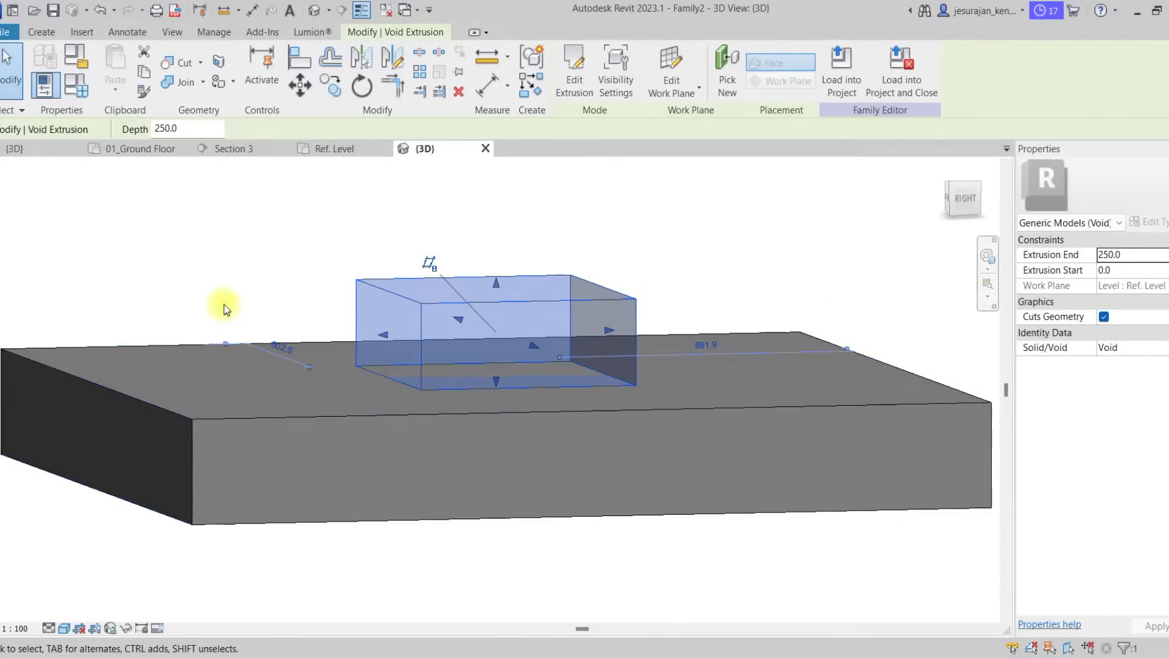
click(218, 259)
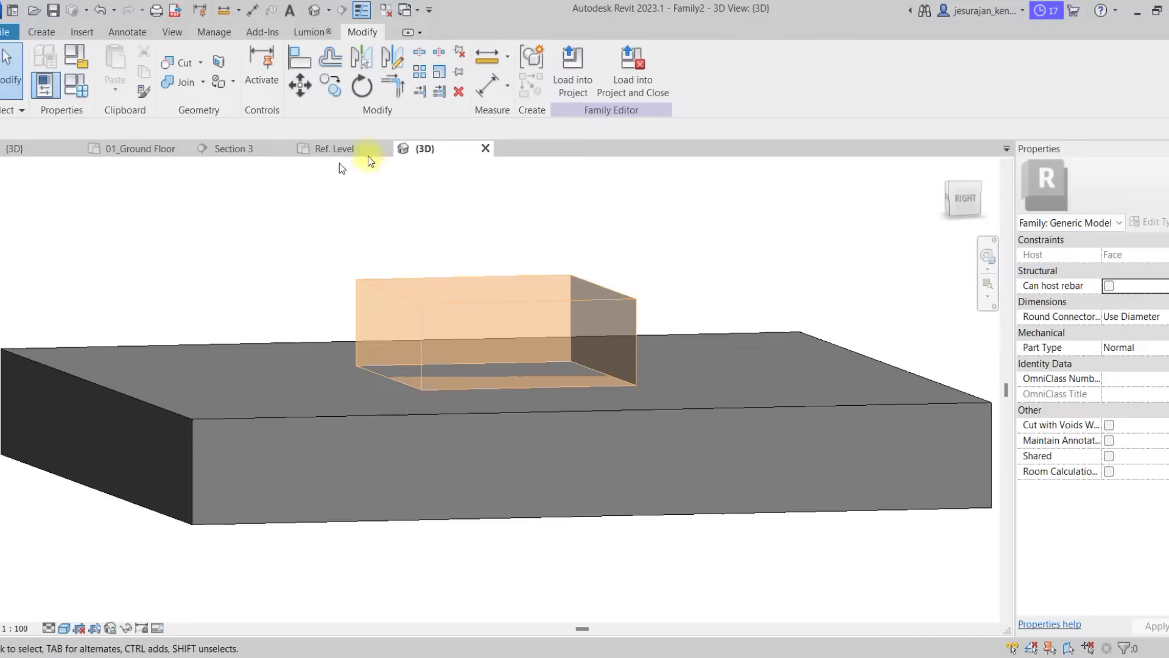
- Turn on the Project Browser and open the Front elevation
click(176, 33)
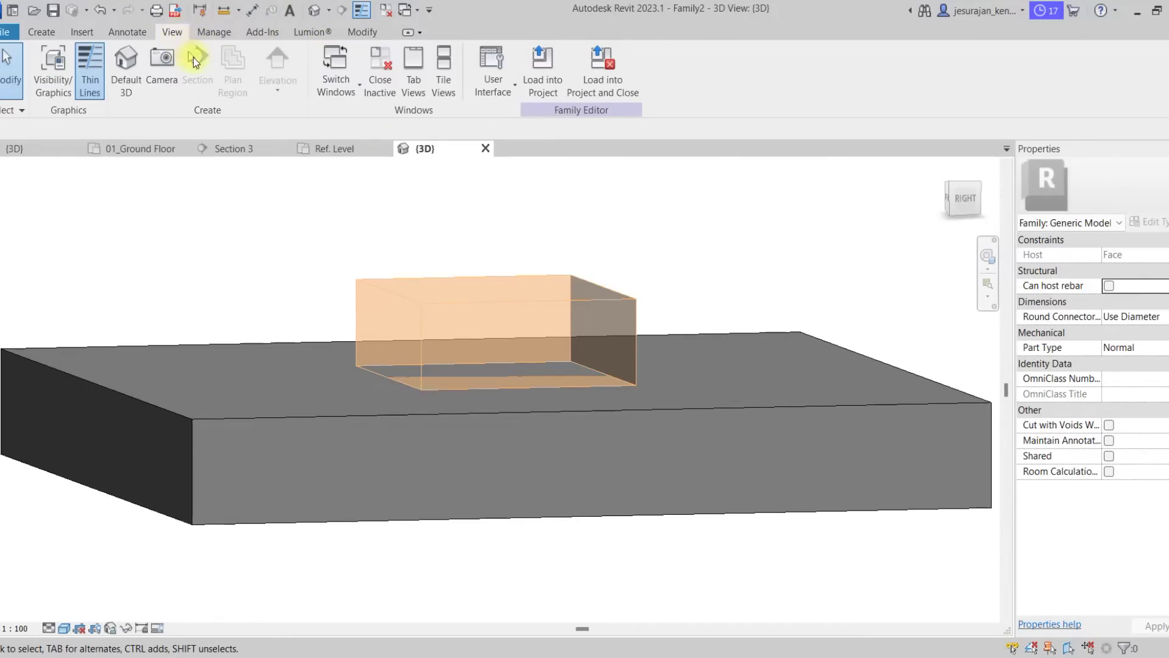
click(488, 69)
click(485, 149)
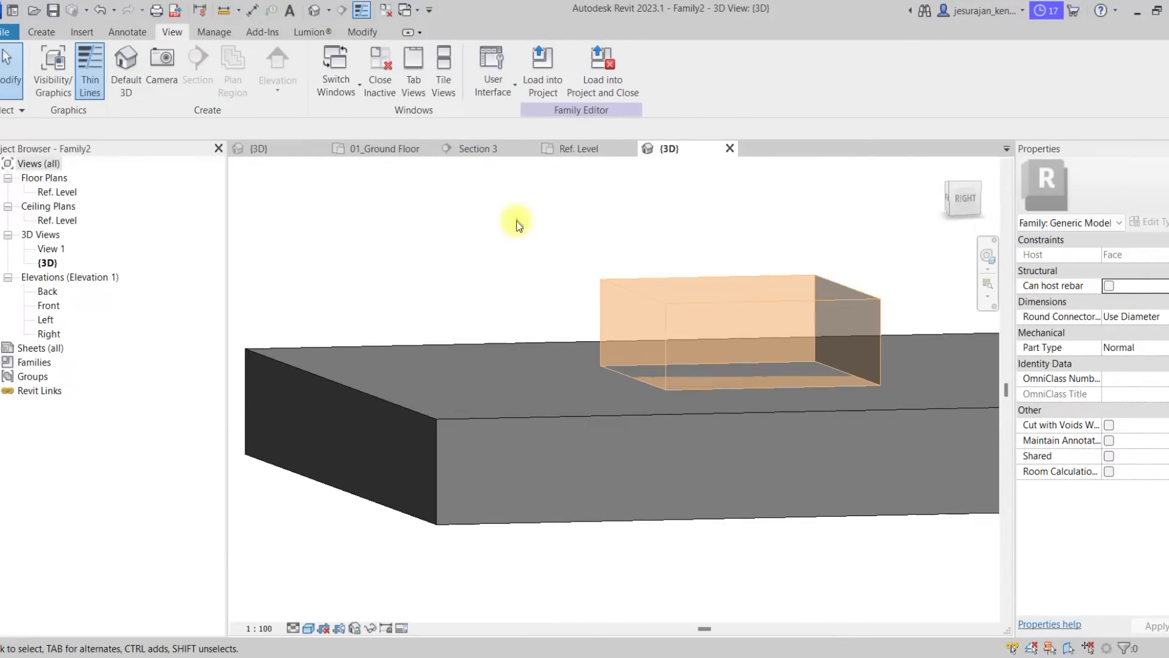
double_click(45, 305)
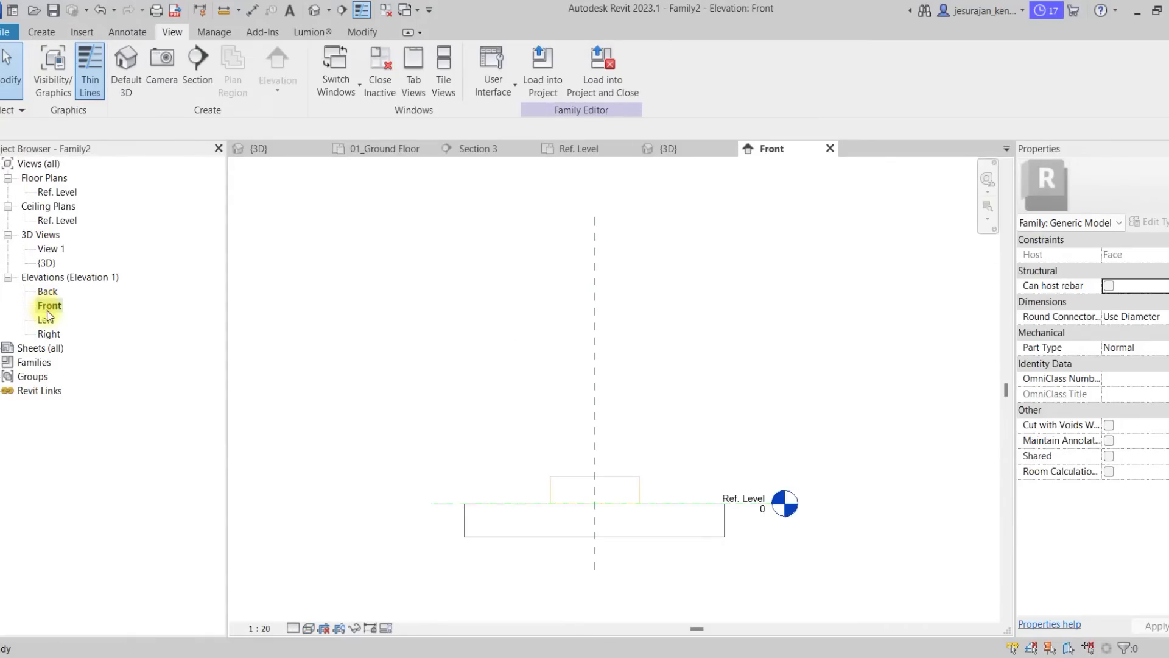
- Stretch the void extrusion's upper face down into the host, to an extrusion end of about -87 mm
click(591, 468)
middle_drag(631, 456, 582, 349)
drag(583, 352, 589, 419)
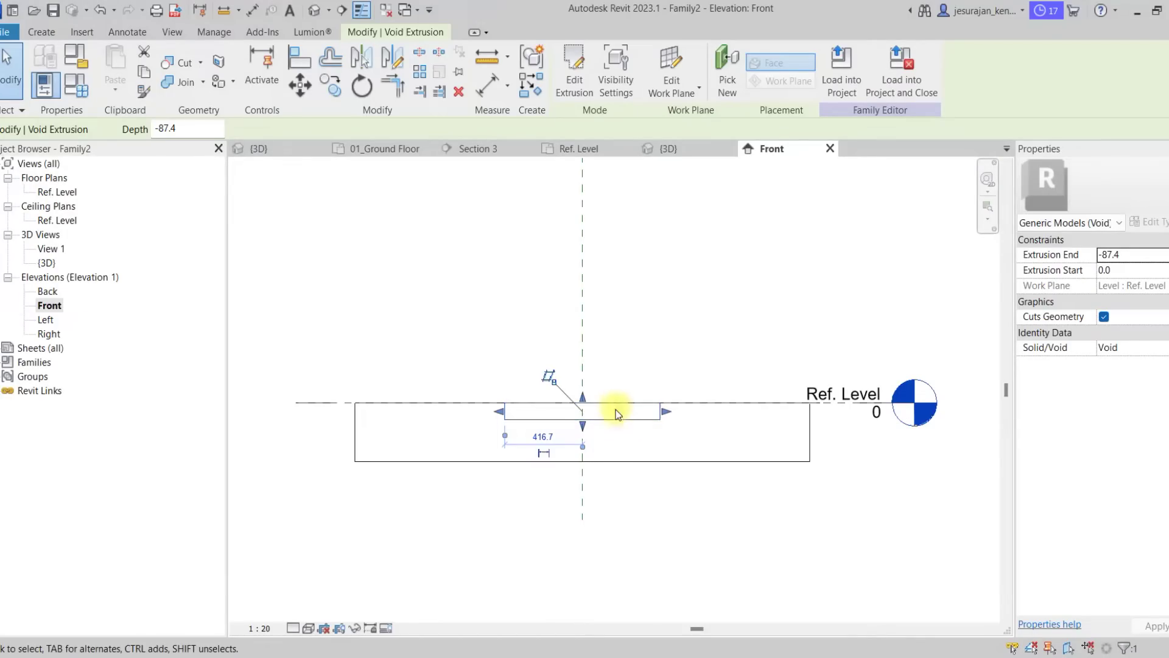
click(636, 360)
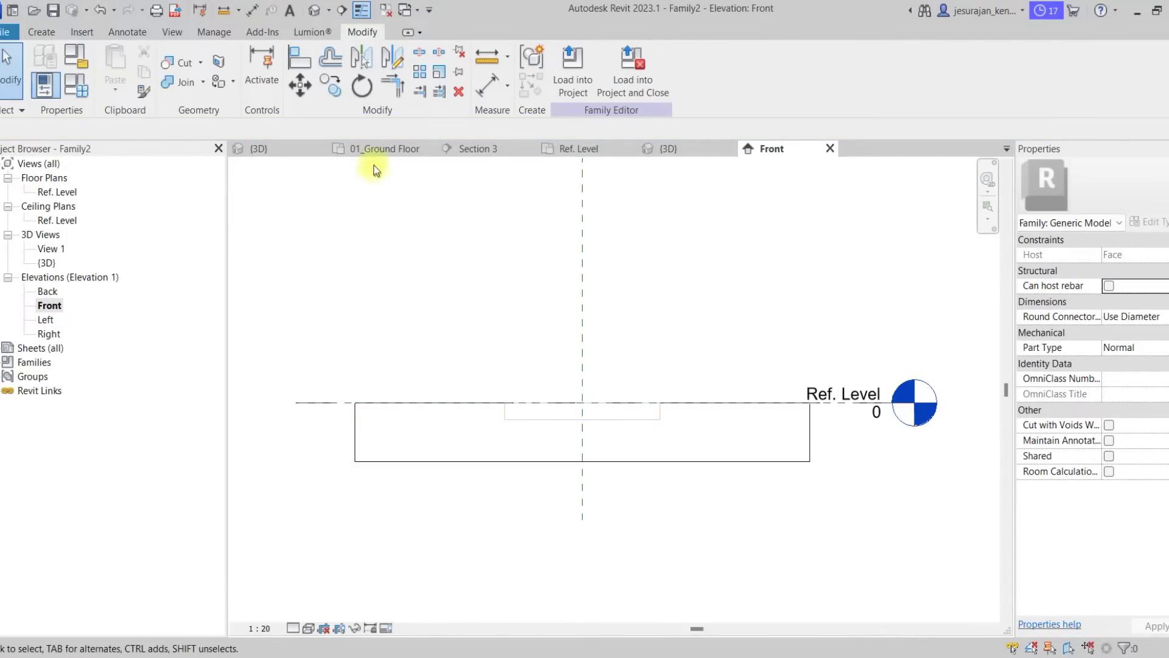
- Cut the host block with the void extrusion in 3D, inspect the recess, and return to the Front elevation
click(315, 10)
shift+middle_drag(471, 231, 537, 340)
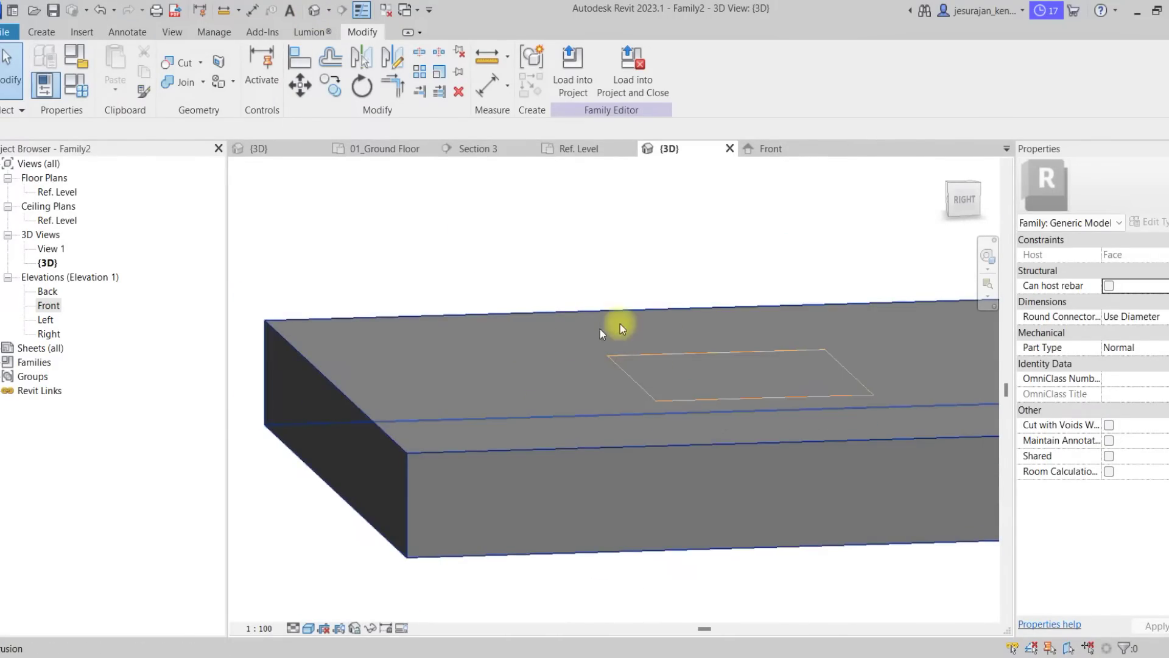
click(177, 62)
click(689, 308)
click(655, 358)
scroll(663, 299, up, 3)
shift+middle_drag(684, 339, 750, 353)
key(Escape)
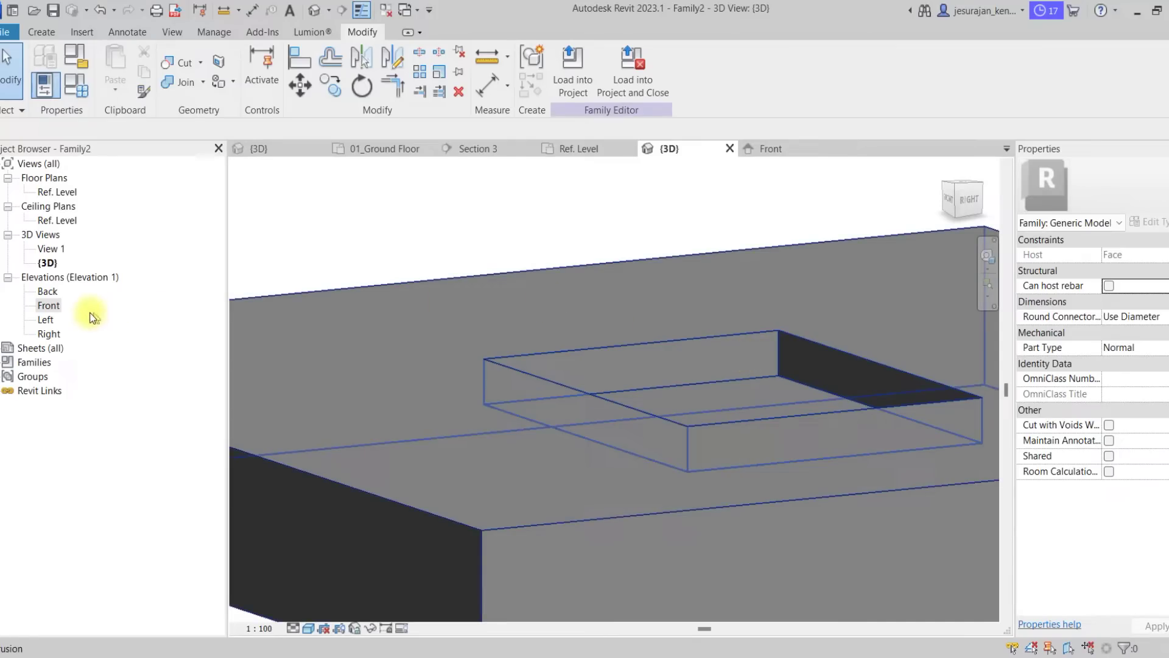
double_click(52, 307)
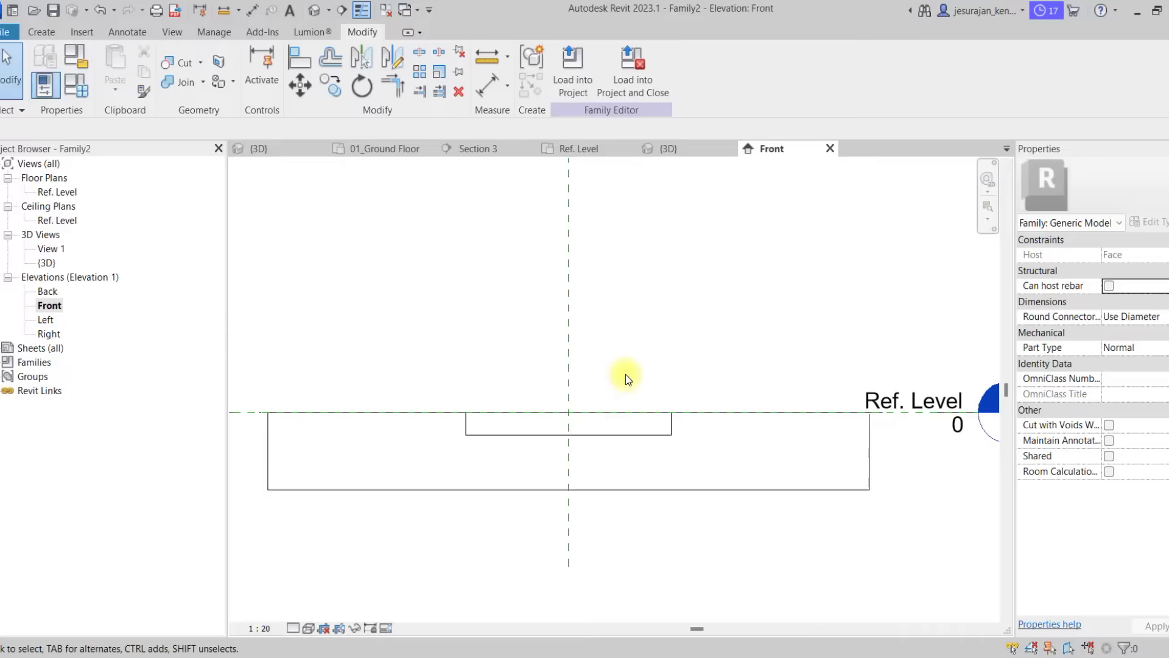
click(43, 33)
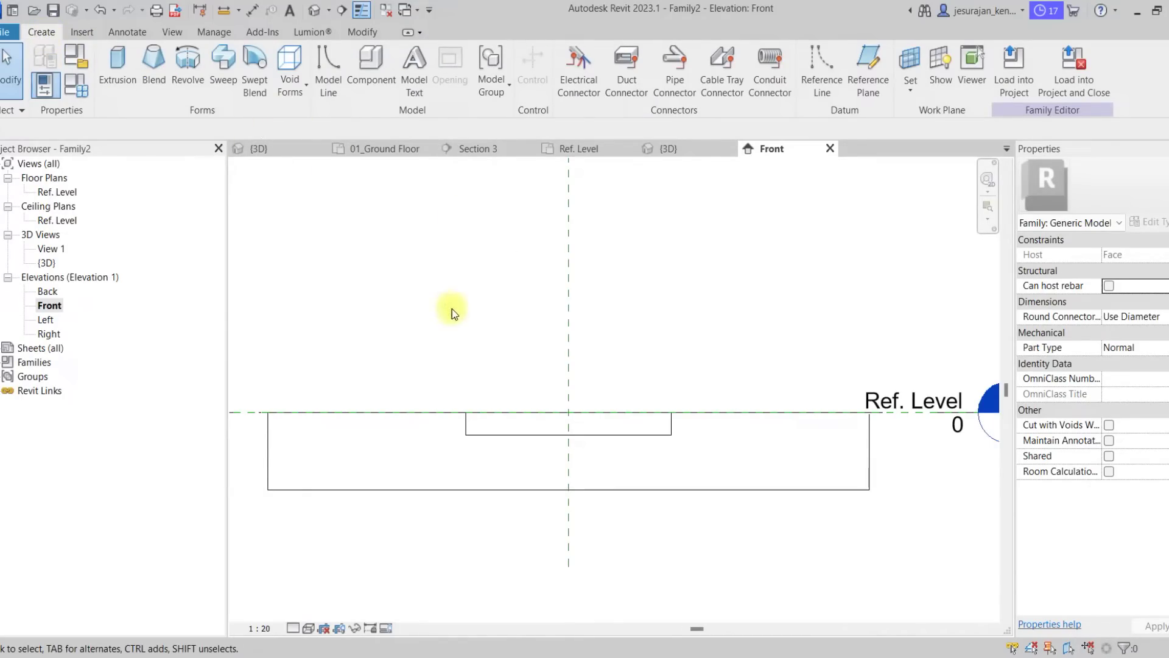
click(125, 32)
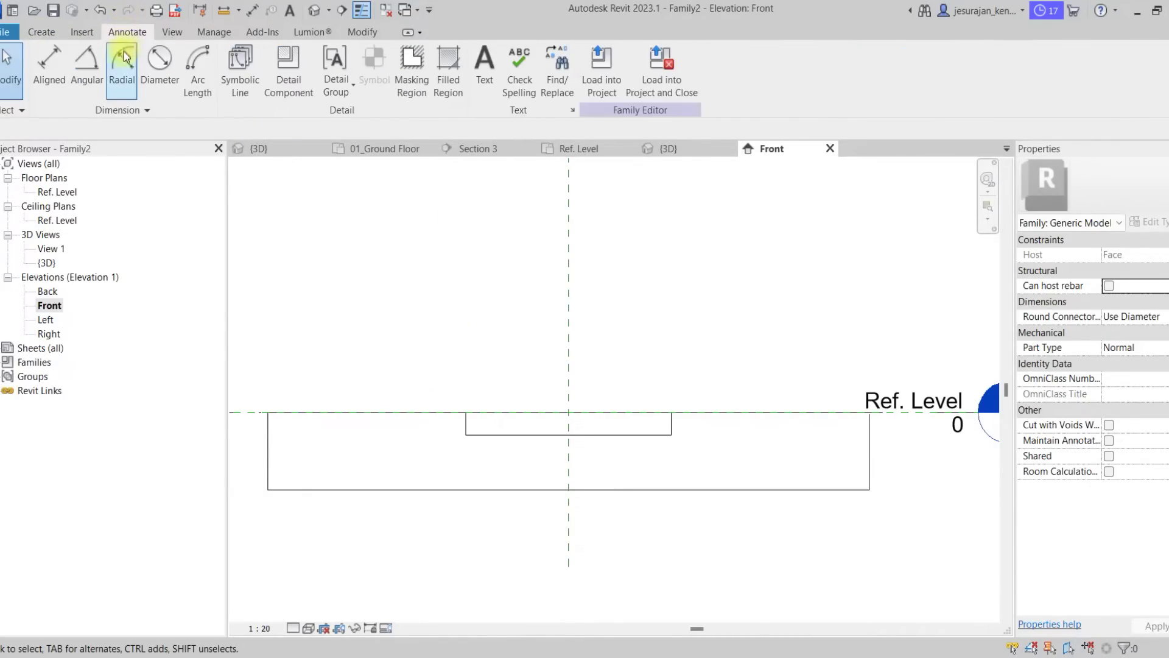
click(58, 78)
key(Tab)
key(Tab)
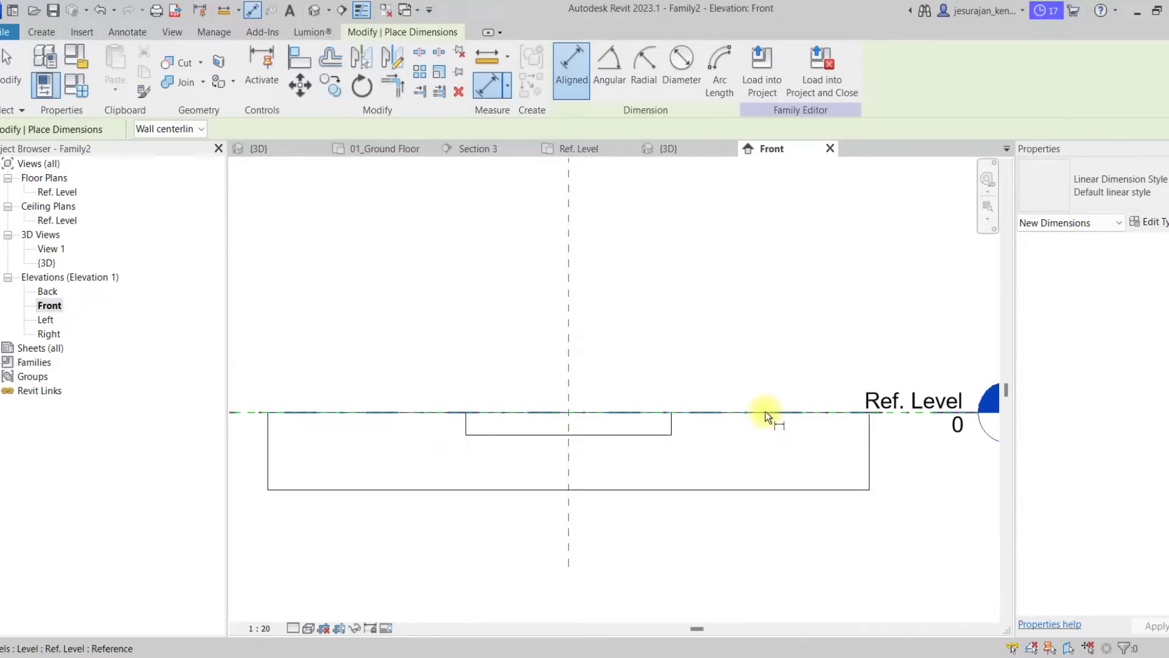
click(766, 411)
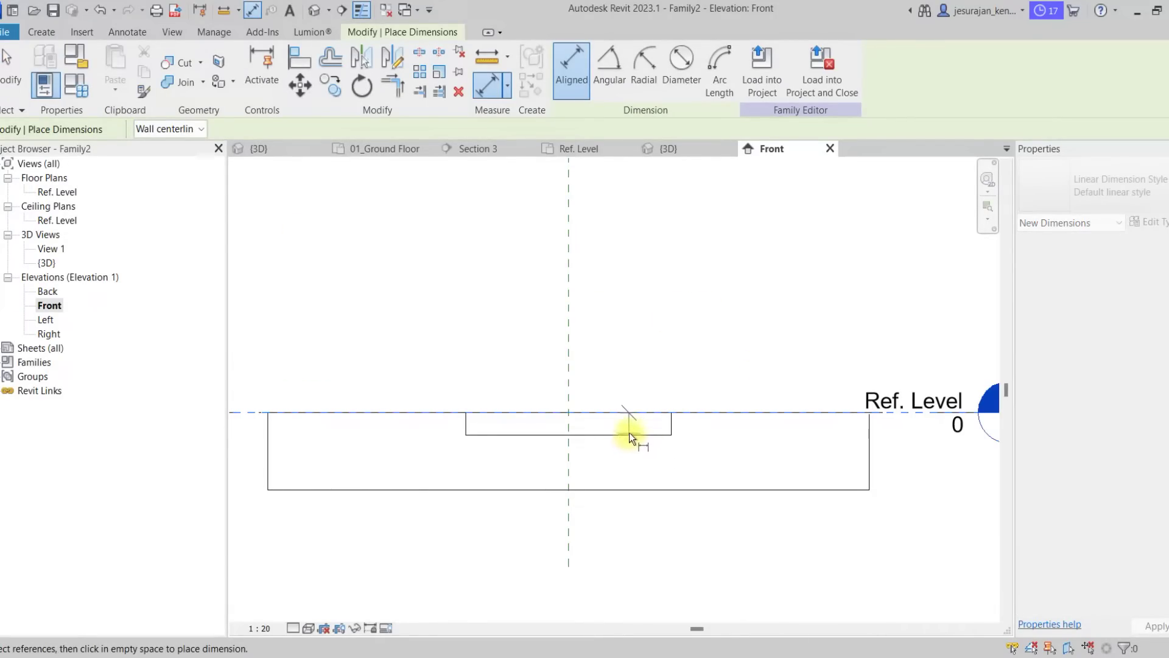
key(Escape)
key(Escape)
- Stretch the void extrusion's lower face above Ref. Level, to an extrusion end of about 195 mm
click(667, 433)
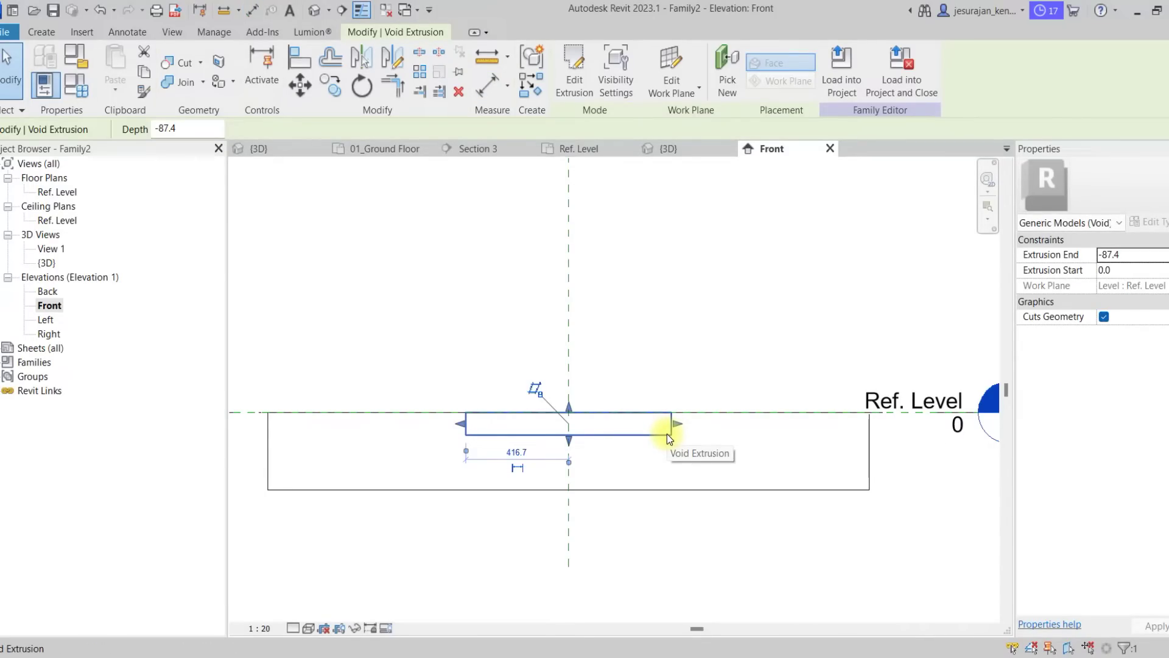
drag(569, 440, 569, 364)
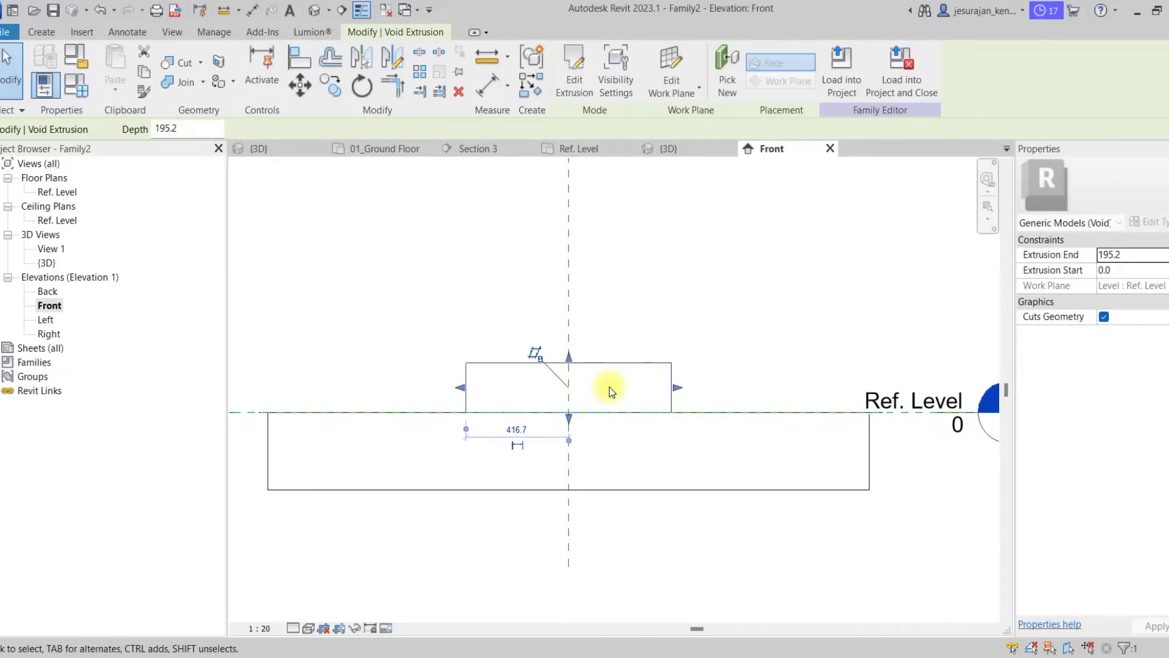
key(Escape)
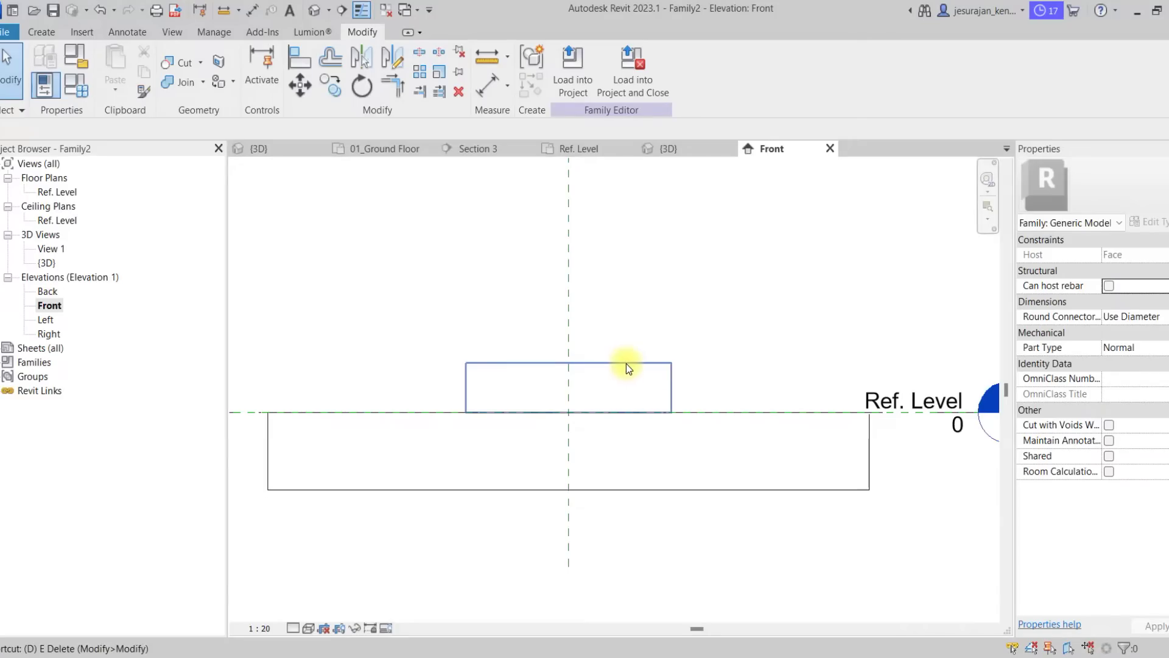
- Dimension the void extrusion from Ref. Level to its upper face, and stretch that face into the host to a depth of about 74 mm
key(i)
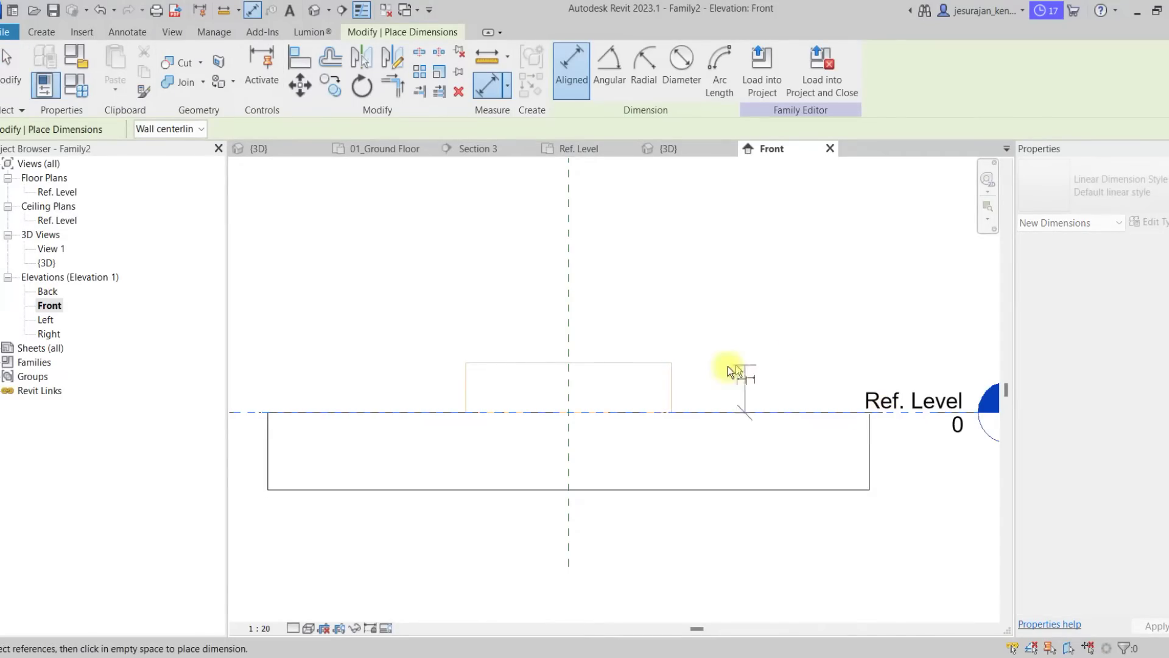
click(649, 363)
click(756, 346)
key(Escape)
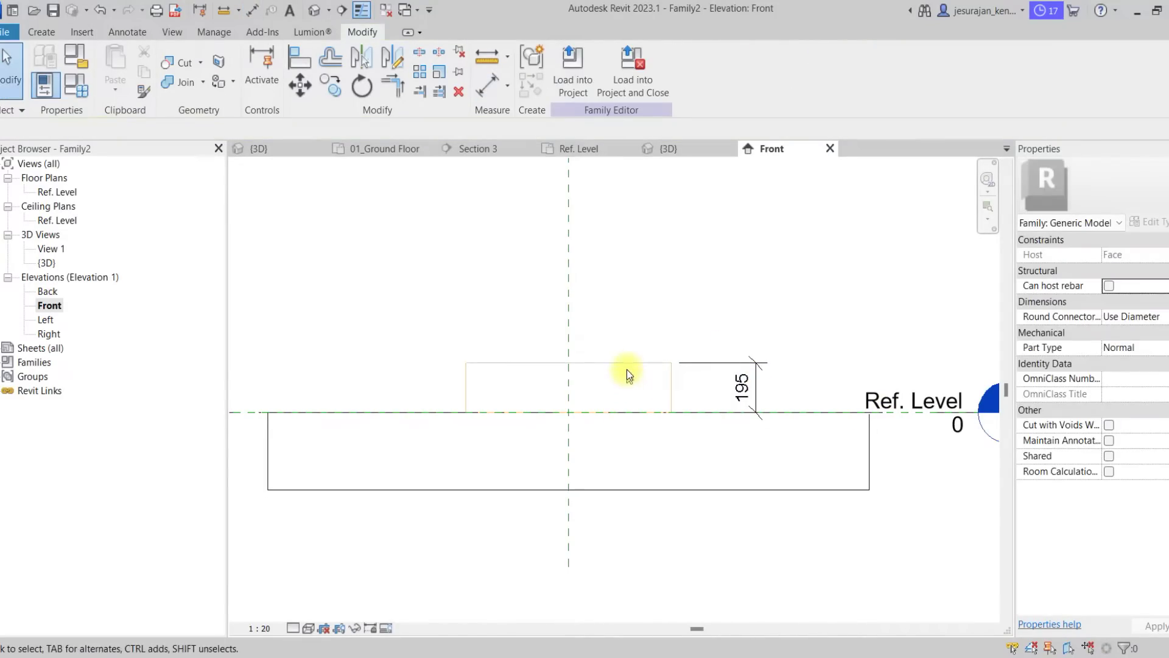
click(627, 373)
mouse_move(568, 417)
mouse_down()
mouse_move(573, 449)
mouse_move(572, 432)
mouse_up()
- Label the void's depth dimension with a new instance family parameter named Depth
click(727, 432)
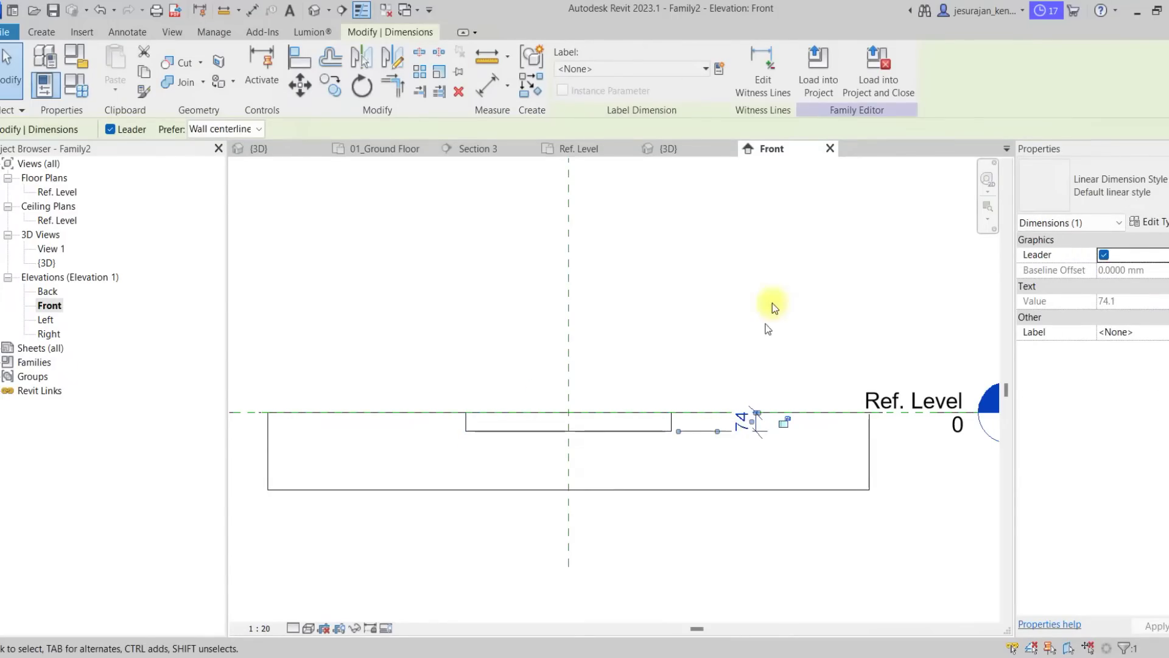
click(696, 66)
click(695, 66)
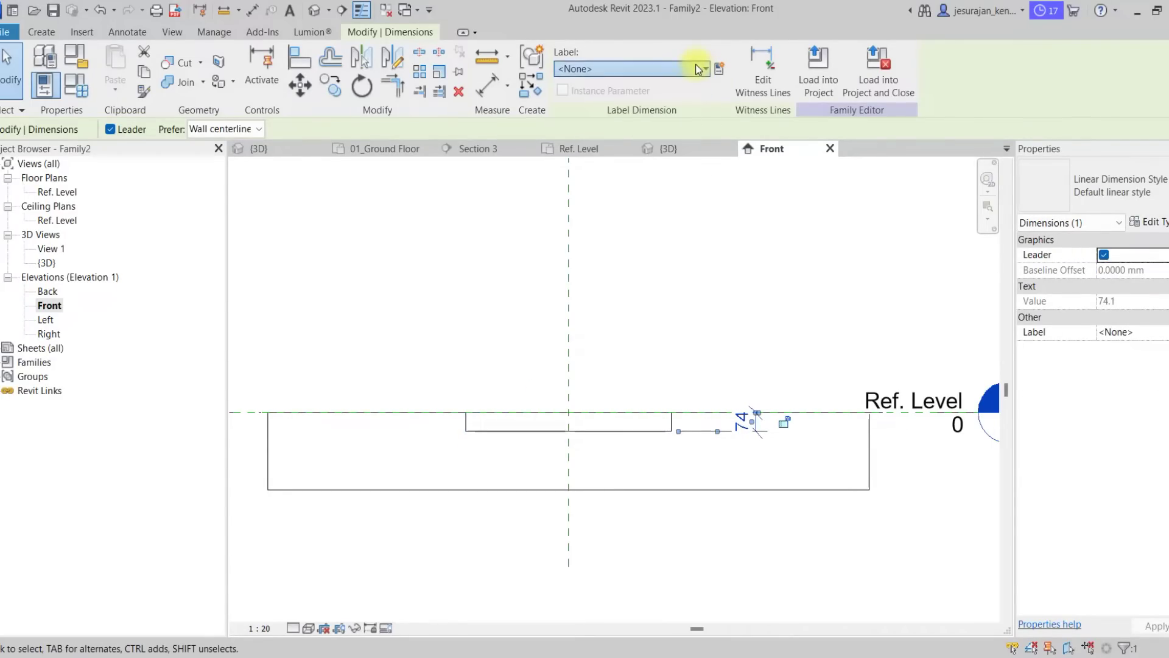
click(728, 68)
text(Depth)
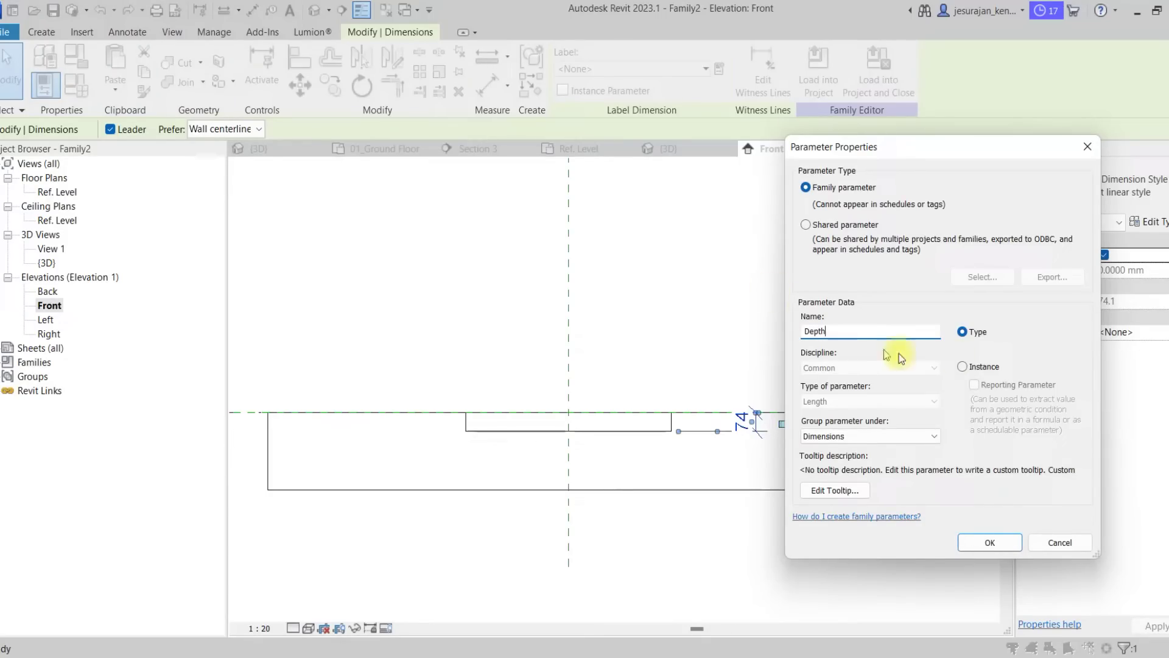
click(982, 367)
click(990, 543)
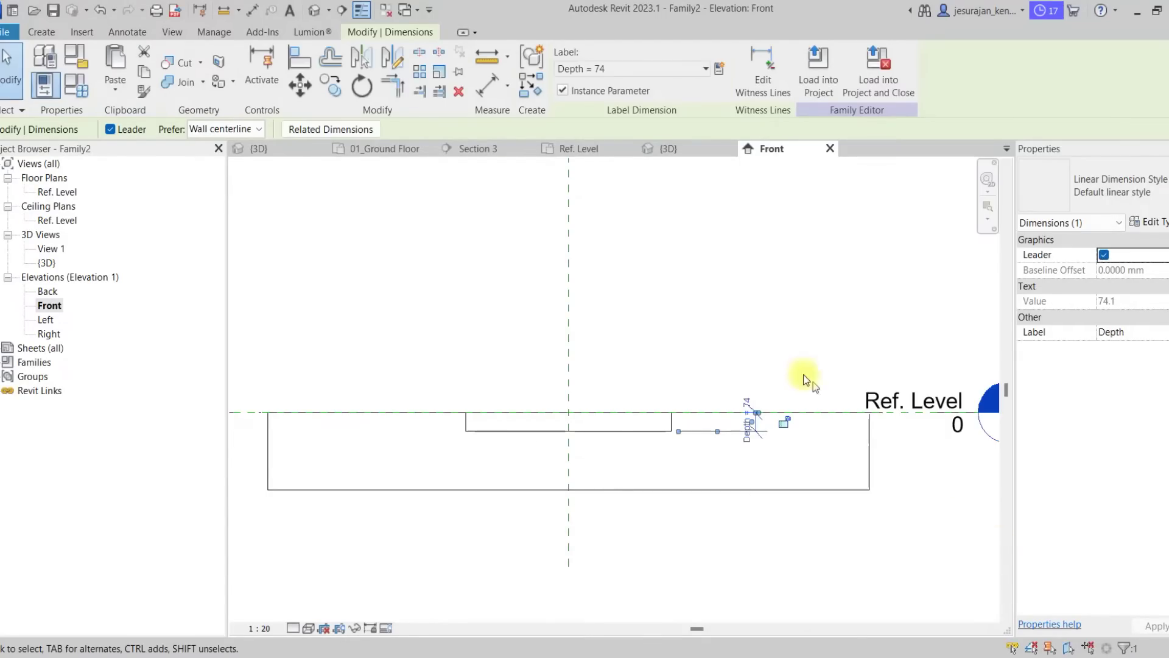
- Set the void's Depth dimension to 20 mm
click(732, 300)
click(736, 417)
click(747, 399)
text(20)
key(Return)
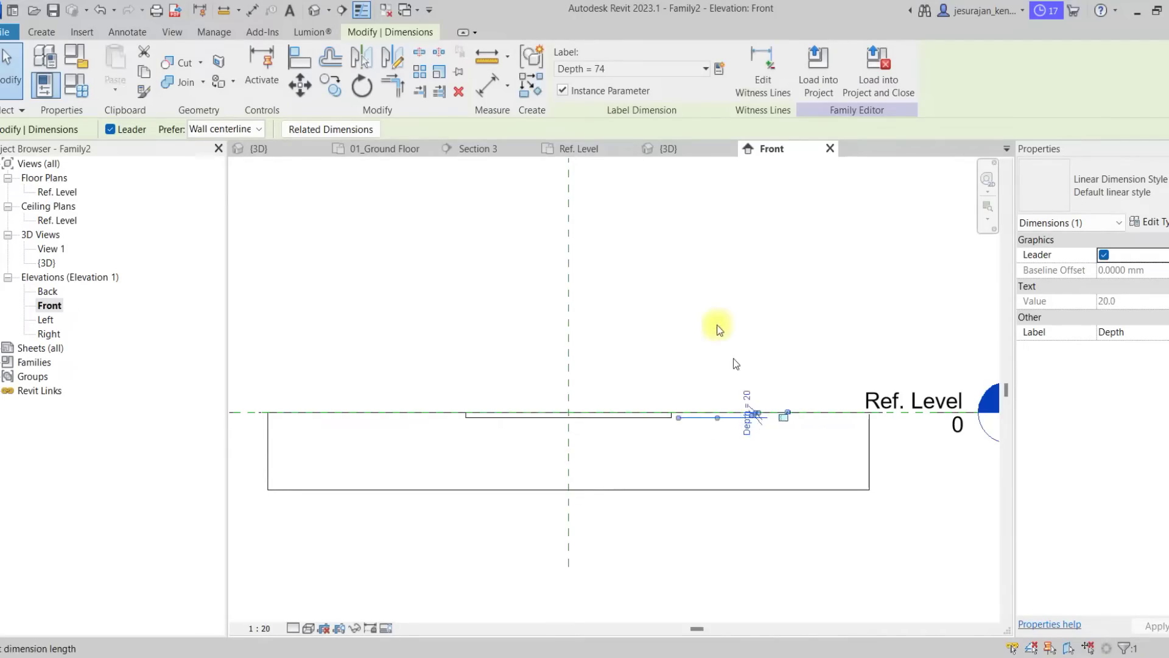
click(704, 310)
- Save the family as "void family face based" with a maximum of 1 backup
key(ctrl+s)
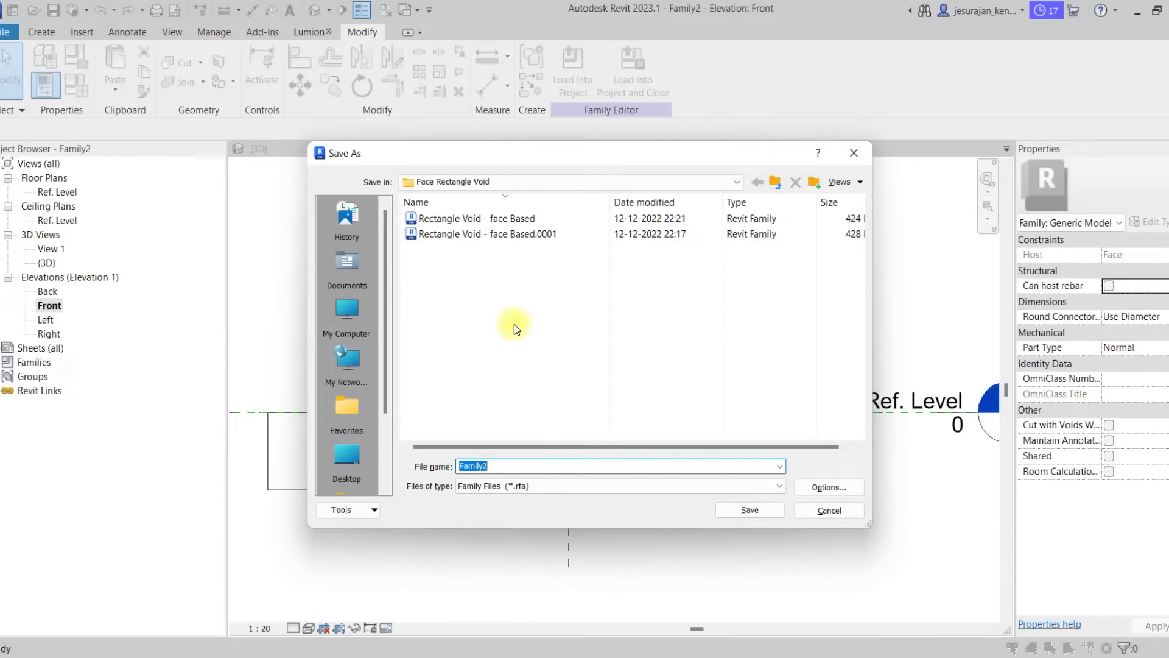
text(voi)
click(817, 488)
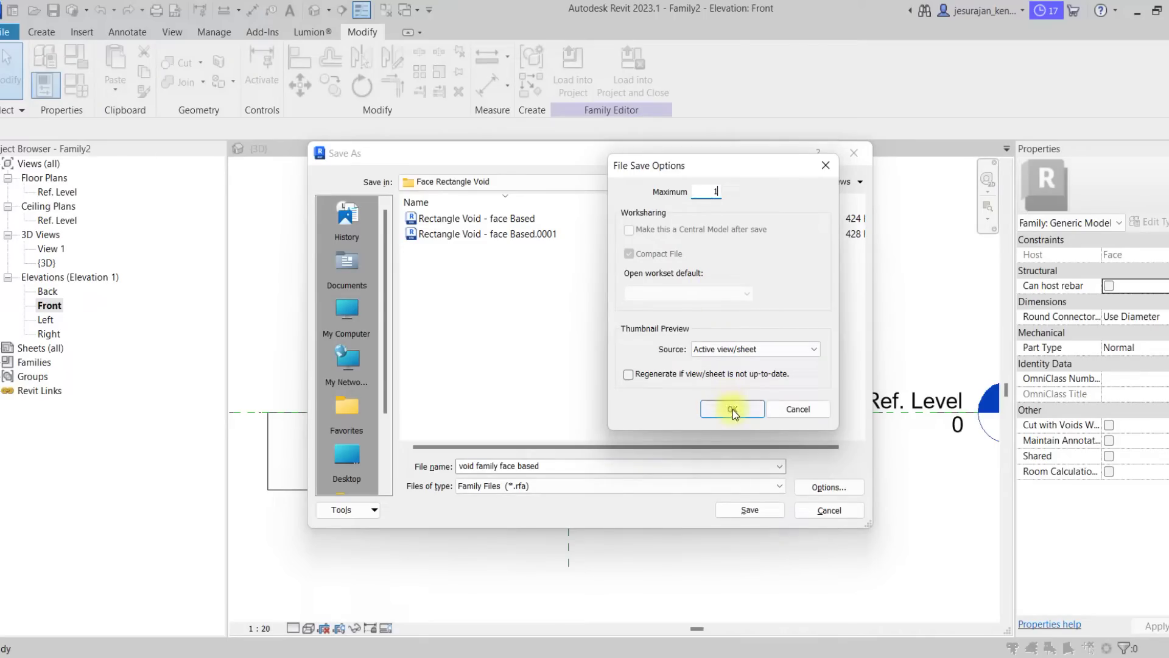
click(732, 410)
click(754, 510)
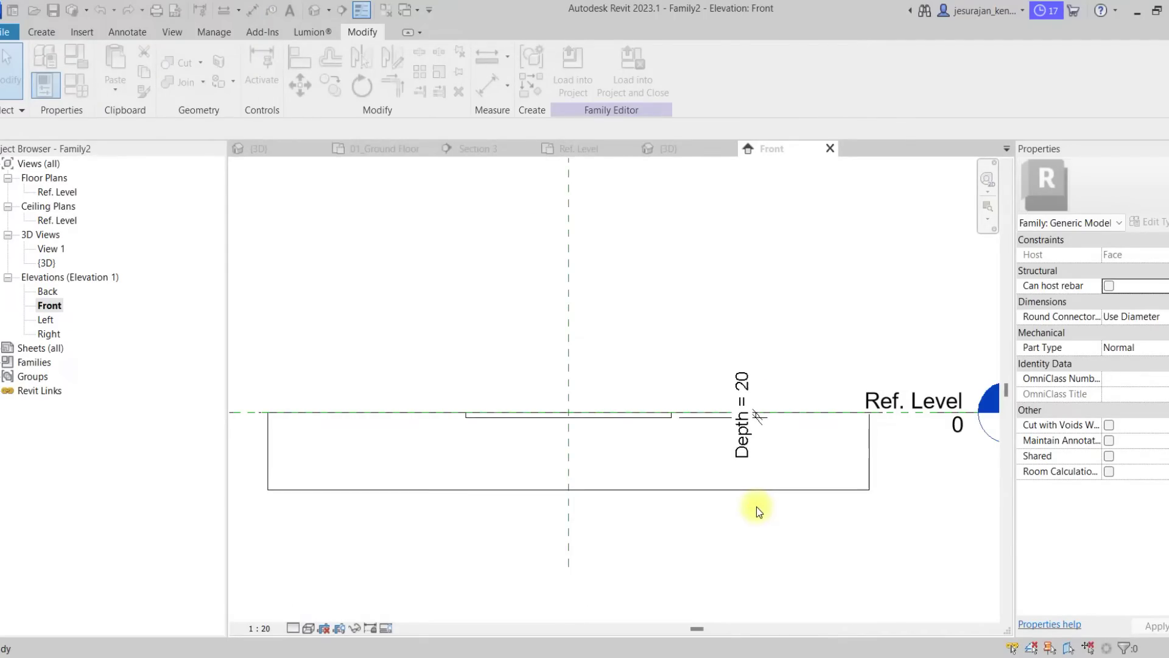
- Load the family into the House Project _01 project, close the family, and show the freestanding wall in 3D without placing an instance
click(642, 79)
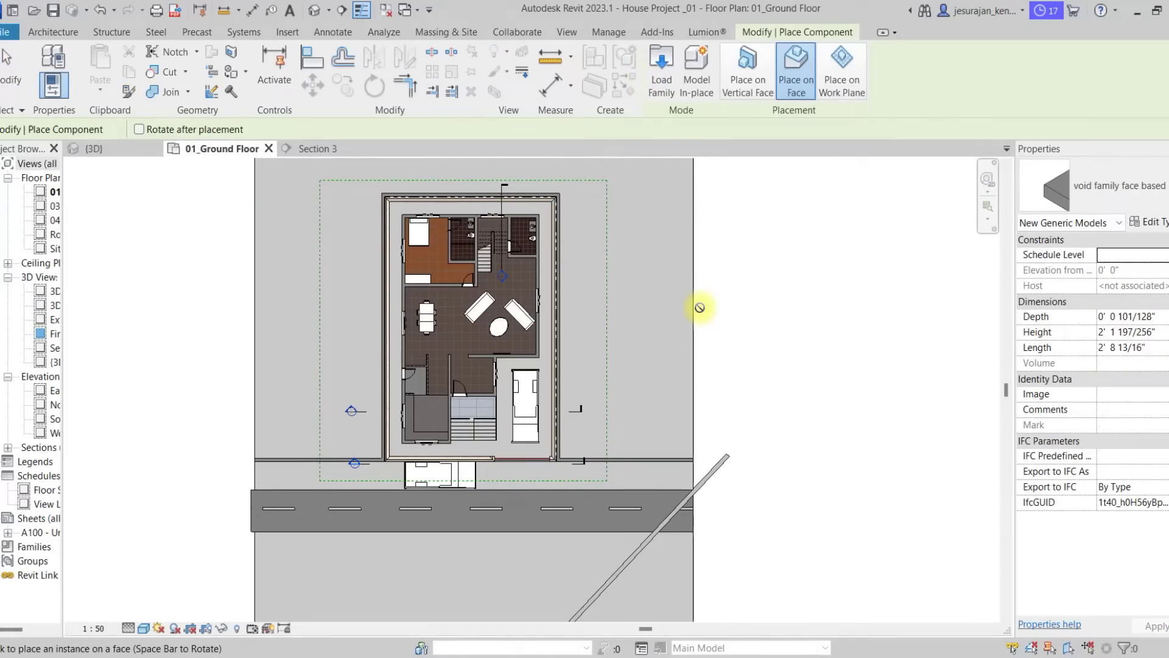
click(315, 10)
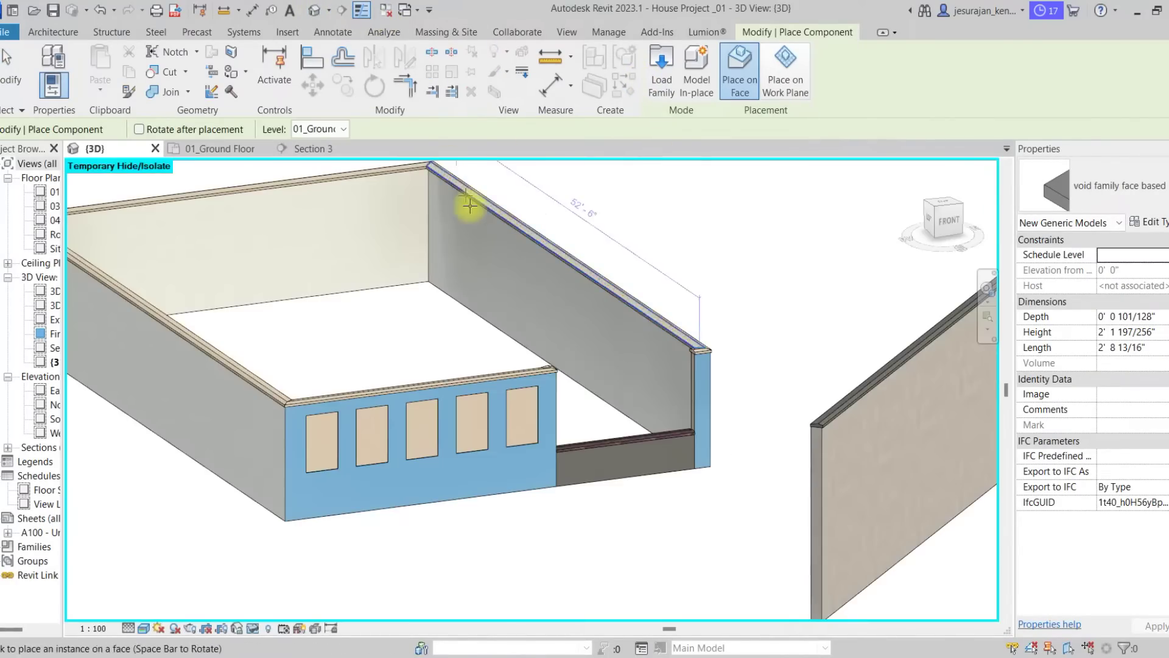
scroll(507, 303, down, 1)
middle_drag(683, 320, 504, 337)
shift+middle_drag(620, 373, 640, 334)
key(Escape)
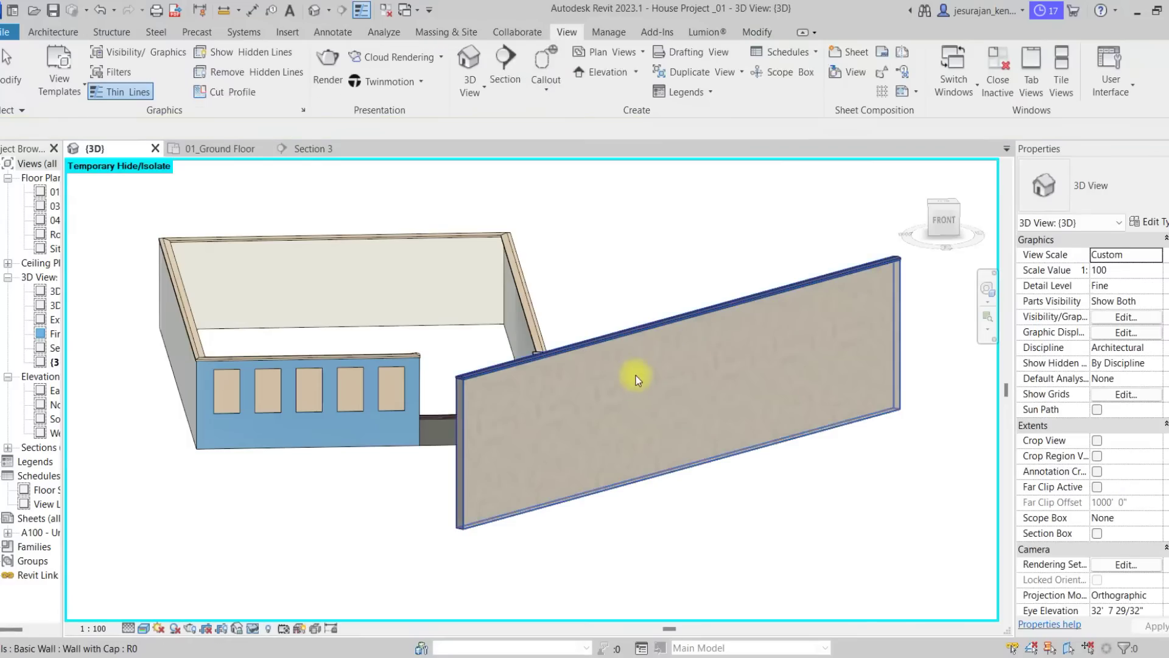
shift+middle_drag(542, 287, 581, 292)
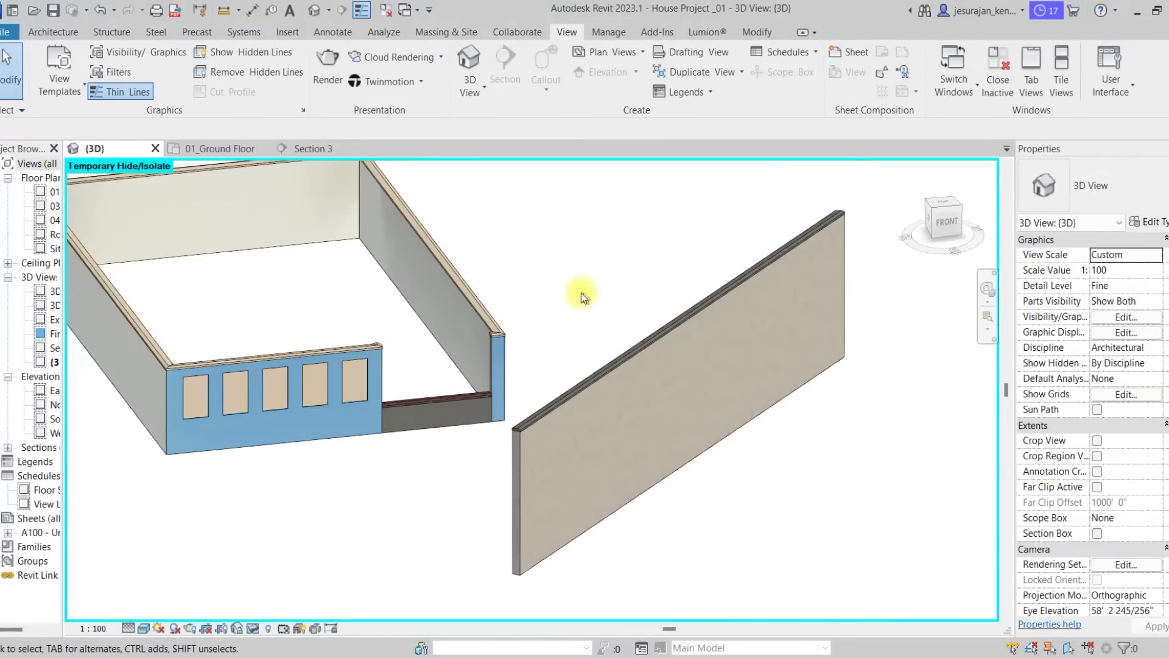
- Place a "void family face based" component on the front face of the freestanding Wall with Cap, near its left end
click(67, 32)
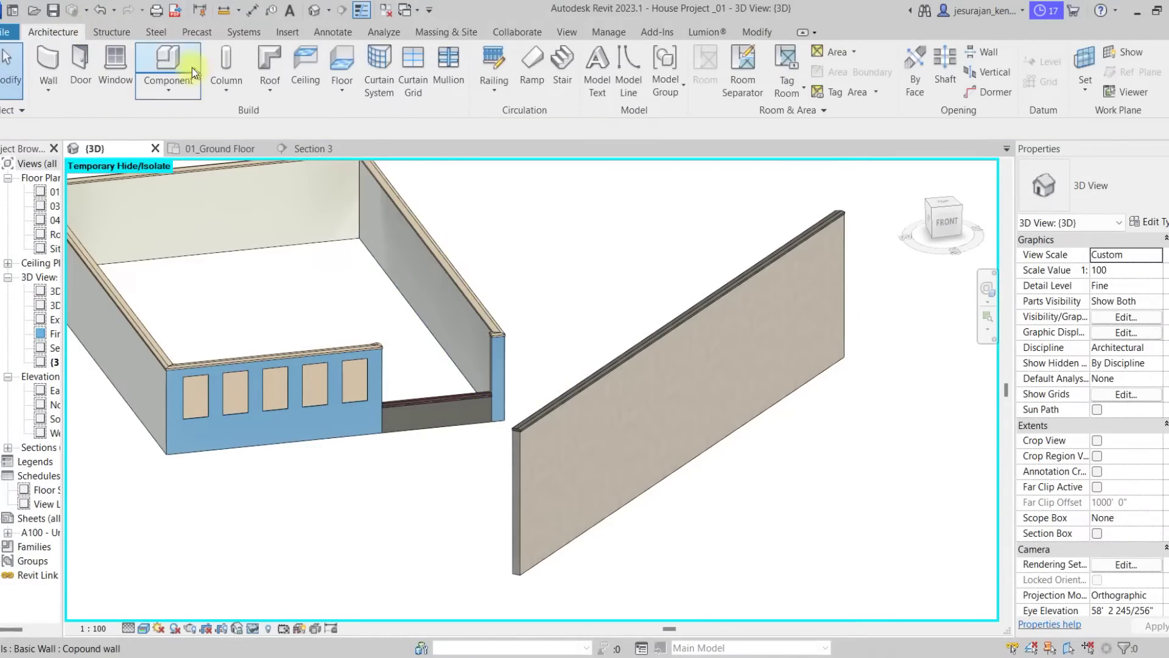
click(173, 53)
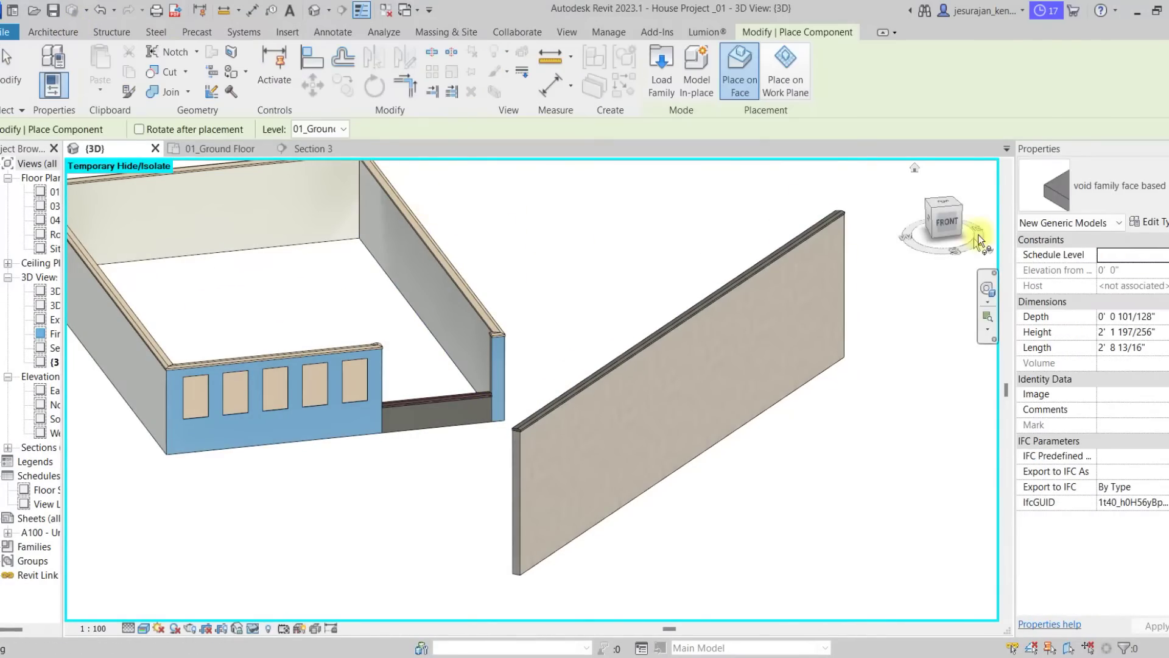
click(1081, 176)
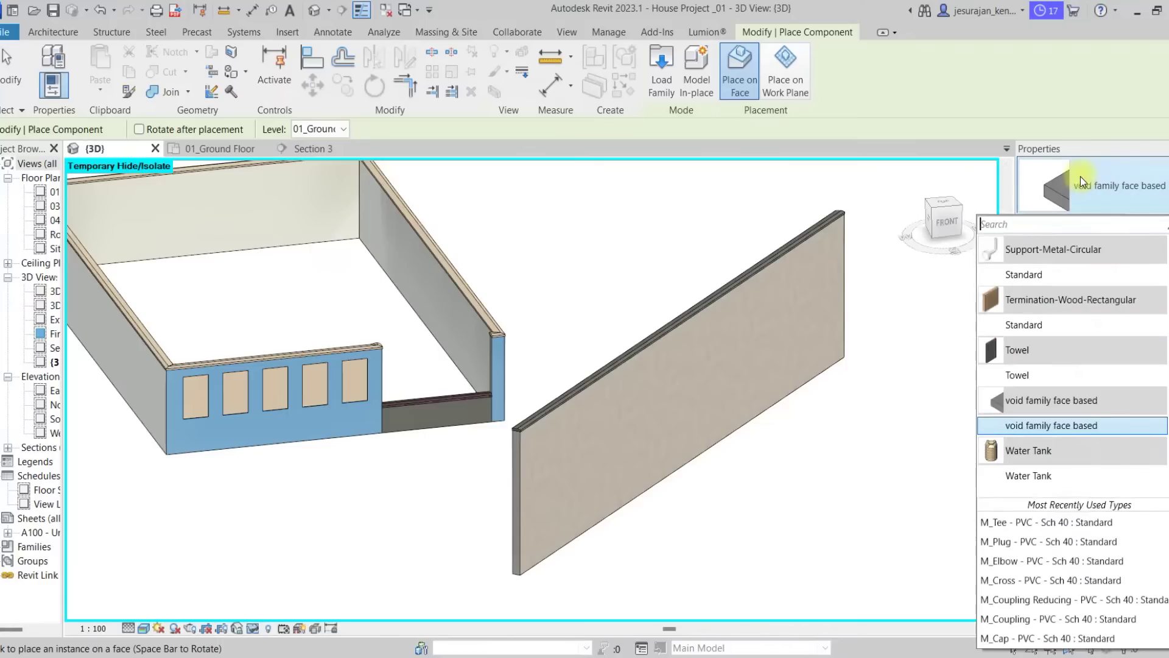
click(1025, 426)
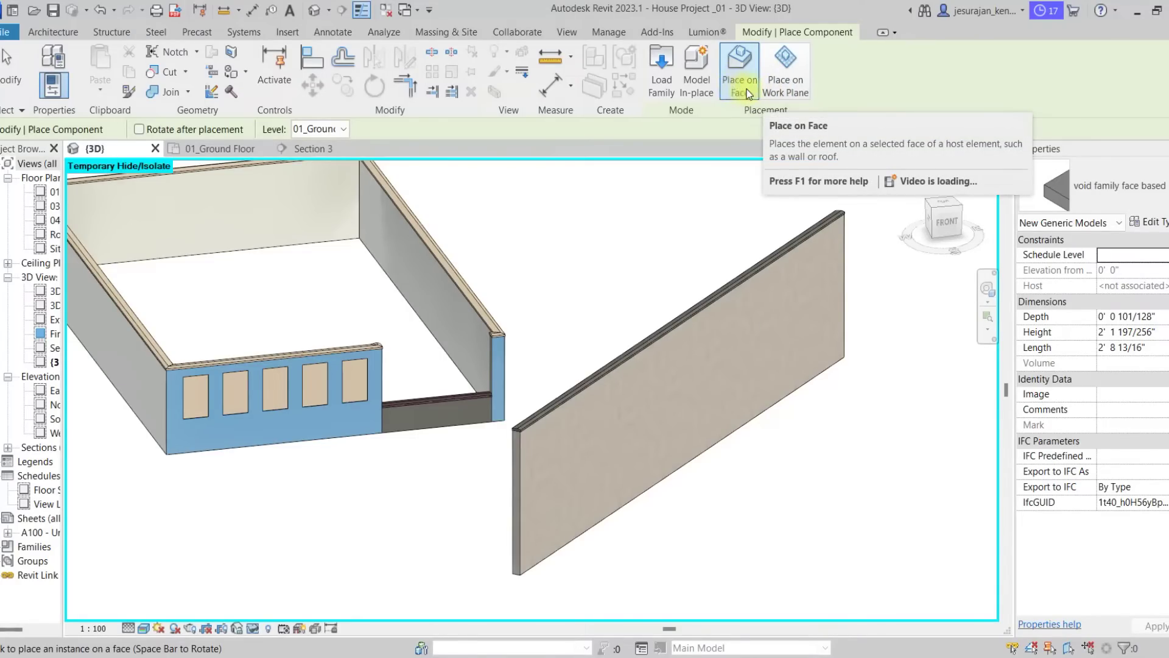
scroll(599, 453, up, 4)
click(614, 473)
key(Escape)
key(Escape)
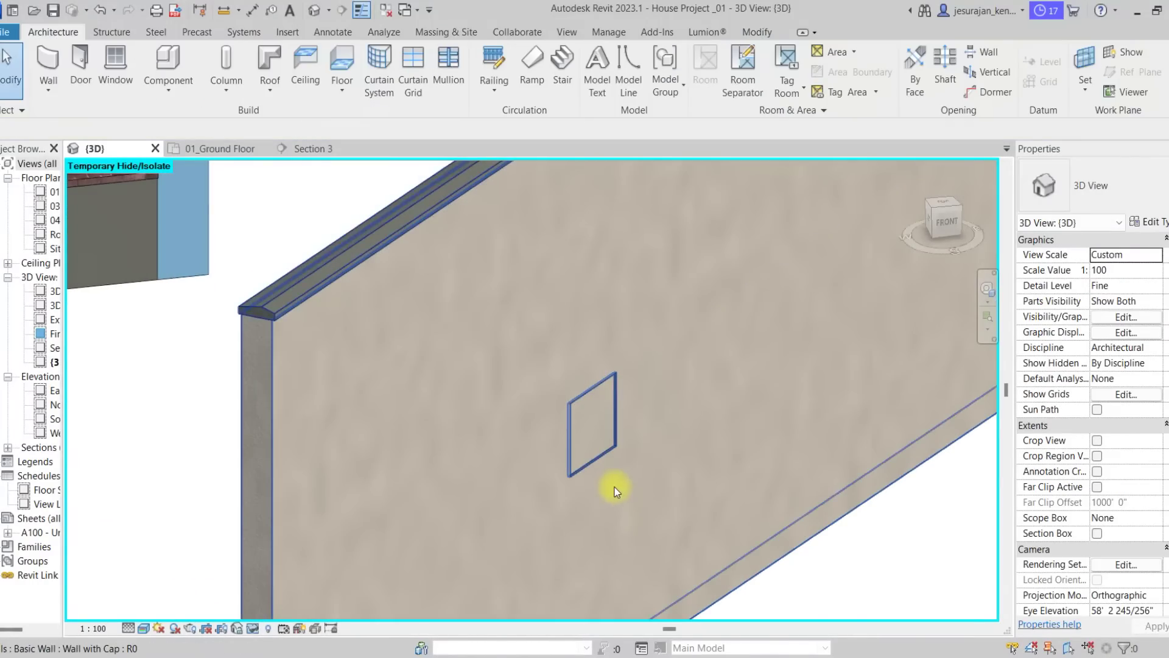
- Examine the placed void's Depth, Height and Length properties and its recess, comparing it with the five-panel compound wall
scroll(611, 475, up, 3)
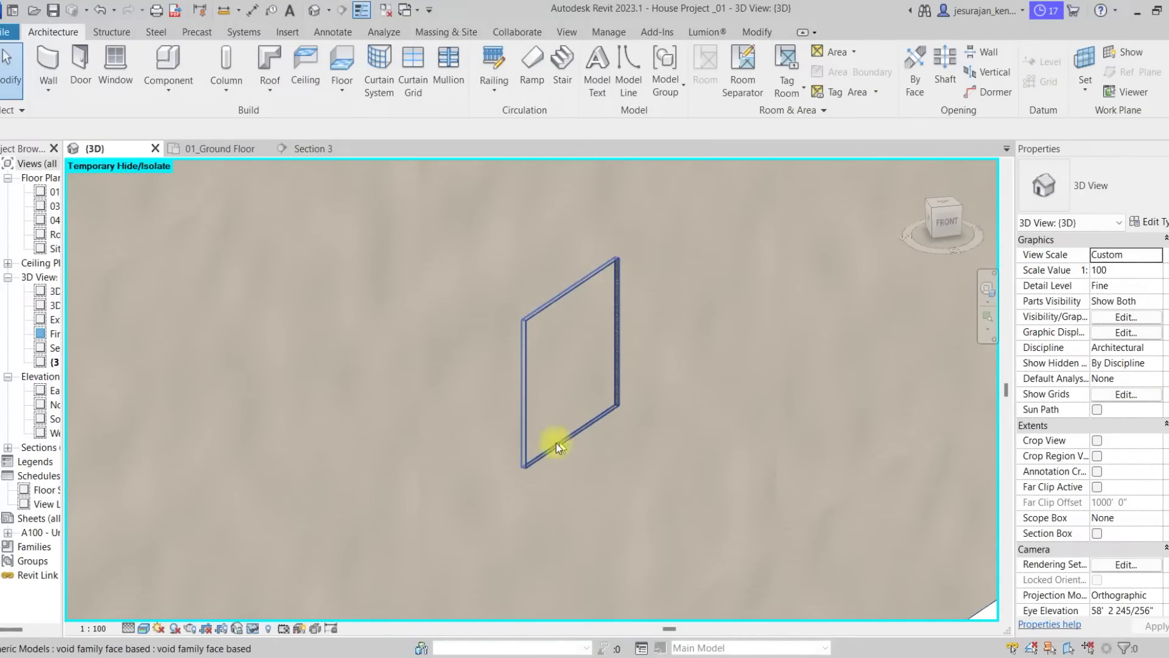
click(615, 302)
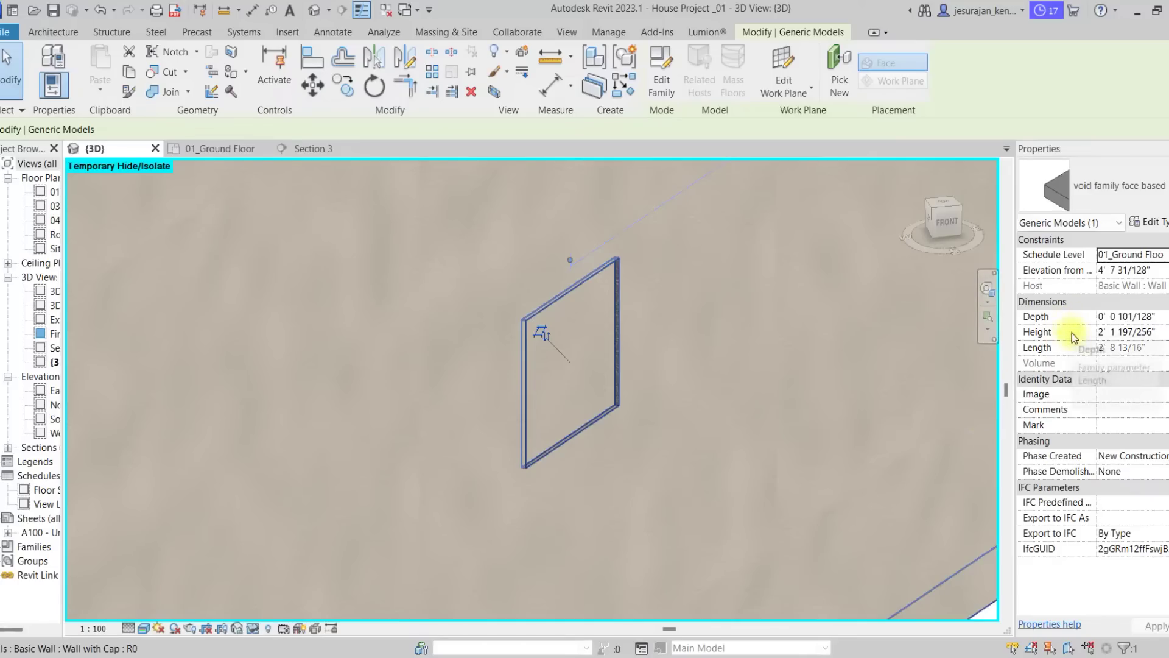
click(1162, 314)
key(Escape)
key(Escape)
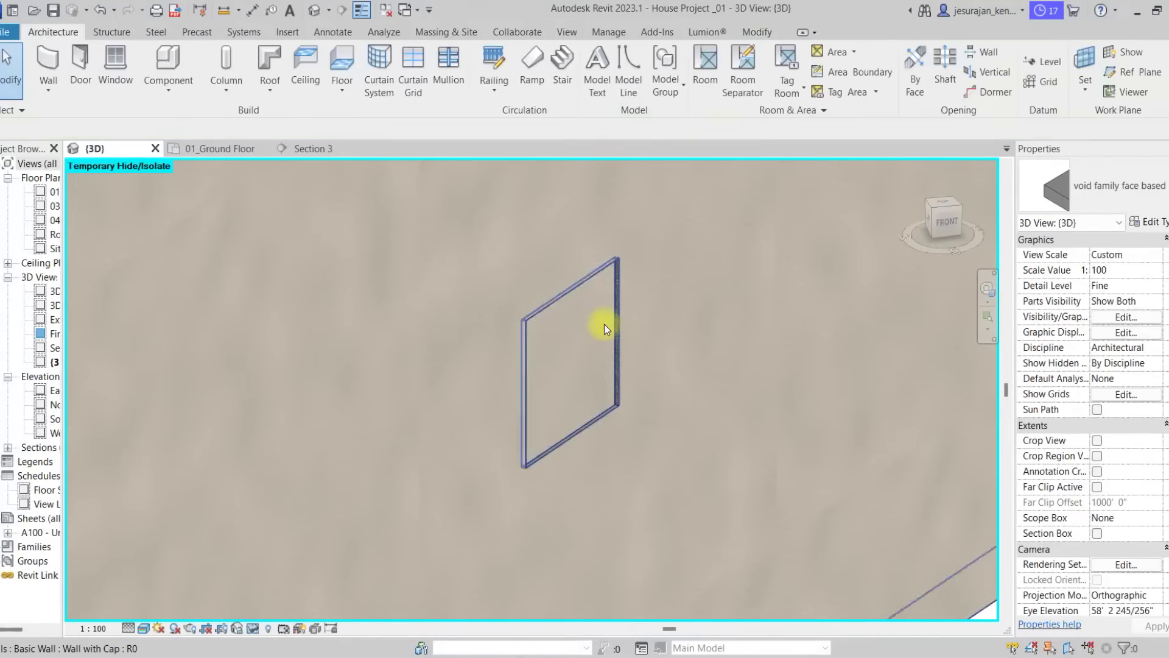
scroll(604, 324, down, 5)
shift+middle_drag(713, 329, 676, 341)
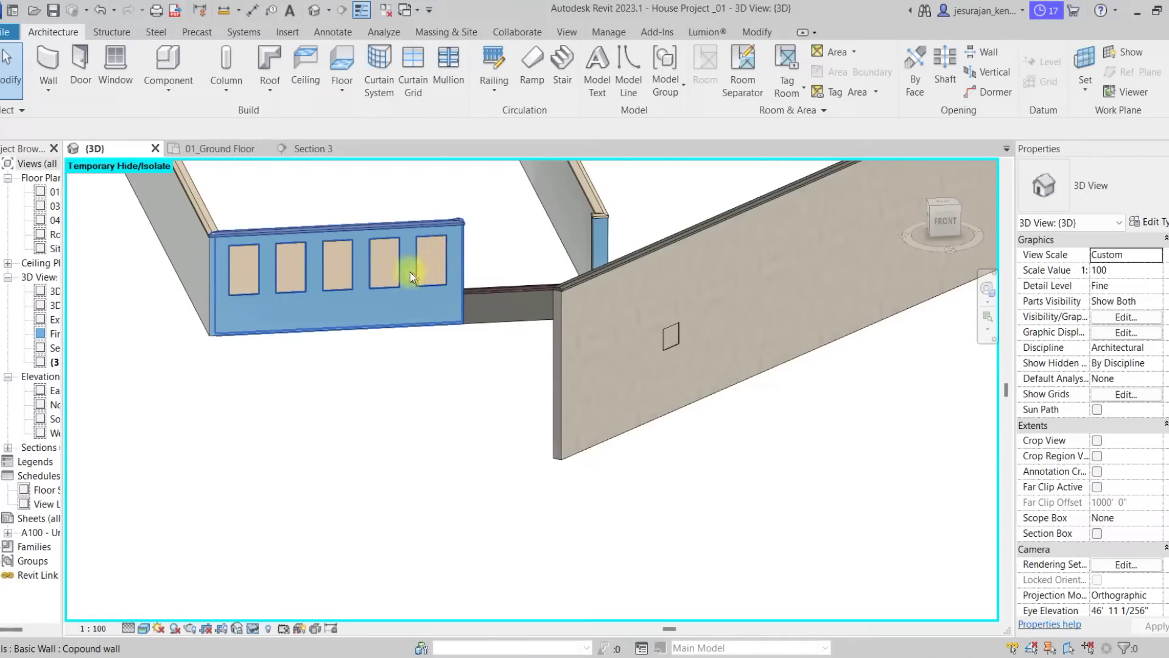
scroll(670, 332, up, 5)
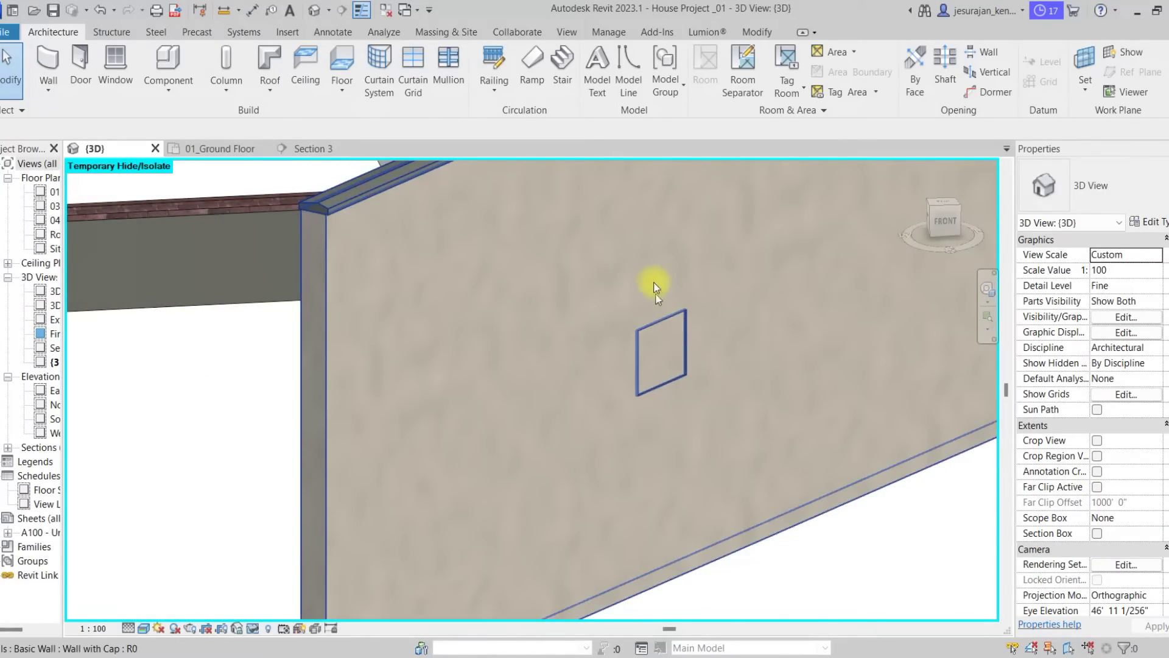
scroll(667, 356, down, 4)
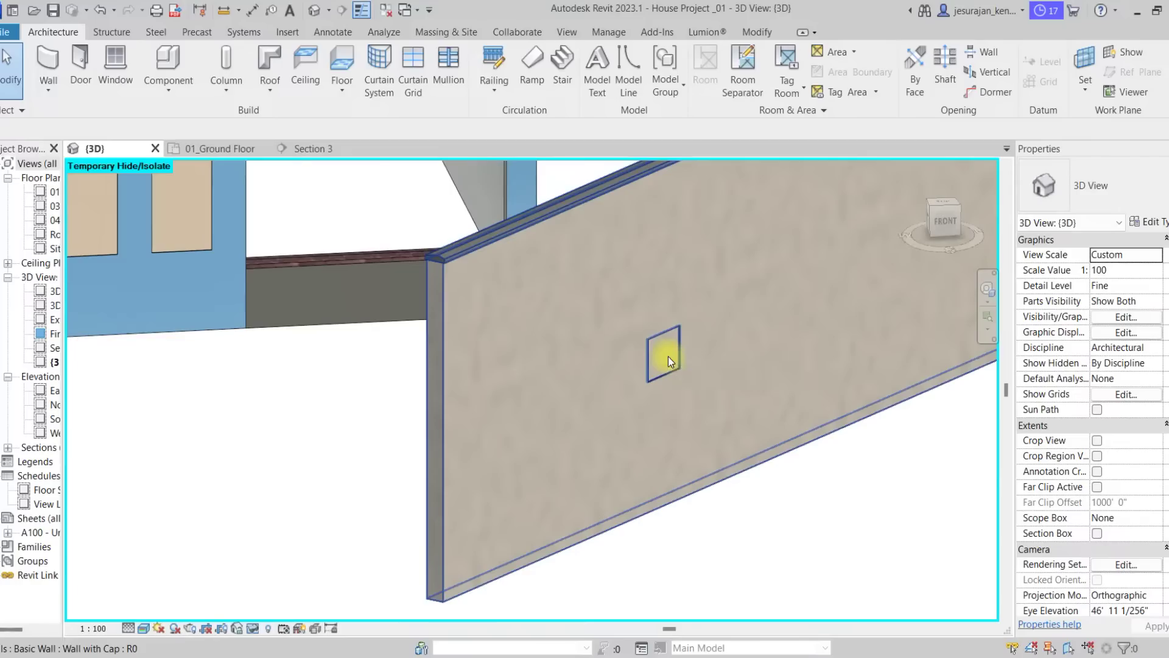
scroll(677, 403, up, 2)
- Paint the front face of the freestanding wall with the Render, Beige, Smooth material
click(764, 33)
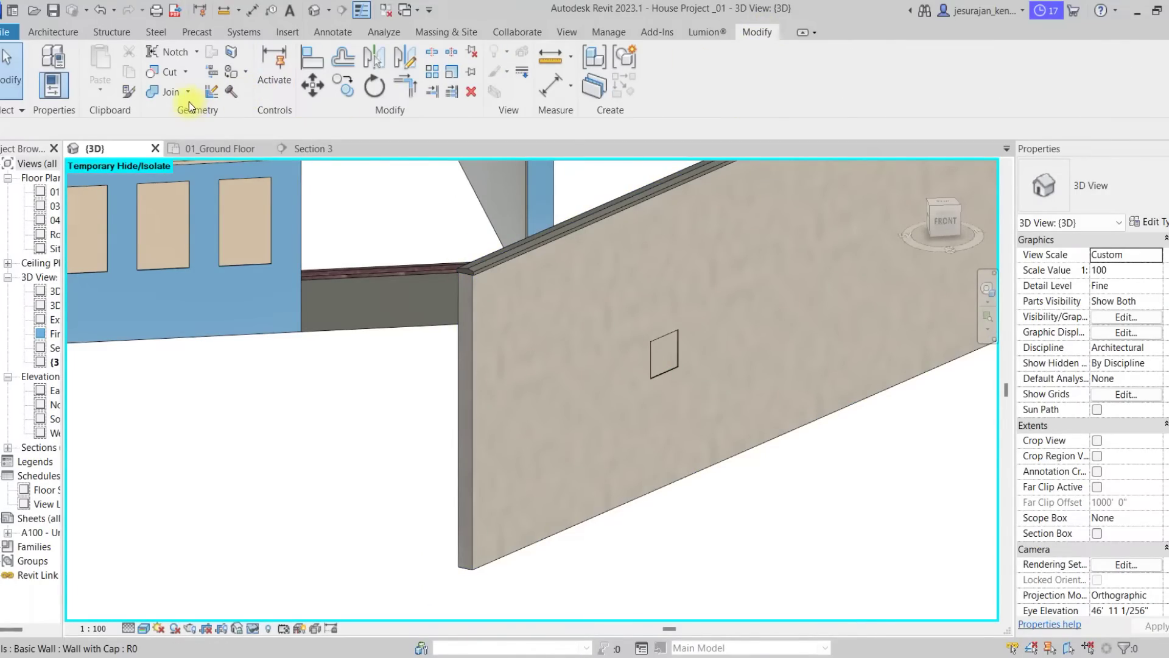
click(230, 73)
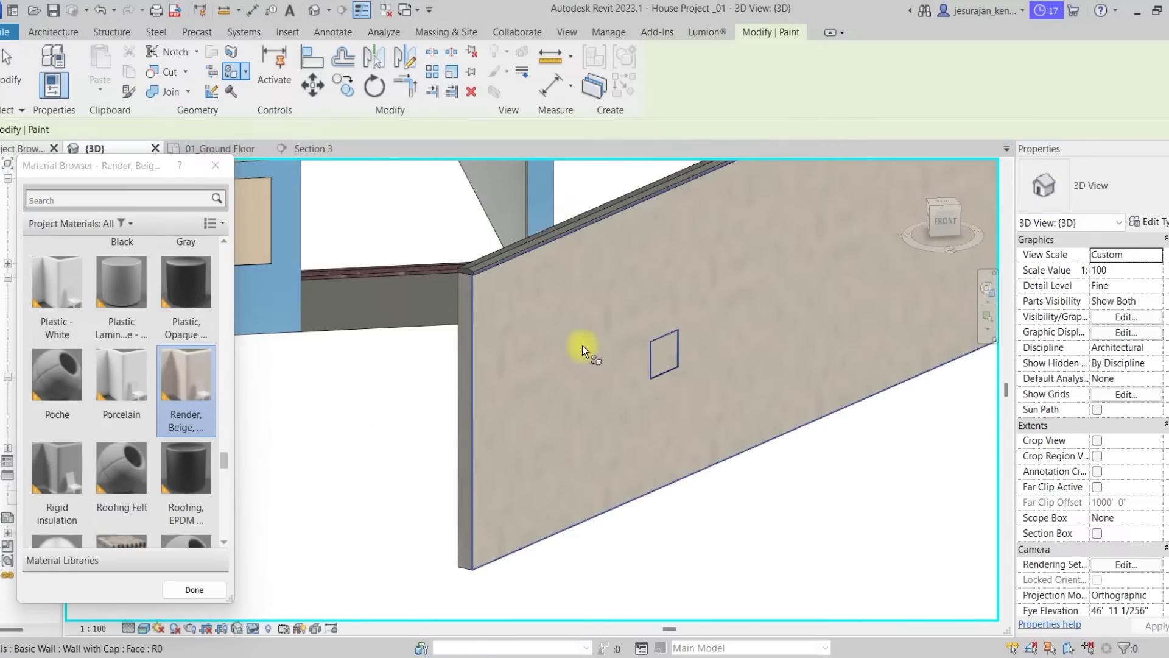
click(628, 383)
- Paint the inner face of the recess and the surrounding wall face with the Porcelain material
click(120, 388)
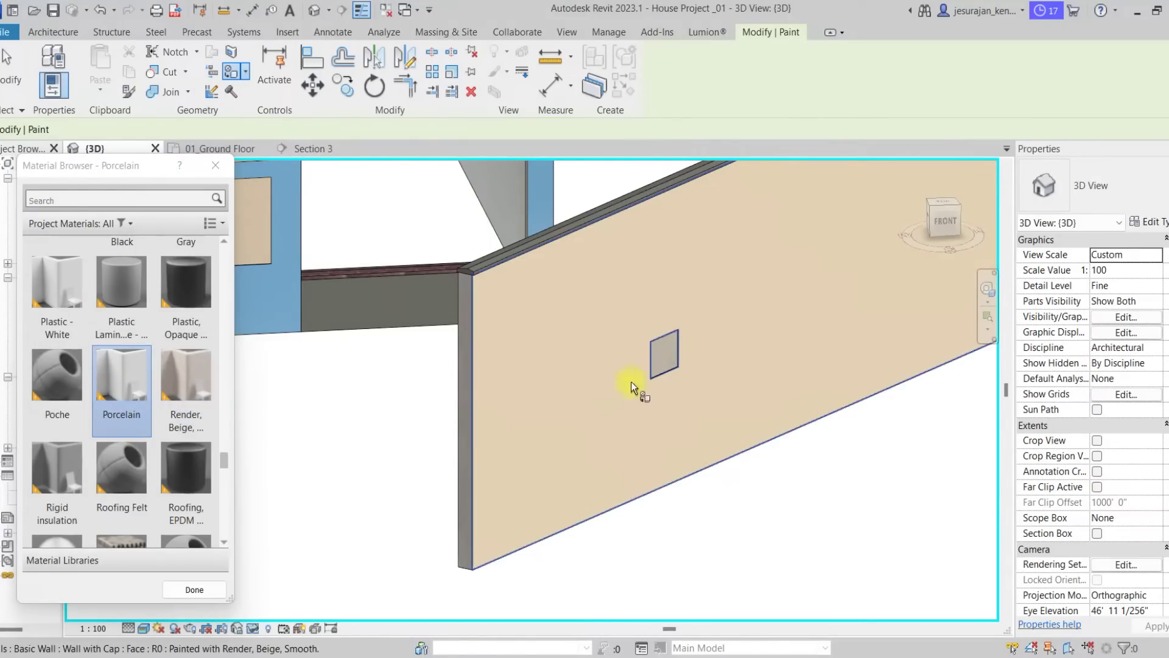
scroll(664, 359, up, 6)
scroll(670, 375, up, 5)
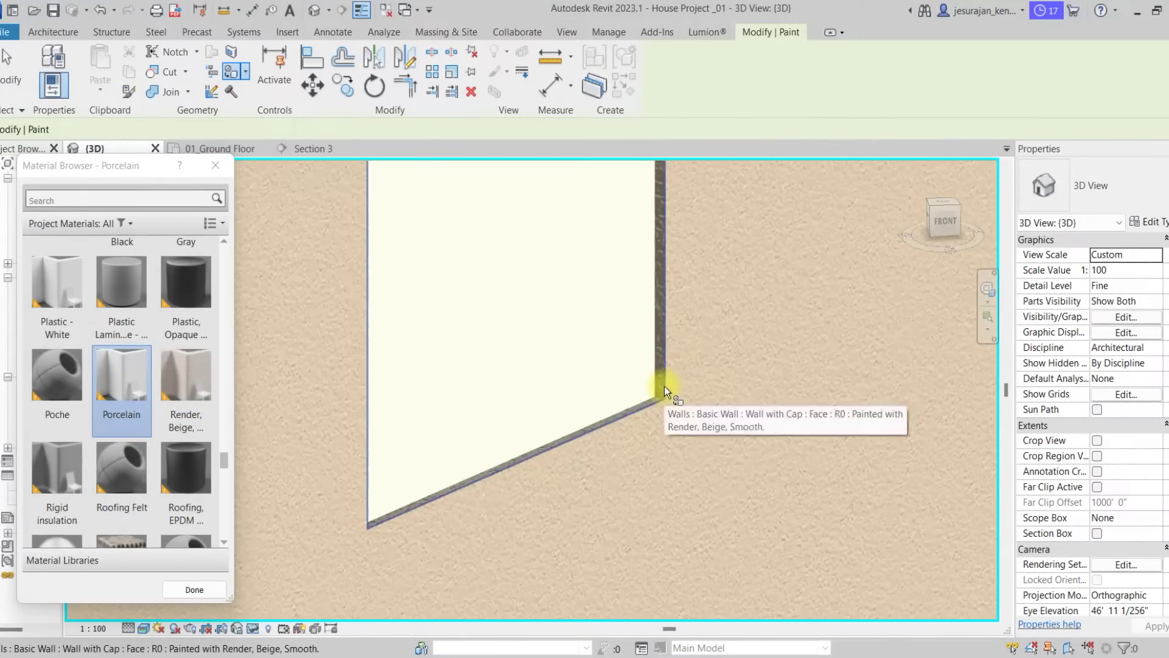
click(645, 413)
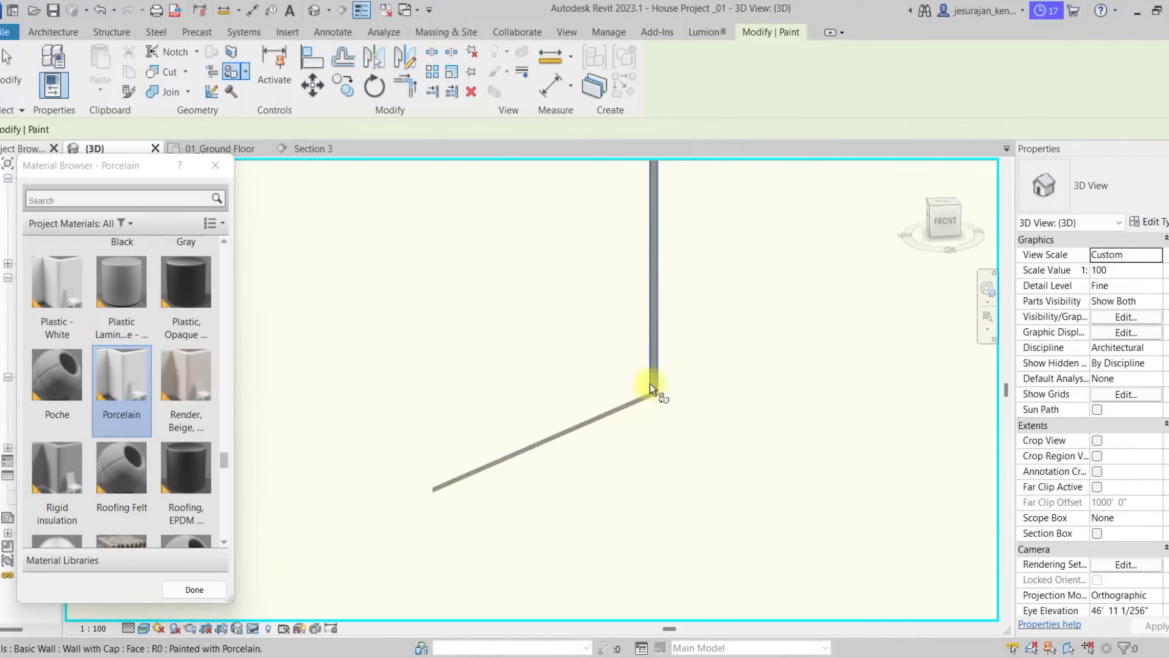
- Paint the wall face around the recess with the Trim material
scroll(650, 383, down, 10)
scroll(170, 393, down, 5)
scroll(134, 387, up, 3)
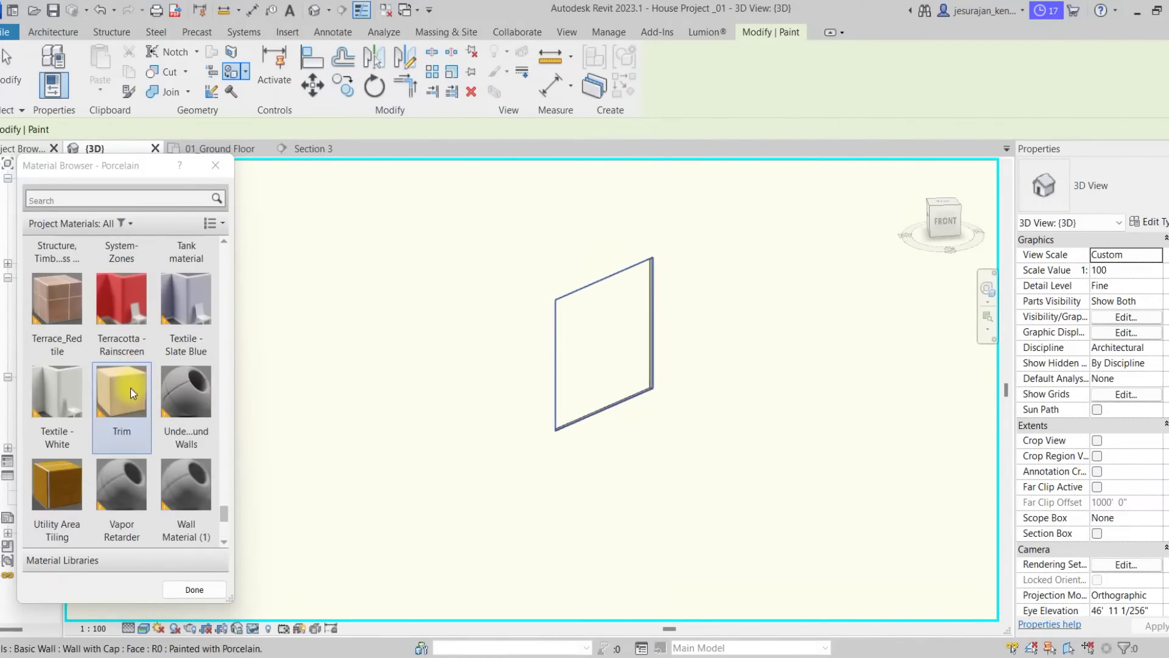
click(134, 389)
click(475, 472)
scroll(649, 379, up, 3)
scroll(649, 379, down, 3)
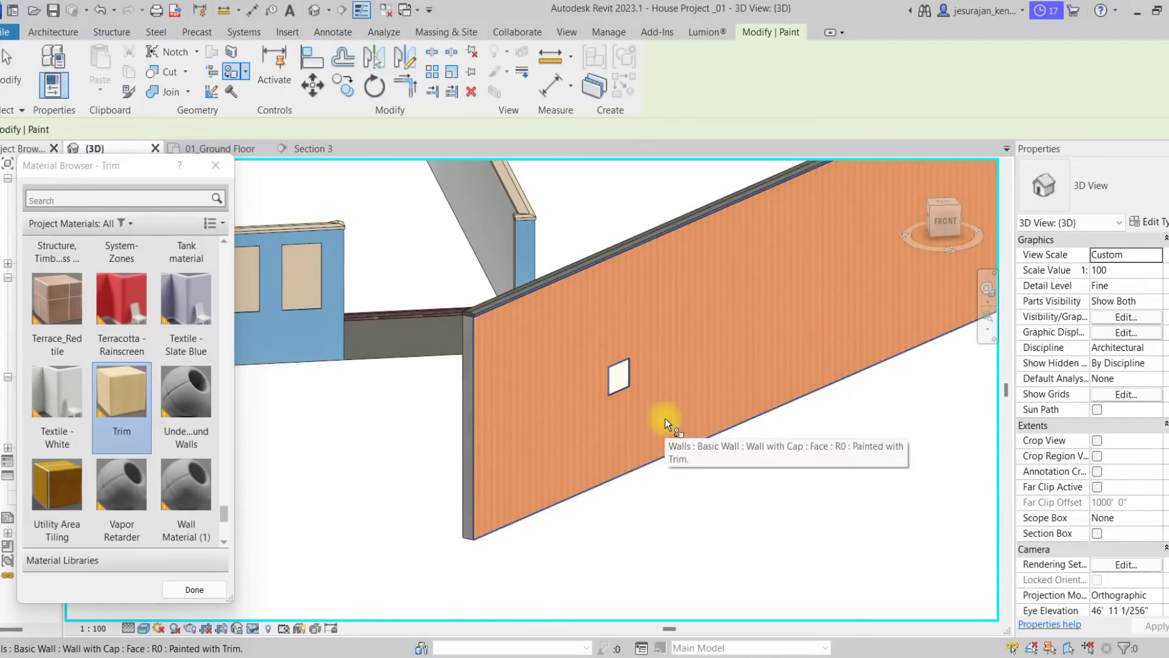
- Paint the wall face around the recess with Pedastel Material and view both walls together
scroll(76, 382, up, 5)
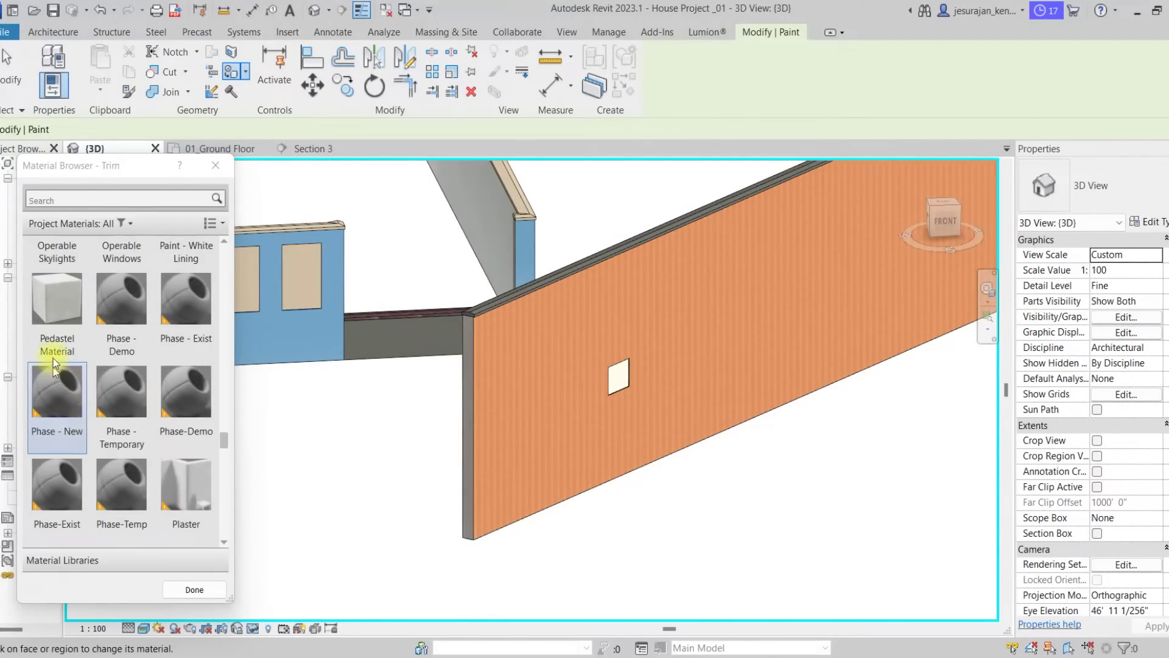
click(57, 301)
click(532, 366)
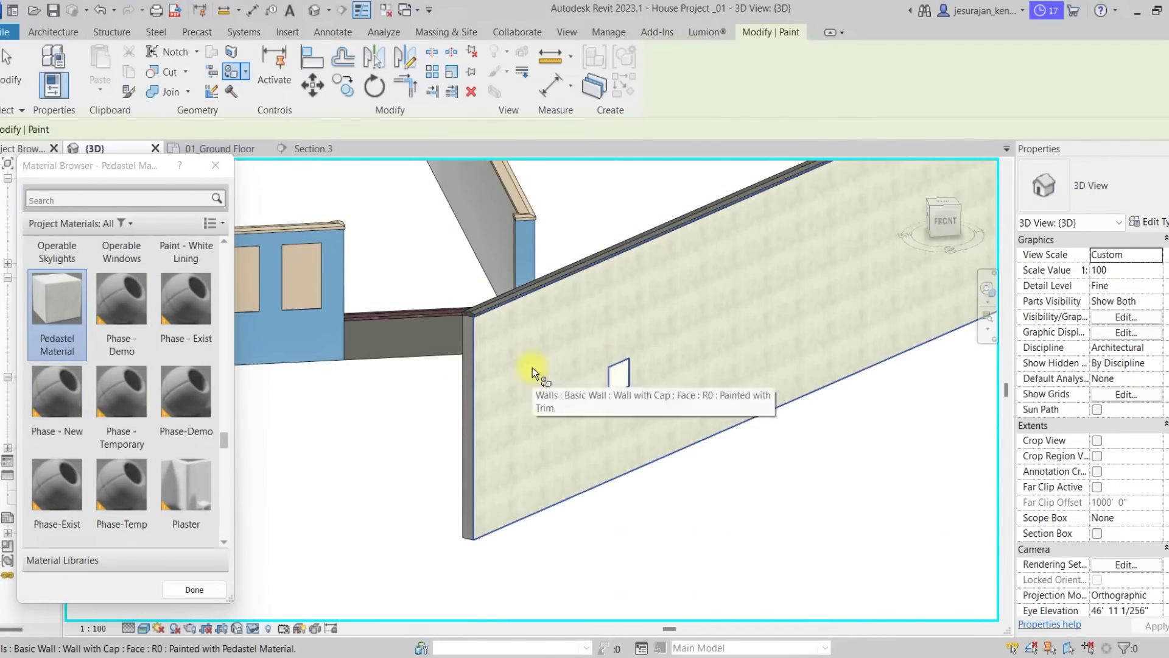
scroll(723, 432, down, 3)
shift+middle_drag(615, 448, 605, 476)
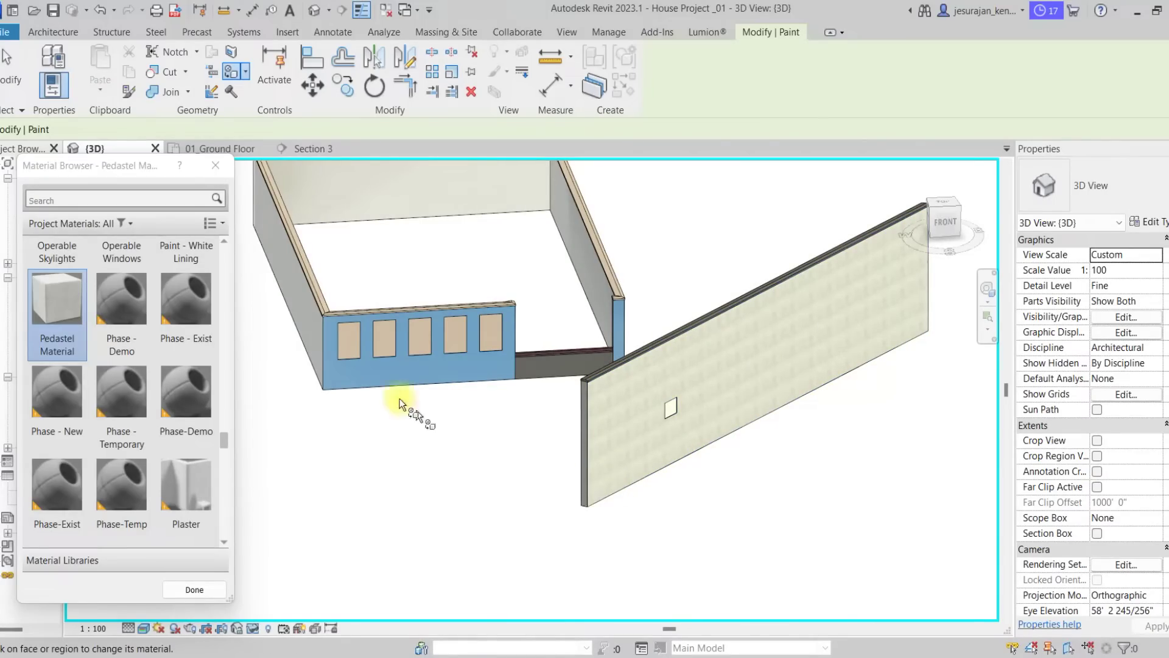
- Finish painting, close the material browser, and view the recess in the freestanding wall
scroll(152, 396, up, 1)
click(215, 168)
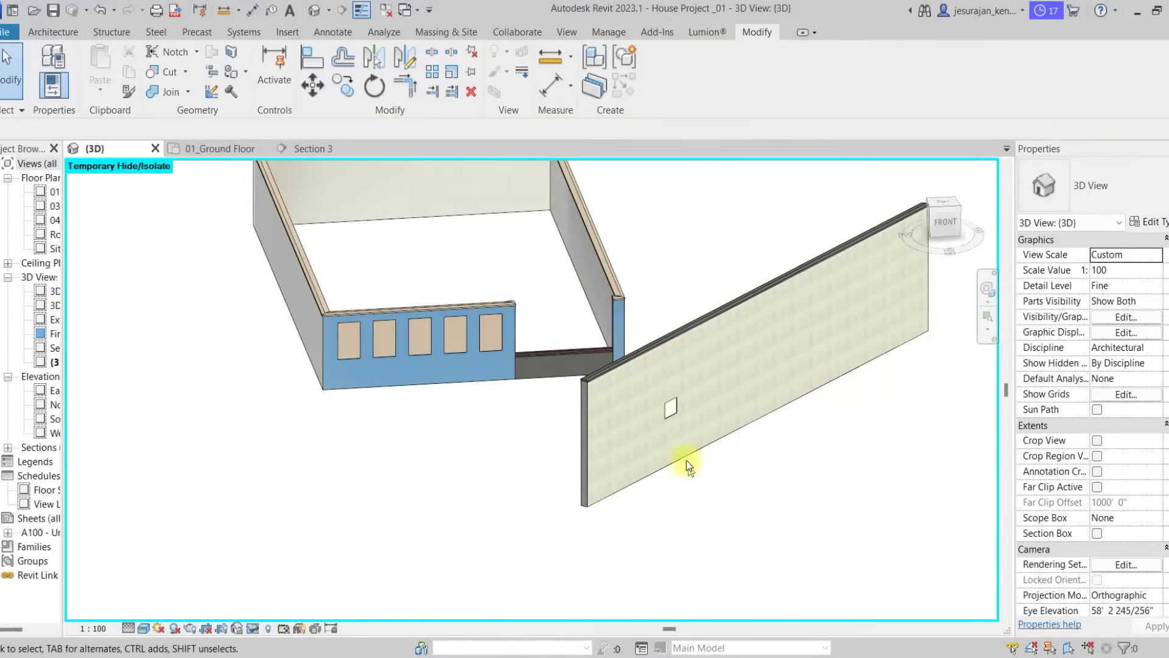
scroll(673, 404, up, 5)
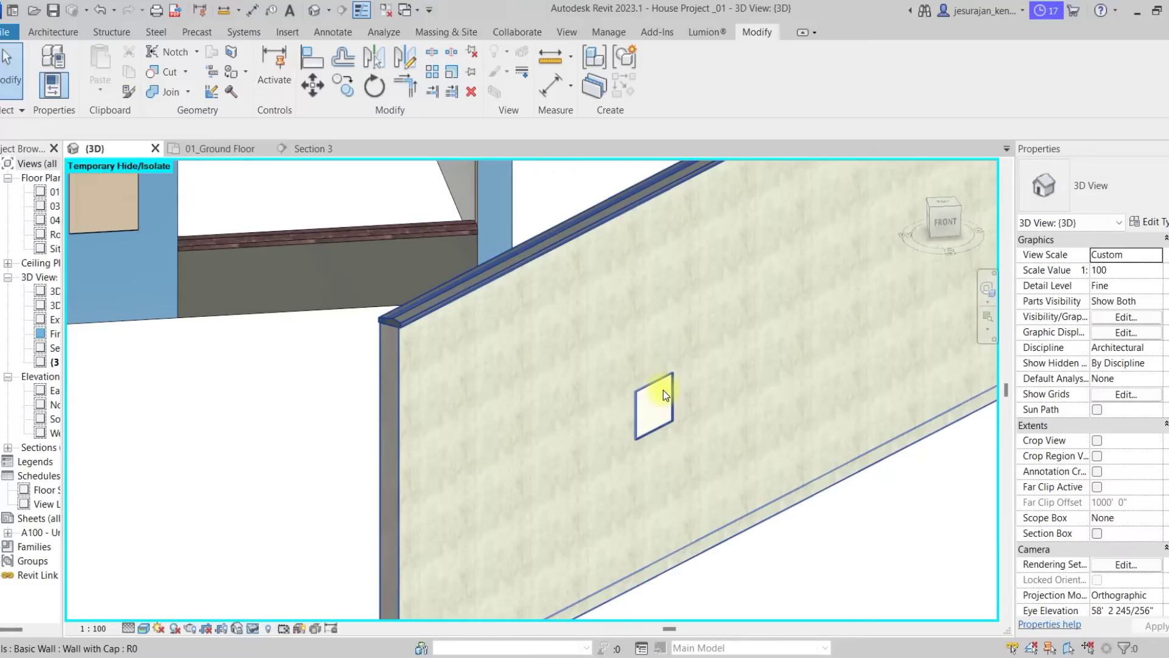
scroll(689, 519, down, 3)
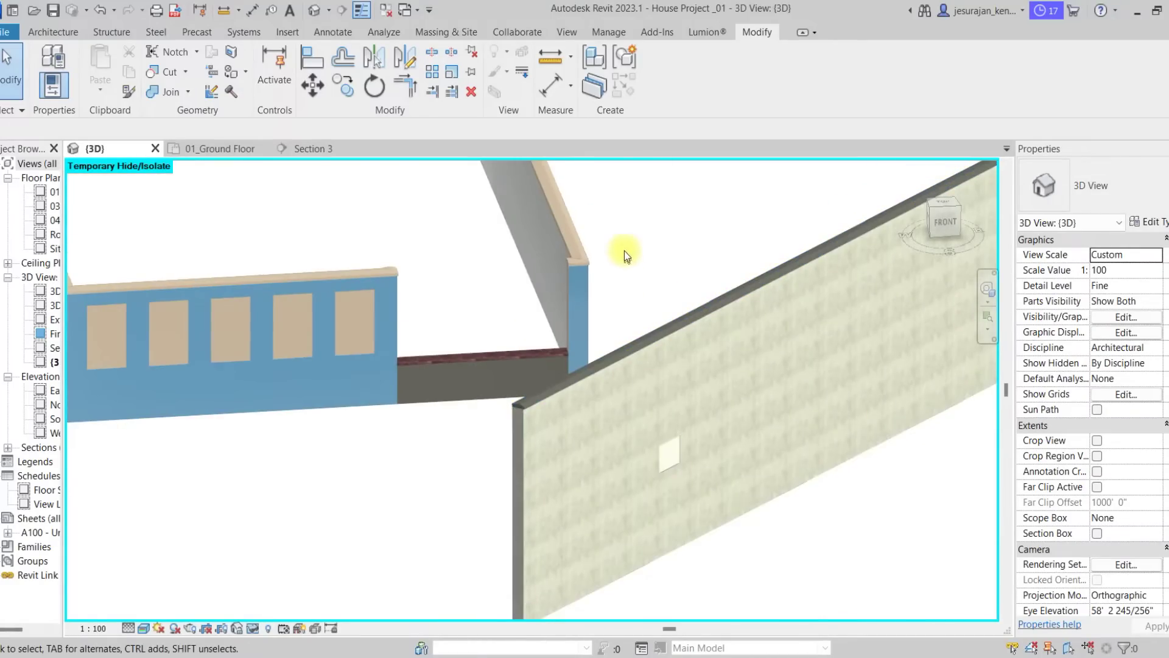
- Set the recess void's height to 4' 0" and its length to 2' 0" on the freestanding wall
click(691, 481)
click(1162, 316)
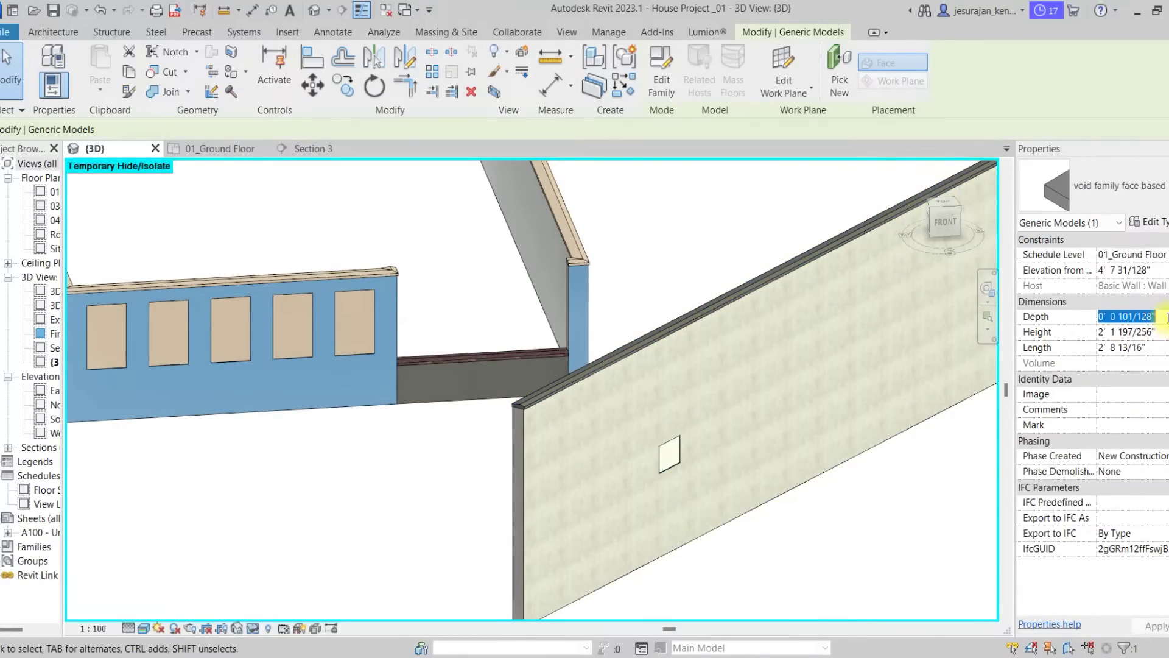
click(1164, 331)
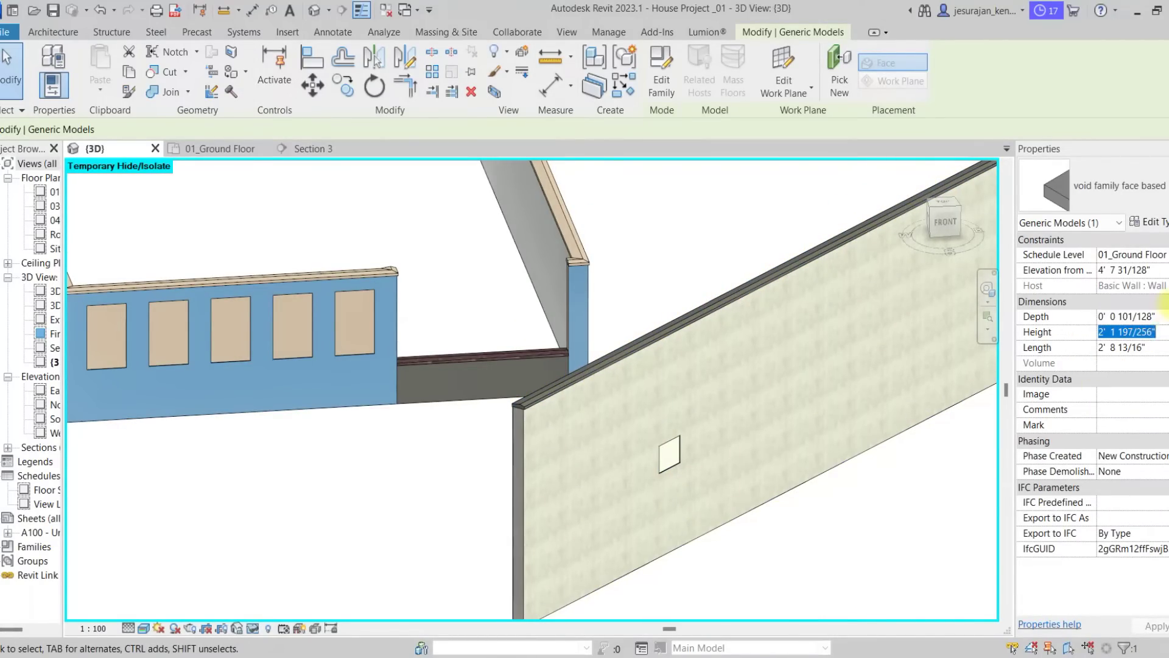
text(4'  0)
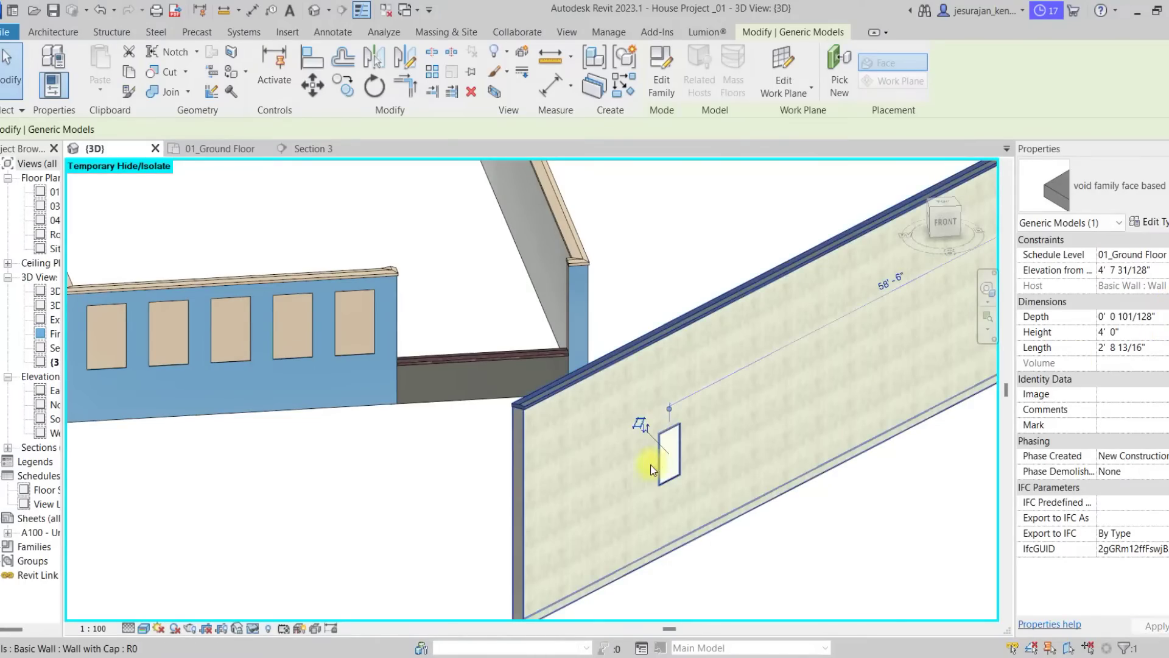
scroll(677, 437, up, 2)
click(1164, 347)
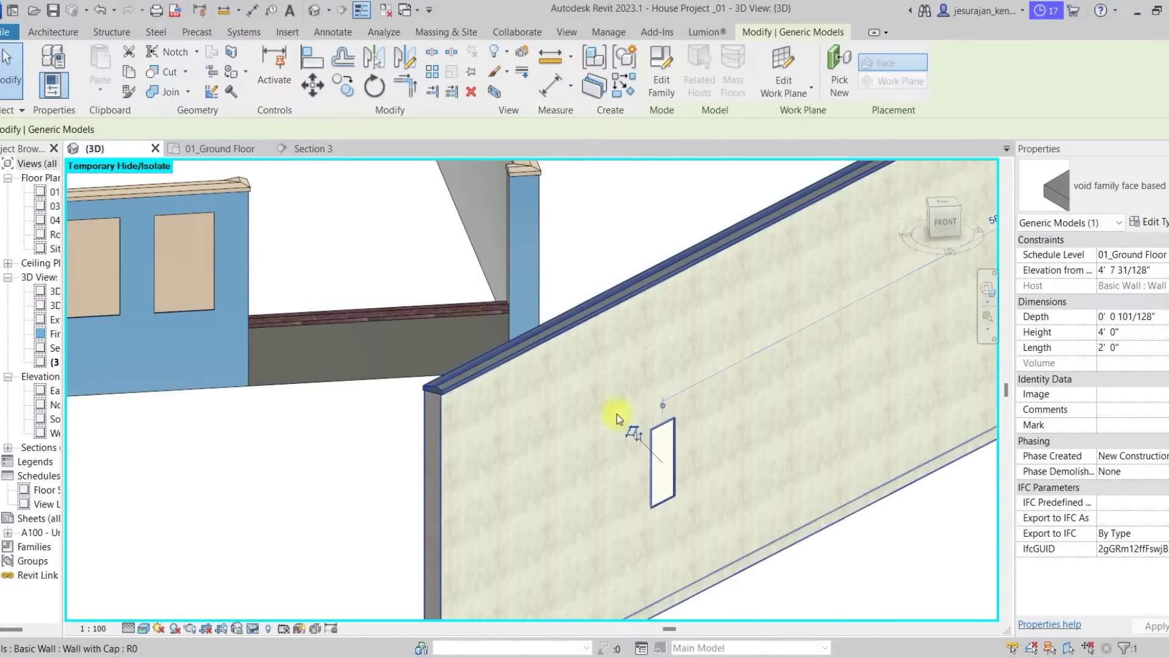
scroll(616, 414, down, 4)
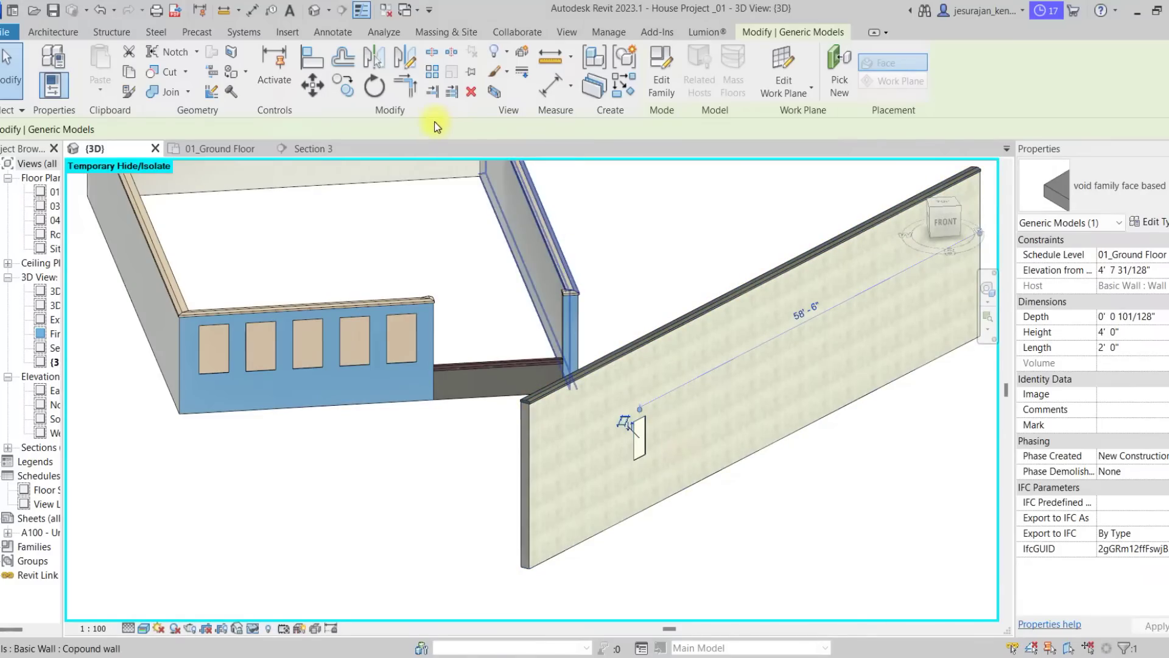
- Copy the recess void three times along the freestanding wall, spaced about 7' 0" apart
click(342, 85)
click(649, 431)
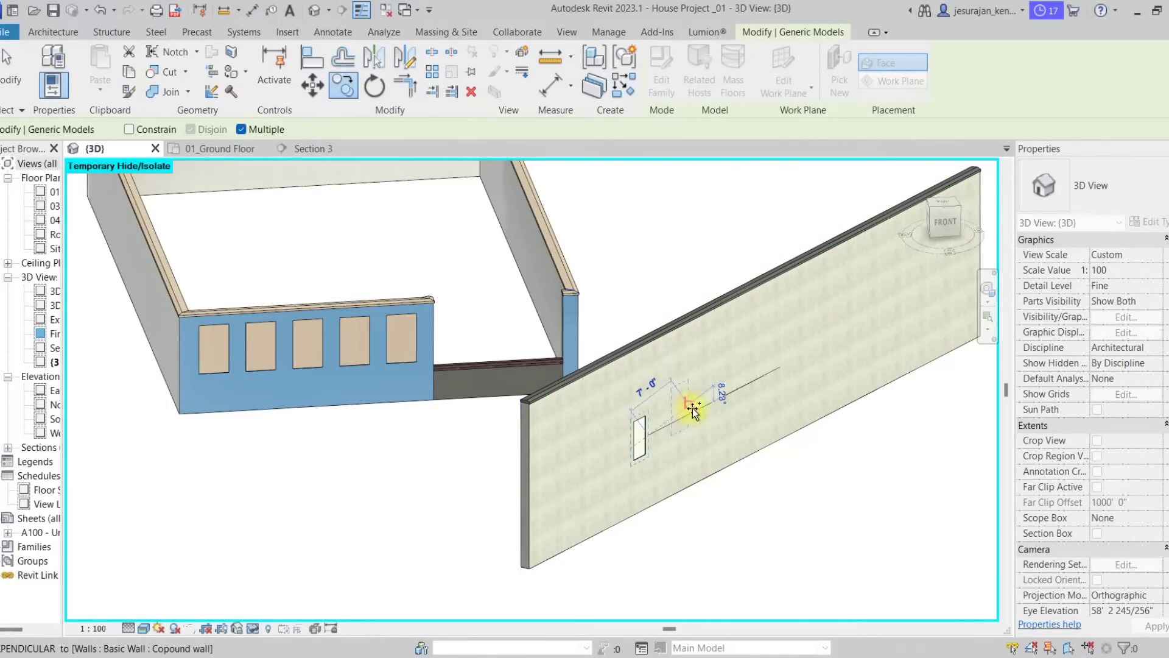
click(691, 410)
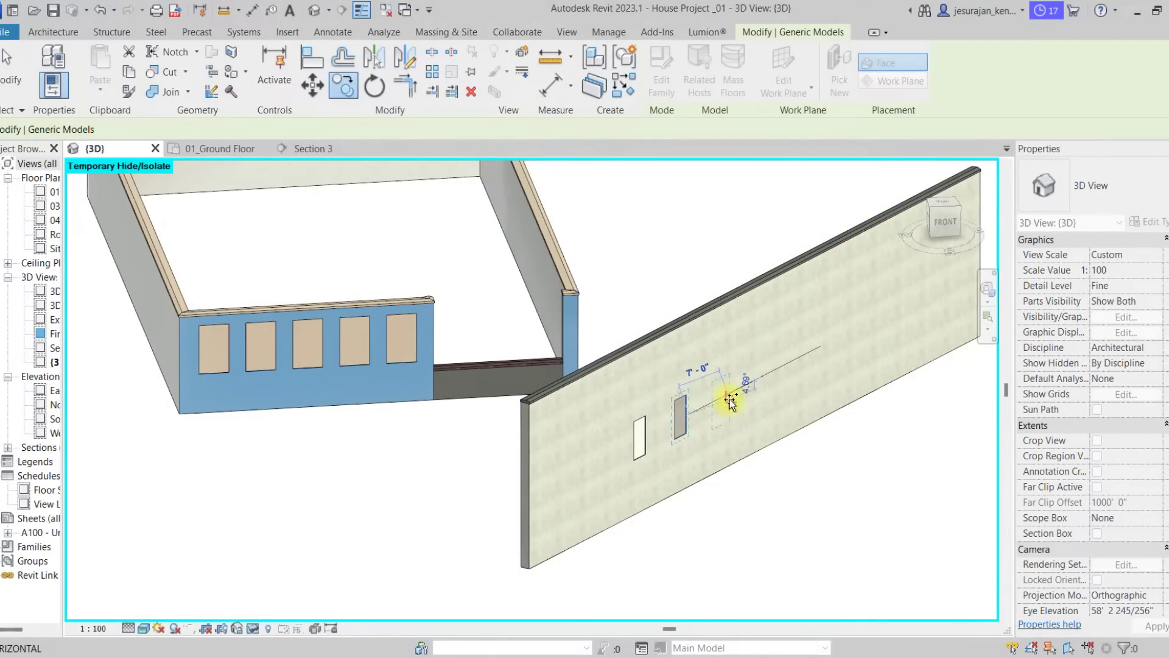
click(732, 398)
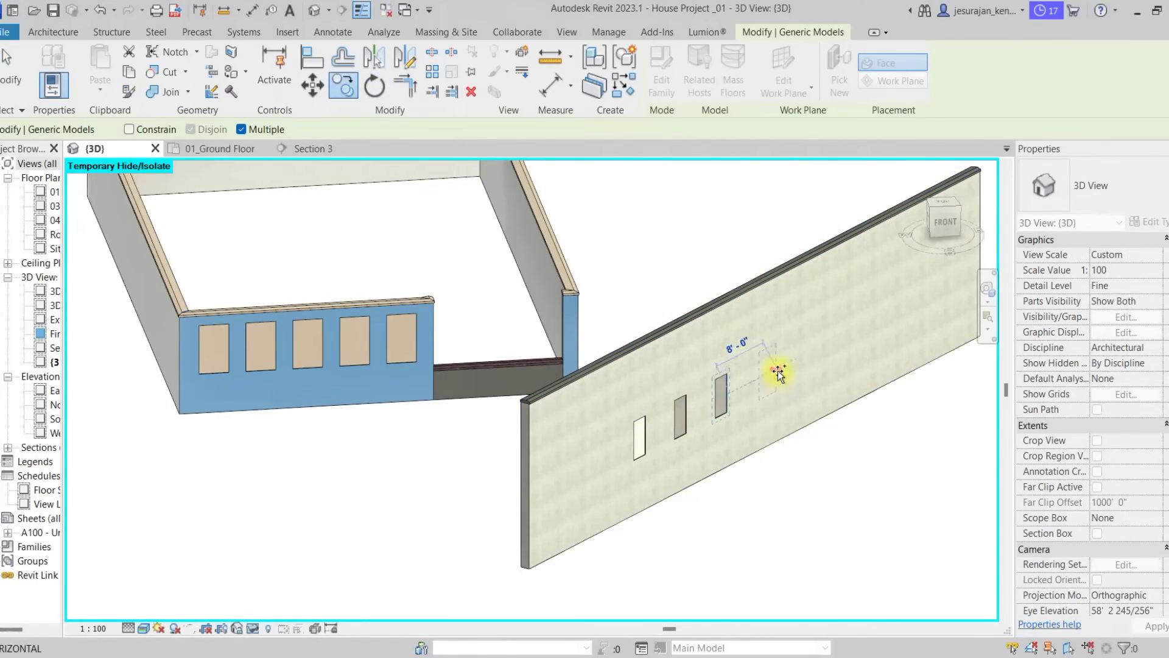
click(771, 373)
key(Escape)
shift+middle_drag(765, 464, 720, 532)
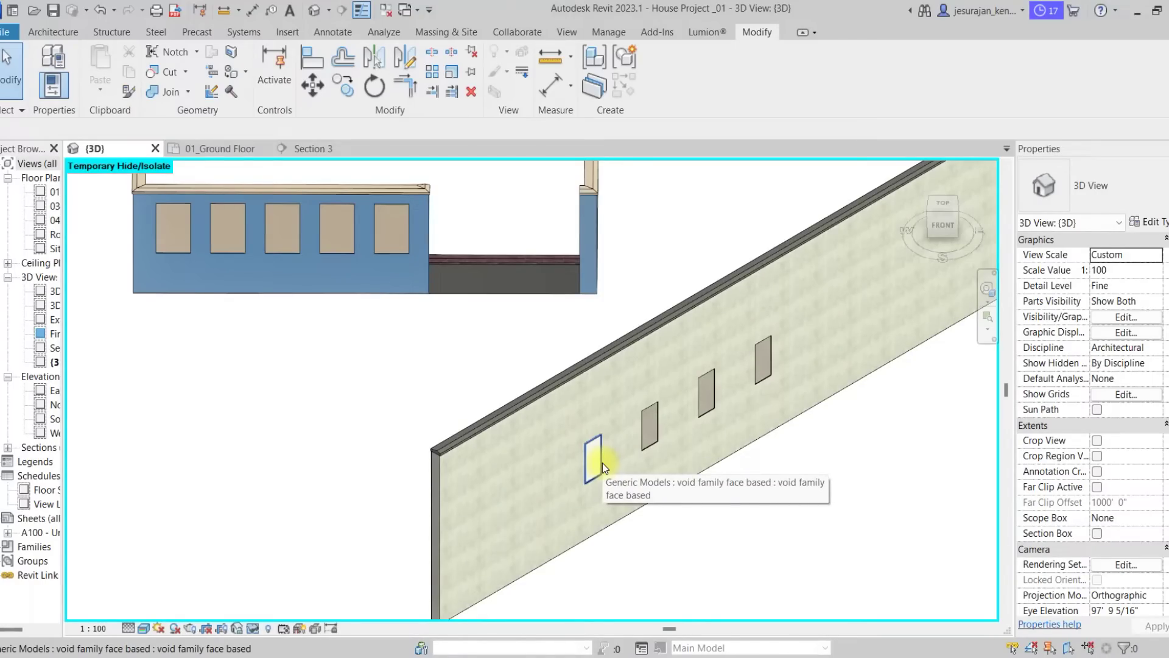
scroll(601, 463, down, 2)
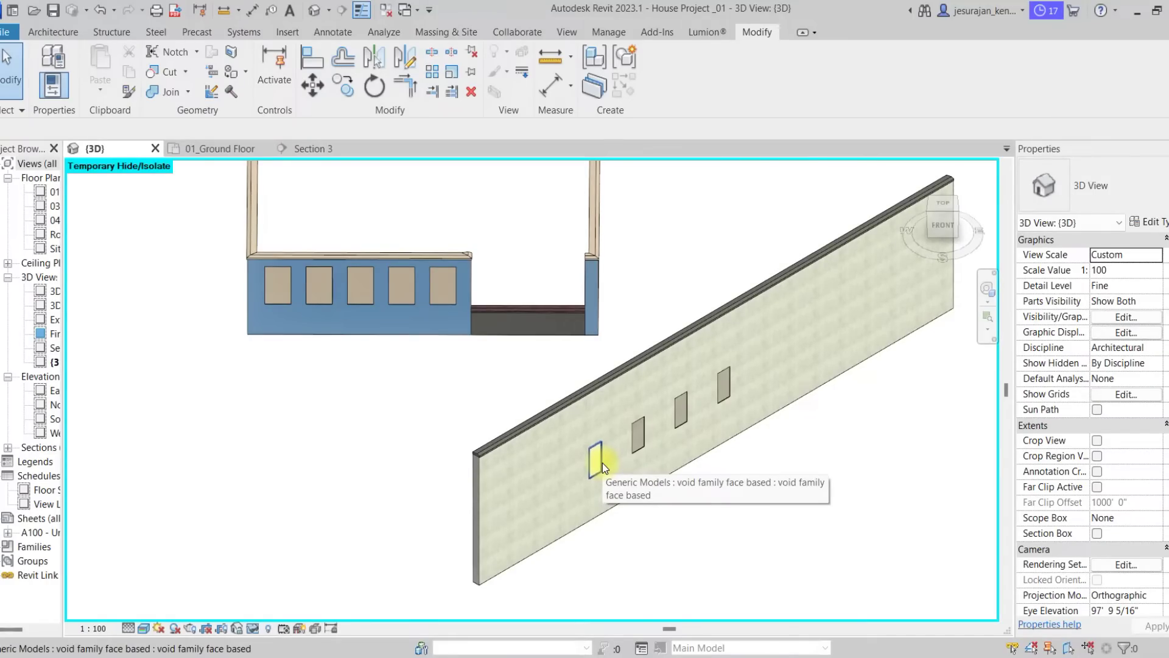
- Create a new family from the Metric Generic Model face based template
click(6, 31)
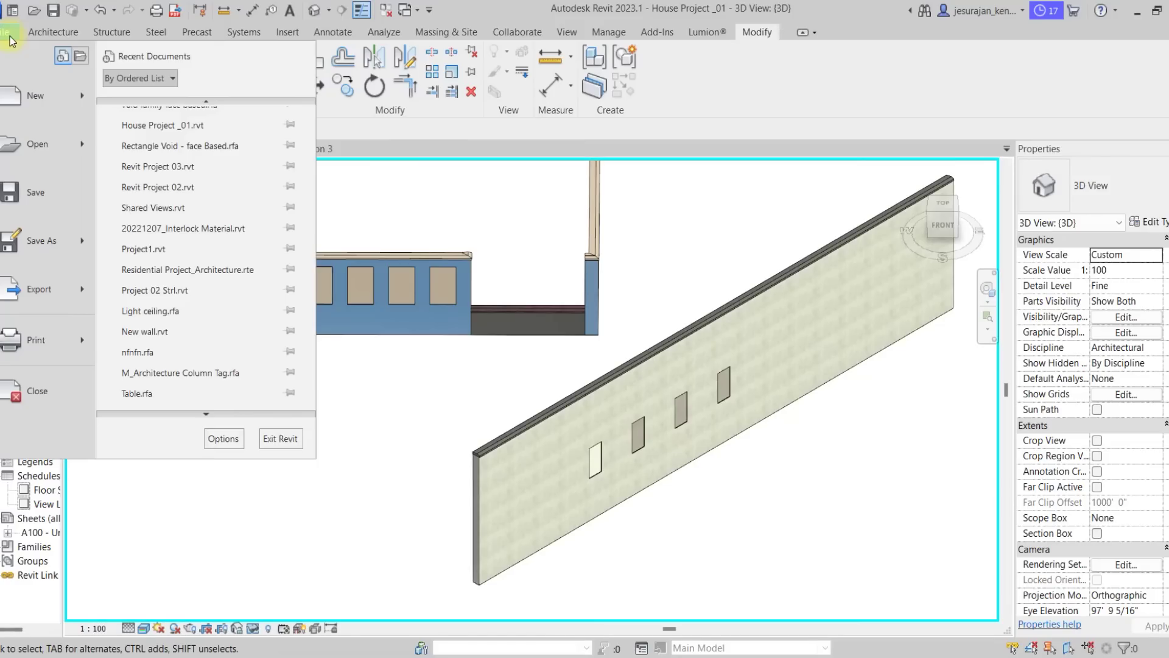
mouse_move(86, 109)
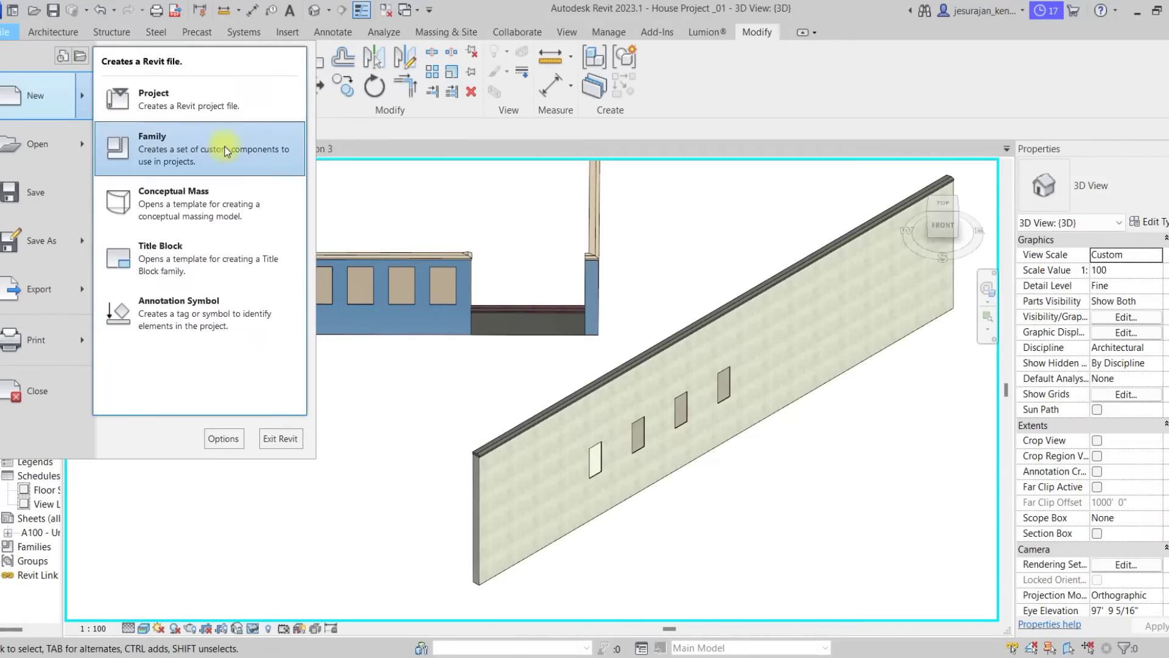
click(160, 138)
scroll(374, 469, down, 6)
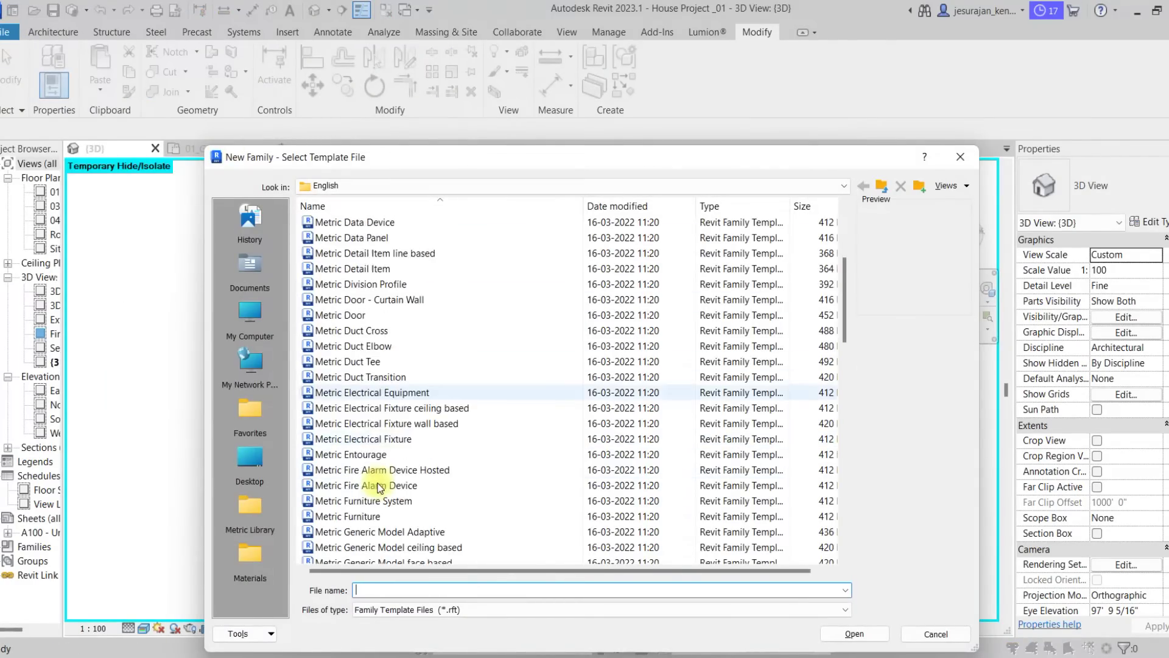
scroll(382, 442, up, 3)
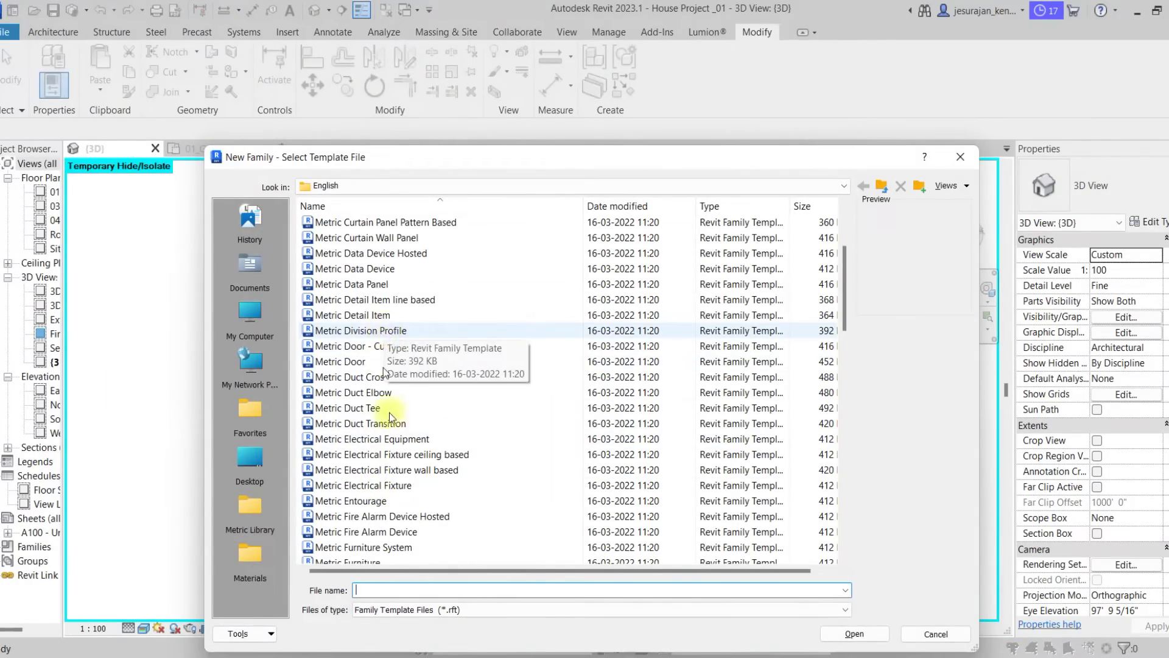
scroll(386, 449, down, 4)
scroll(396, 460, down, 2)
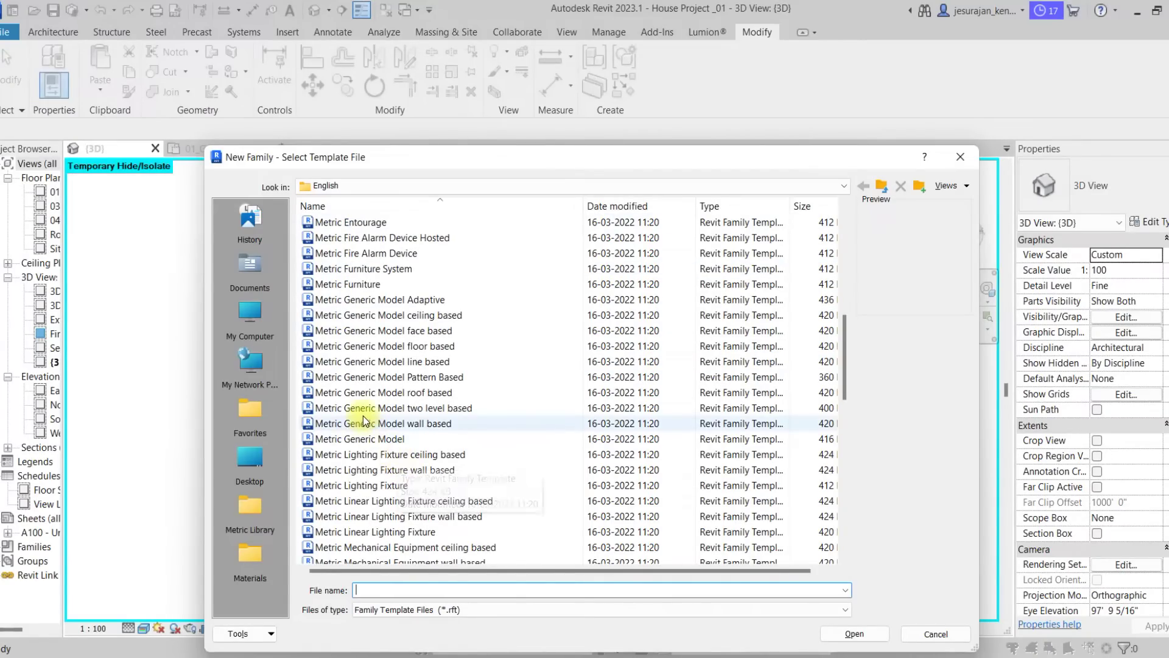
click(437, 330)
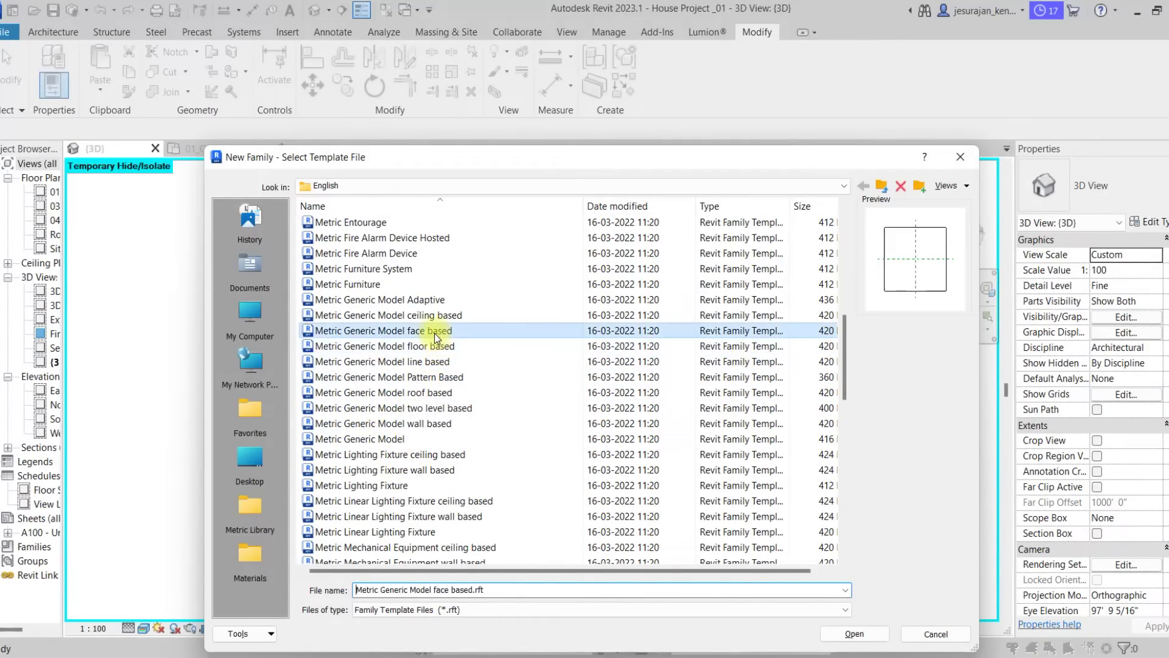
click(855, 633)
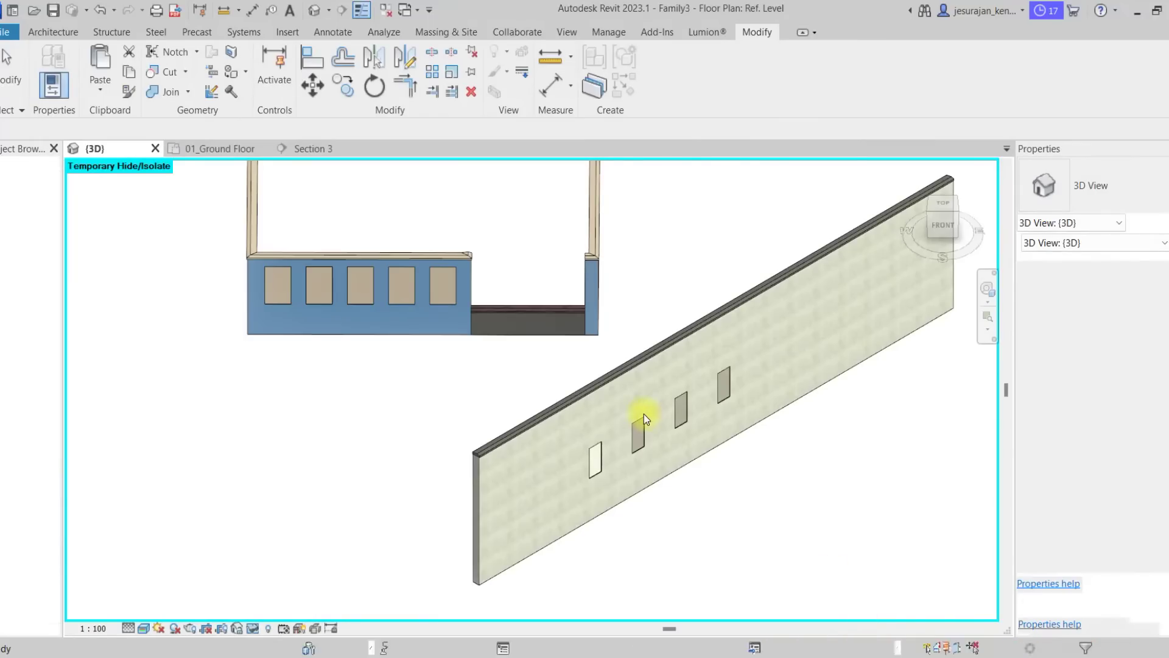
- Start a solid sweep and sketch a rectangular path around the crossing of the two centre reference planes
click(119, 74)
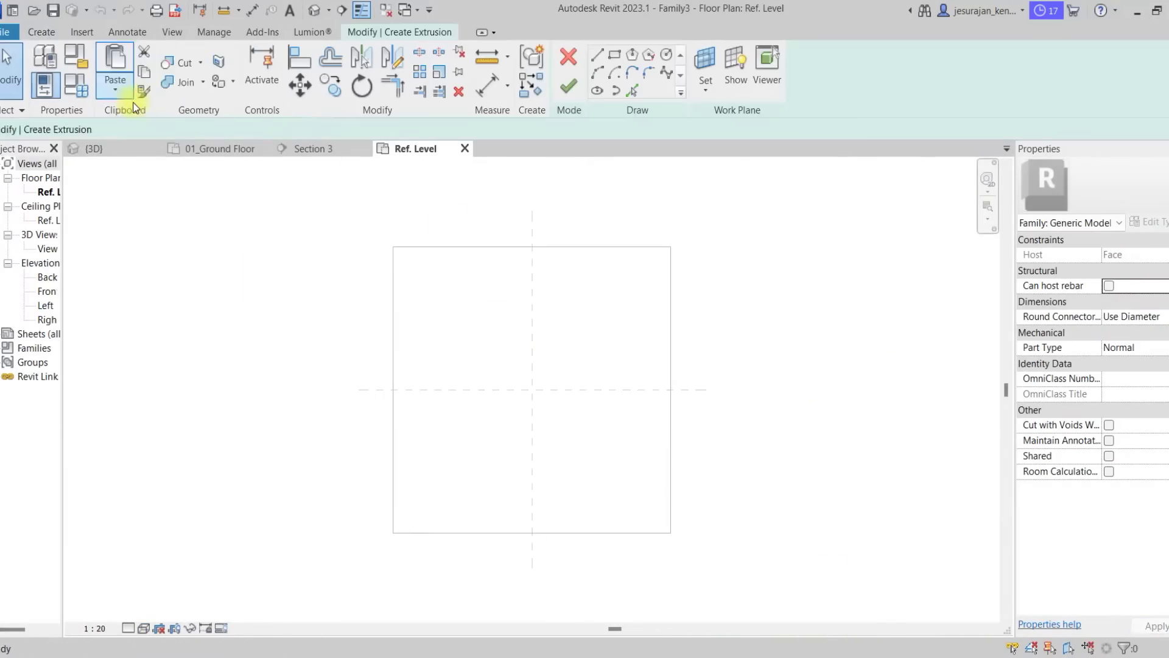
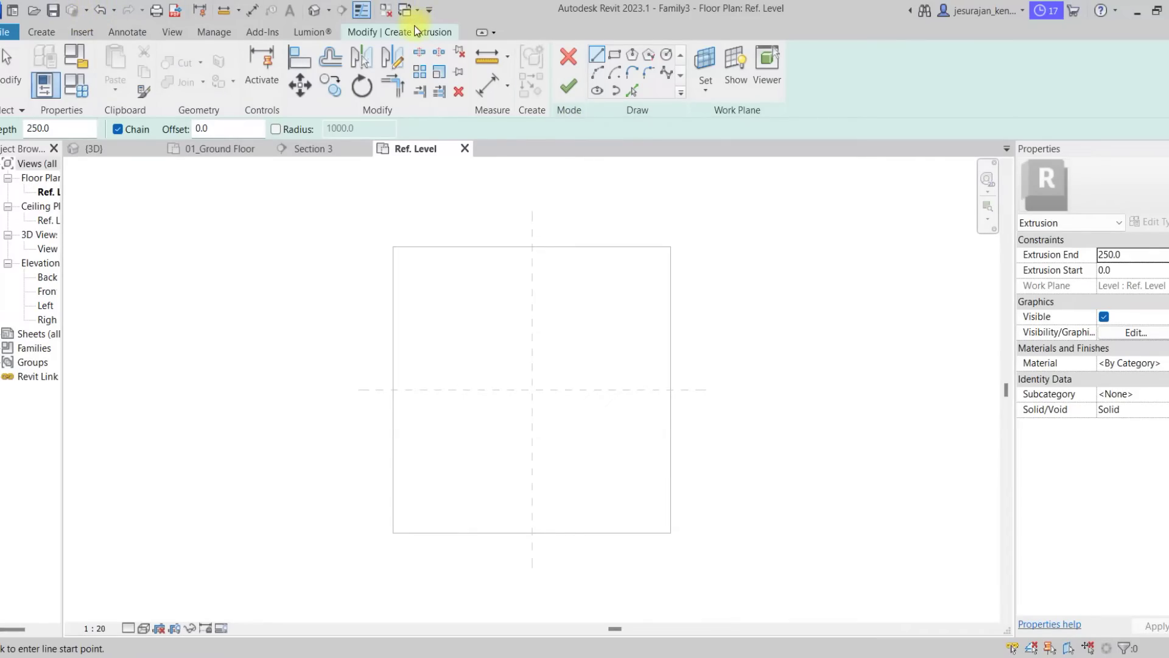
click(568, 60)
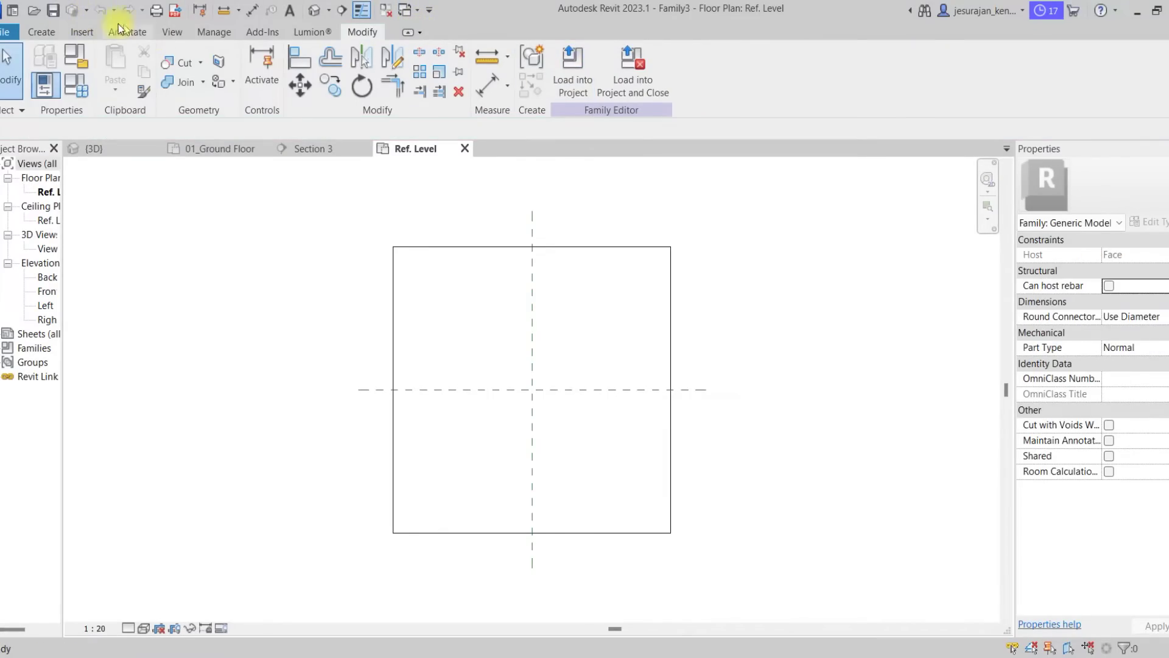
click(51, 36)
click(233, 76)
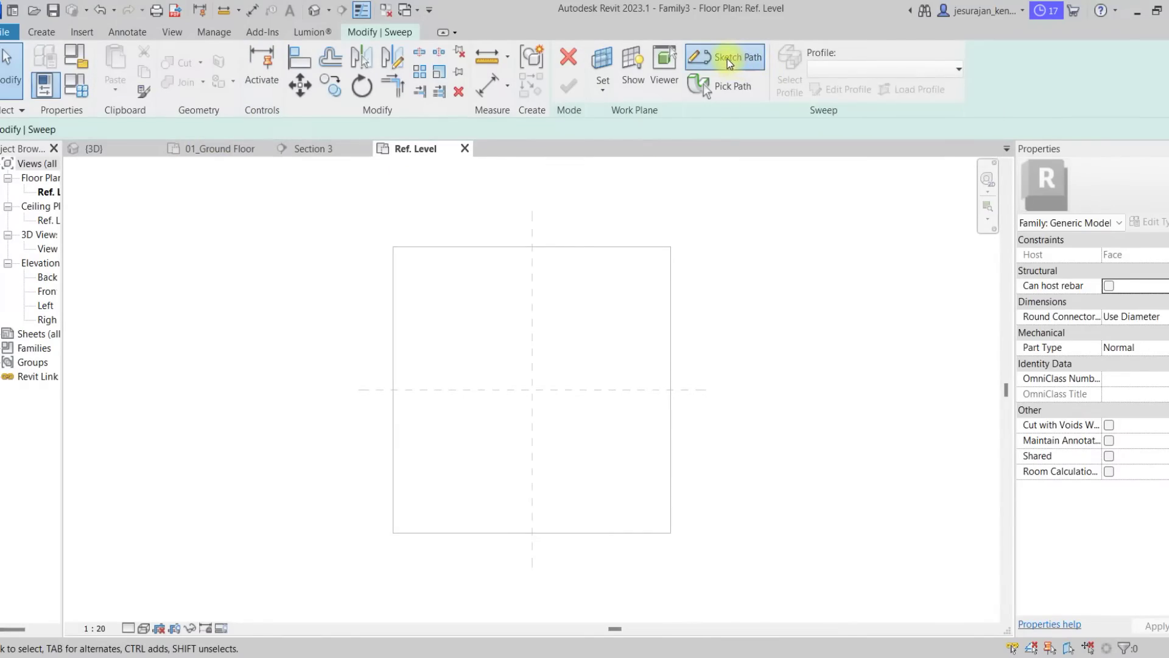
click(734, 60)
click(615, 55)
click(475, 351)
click(582, 467)
key(Escape)
- Constrain the path's vertical sides equally about the vertical centre reference plane and dimension the overall width
key(d)
key(i)
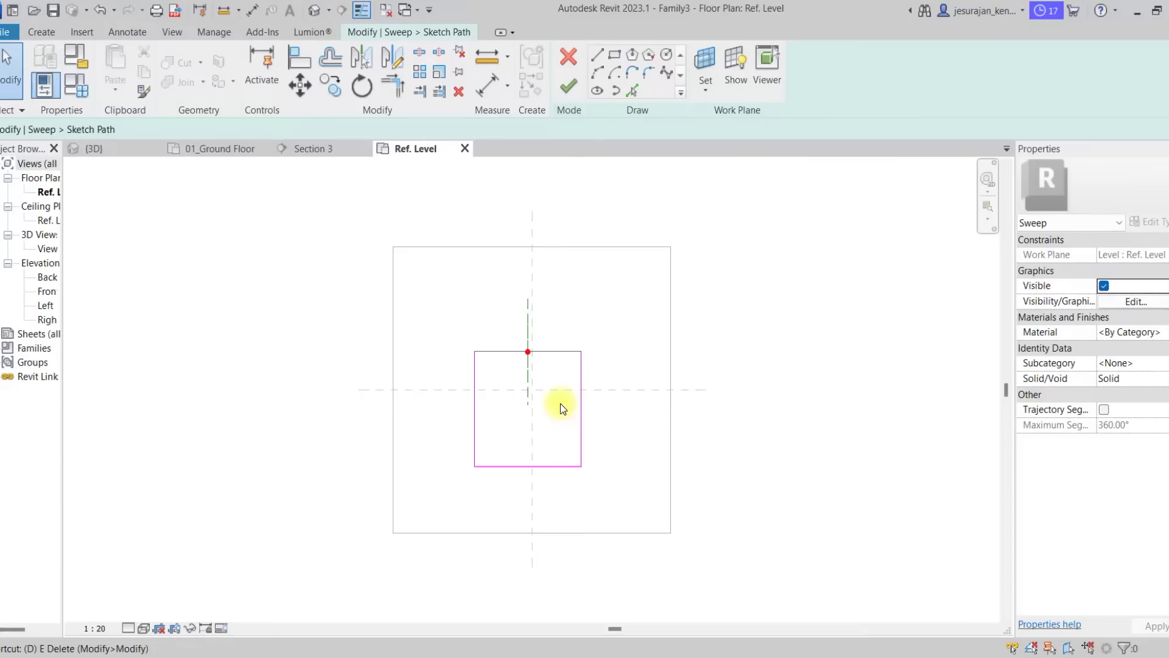
click(532, 415)
click(582, 428)
click(476, 432)
click(633, 302)
click(531, 272)
click(582, 421)
click(483, 426)
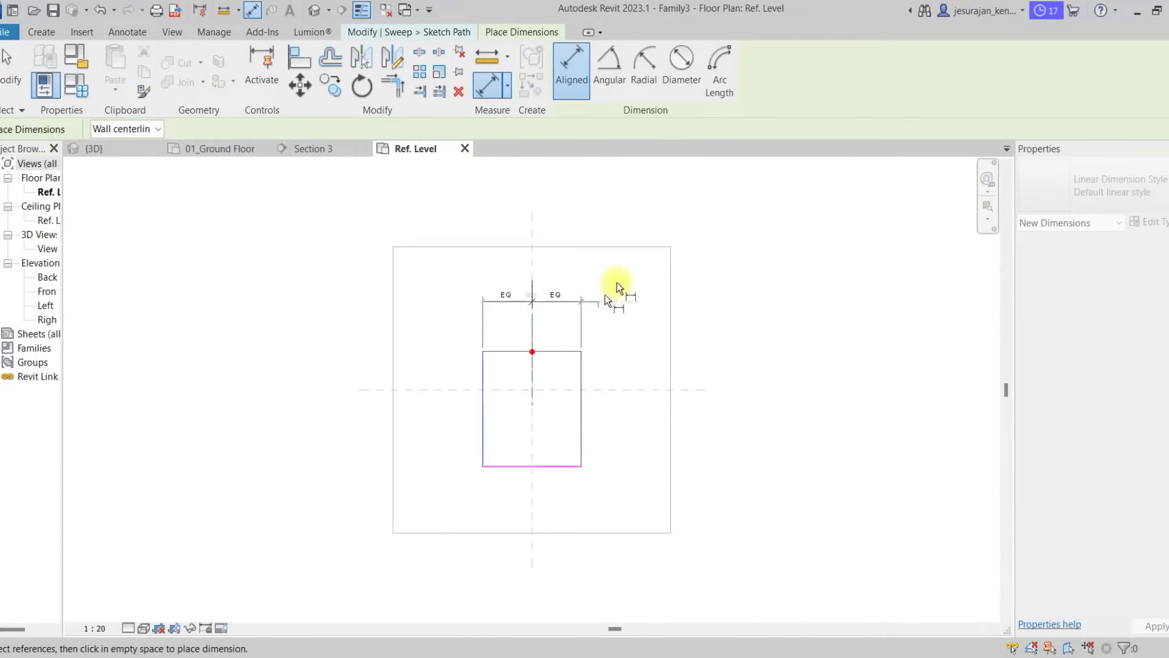
click(641, 275)
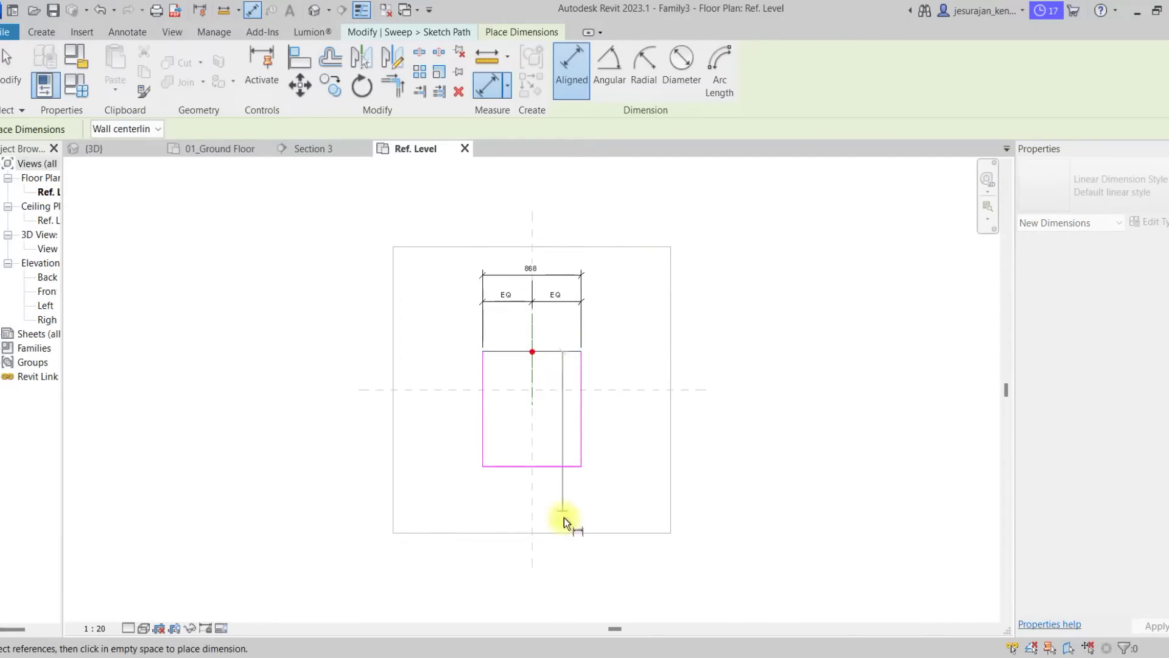
- Constrain the path's horizontal sides equally about the horizontal centre reference plane and dimension the overall height
click(560, 467)
click(605, 393)
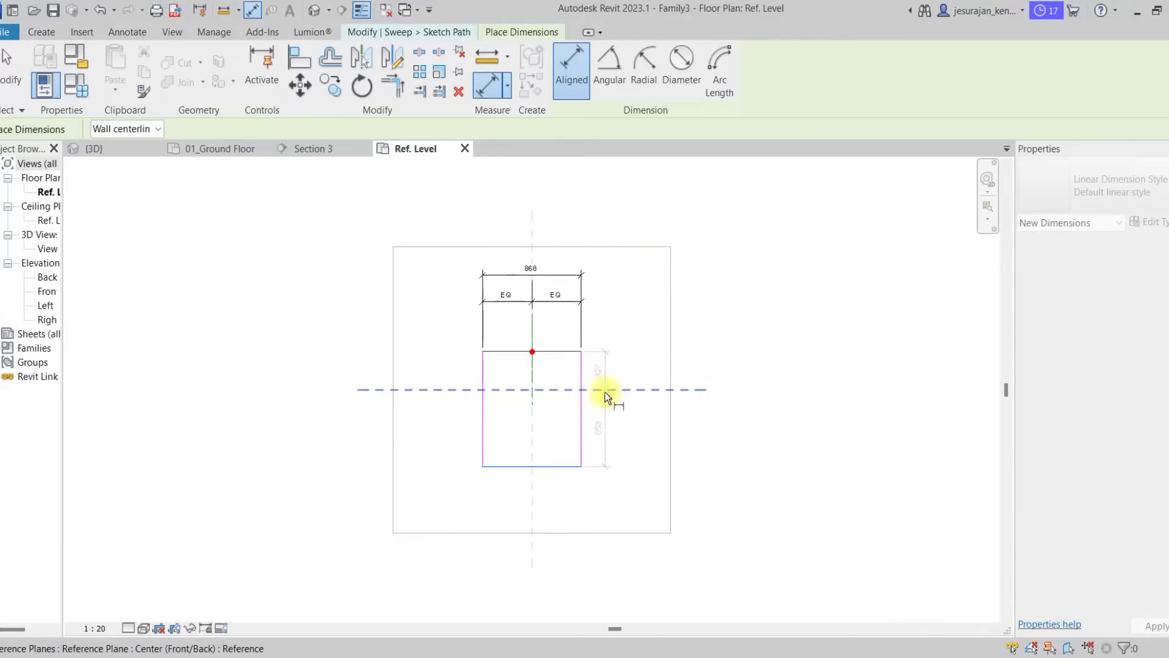
click(443, 505)
click(414, 409)
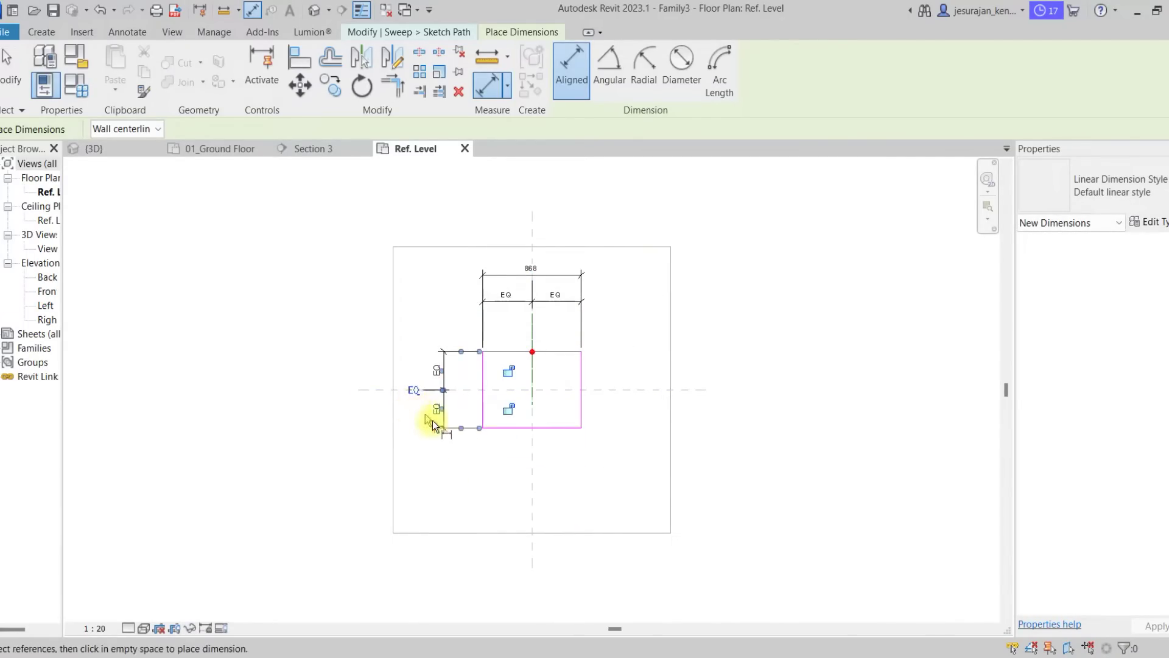
click(513, 427)
click(510, 356)
click(421, 455)
key(Escape)
key(Escape)
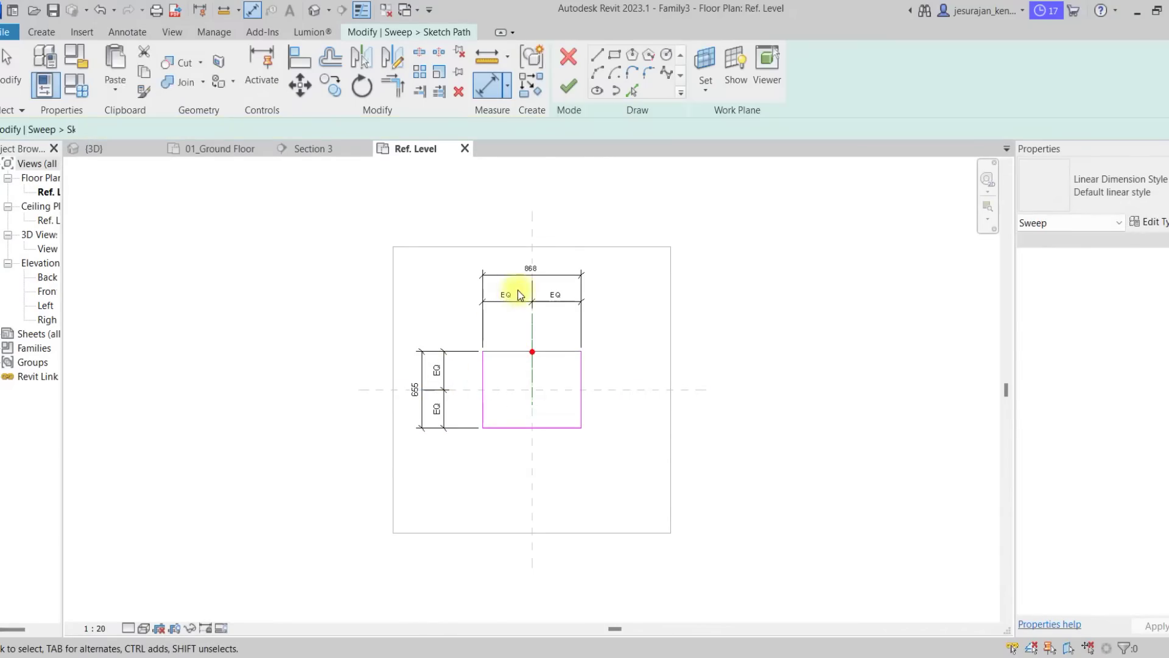
- Label the path's overall width dimension with a new instance family parameter named Length
click(521, 276)
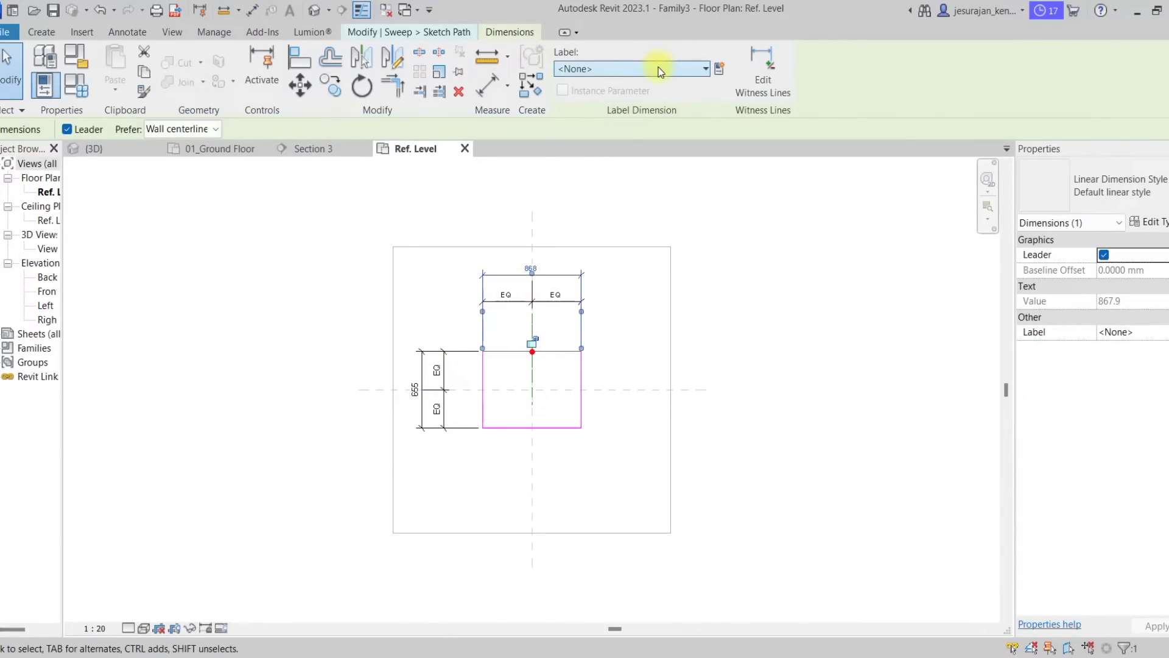
click(719, 70)
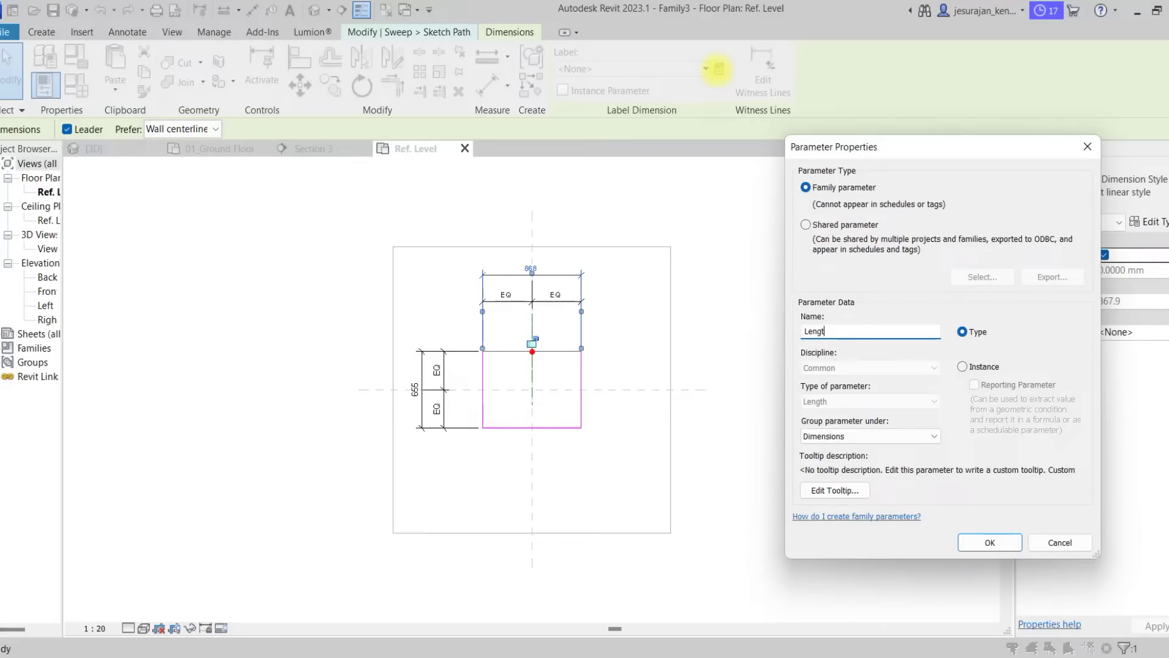
click(962, 366)
click(989, 542)
- Label the path's overall height dimension with a new instance family parameter named Height
click(424, 372)
click(720, 68)
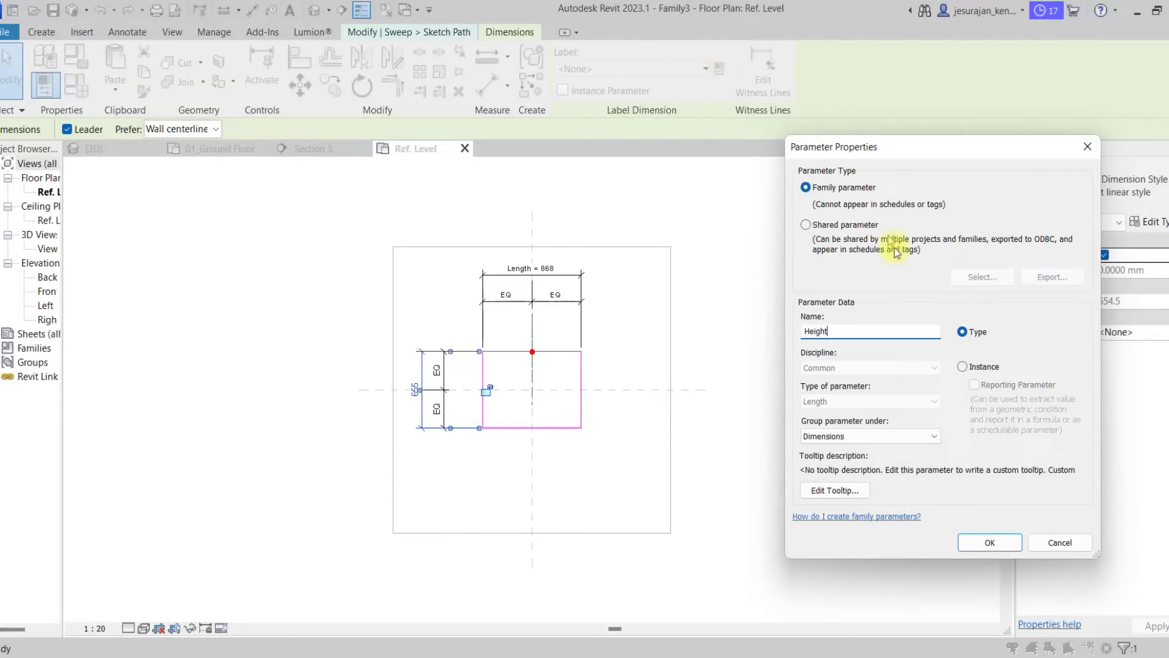
click(980, 371)
click(990, 542)
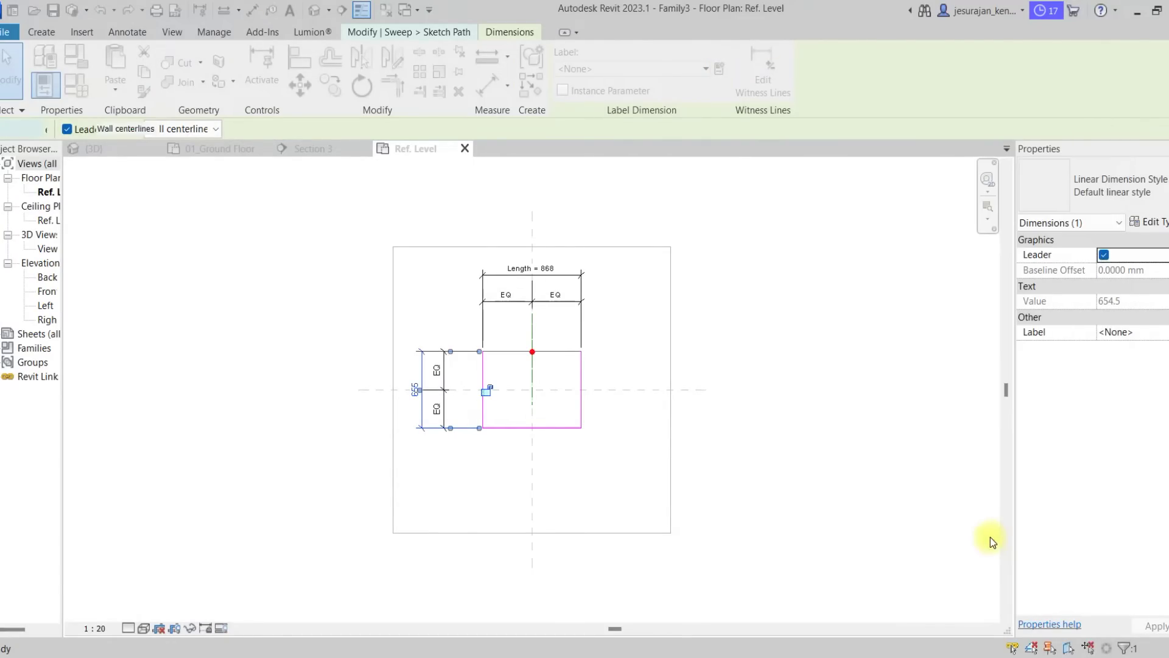
click(704, 290)
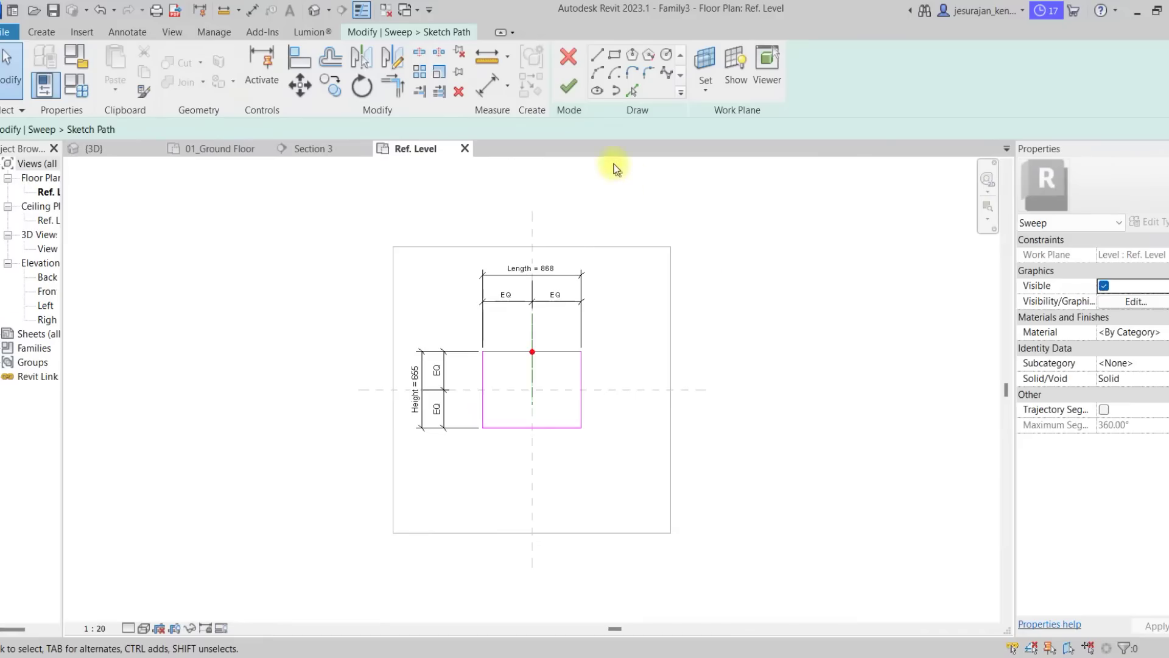
- Finish the sweep path and open the profile sketch for editing in the Left elevation
click(568, 86)
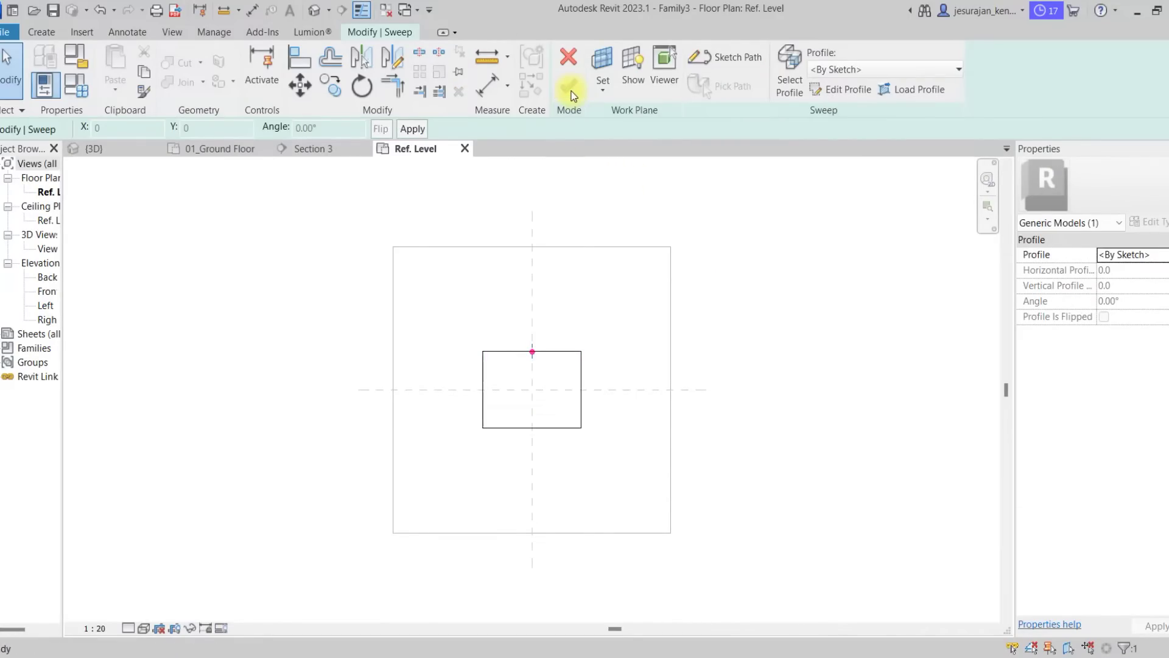
double_click(46, 292)
scroll(512, 506, up, 5)
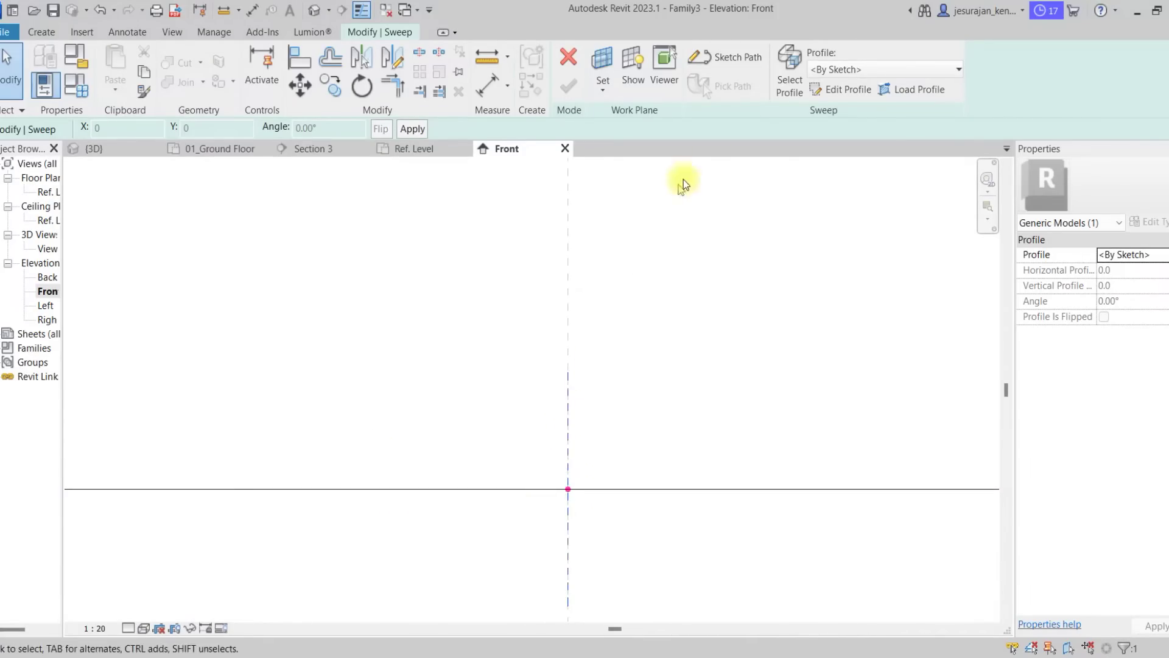
click(844, 89)
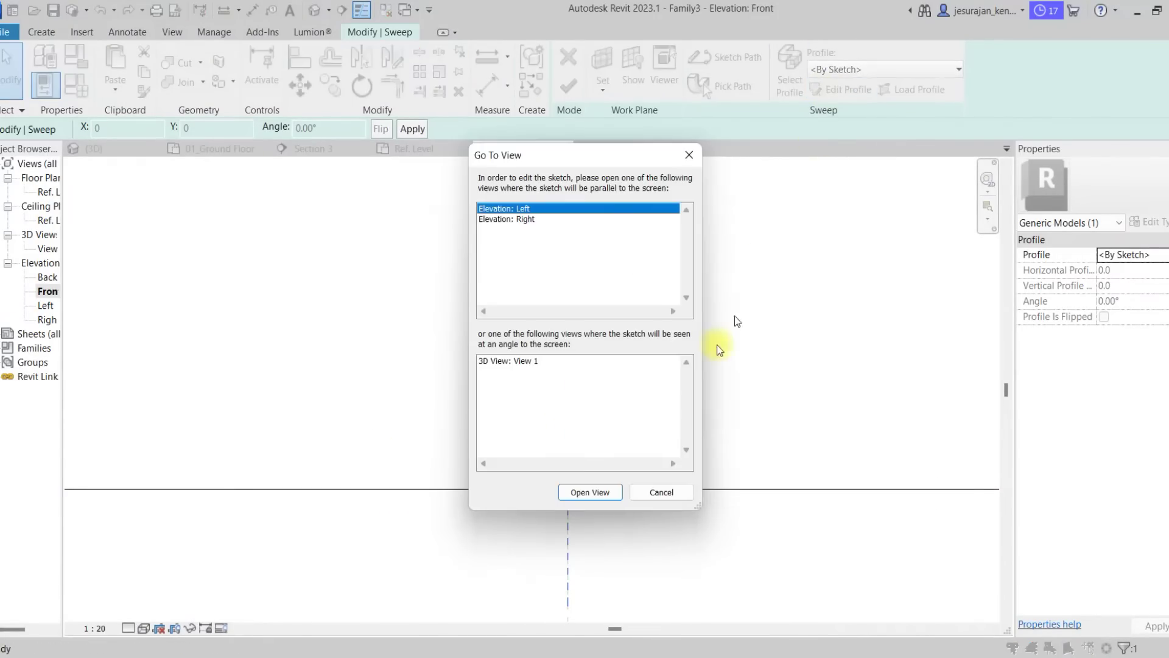
click(590, 492)
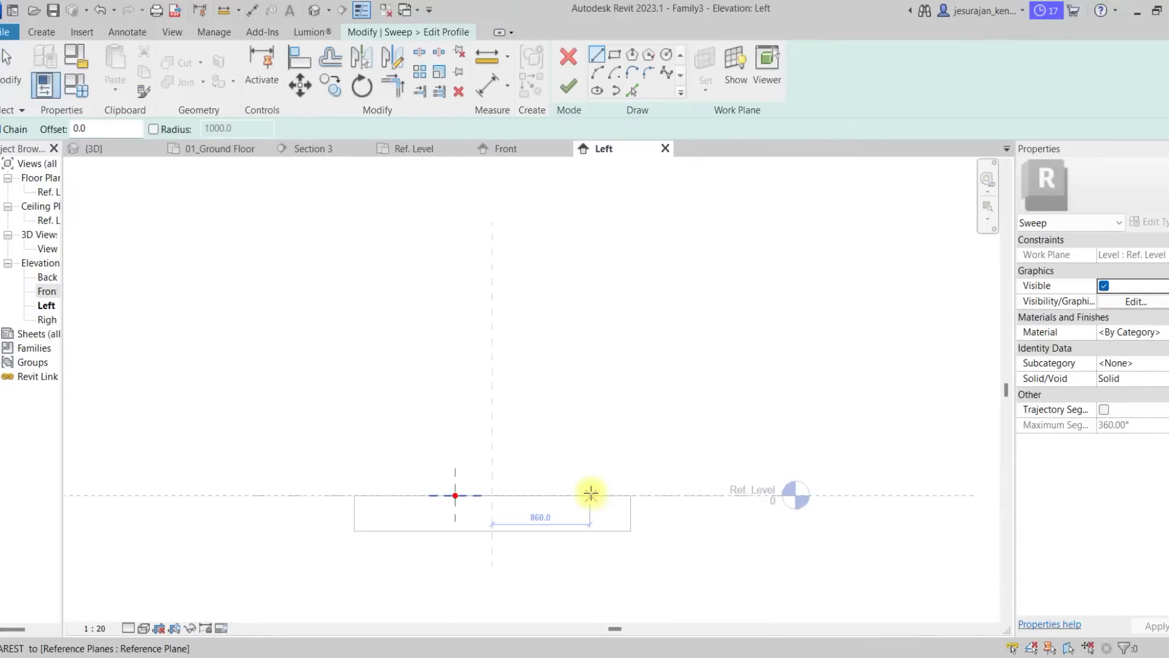
- Sketch a base profile rectangle about 80 mm high, starting from the path's profile origin
scroll(436, 495, up, 5)
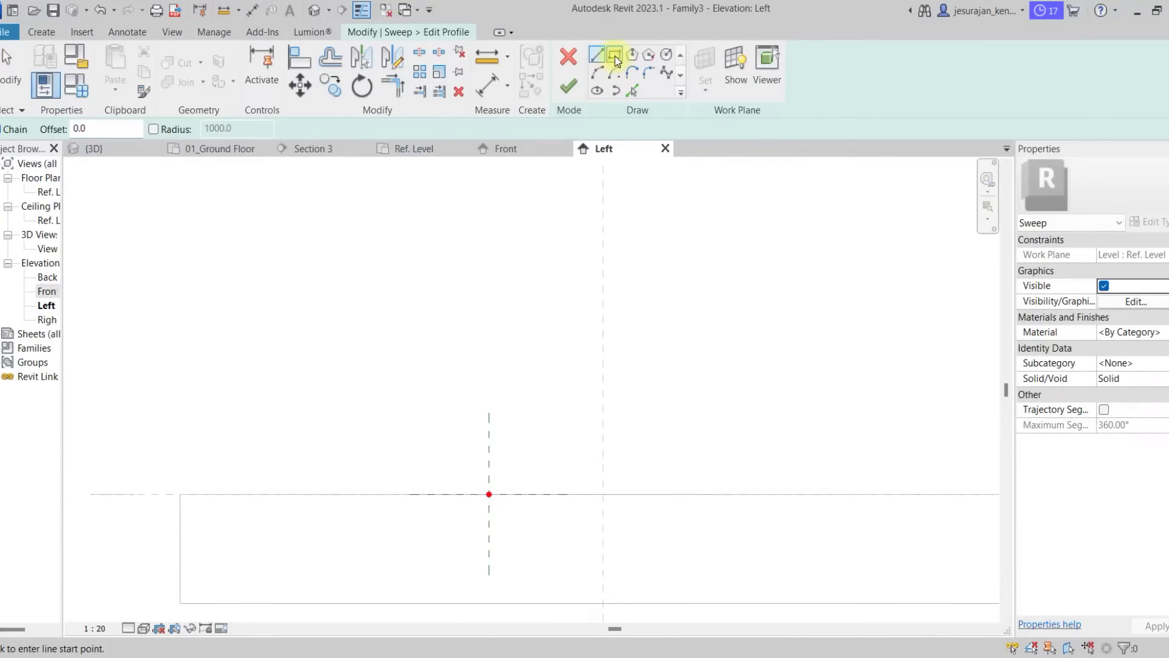
click(614, 56)
scroll(509, 496, up, 3)
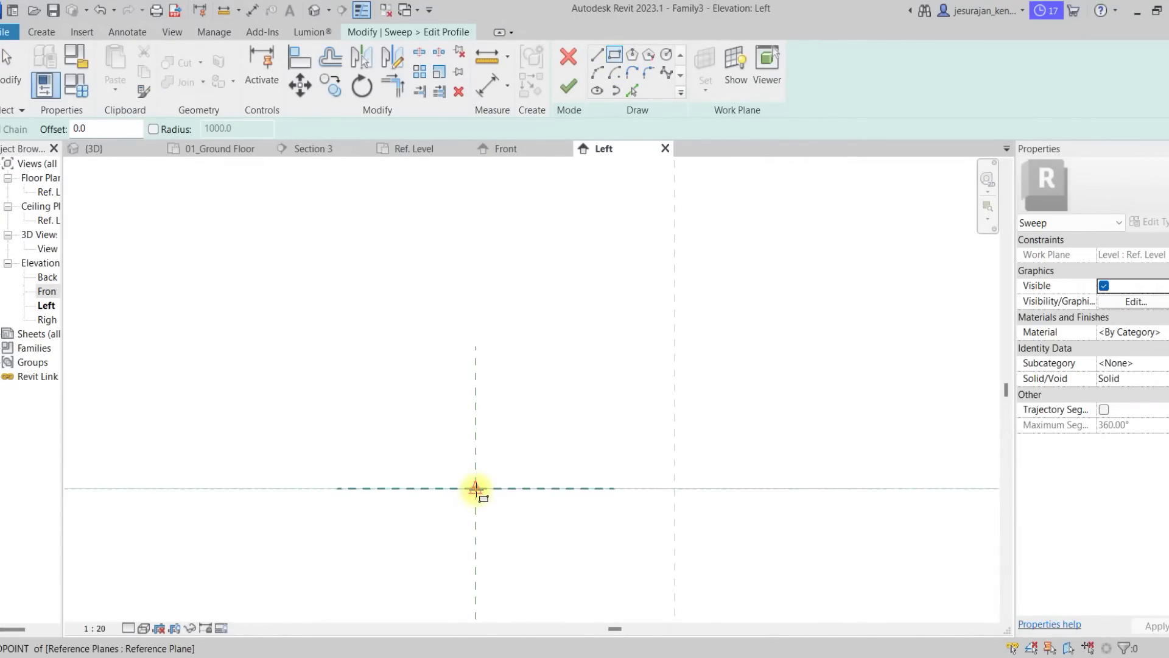
click(476, 487)
click(606, 439)
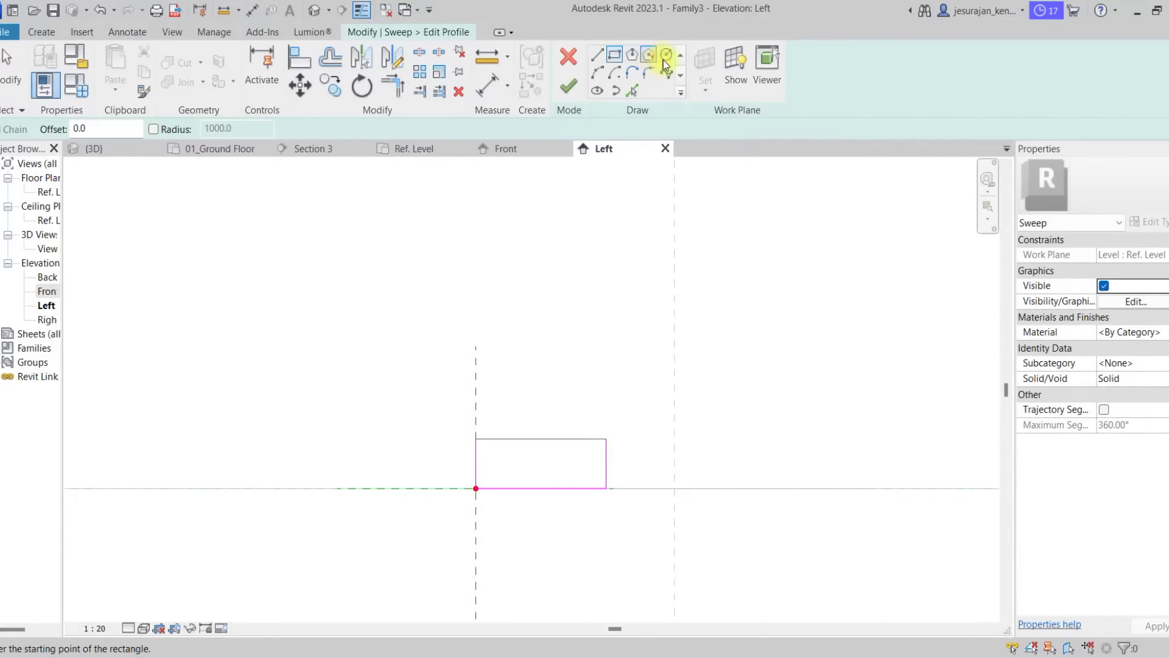
- Add a rectangle about 60 mm high in the base's outer upper corner and one about 55 by 40 mm above its top edge
click(606, 438)
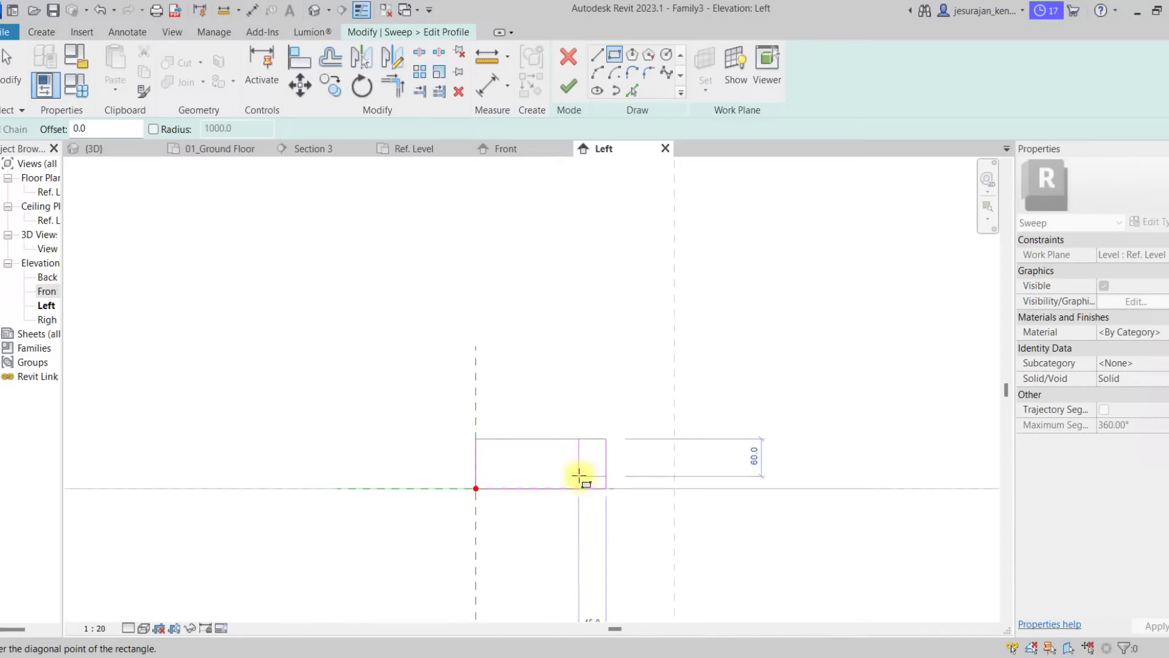
click(578, 475)
click(532, 438)
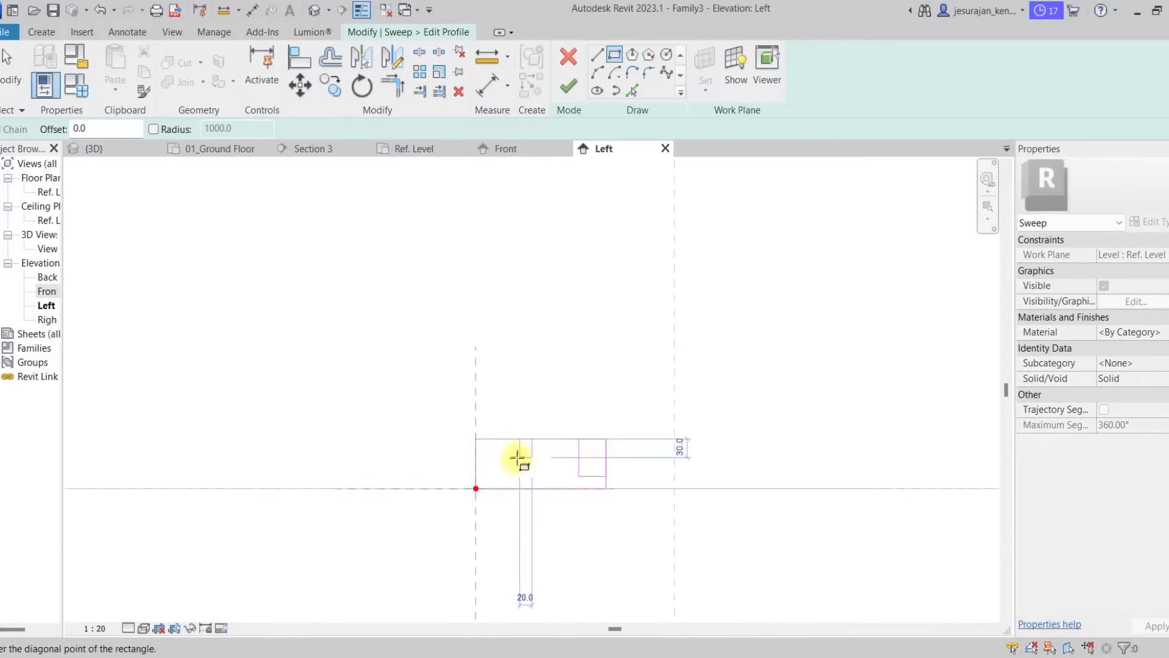
click(498, 414)
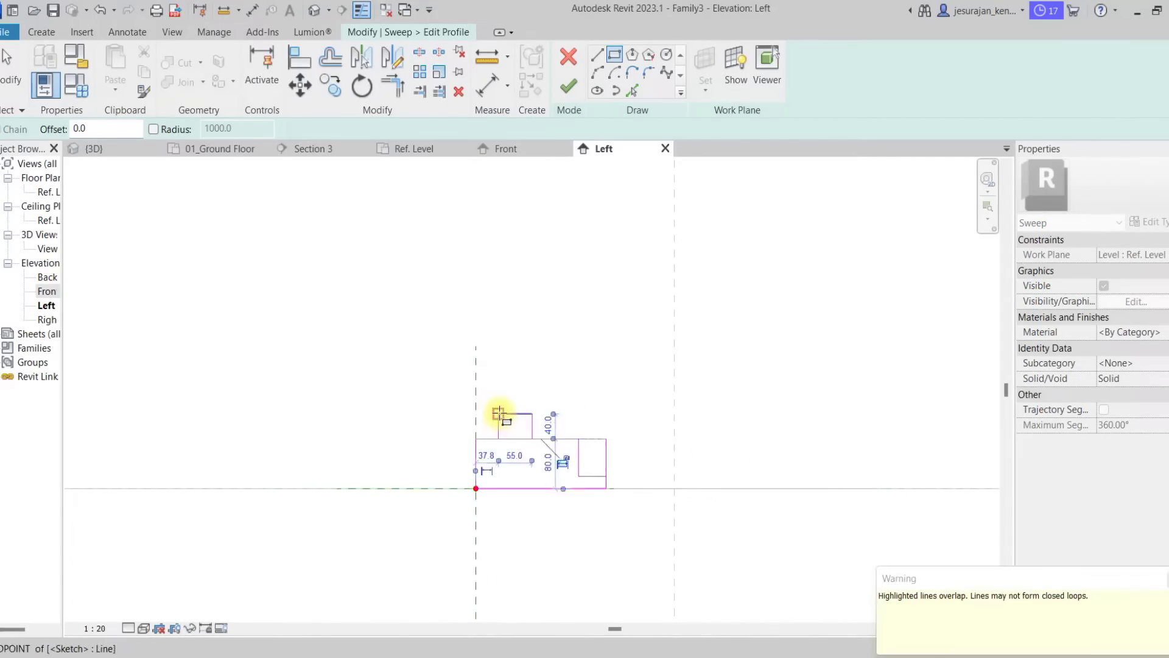
key(Escape)
key(Escape)
scroll(488, 446, up, 3)
- Trim and extend the overlapping profile lines so the upper rectangle's top edge joins the inner vertical side
key(t)
key(r)
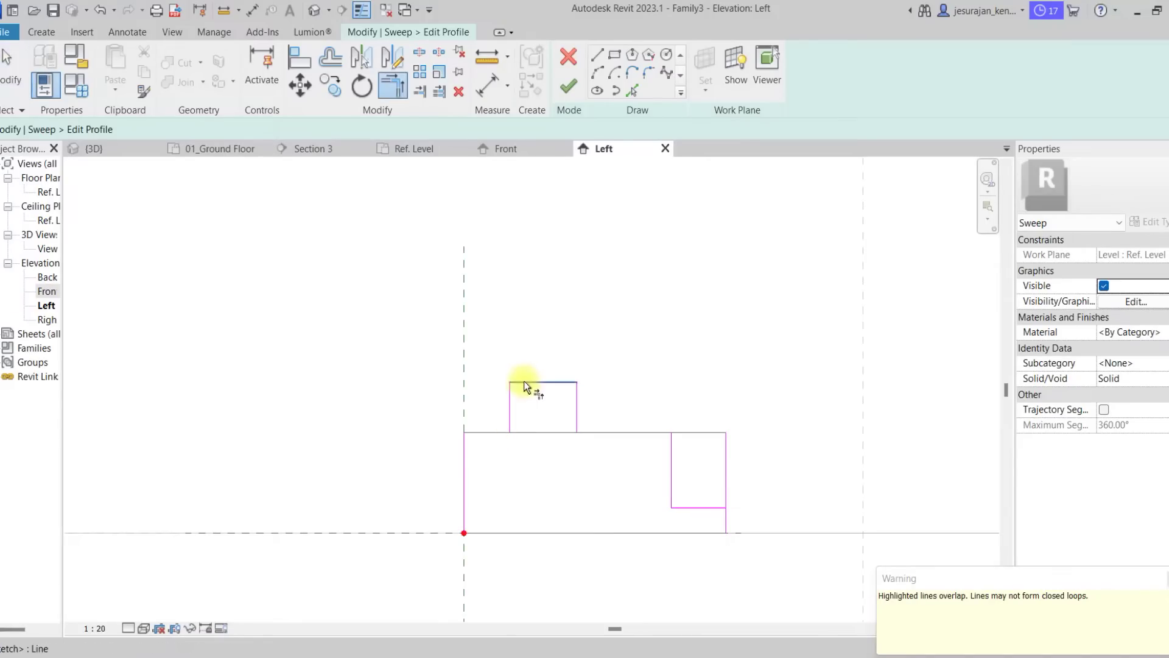
click(511, 415)
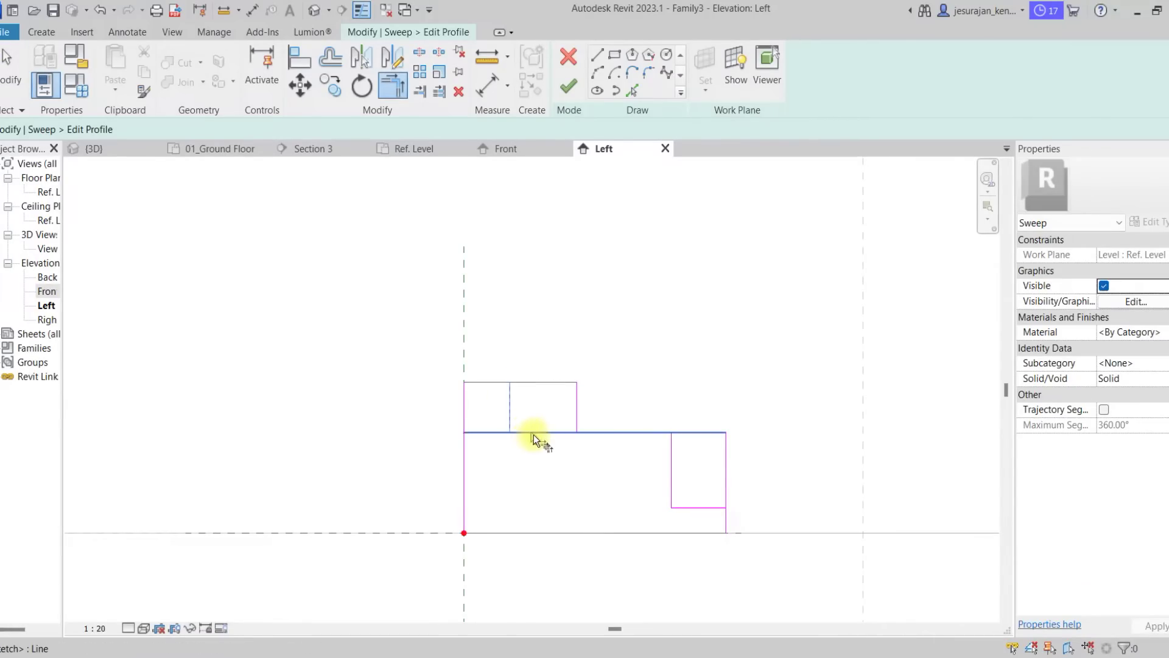
click(541, 434)
click(575, 436)
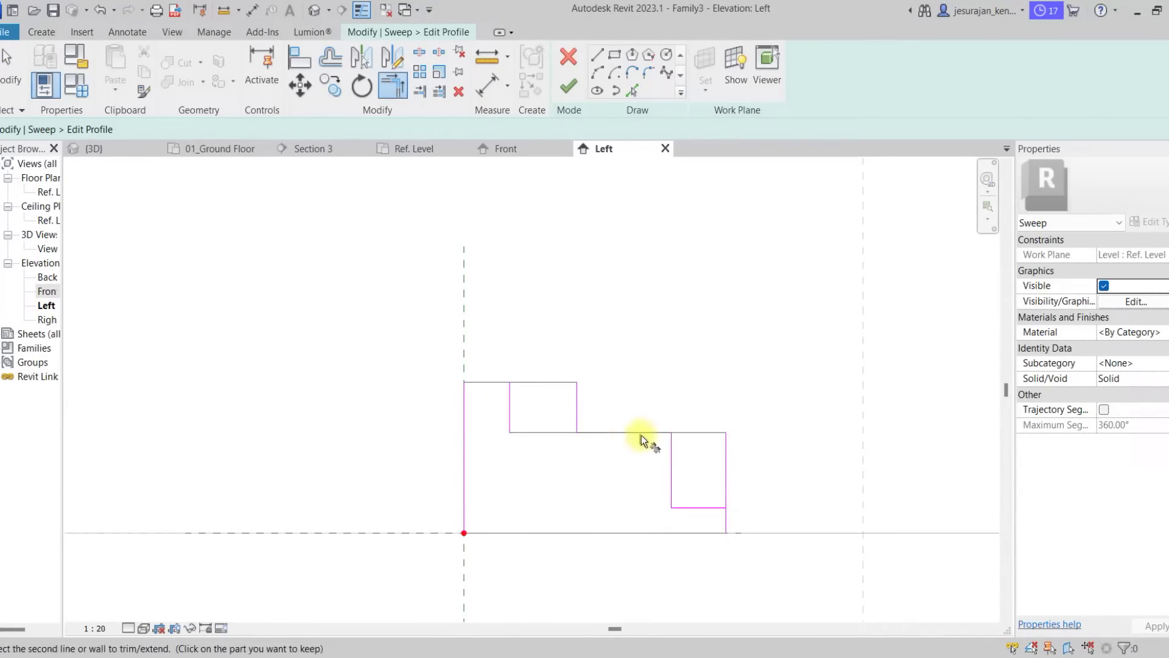
click(728, 520)
key(Escape)
- Delete the leftover outer corner segments of the base rectangle and the outer vertical side of the upper rectangle
click(691, 433)
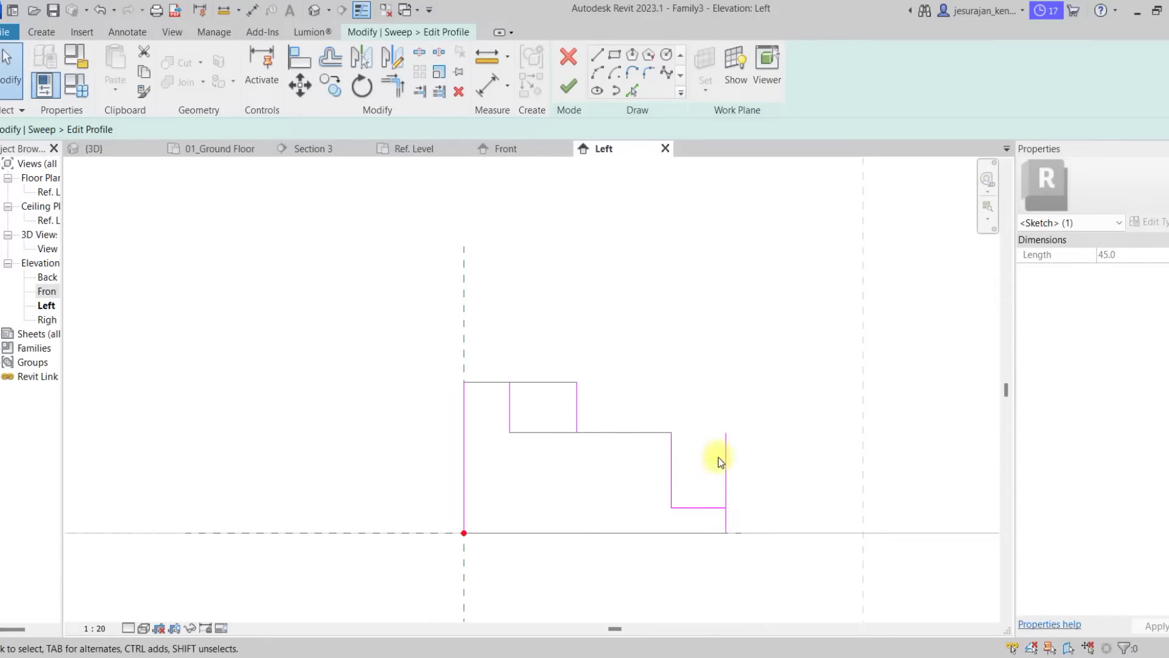
key(Delete)
click(726, 472)
key(Delete)
click(575, 405)
key(Delete)
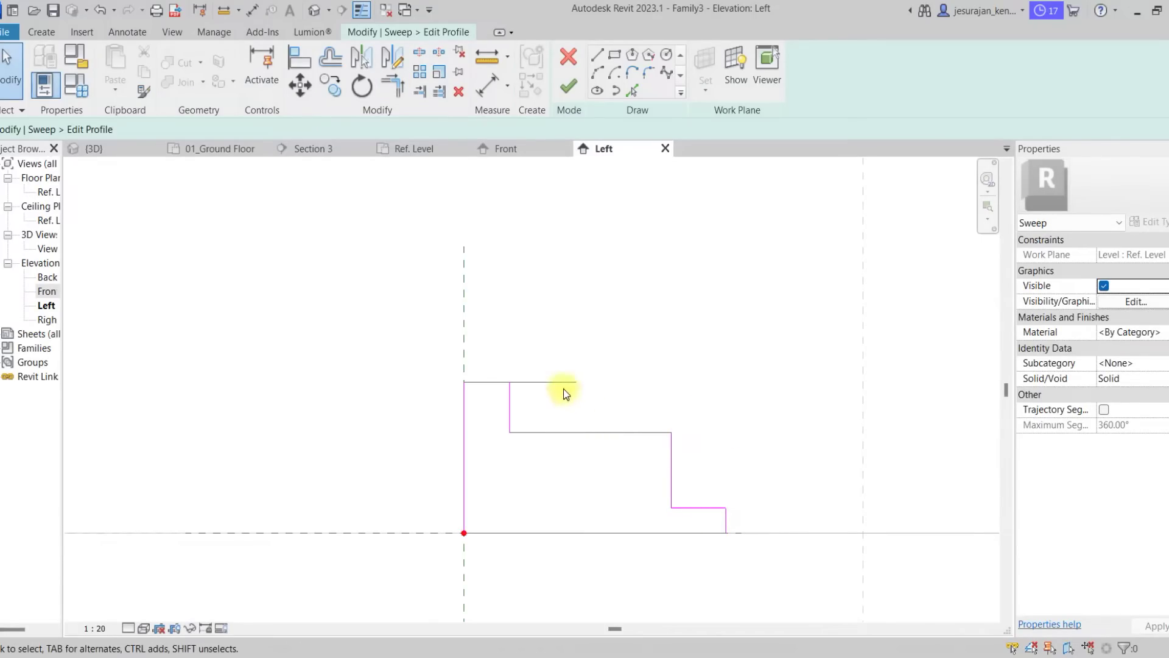
click(560, 384)
key(Delete)
key(ctrl+z)
- Trim the overhanging top line of the profile to the vertical edge of the upper step
key(t)
key(r)
click(511, 390)
click(506, 382)
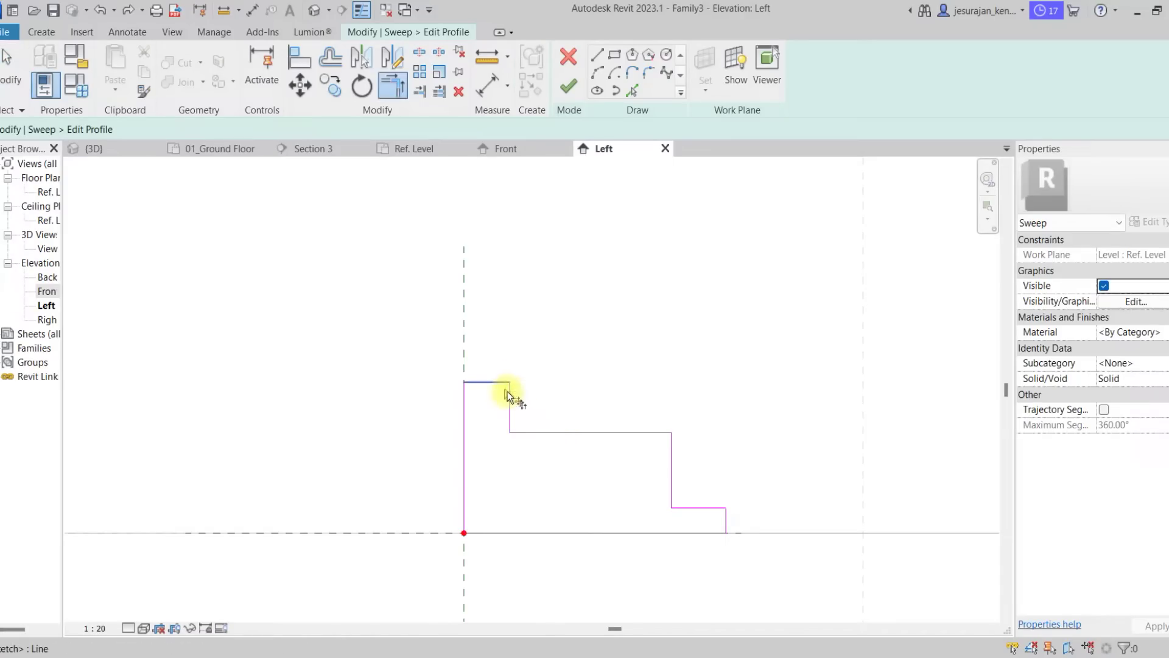
key(Escape)
- Delete the overlapping segment on the middle step, and chain-select the stepped profile to check the closed loop
drag(496, 410, 644, 480)
key(Delete)
key(Tab)
click(623, 437)
key(h)
key(i)
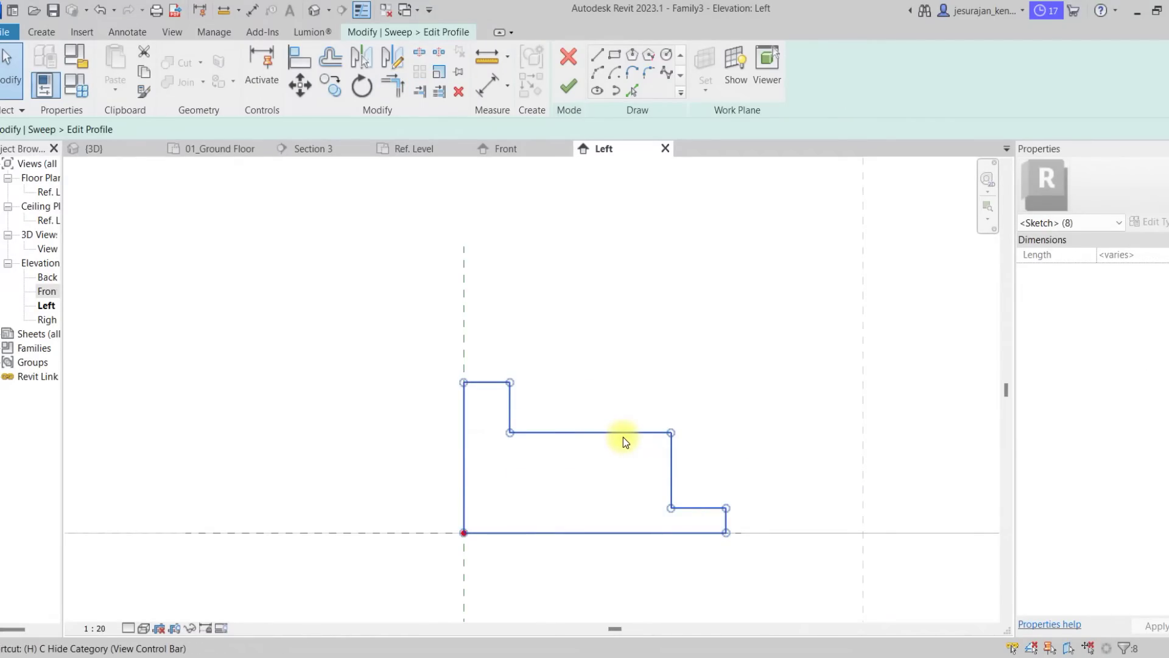
key(h)
key(r)
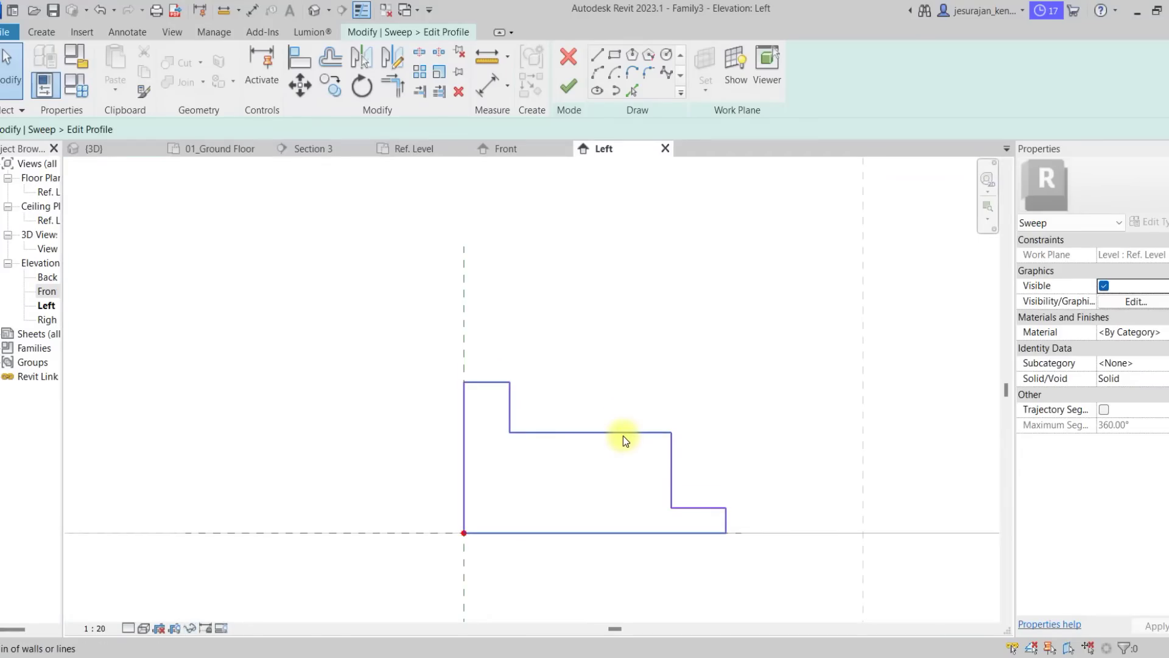
- Finish the stepped profile sketch and complete the sweep
click(566, 77)
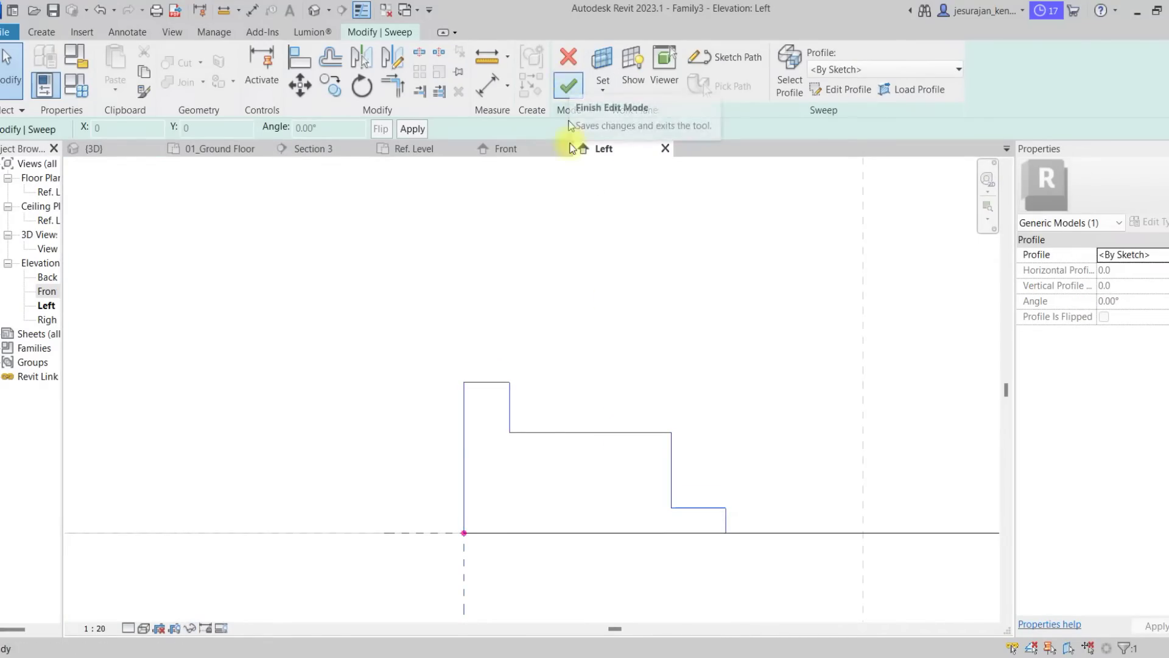
click(583, 87)
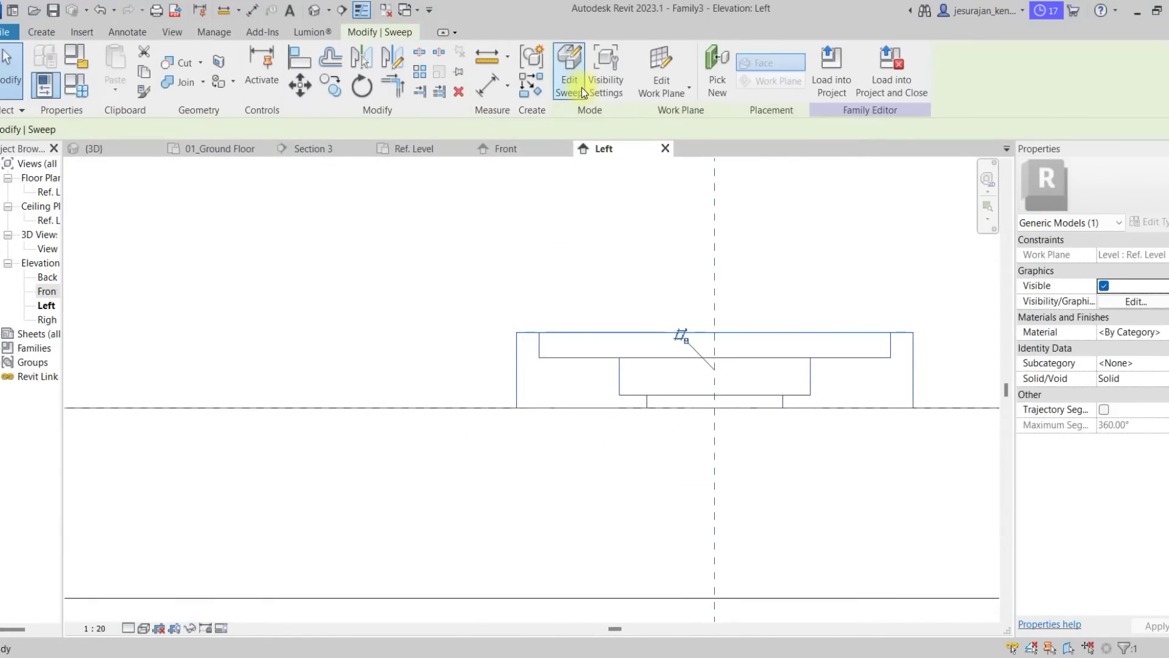
click(583, 87)
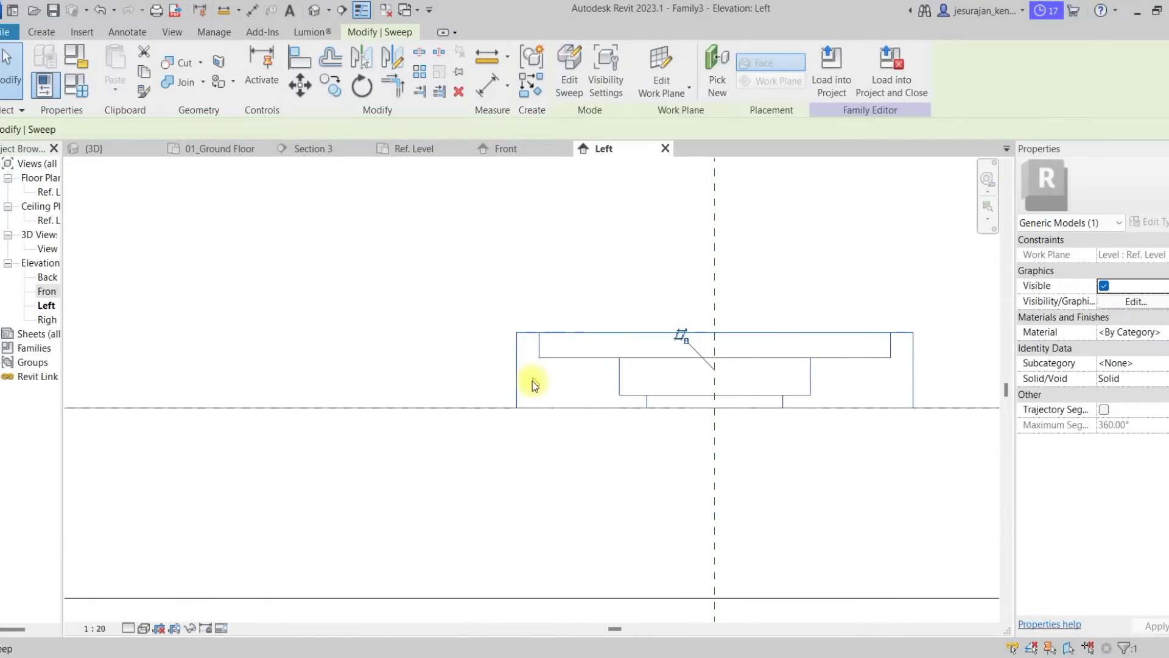
- Reopen the sweep's profile sketch and set the innermost top line's height above the path to 40 mm
double_click(533, 330)
click(528, 330)
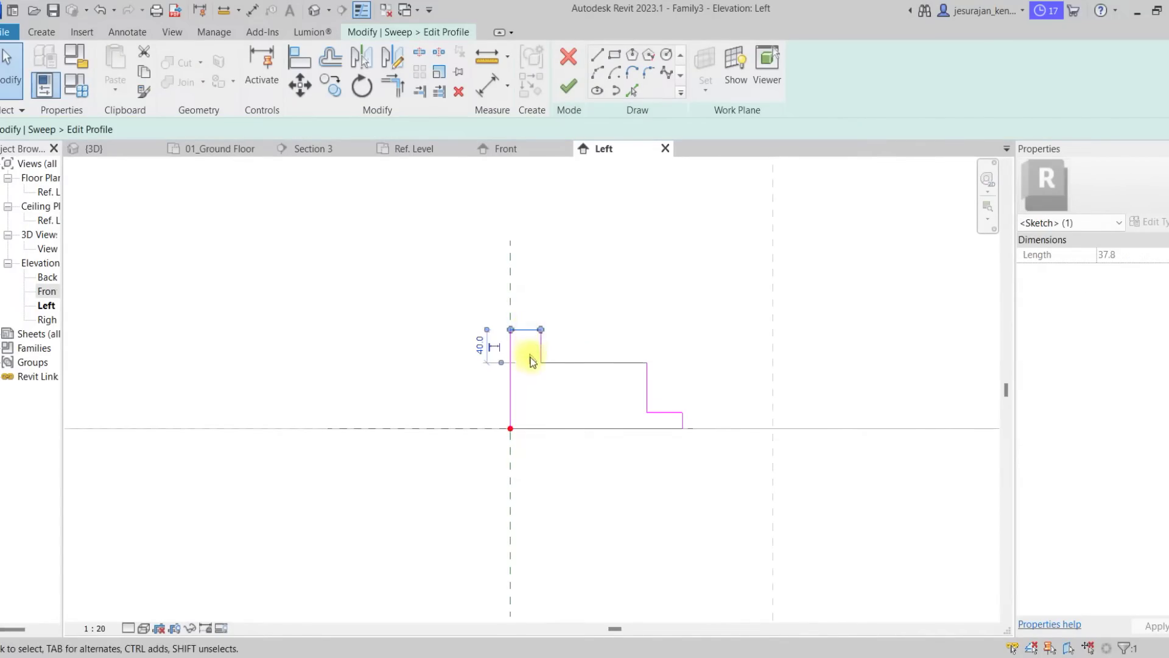
click(479, 369)
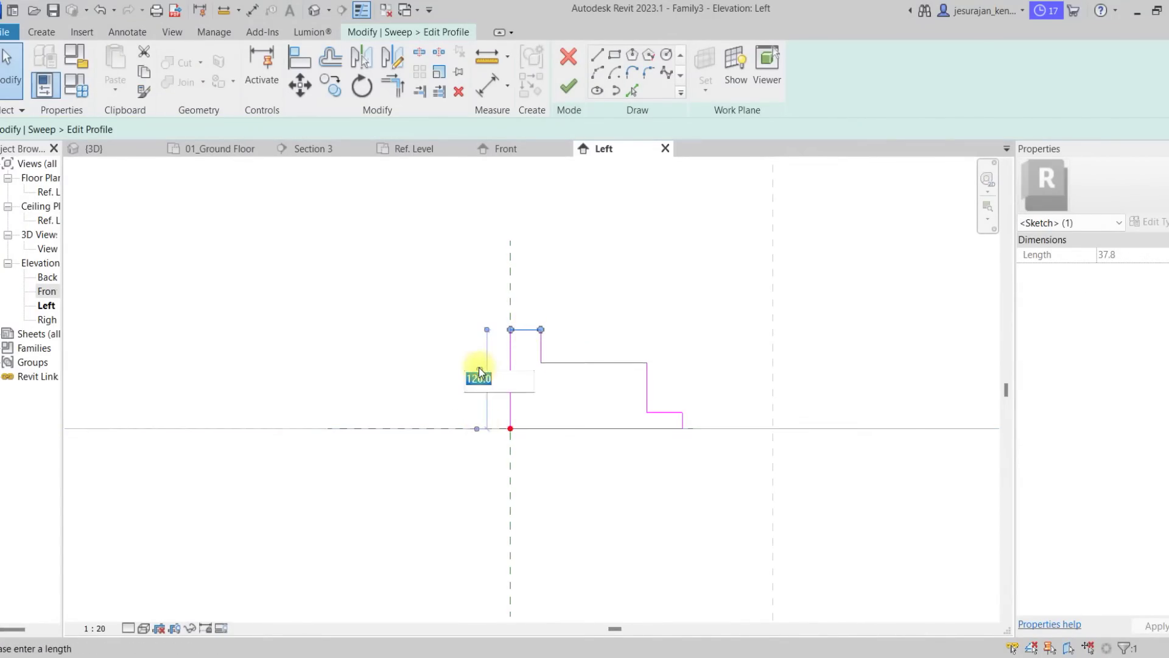
text(40)
key(Return)
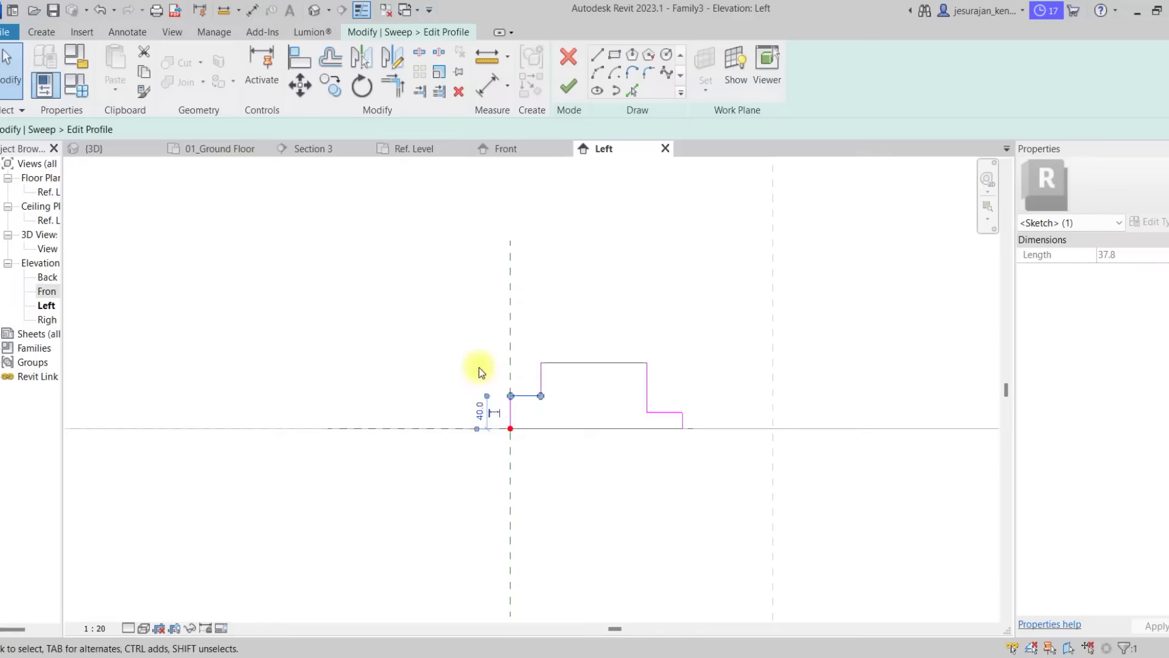
key(Escape)
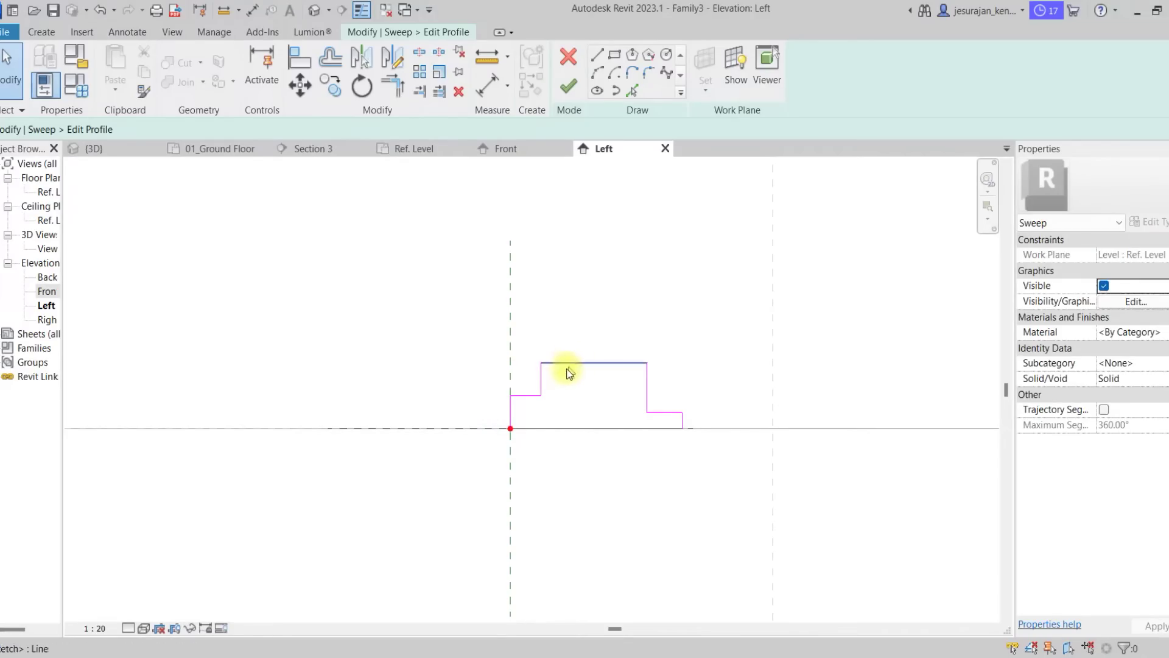
- Set the first step's vertical edge to 20 mm from the profile's vertical reference plane
click(539, 383)
click(523, 332)
text(20)
key(Return)
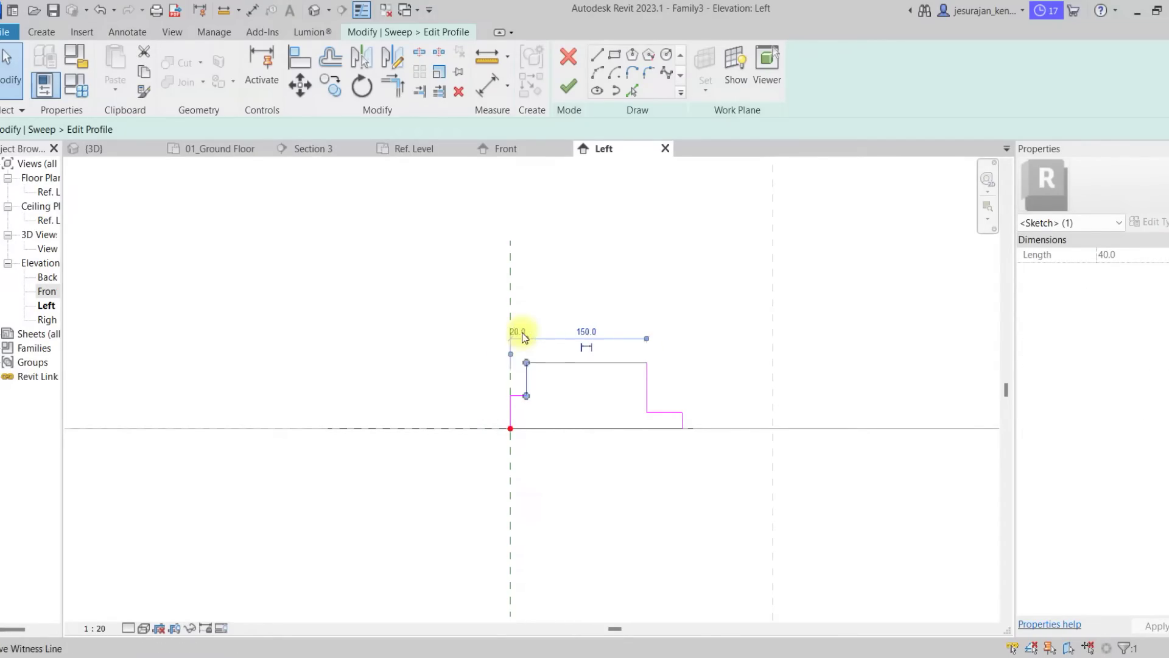
- Set the long middle line's height above the path to 20 mm, deleting the segment that becomes too short
click(550, 363)
drag(609, 397, 729, 430)
click(664, 390)
text(20)
key(Return)
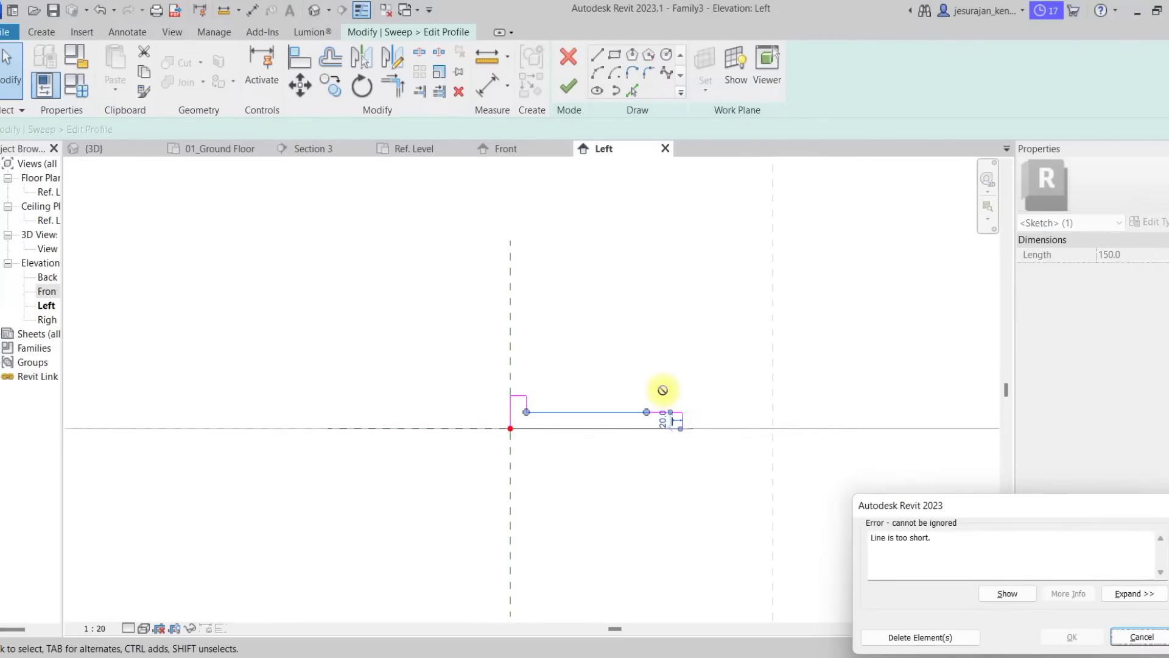
scroll(685, 415, up, 2)
click(903, 637)
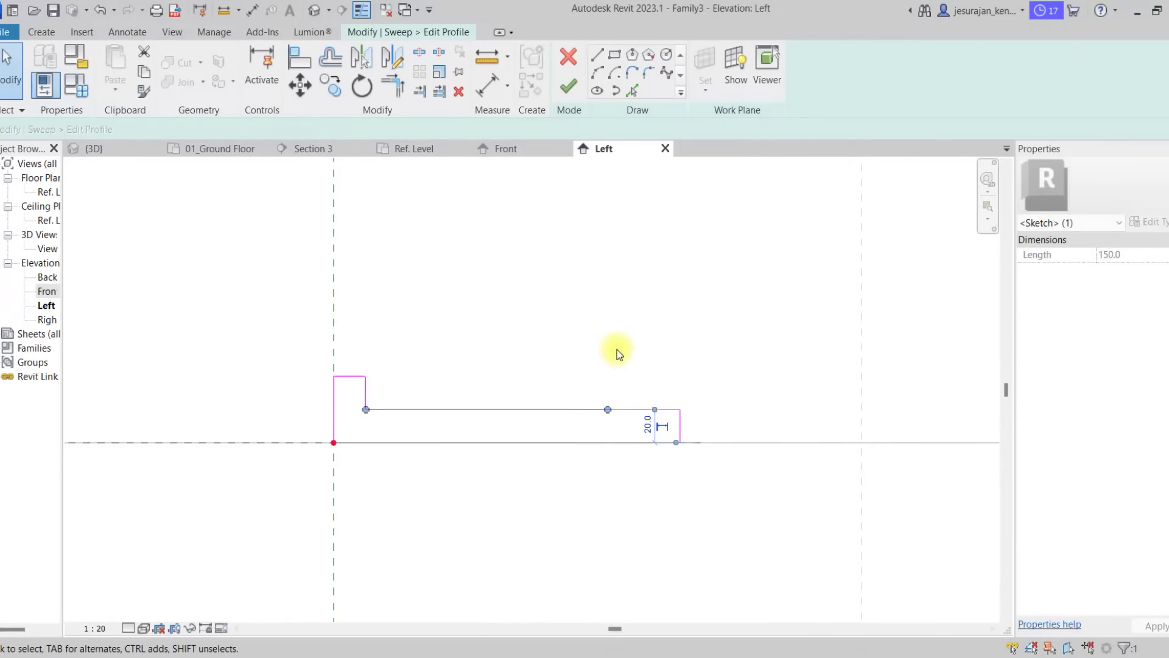
- Replace the profile's outer step segments with a vertical closing line at the end of the long middle line
drag(562, 350, 739, 514)
key(Delete)
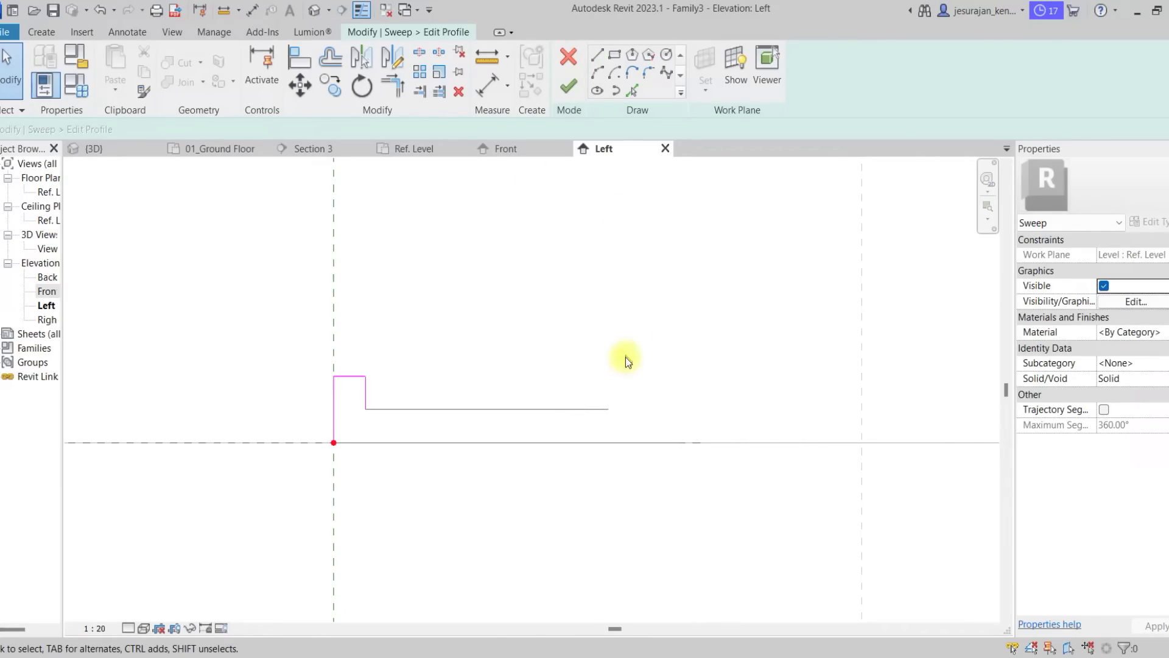
click(596, 55)
click(608, 408)
click(613, 450)
key(Escape)
key(Escape)
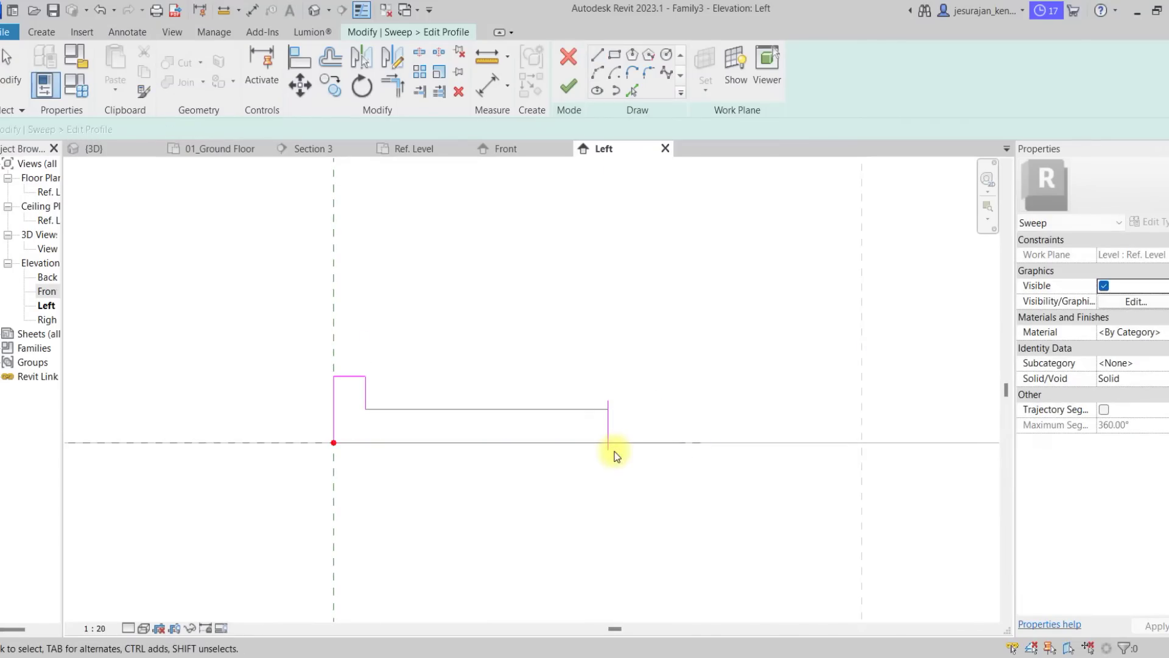
- Trim the new vertical line's corners with the bottom line and the long middle line to close the profile
key(t)
key(r)
click(608, 434)
click(601, 441)
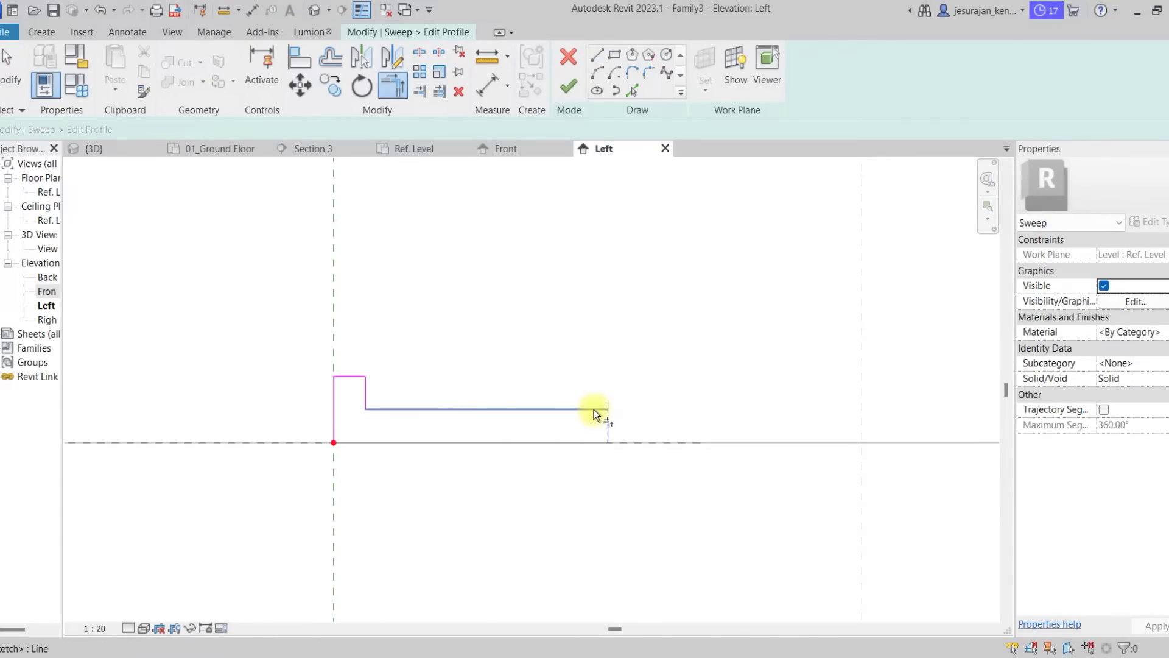
click(594, 409)
- Finish the revised profile and sweep, and view the resulting frame in 3D
click(569, 95)
scroll(465, 360, down, 2)
click(571, 91)
scroll(585, 244, down, 2)
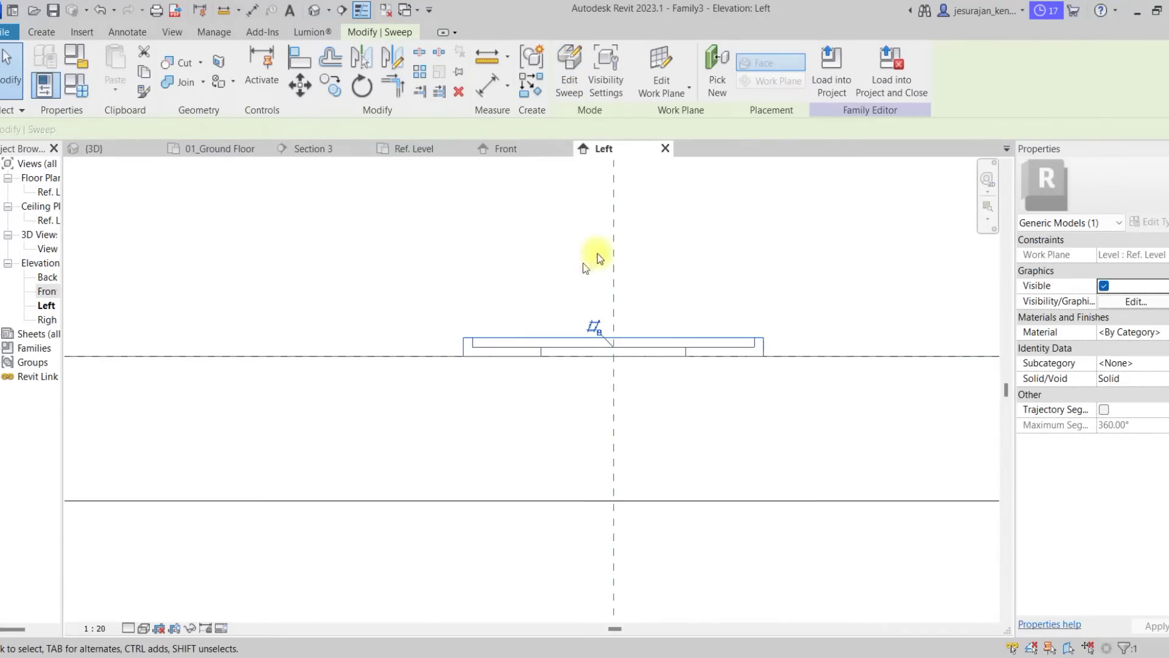
click(314, 13)
shift+middle_drag(522, 378, 615, 369)
click(616, 368)
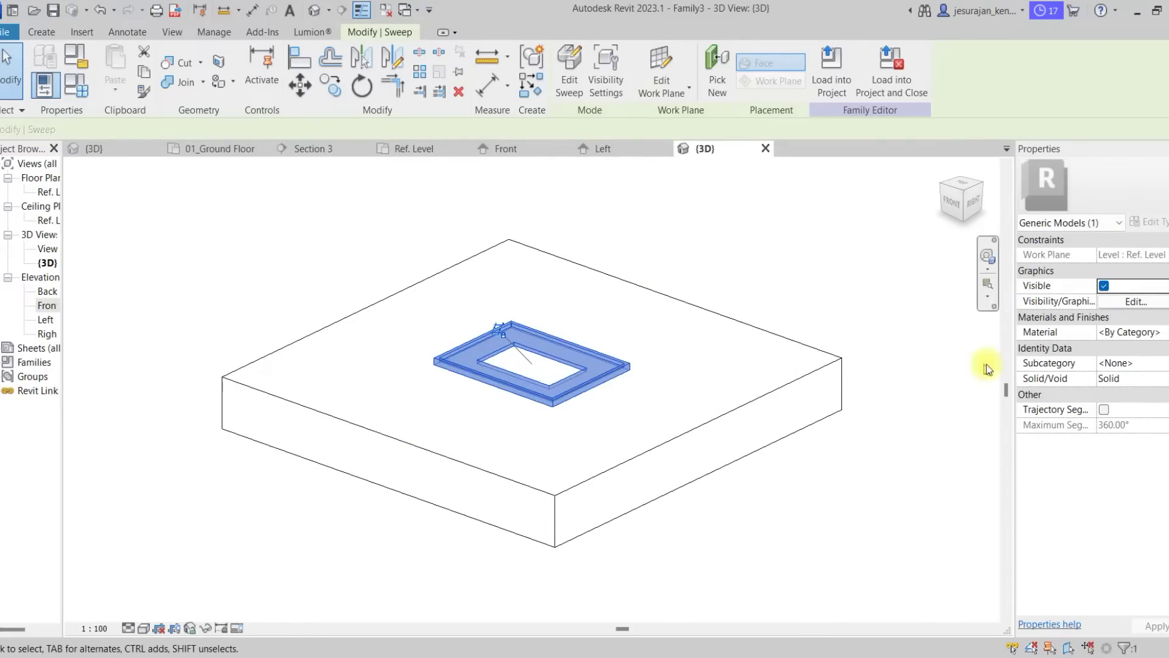
- Associate the sweep's material with a new type parameter named Material under Materials and Finishes
click(1165, 332)
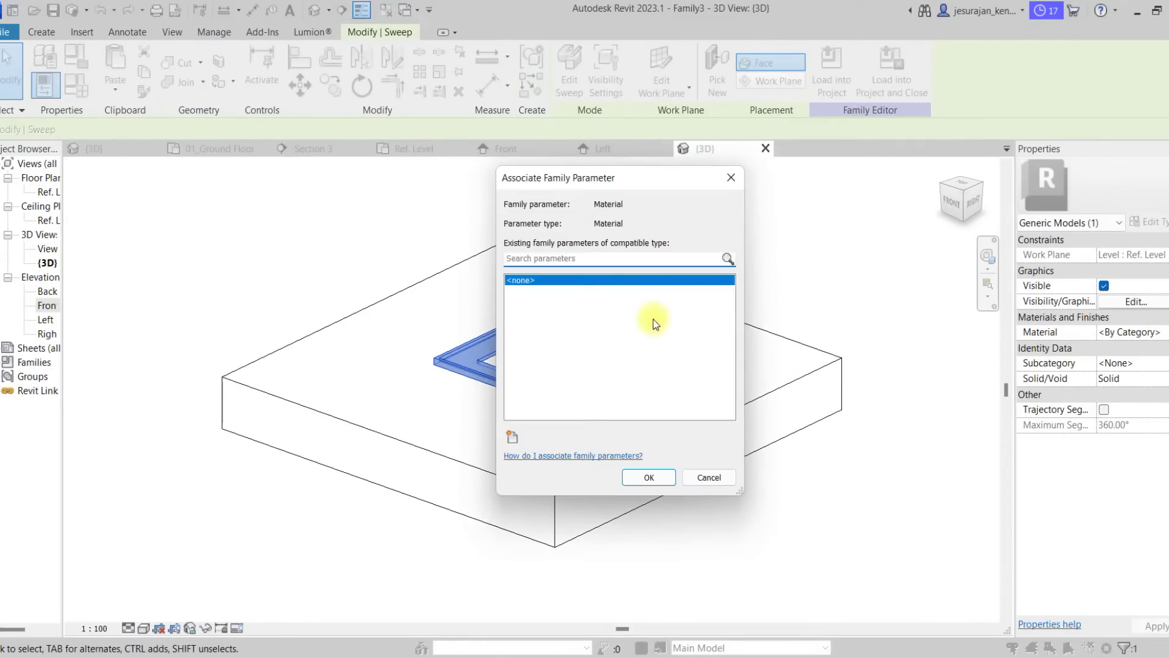
click(513, 437)
text(Material)
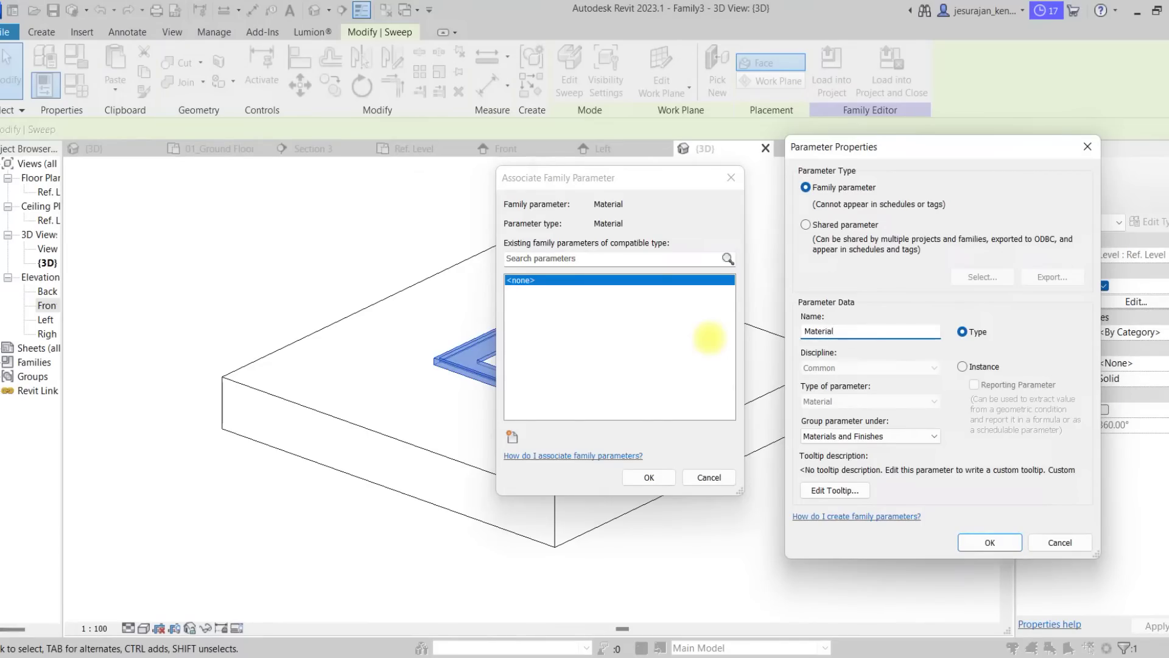
click(991, 544)
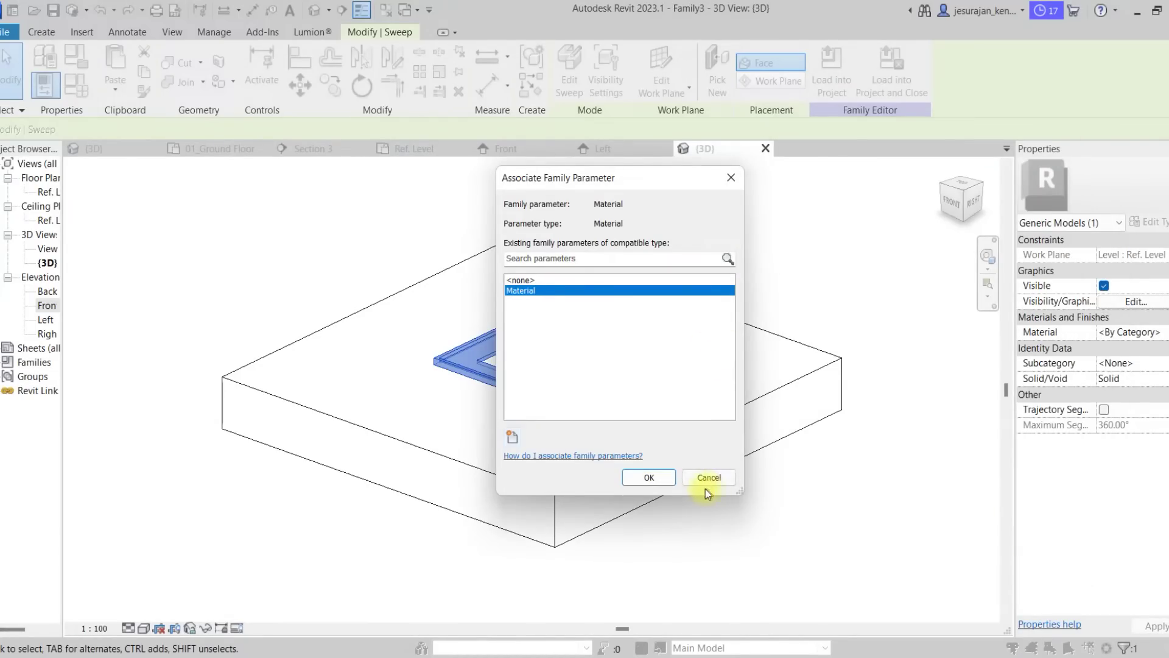
click(651, 480)
click(795, 499)
- Load the frame family into the project and close it, saving it as Rectangular Projection with a maximum of 1 backup
shift+middle_drag(651, 279, 616, 293)
click(619, 74)
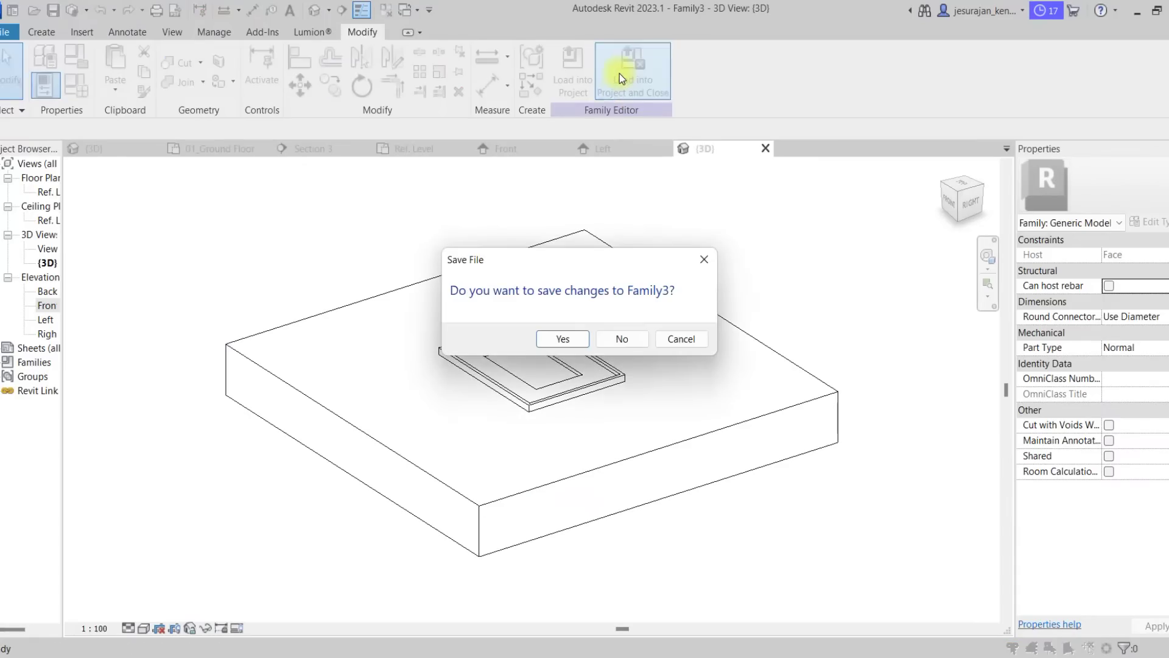
click(558, 344)
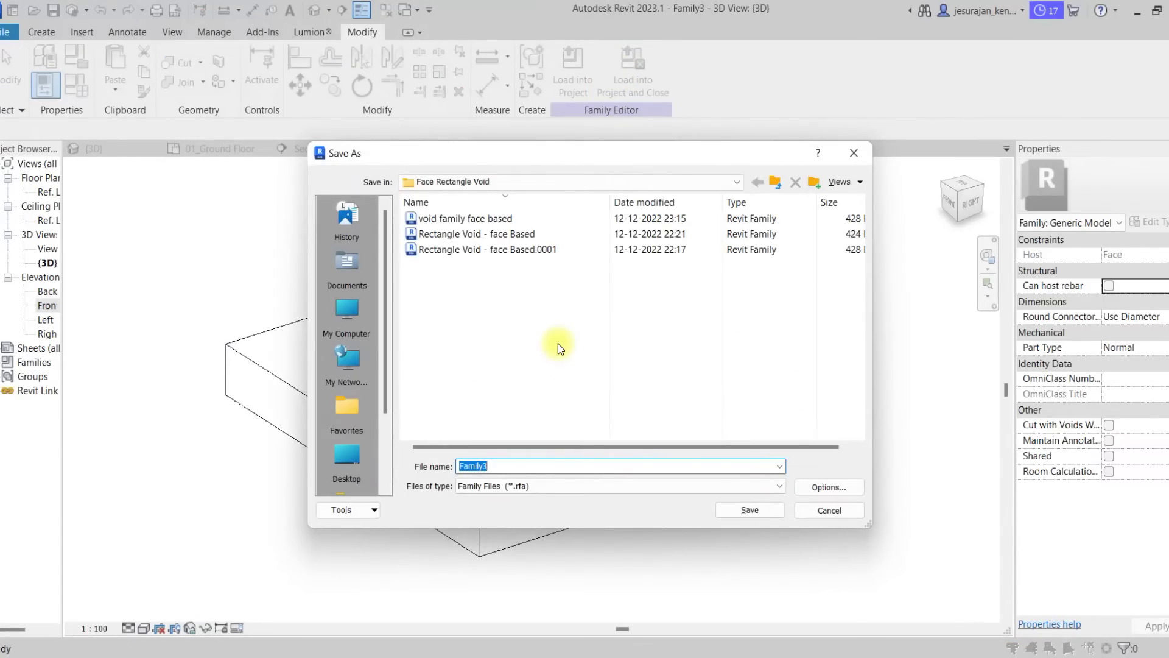
text(Rectangu)
click(826, 487)
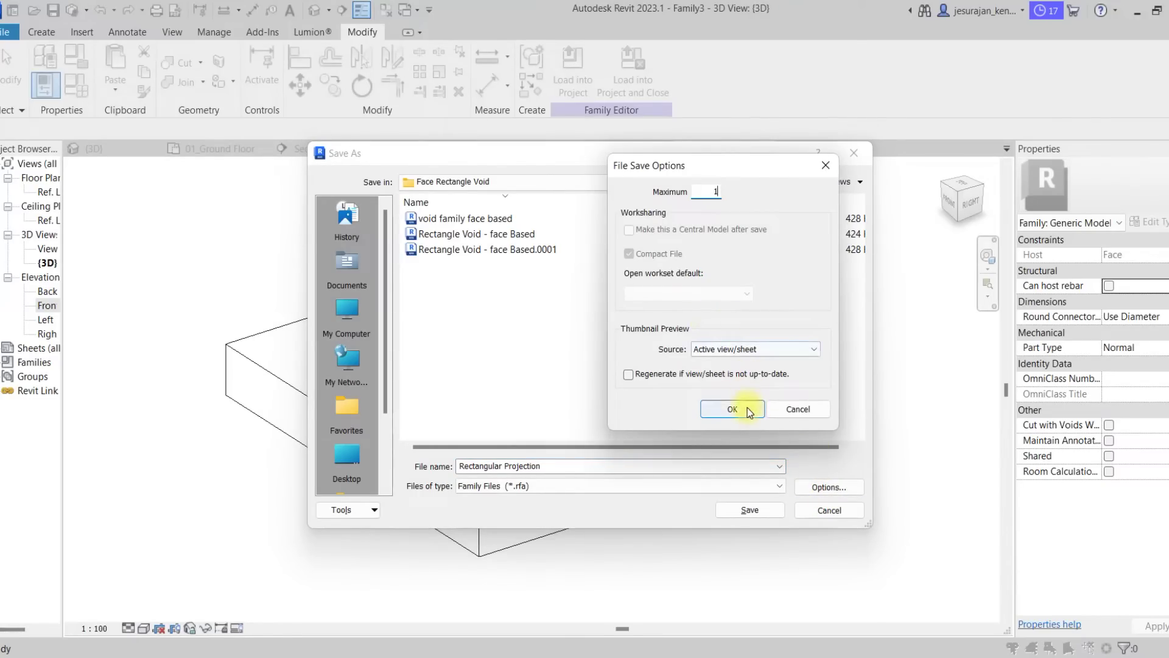
click(747, 407)
click(773, 509)
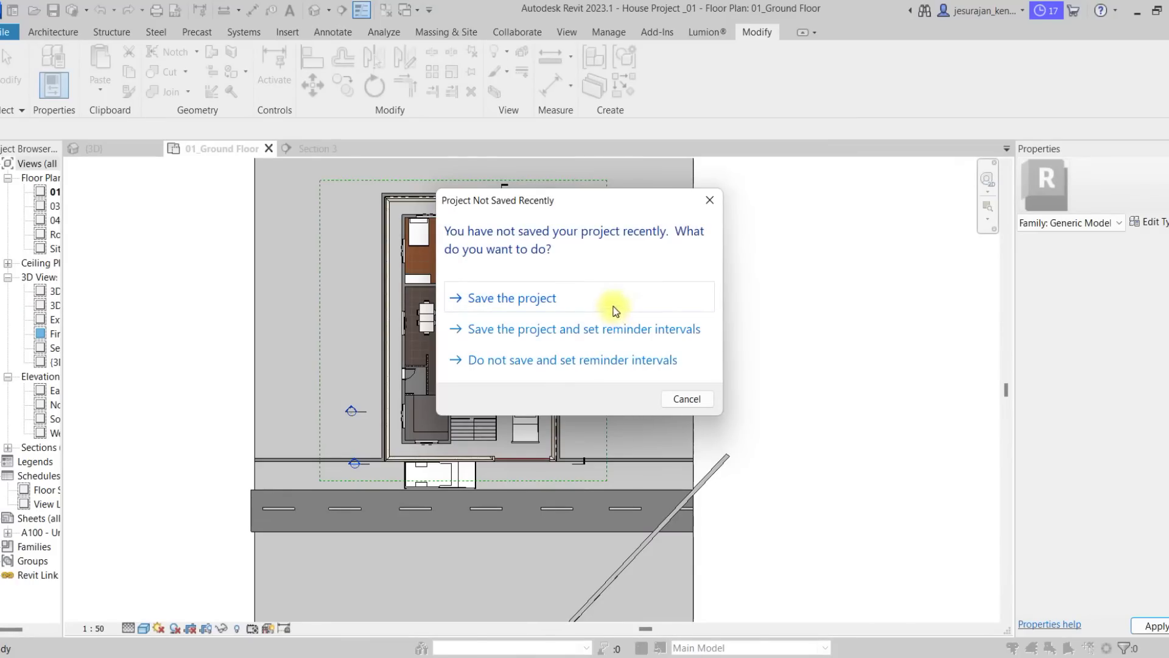
- Save the project and place a Rectangular Projection on the long textured wall beside its recesses in the default 3D view
click(600, 301)
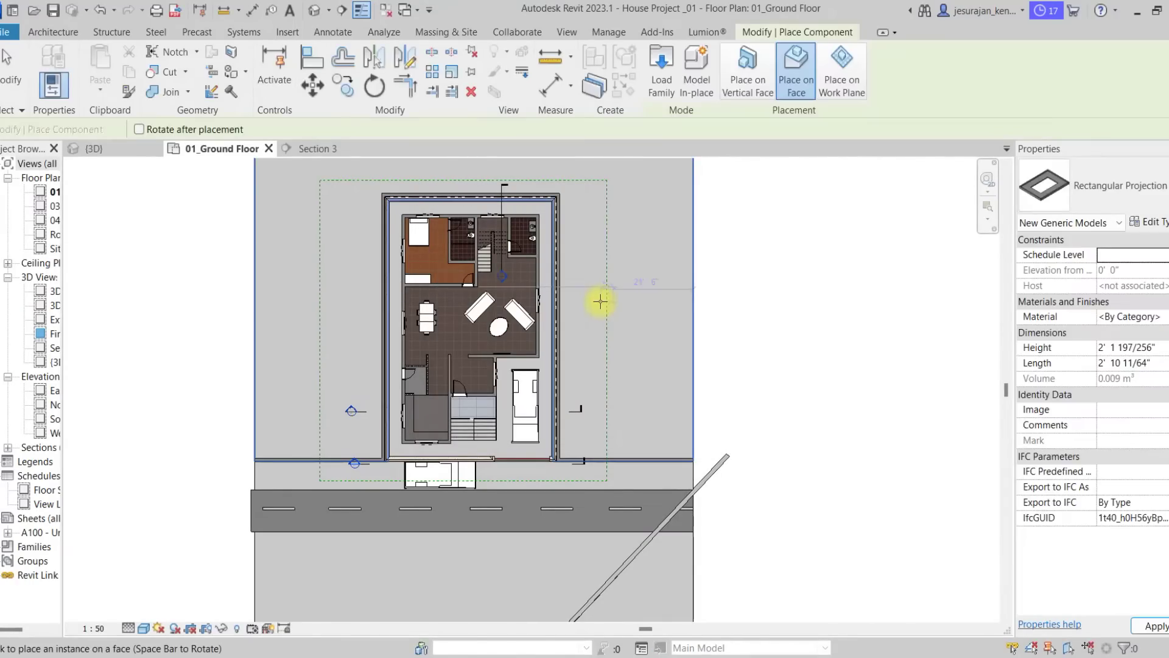
click(316, 11)
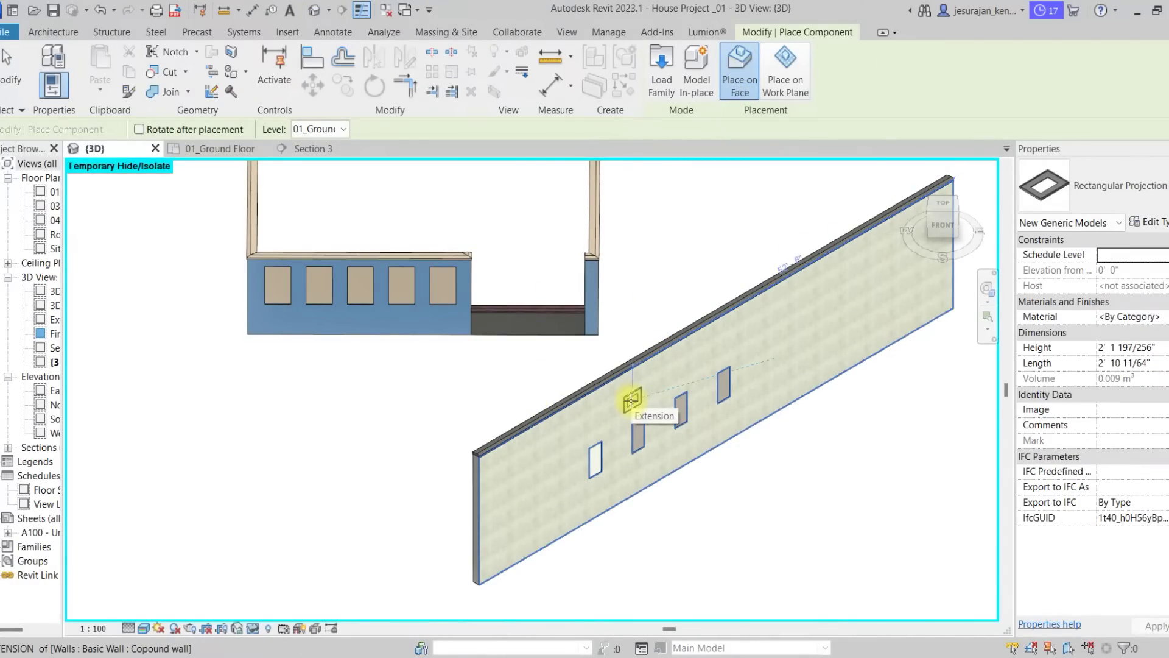
scroll(632, 401, up, 4)
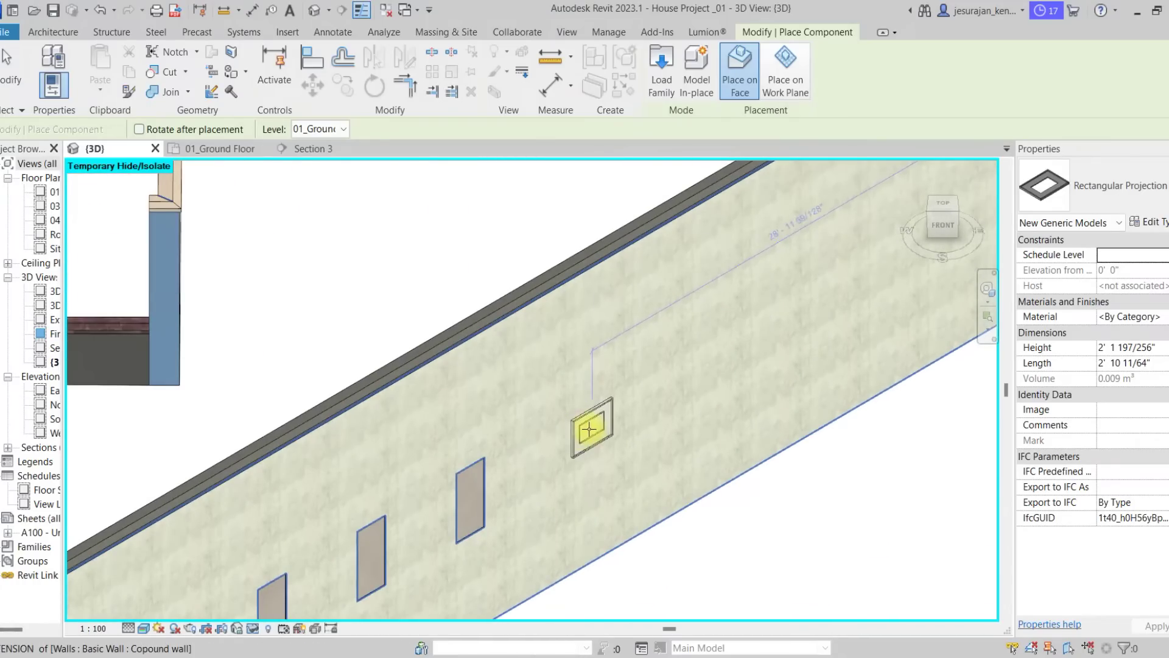
click(588, 429)
key(Escape)
key(Escape)
- Examine the placed frame and its relation to the recesses on the long textured wall from several angles
scroll(599, 444, up, 3)
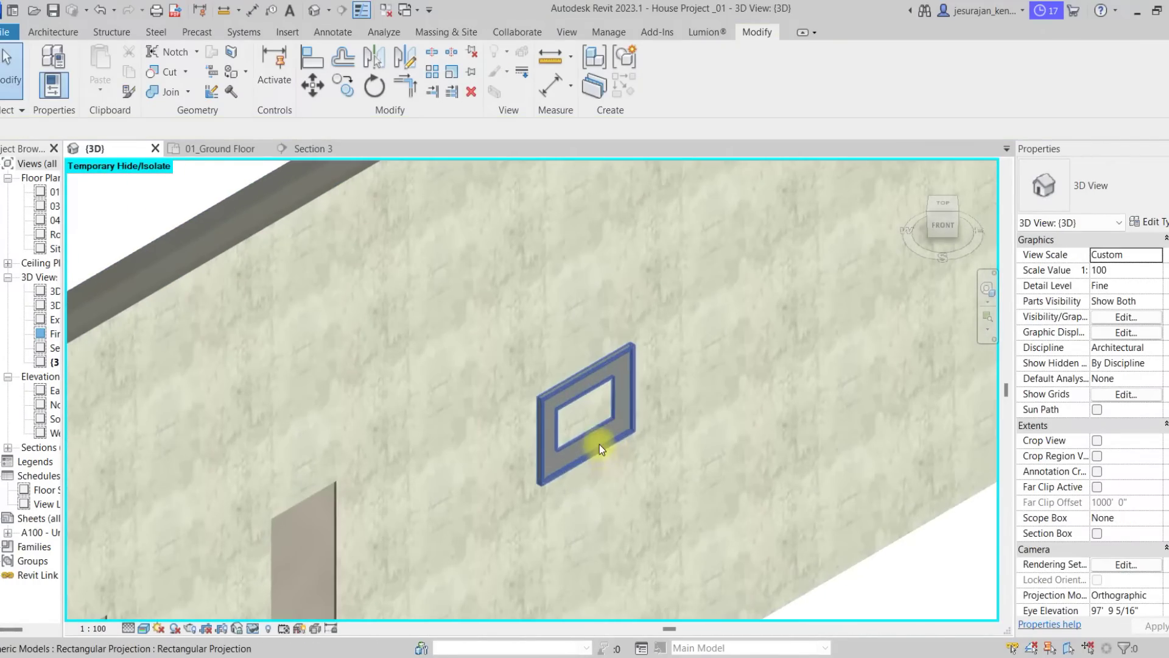
click(599, 445)
shift+middle_drag(599, 445, 534, 370)
key(Escape)
scroll(684, 330, down, 5)
scroll(667, 370, up, 1)
scroll(666, 370, down, 2)
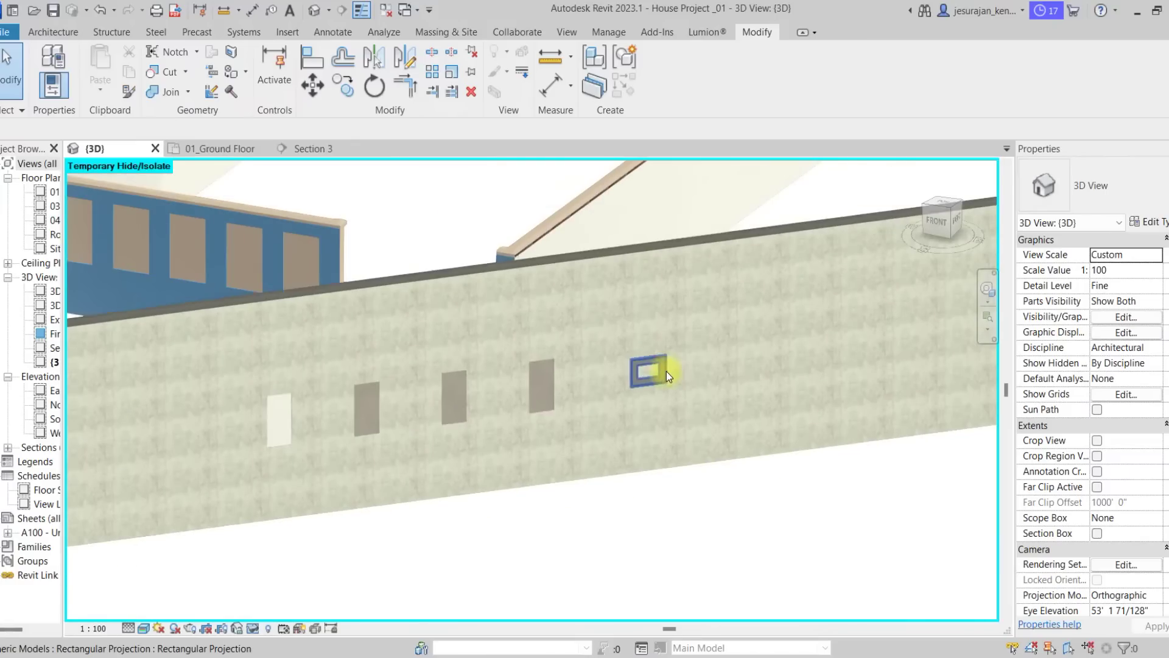
shift+middle_drag(650, 359, 688, 389)
scroll(688, 390, down, 3)
scroll(663, 377, up, 4)
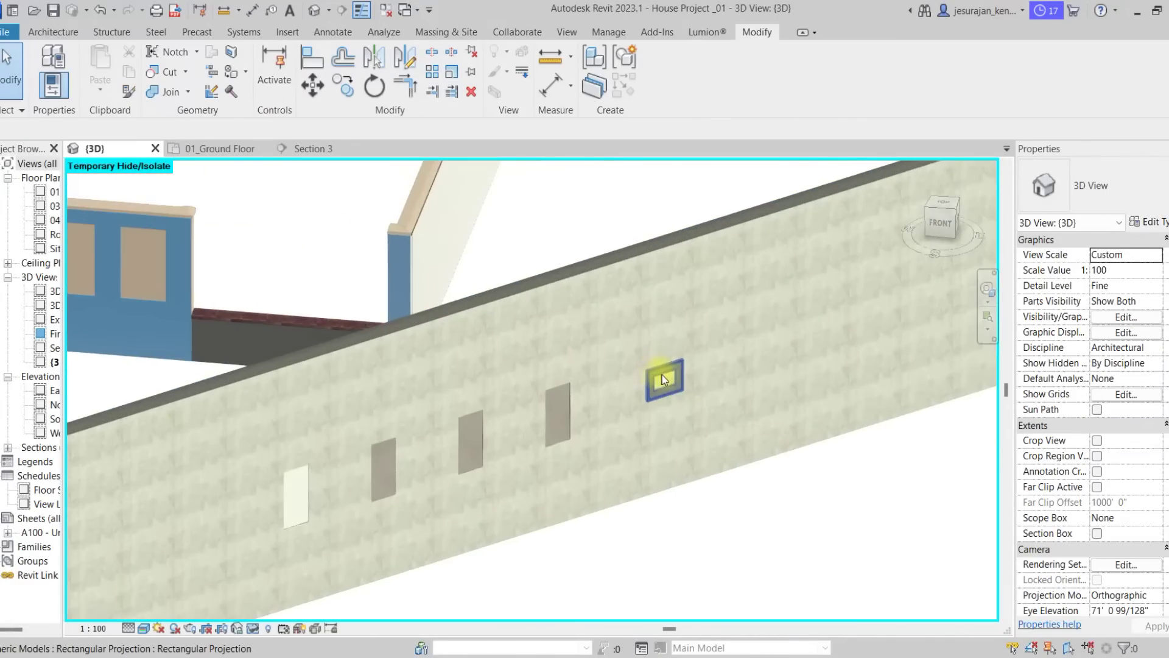
- Create a similar Rectangular Projection on the blue front wall between the two recesses nearest the gate opening
click(667, 368)
key(c)
key(s)
middle_drag(499, 374, 877, 440)
scroll(488, 346, up, 4)
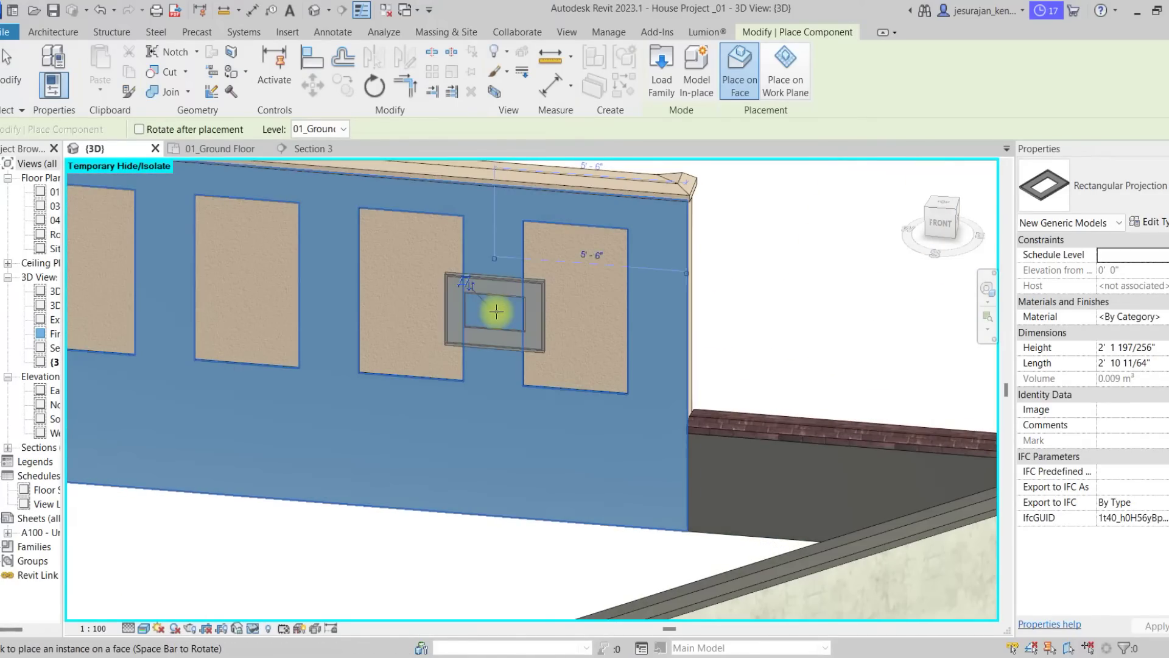
click(496, 312)
key(Escape)
click(501, 294)
key(Escape)
scroll(531, 407, down, 3)
shift+middle_drag(531, 407, 659, 439)
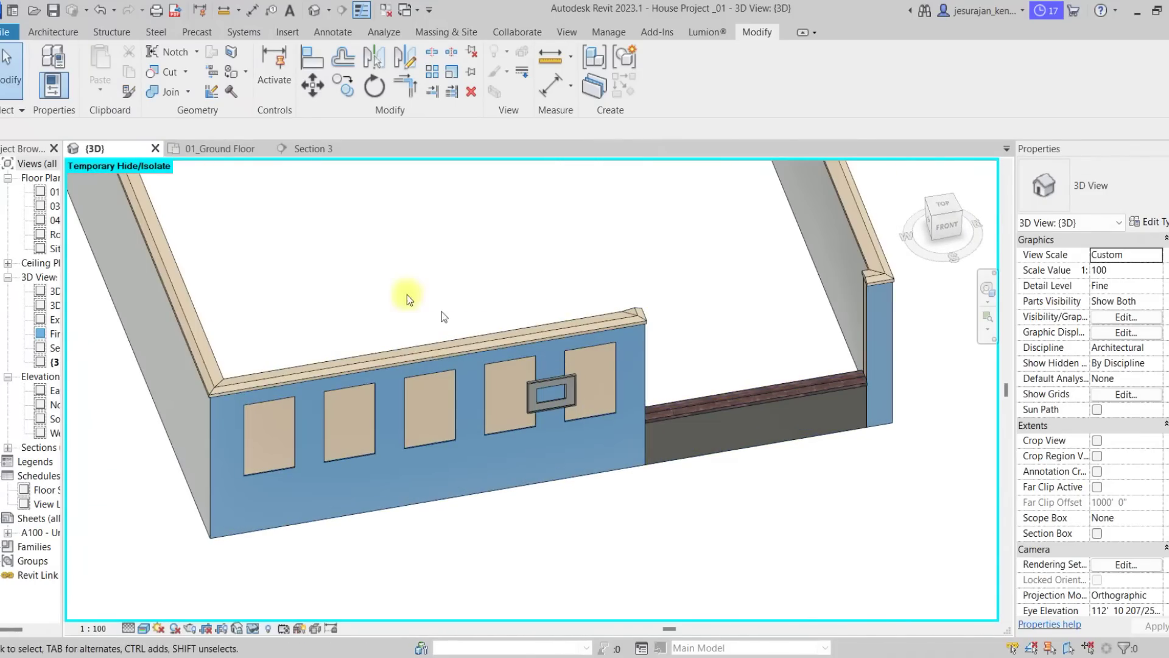
- Open the 01_Ground Floor plan and go to the Section 3 view facing the front wall
drag(63, 228, 106, 218)
double_click(83, 192)
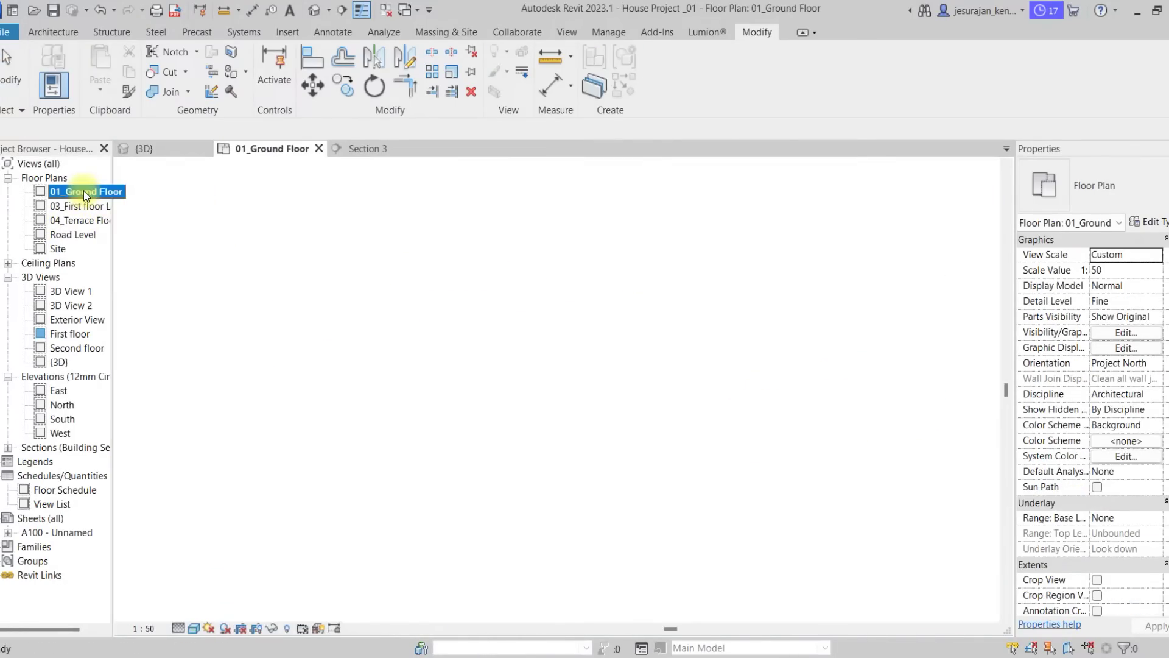
scroll(510, 437, up, 2)
scroll(348, 473, up, 2)
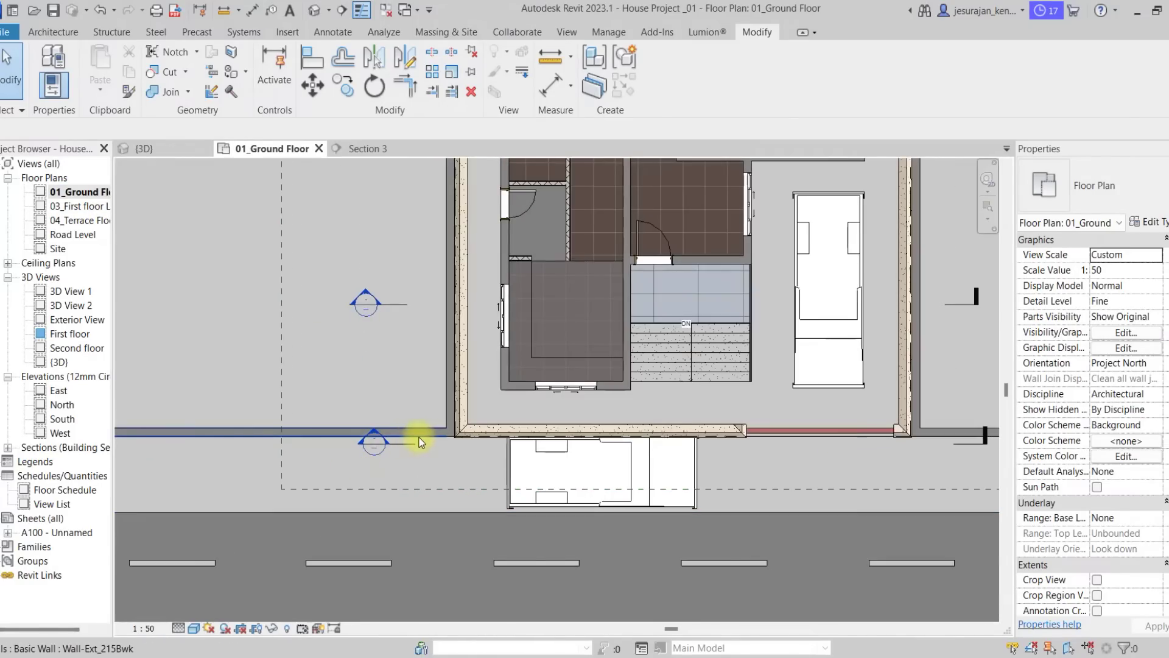
right_click(407, 445)
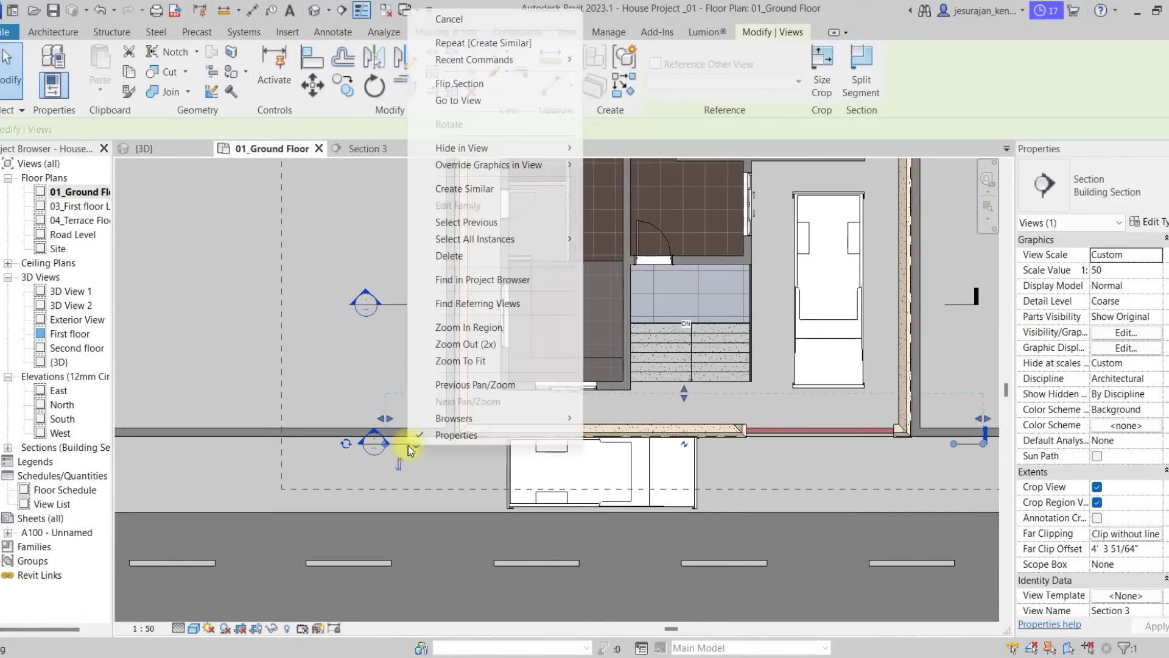
click(465, 100)
scroll(626, 479, up, 3)
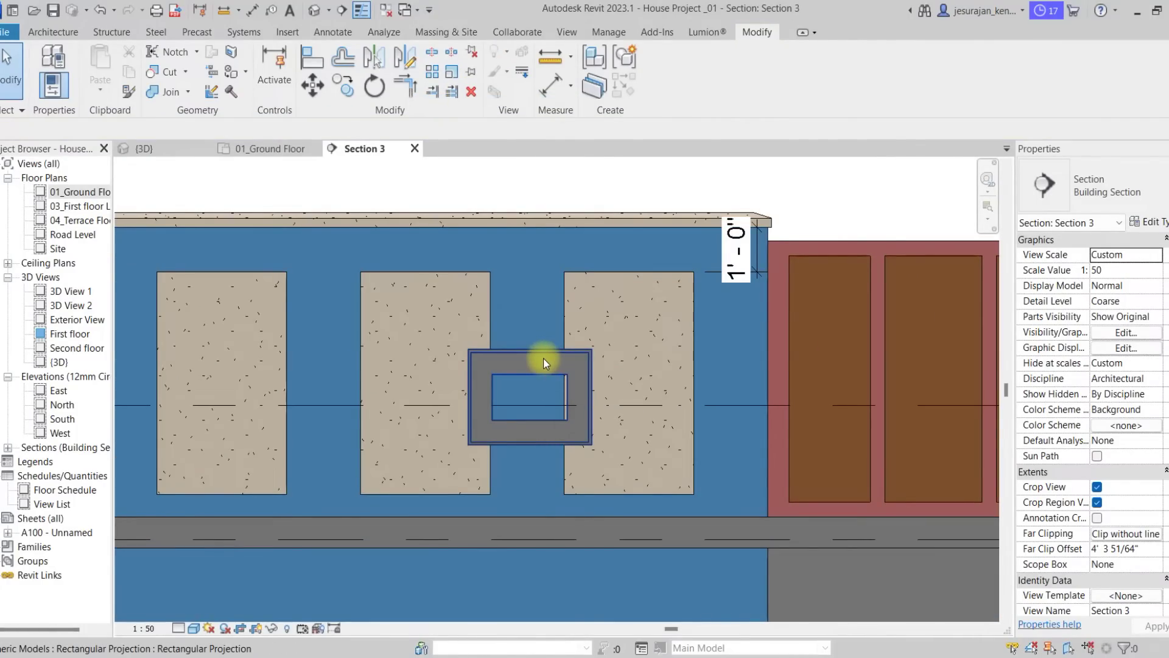
- Measure the width and height of the recess nearest the gate
key(d)
key(i)
click(564, 304)
click(693, 346)
key(Escape)
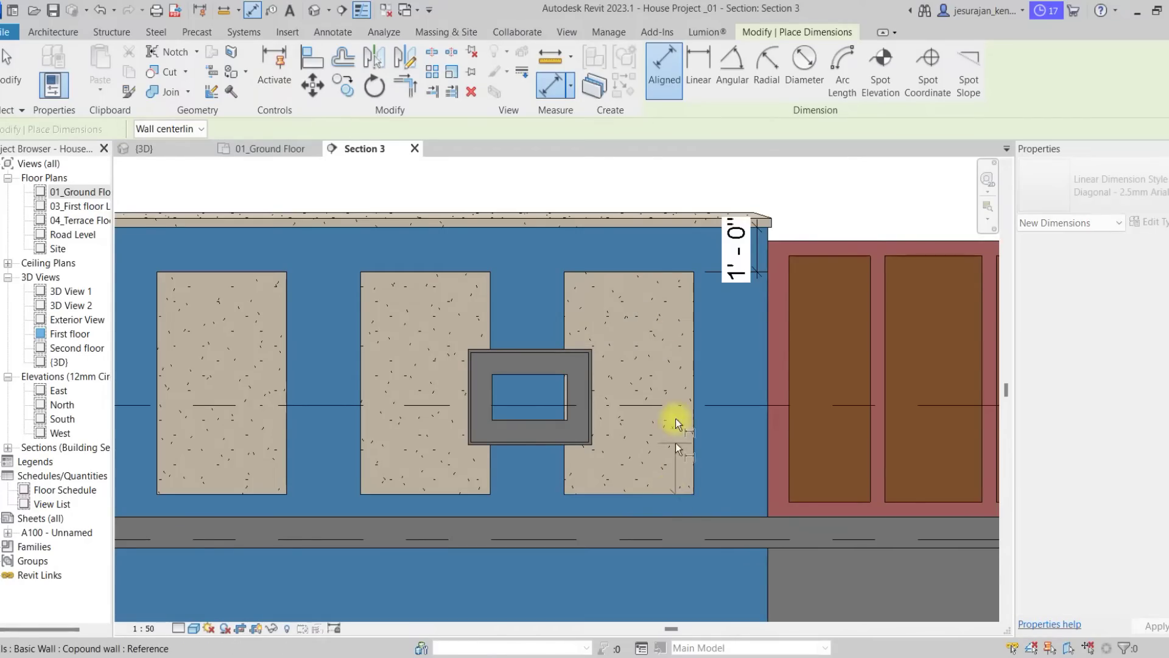
key(Escape)
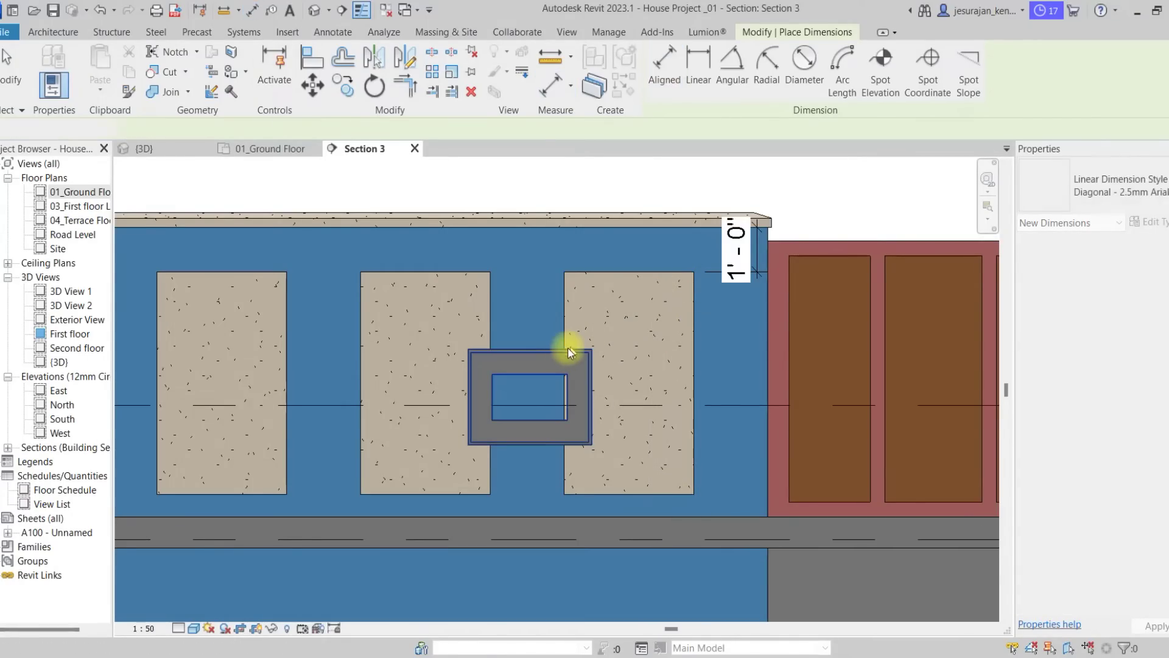
- Set the front wall frame's height to 5' 0" and its length to 3' 0"
click(561, 353)
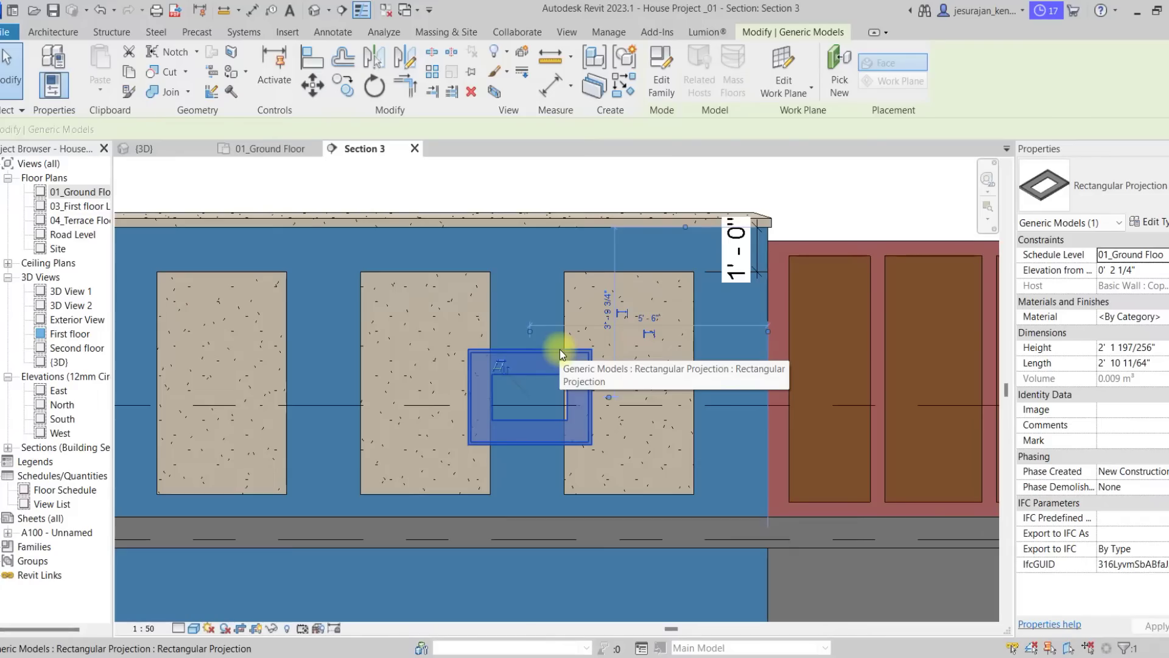
click(1161, 349)
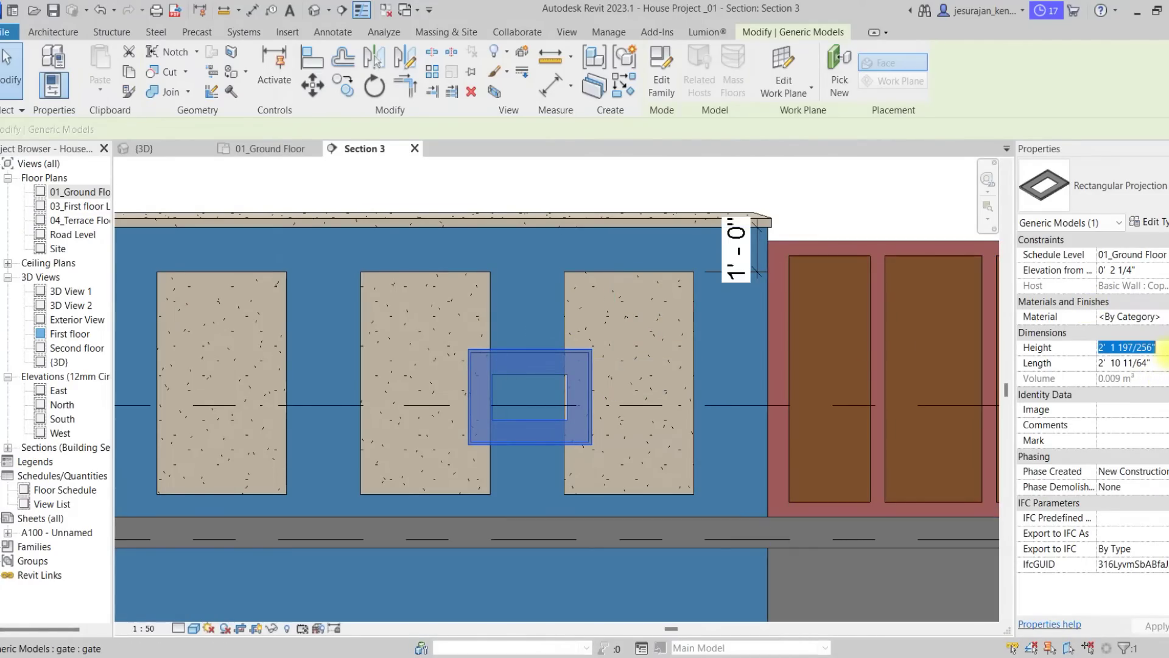
text(5)
key(Return)
click(1162, 362)
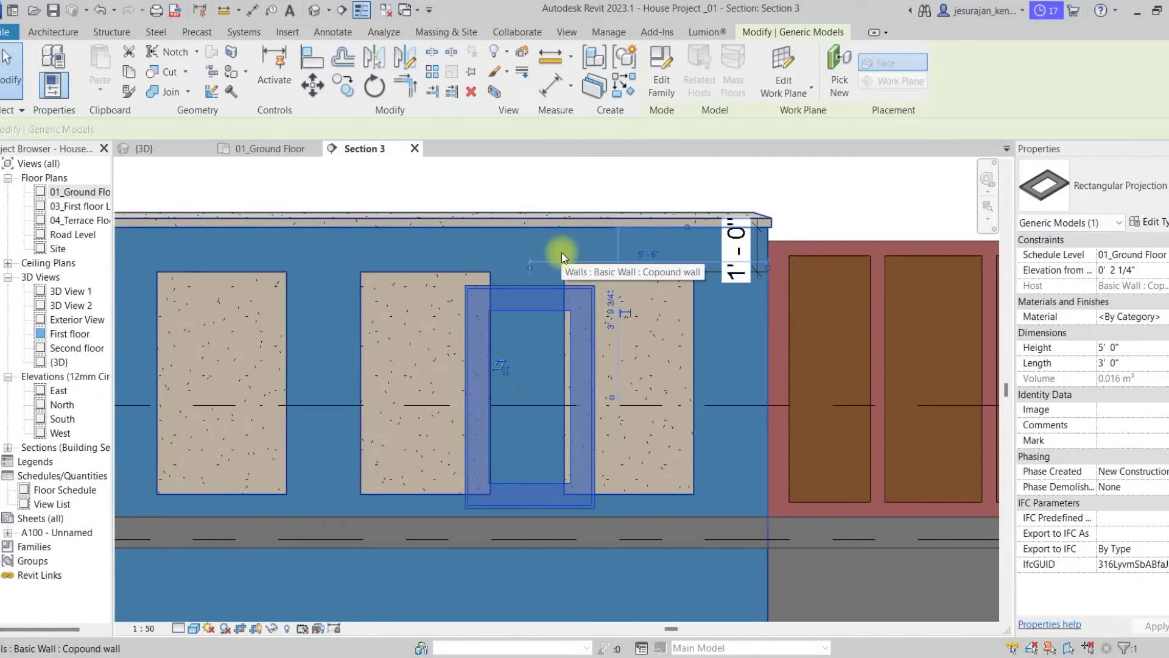
- Move the frame so its inner upper-left corner meets the upper-left corner of the recess nearest the gate
click(316, 93)
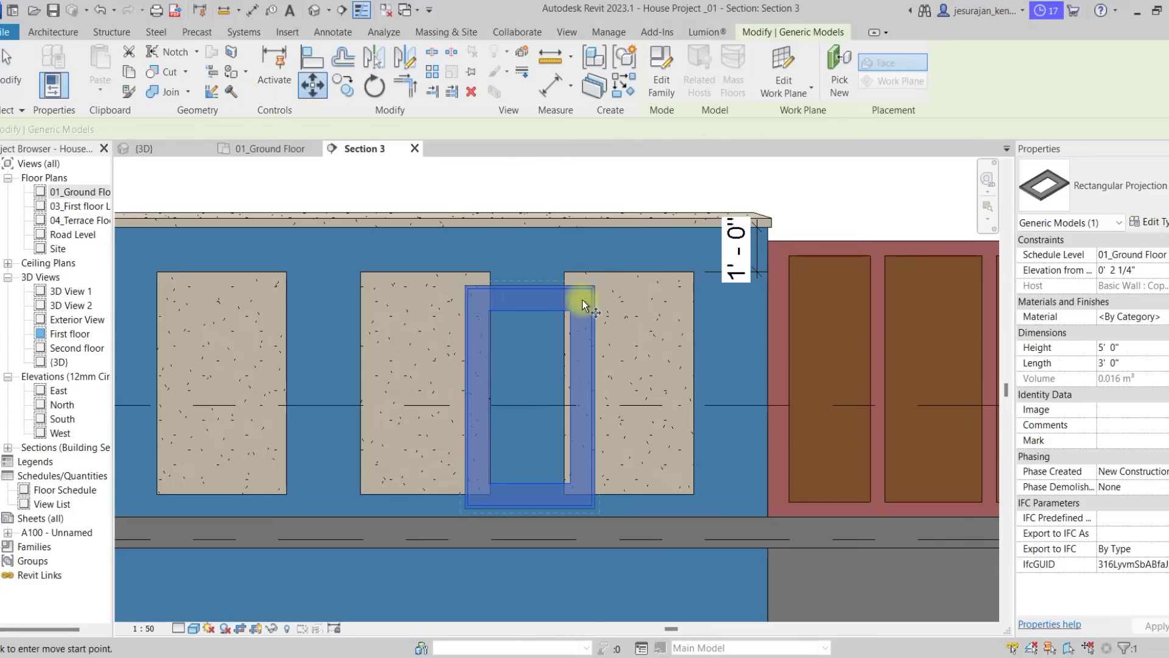
click(489, 313)
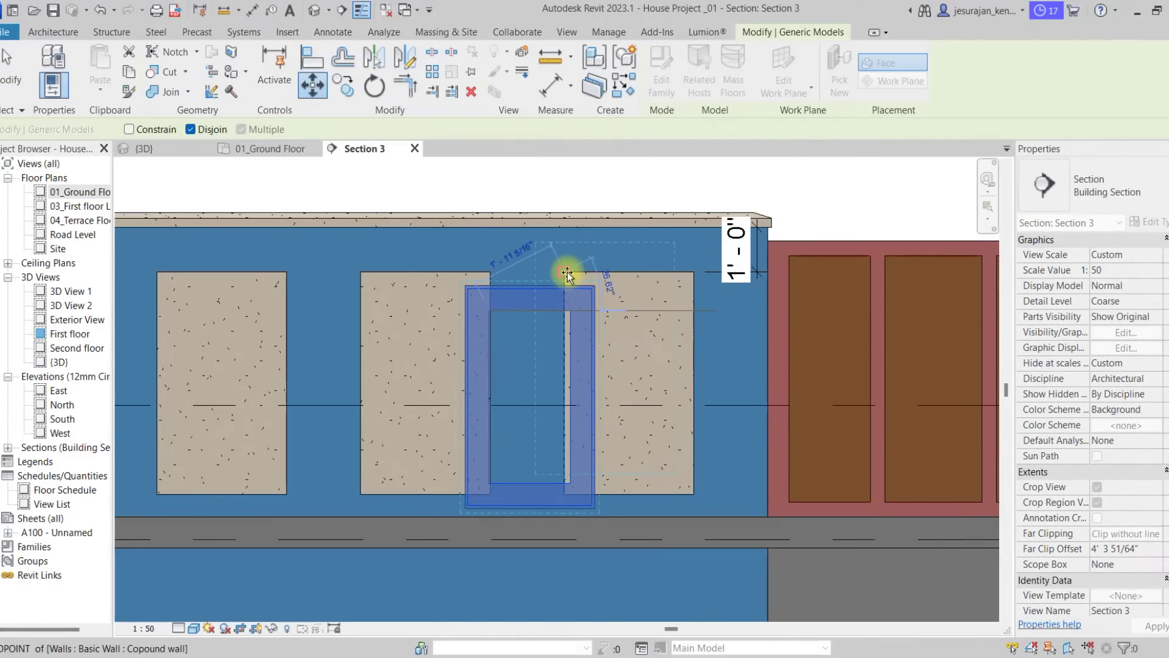
click(564, 274)
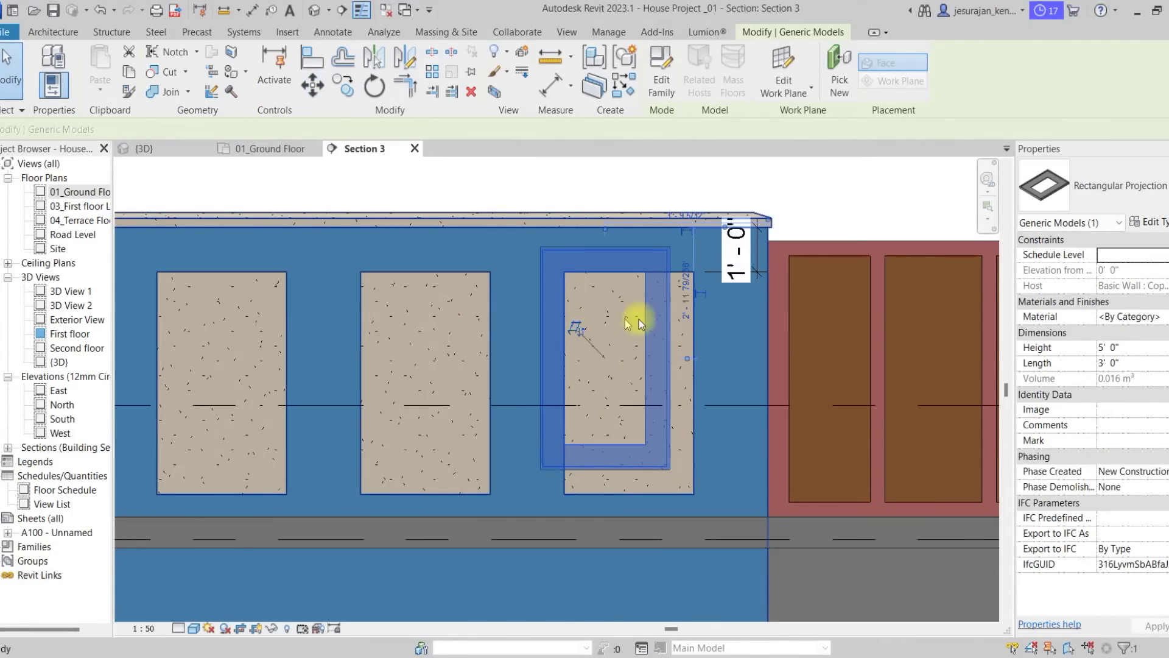
key(Escape)
- Measure the gap between the recess's right edge and the frame's inner right edge
key(d)
key(i)
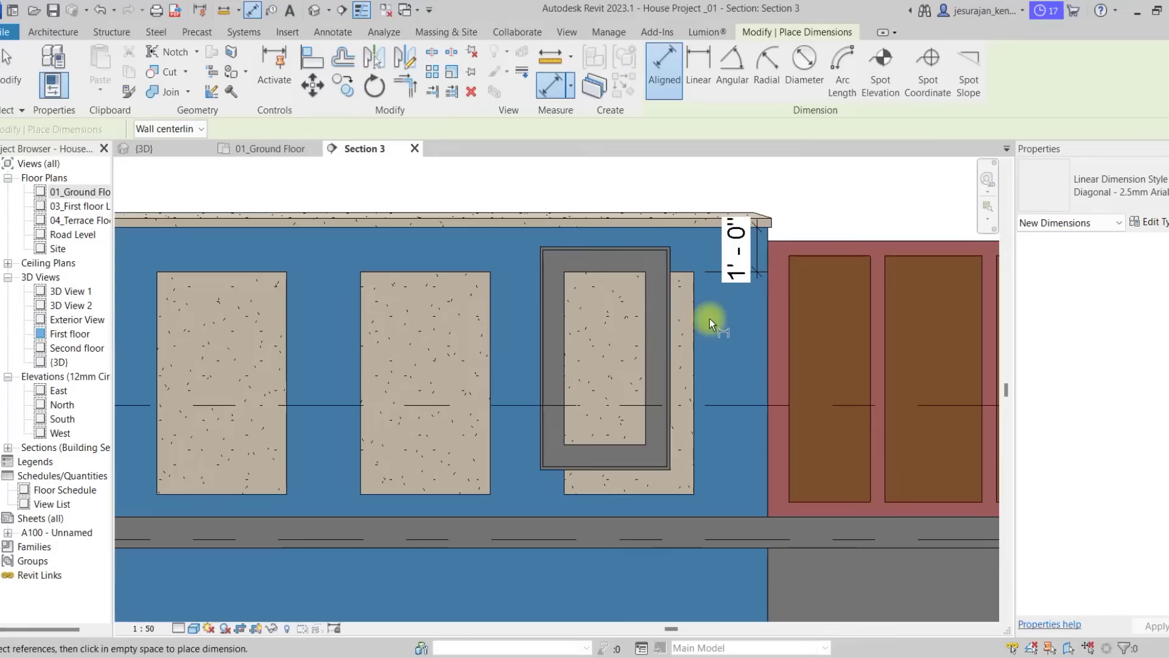
click(645, 323)
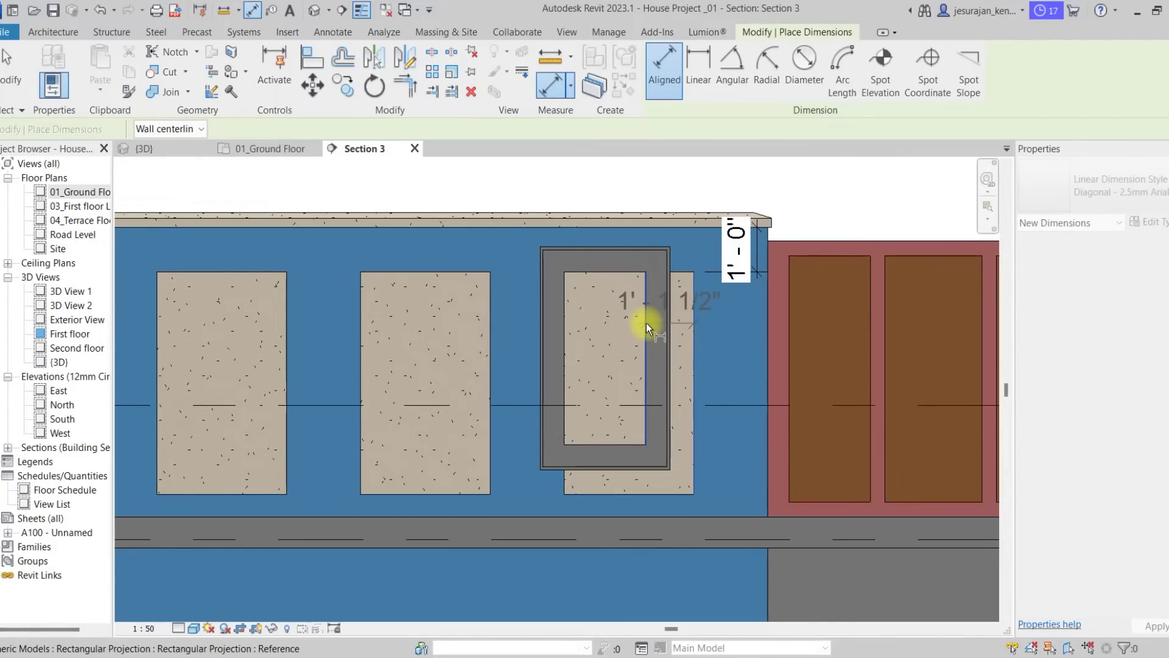
key(Escape)
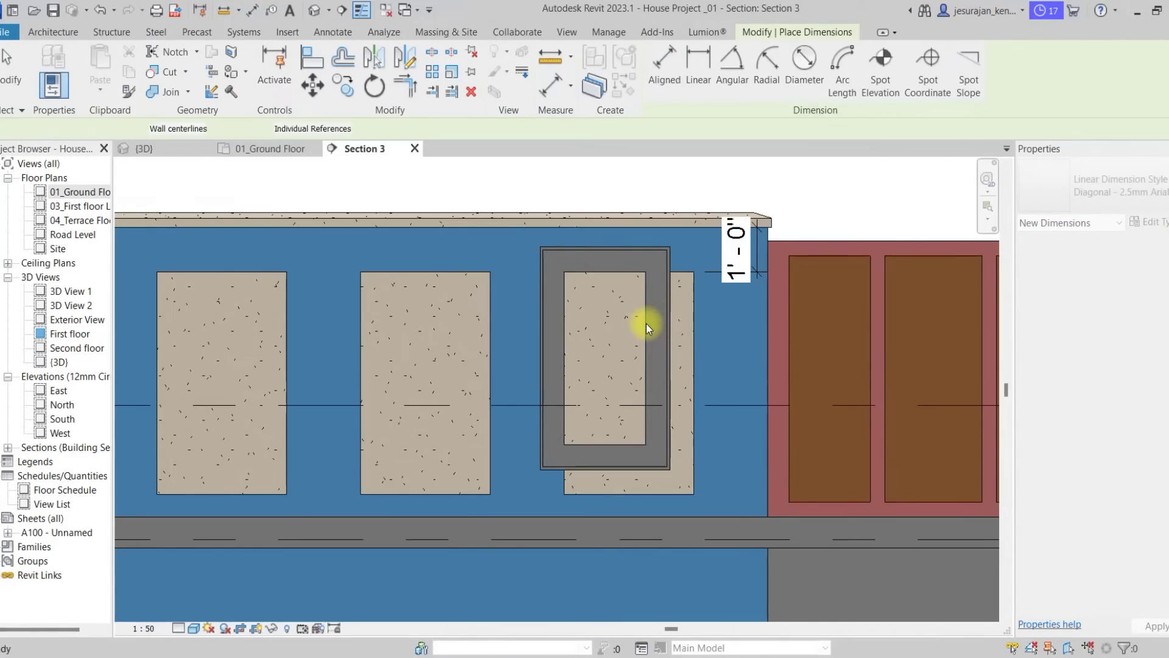
key(Escape)
- Open the Rectangular Projection family for editing and edit its sweep
click(645, 324)
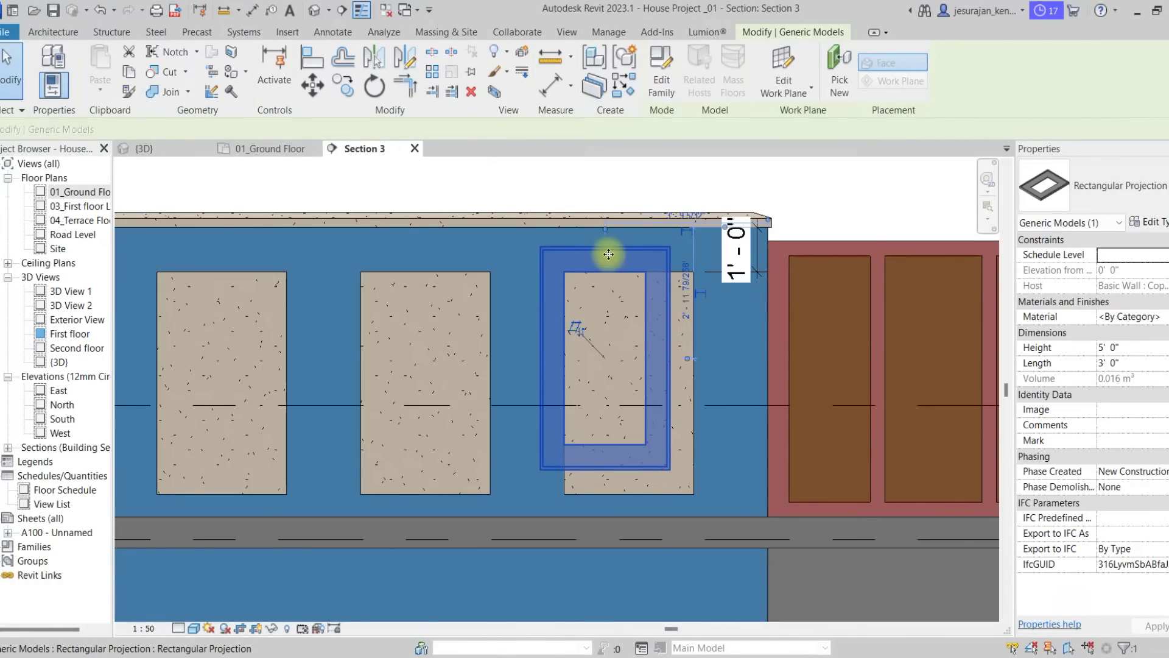
click(662, 70)
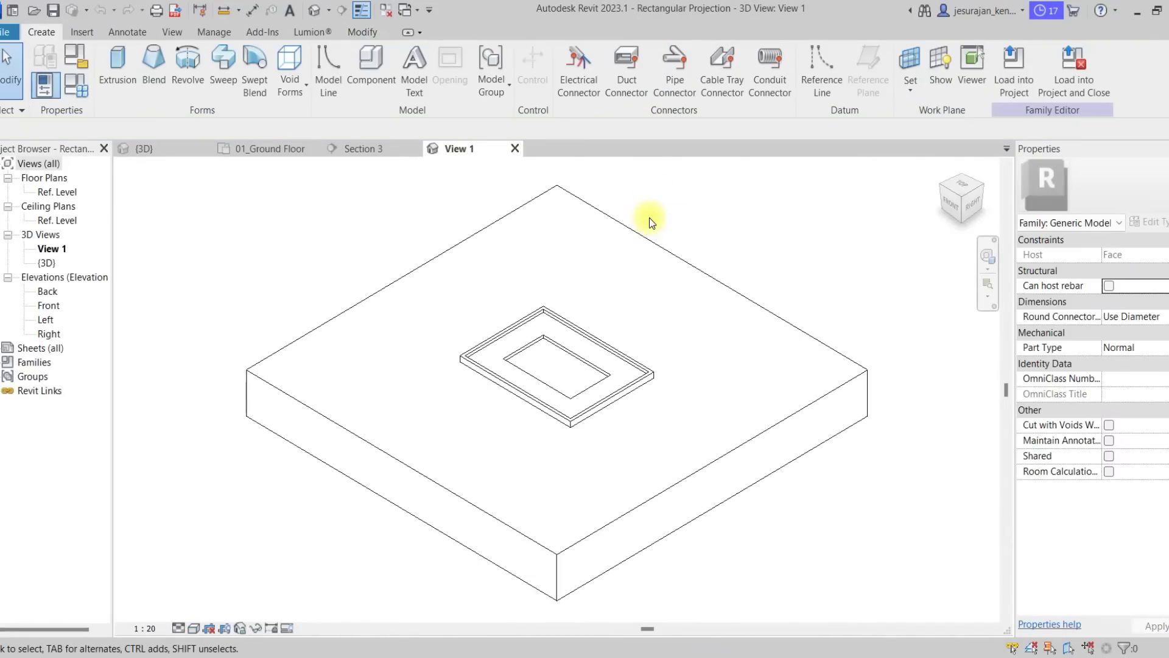
click(604, 357)
click(566, 61)
- Open the sweep's profile sketch, move its end edge to the outer side of the path and set its distance there to 40
scroll(594, 364, up, 6)
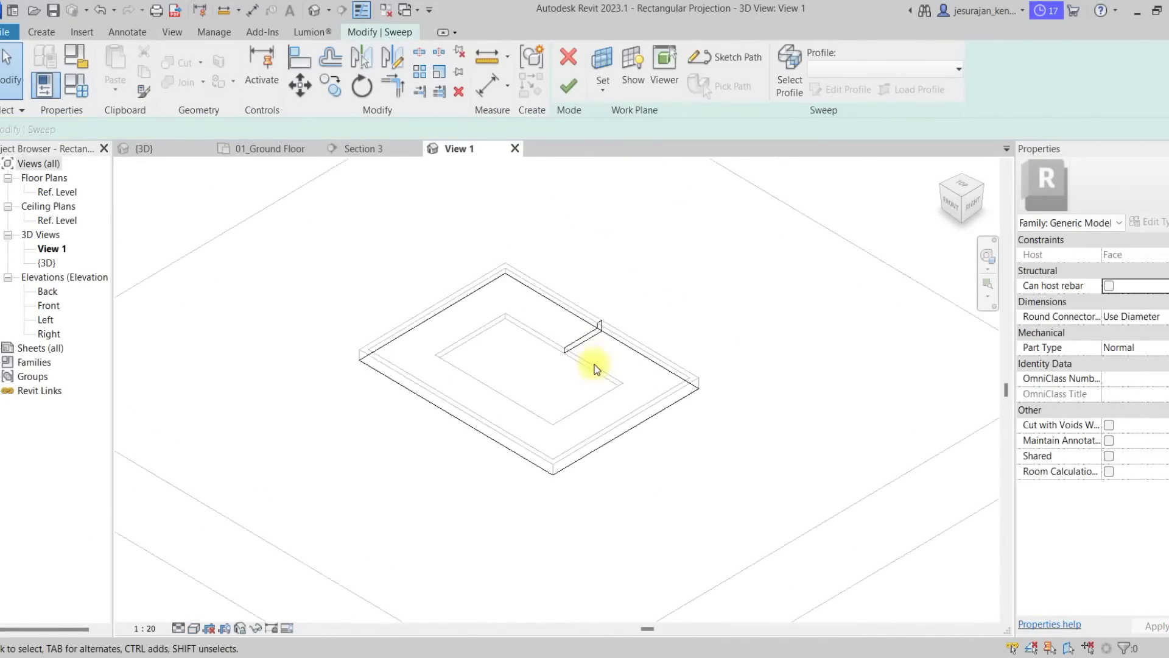
shift+middle_drag(604, 326, 564, 298)
scroll(673, 443, up, 2)
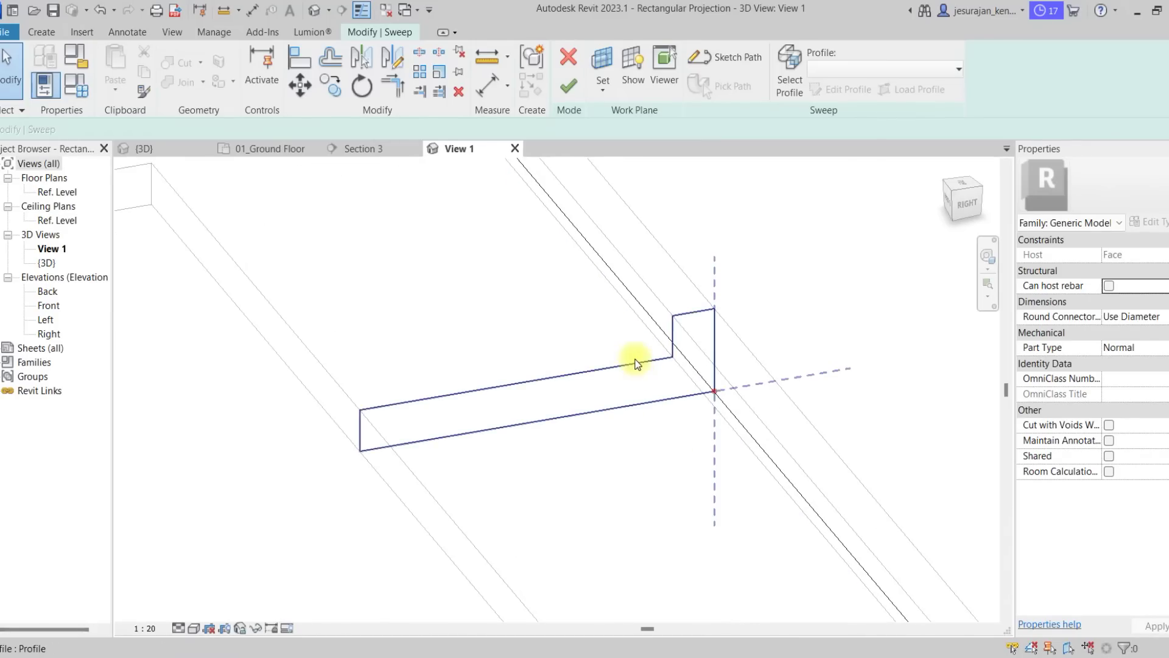
double_click(635, 361)
click(361, 430)
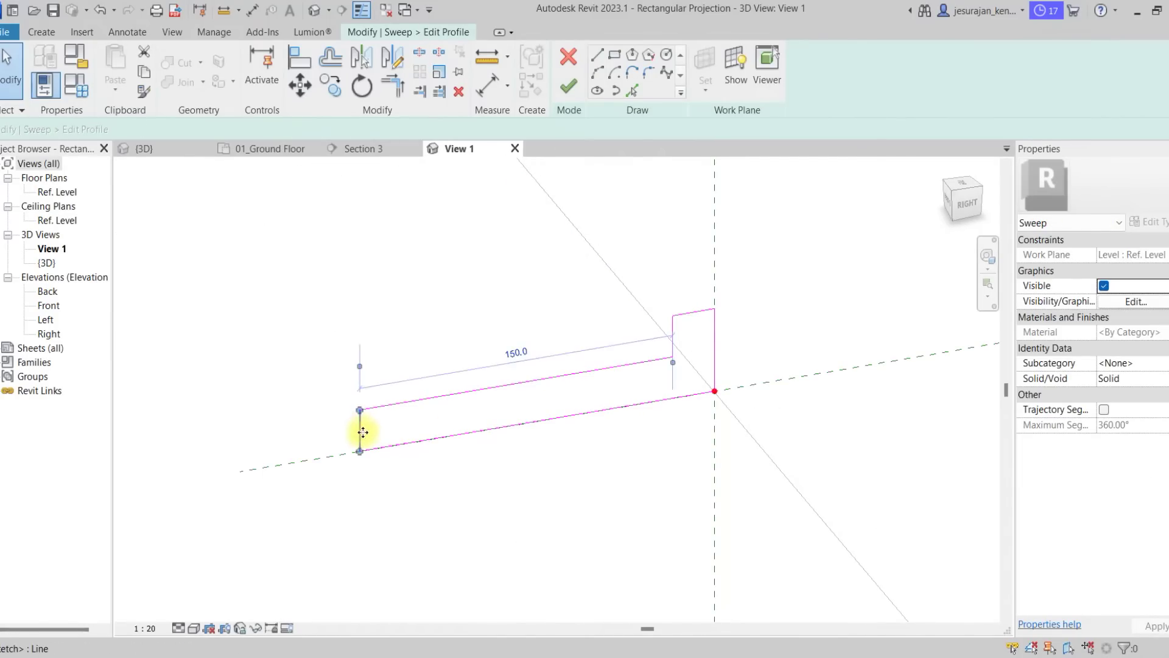
drag(362, 430, 830, 367)
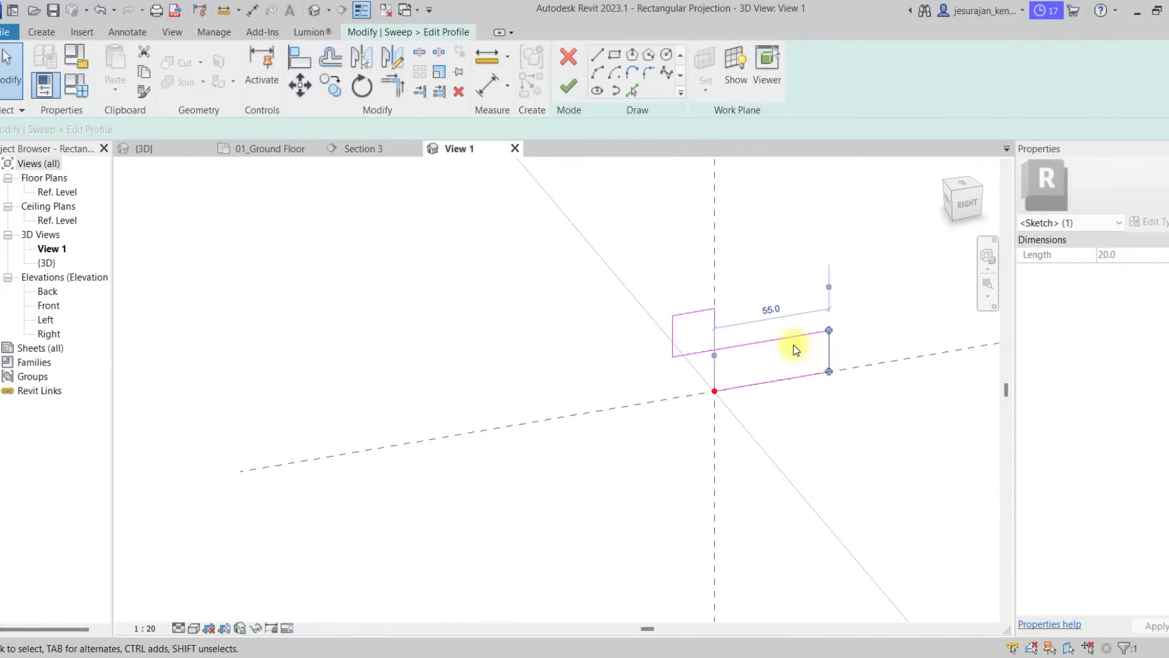
click(775, 307)
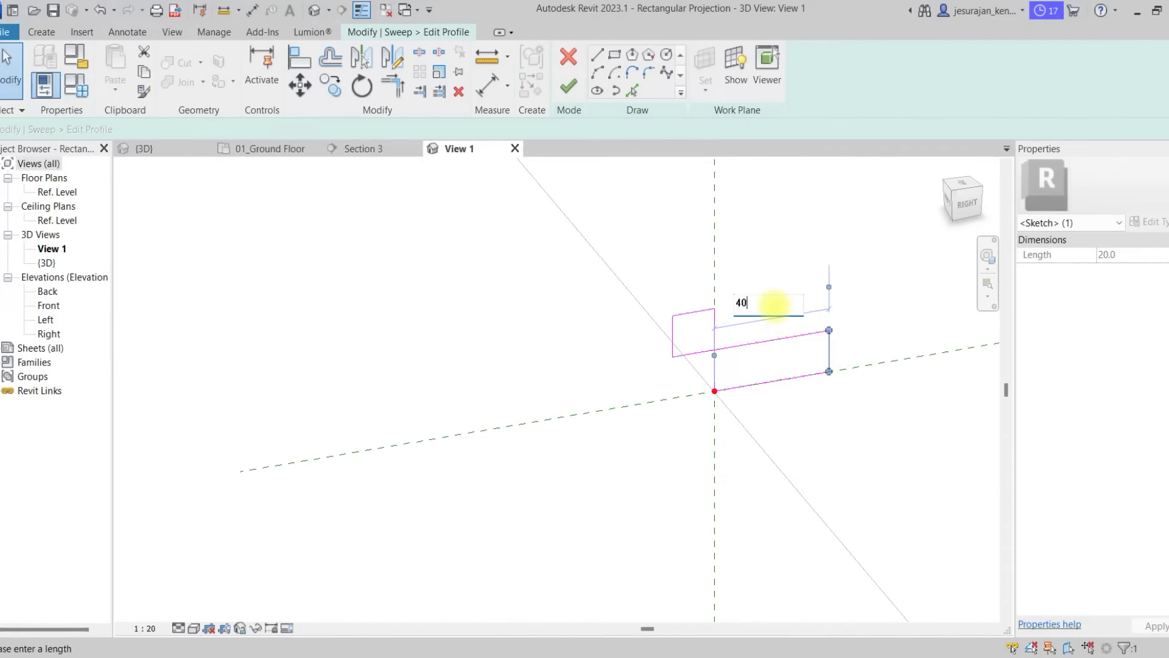
key(Return)
- Move the raised lip's inner edge across to the outer side of the path, about 20 from the vertical reference plane
click(674, 336)
drag(679, 334, 752, 321)
click(780, 290)
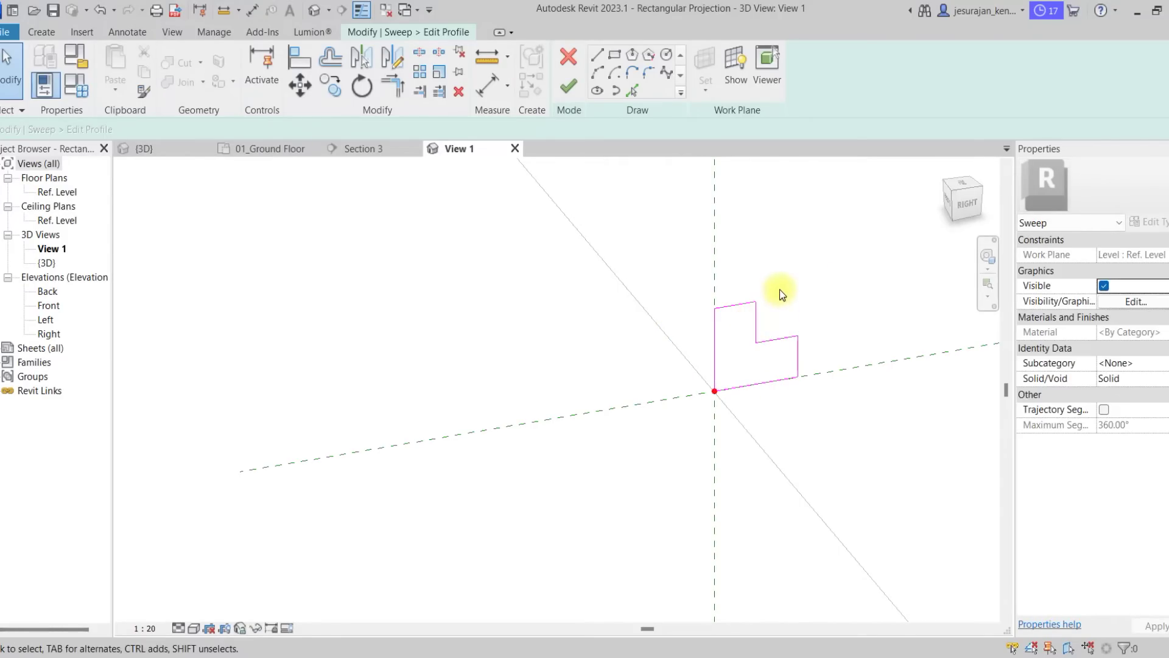
- Try to mirror the profile's outer end edge using an existing line as the axis
drag(780, 308, 848, 448)
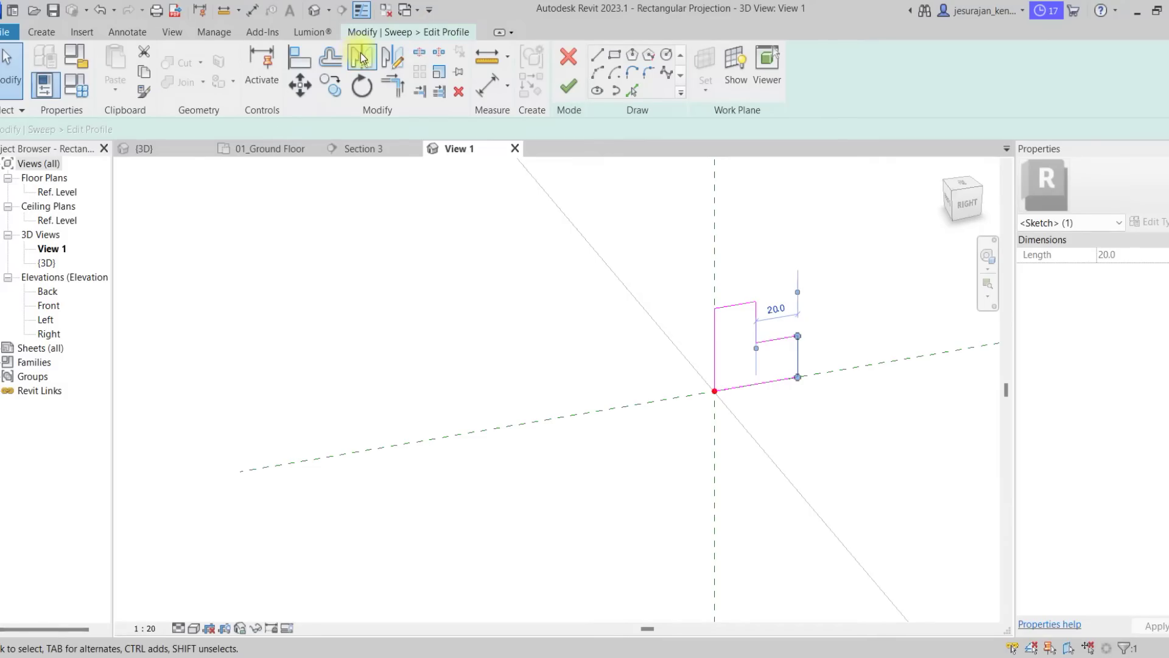
click(361, 57)
click(715, 275)
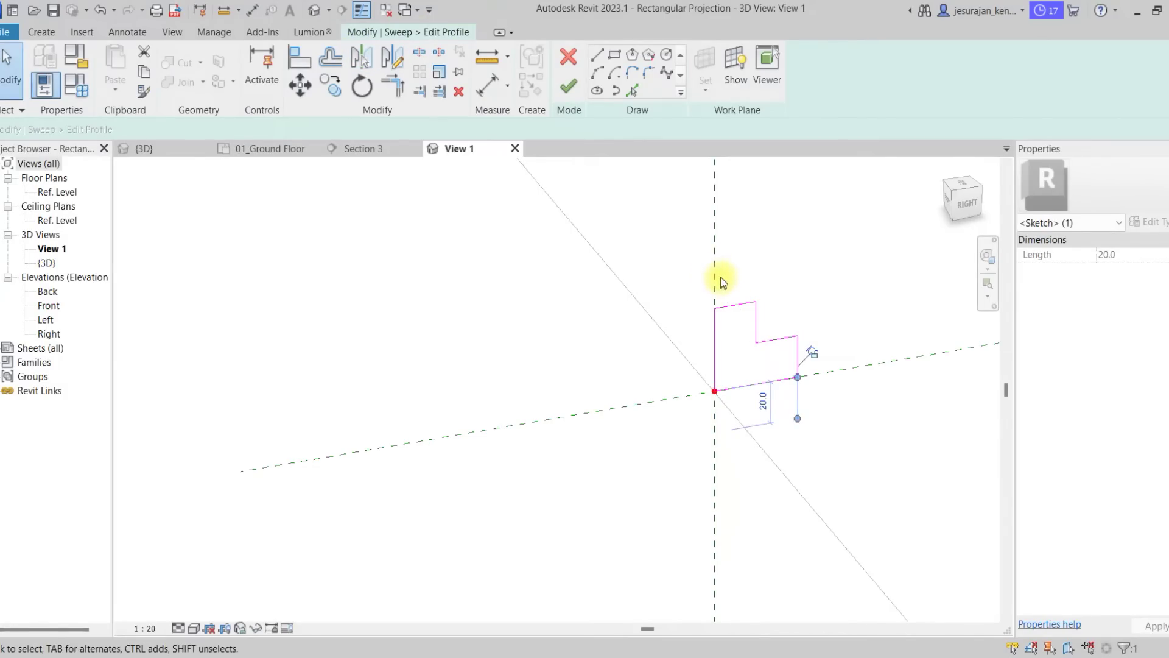
click(360, 57)
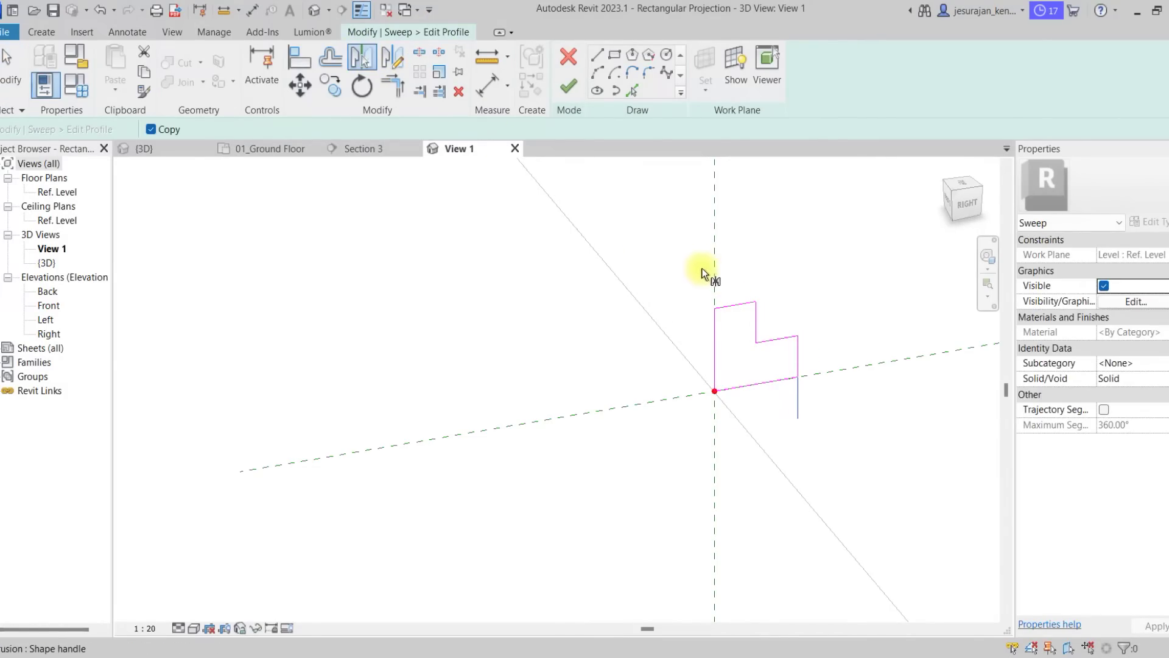
key(Escape)
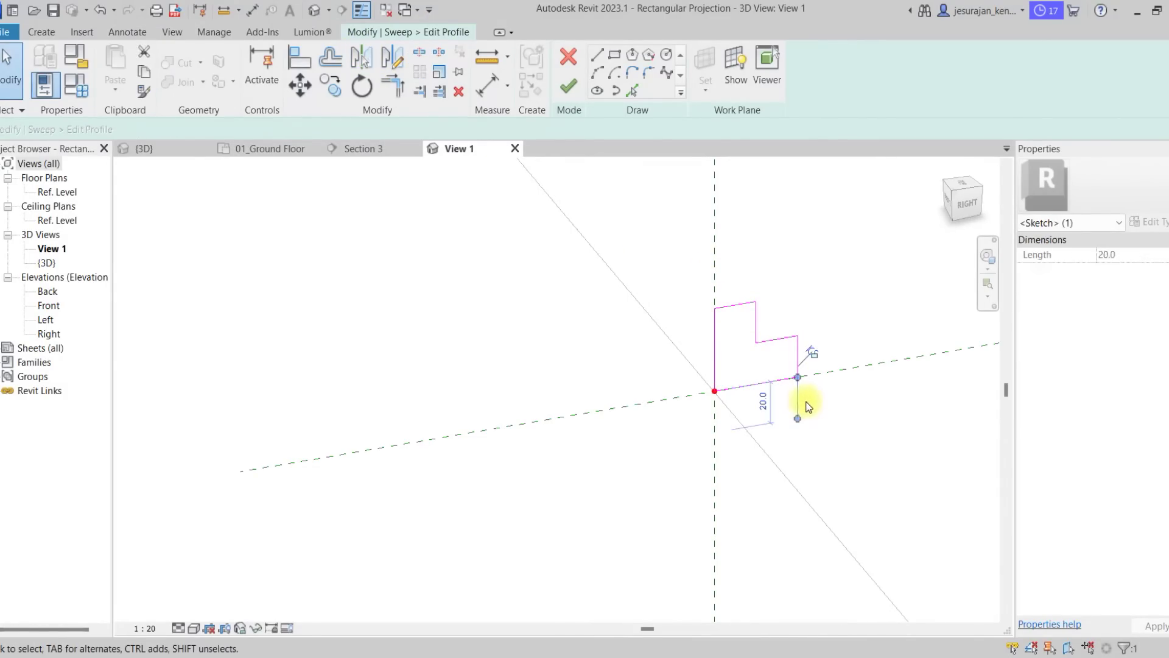
- Mirror a copy of the outer end edge about a vertical axis drawn up from the path point
drag(801, 397, 796, 355)
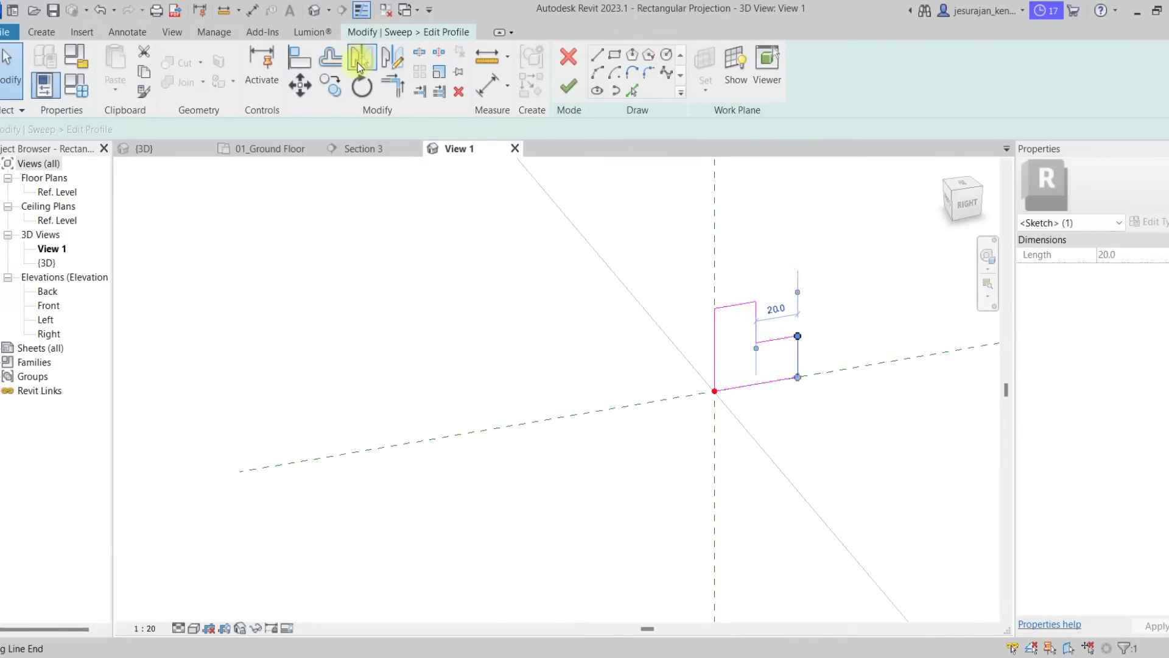
click(358, 62)
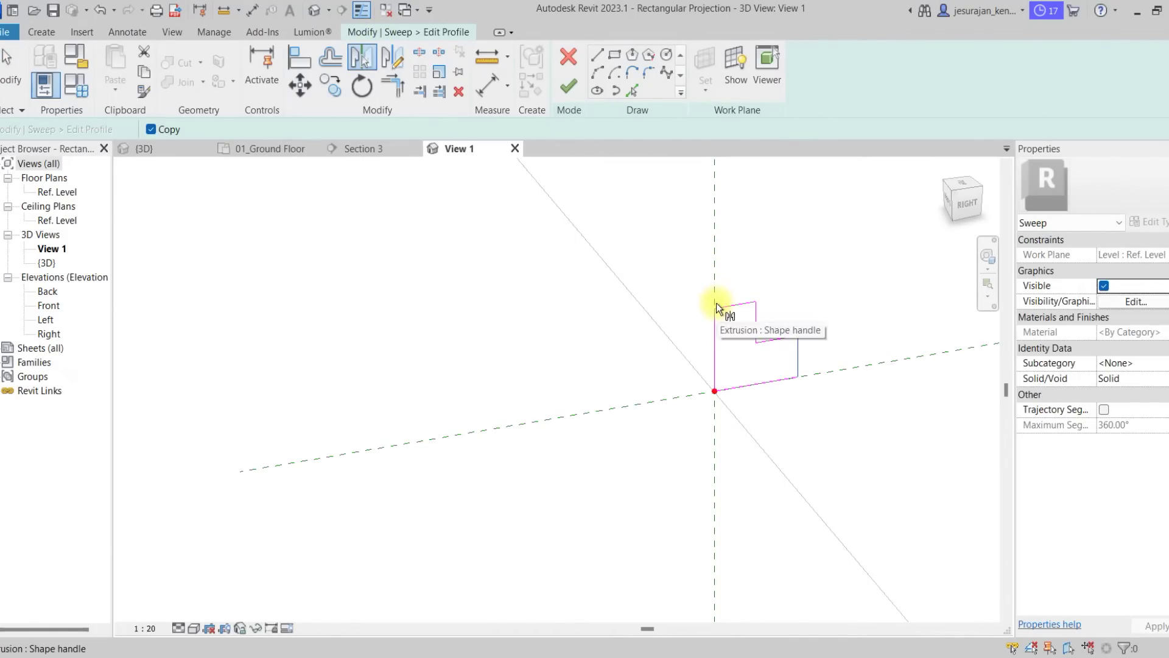
click(396, 58)
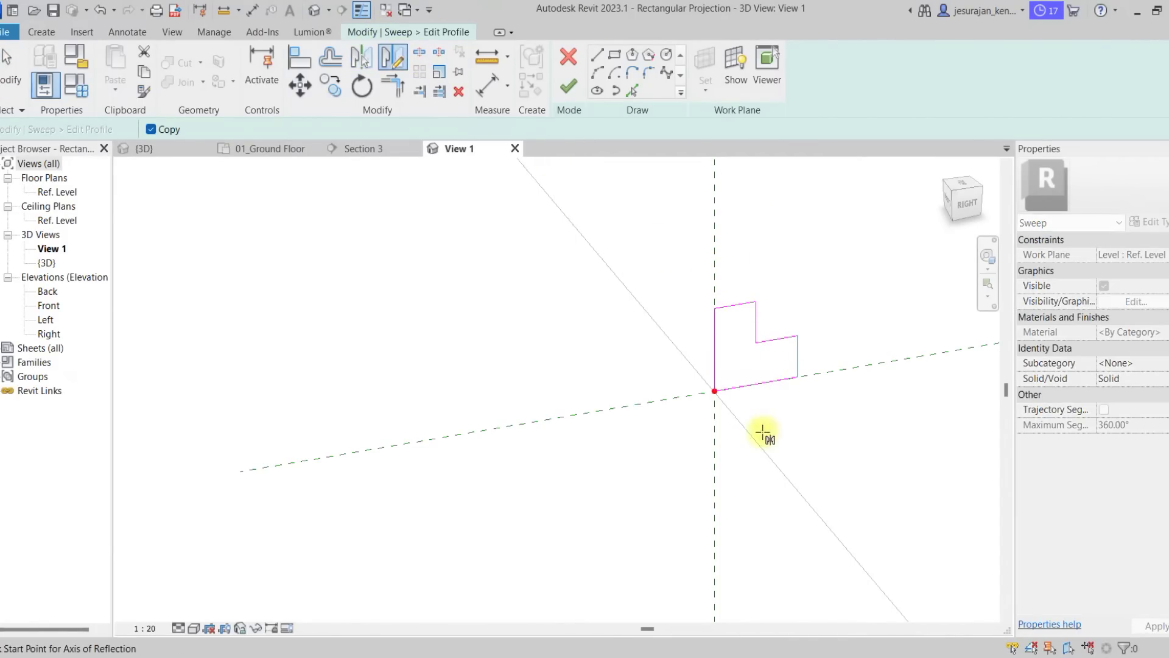
click(714, 390)
click(716, 334)
key(Escape)
- Mirror a copy of the lower horizontal step edge about the vertical axis through the path point
click(776, 340)
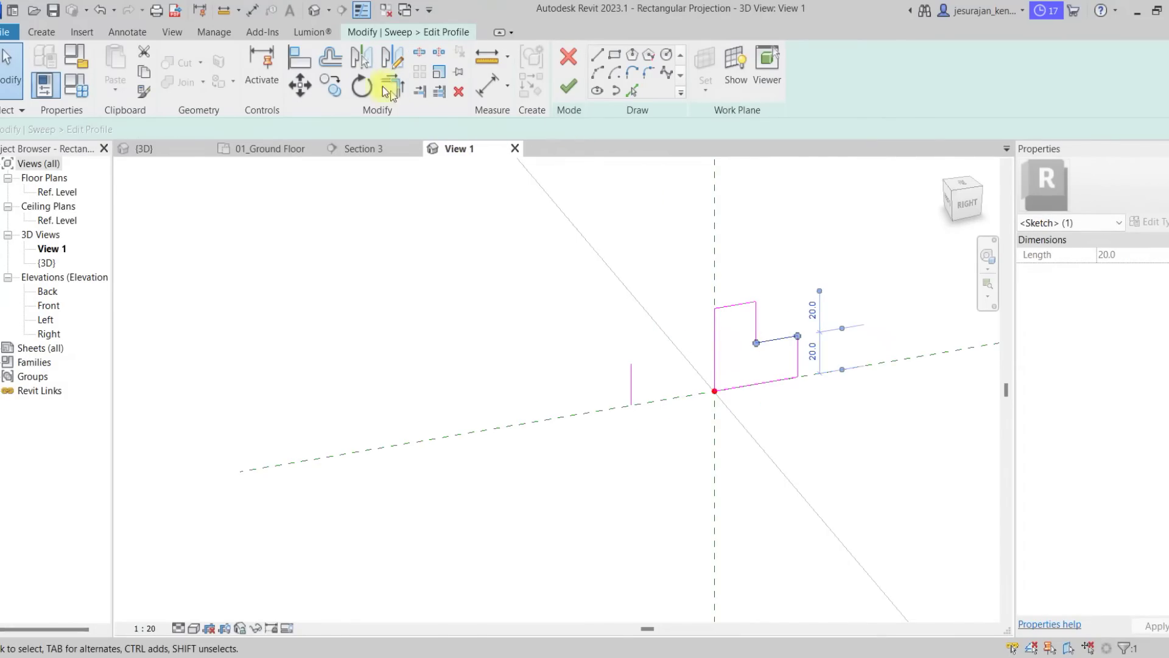
click(392, 57)
click(715, 391)
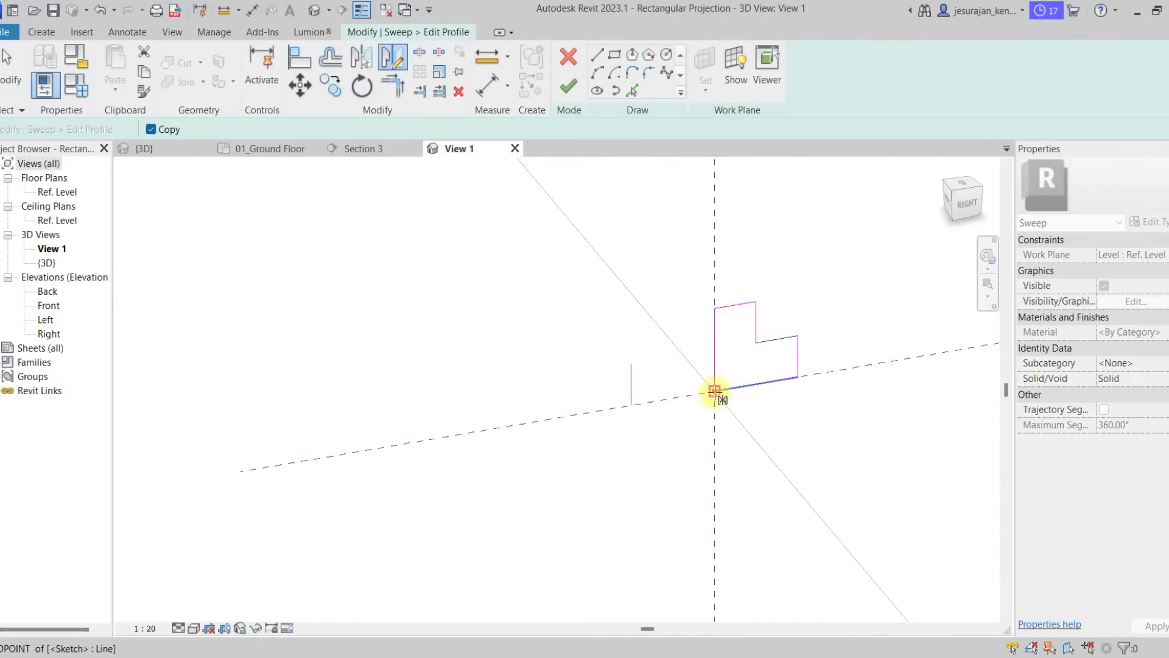
click(712, 352)
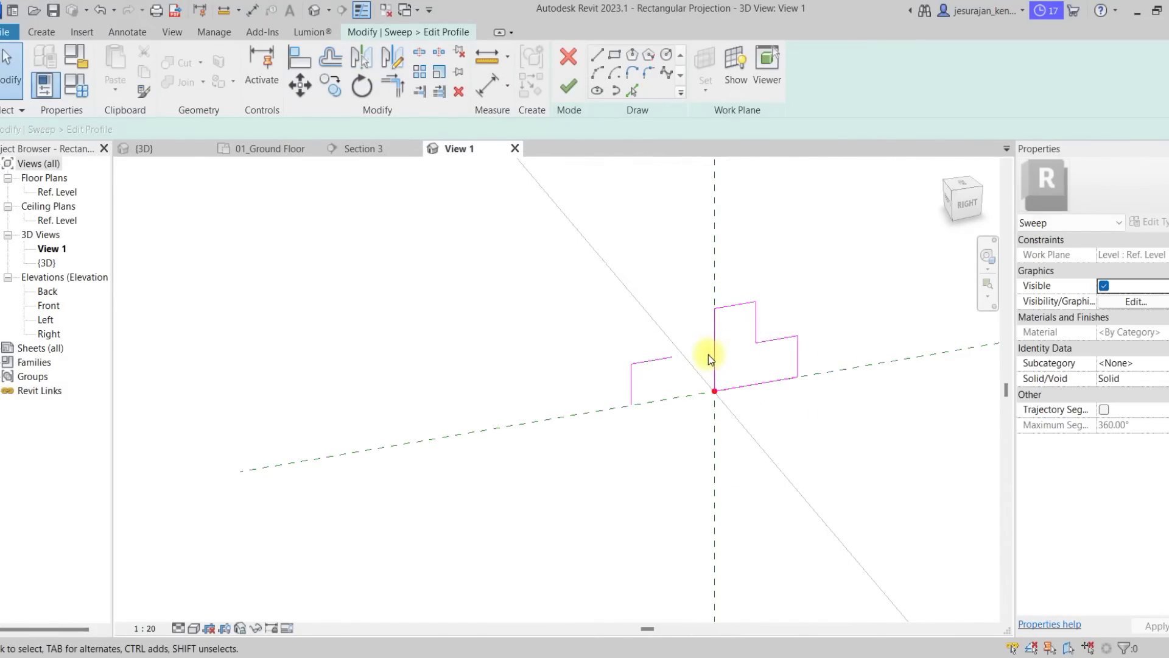
- Mirror copies of the top edge and the upper riser about the vertical axis through the path point
click(756, 327)
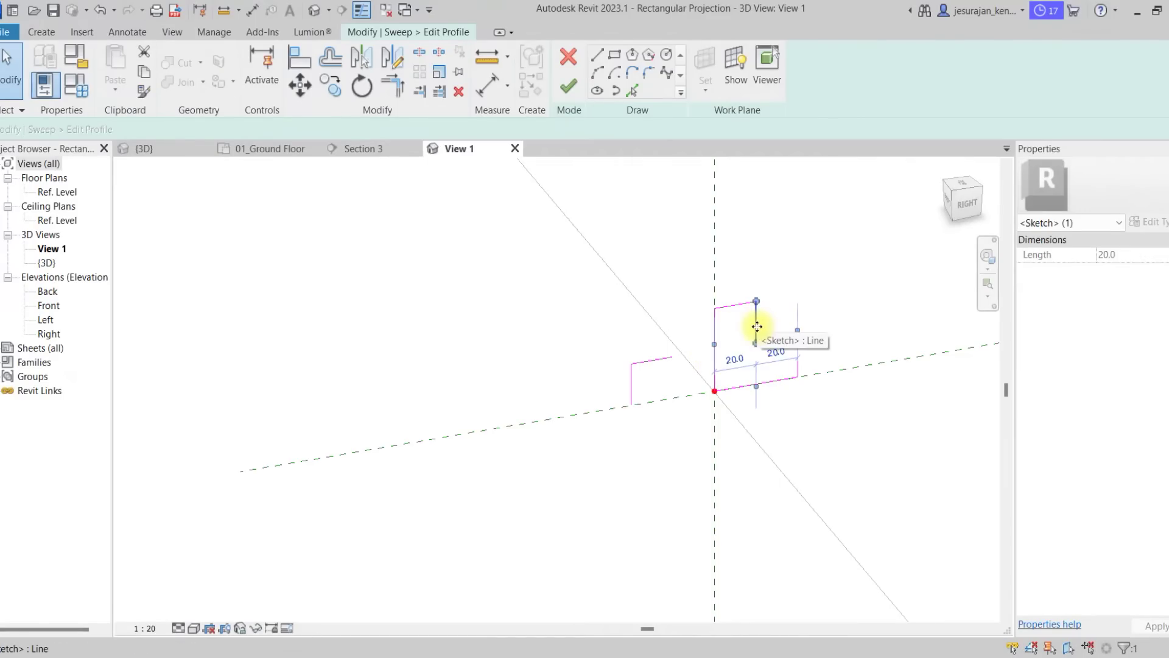
ctrl+click(735, 307)
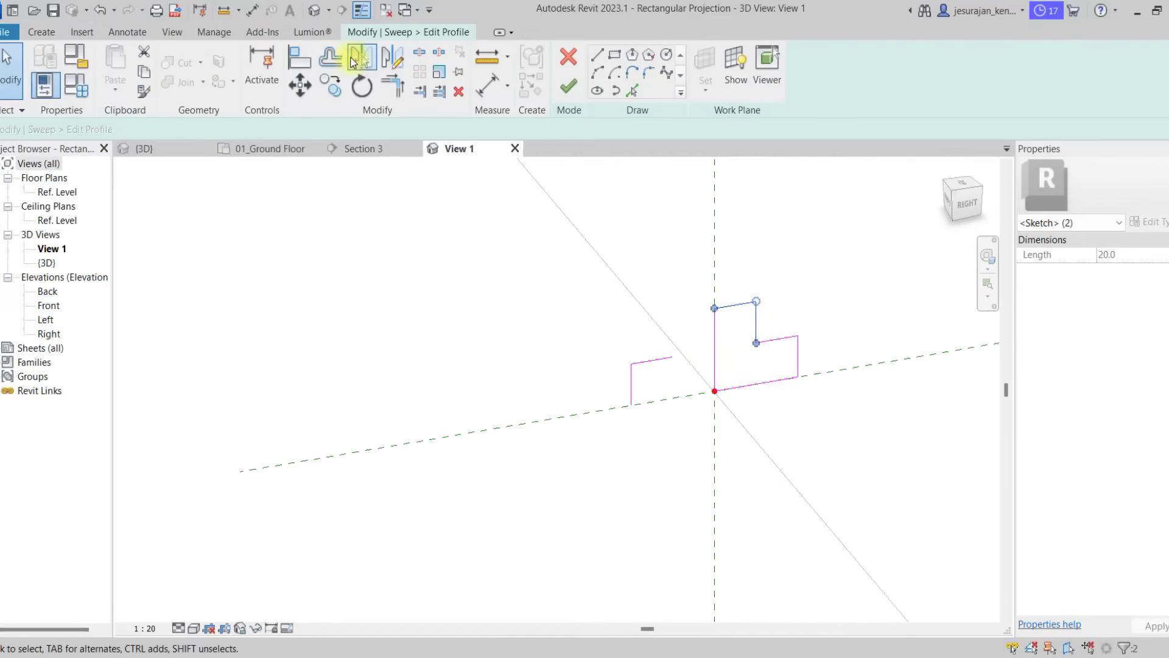
click(393, 58)
click(715, 391)
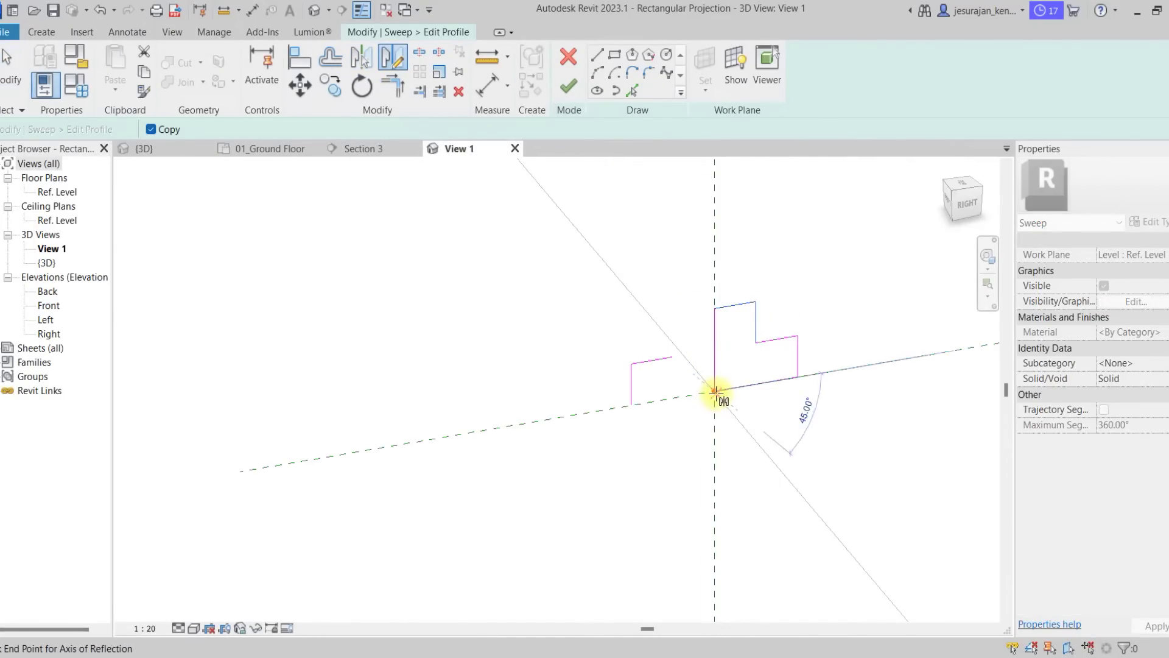
click(717, 350)
key(Escape)
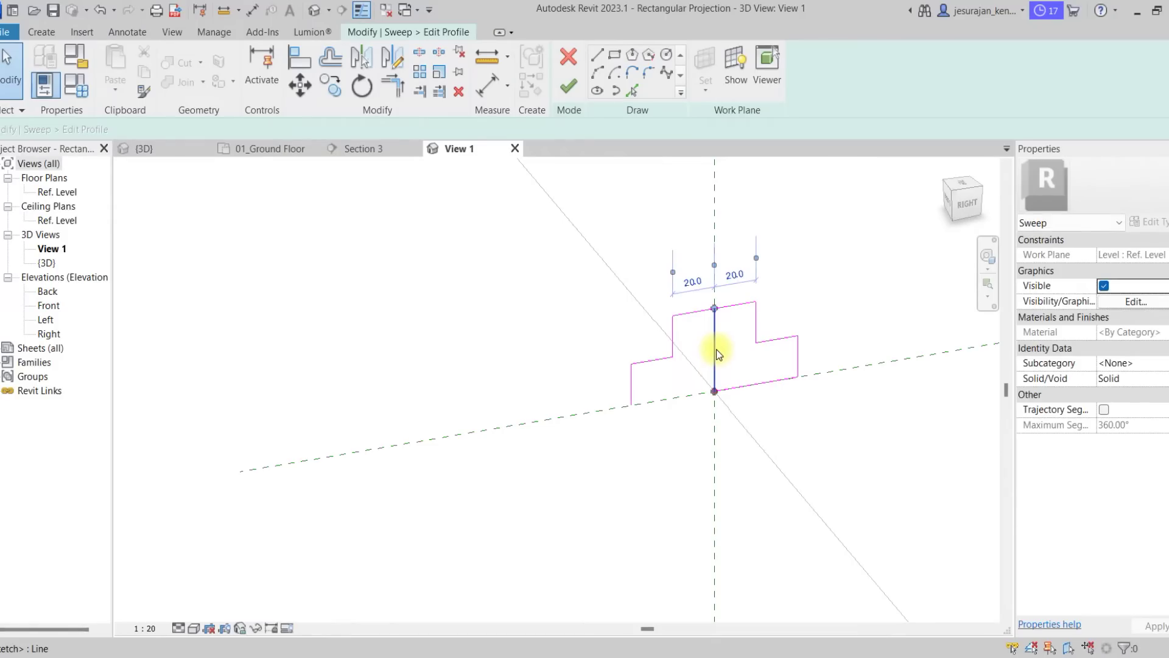
- Close the stepped profile by removing its vertical centre line and trimming the base line to the mirrored end edge, and finish the profile
key(t)
key(r)
click(744, 386)
click(636, 385)
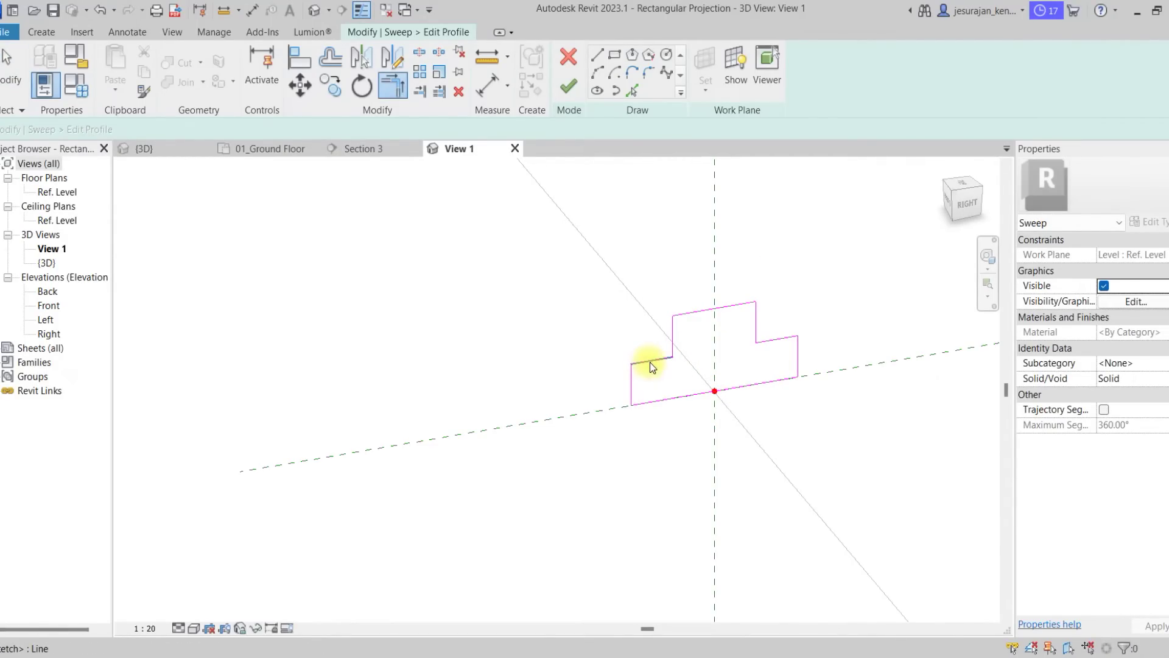
key(Escape)
key(Tab)
click(649, 362)
key(Escape)
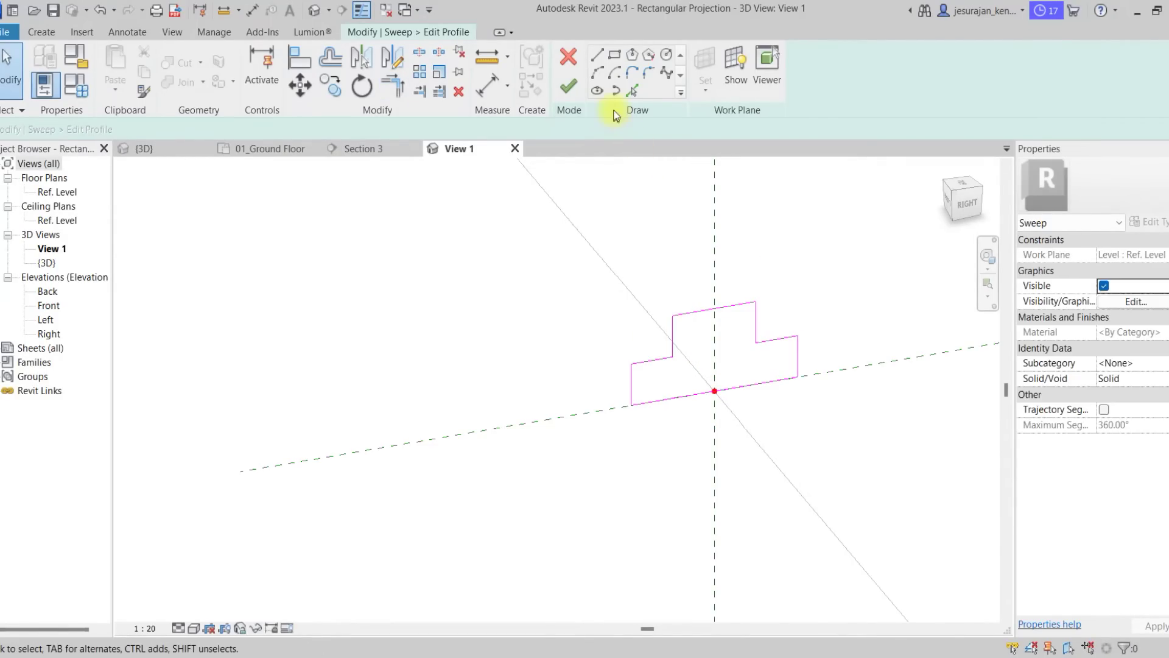
click(567, 84)
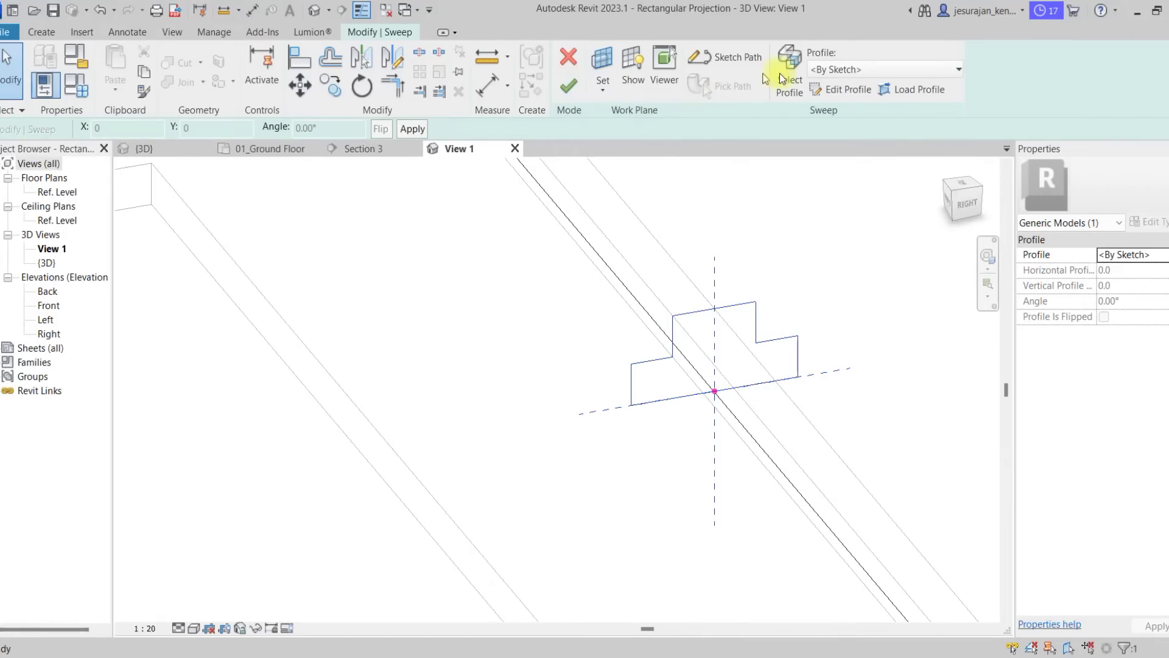
- Reopen the profile sketch and draw a circle of about 10 radius centred on the middle of the top edge
click(835, 88)
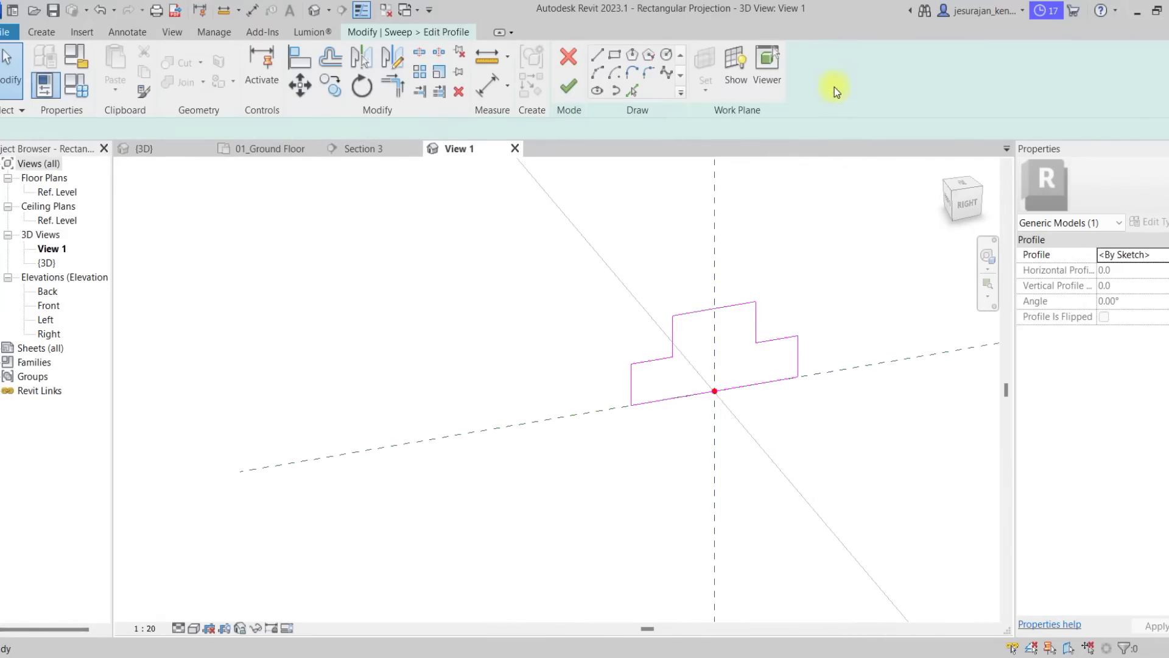
click(666, 56)
click(714, 307)
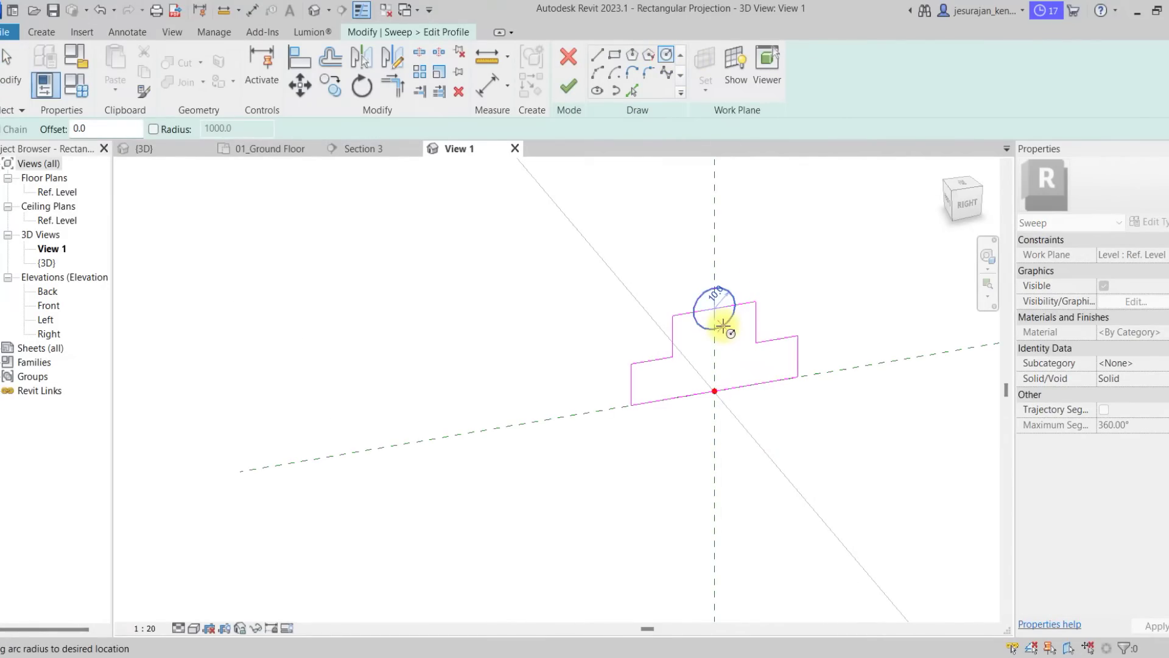
click(725, 324)
key(Escape)
- Trim the circle and top edge into a semicircular groove, and finish the profile and the sweep
key(t)
key(r)
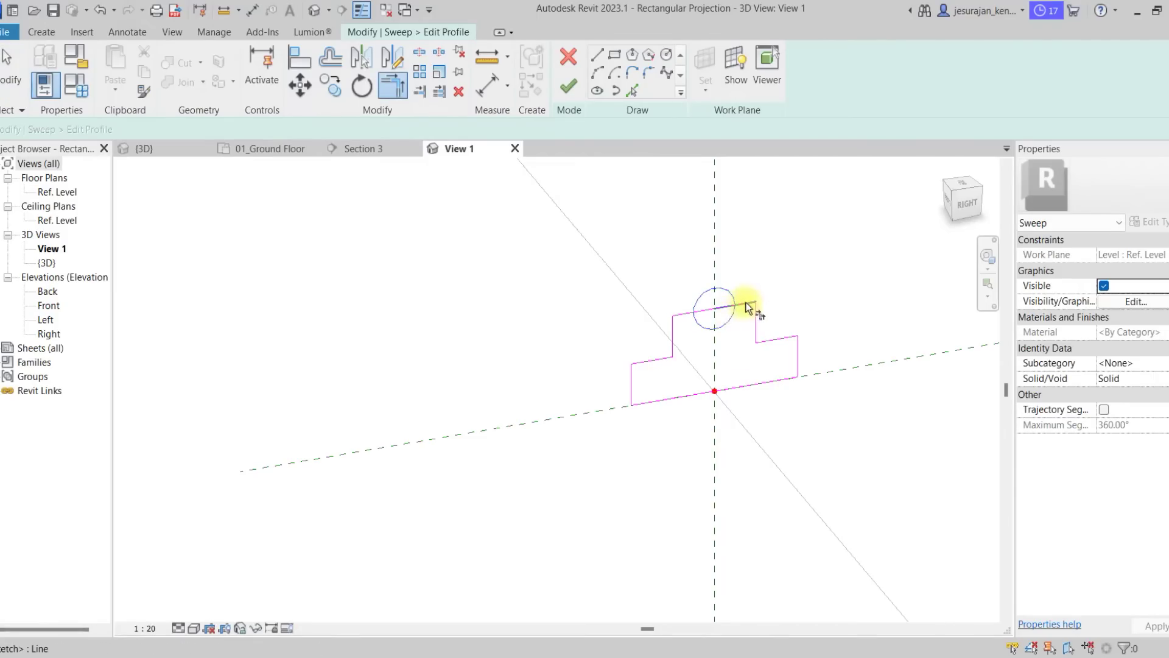
click(709, 327)
click(684, 313)
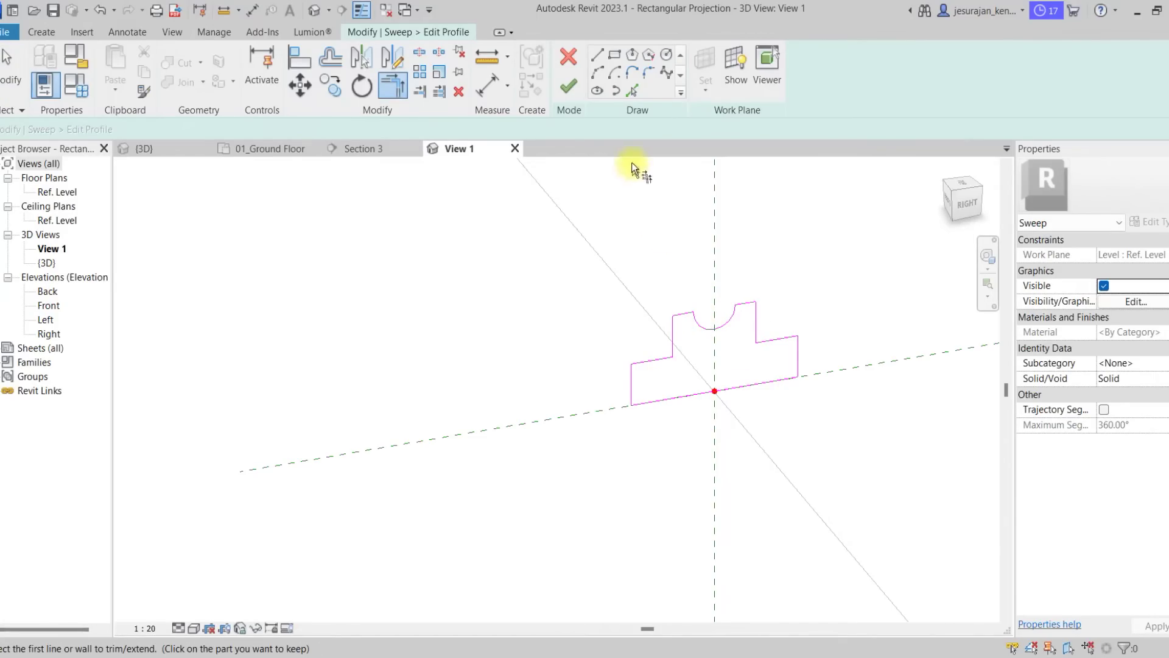
click(576, 83)
click(576, 87)
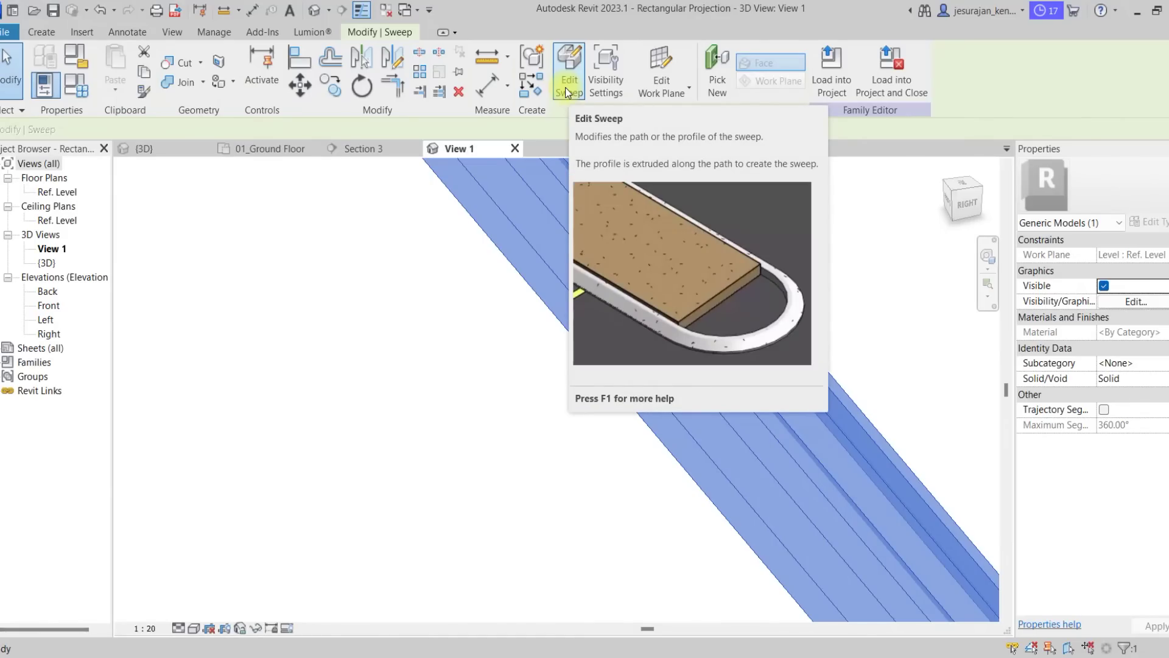
- Edit the sweep's profile again, move the whole outline so its inner lower corner sits on the path point, and finish the sweep
click(565, 87)
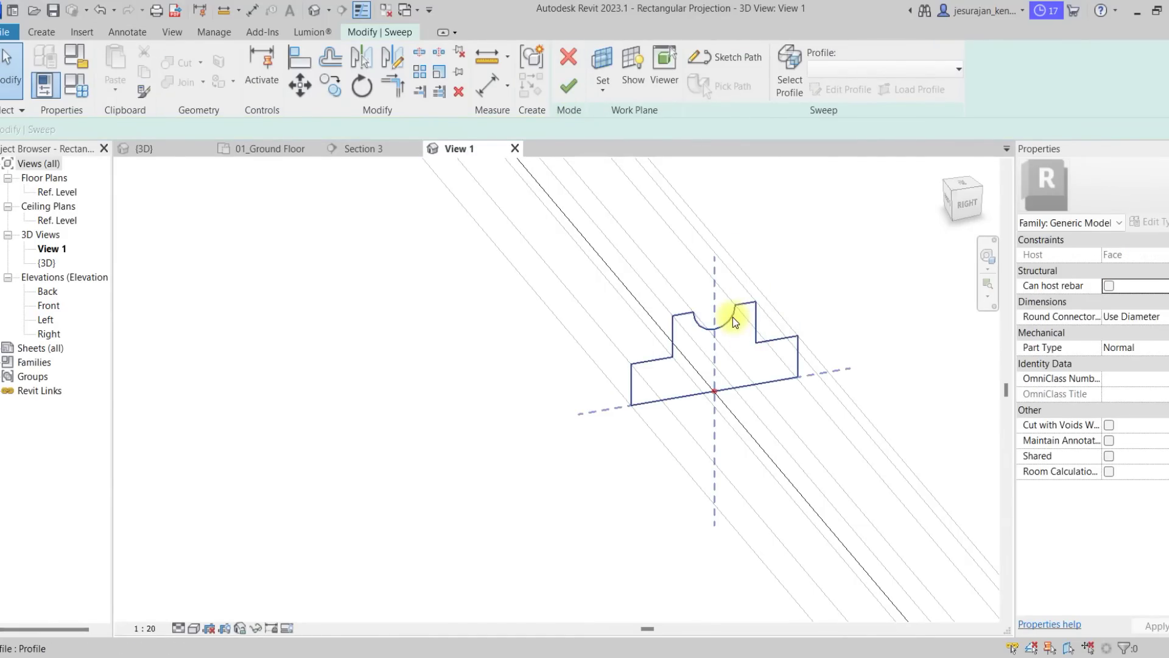
click(732, 318)
click(821, 90)
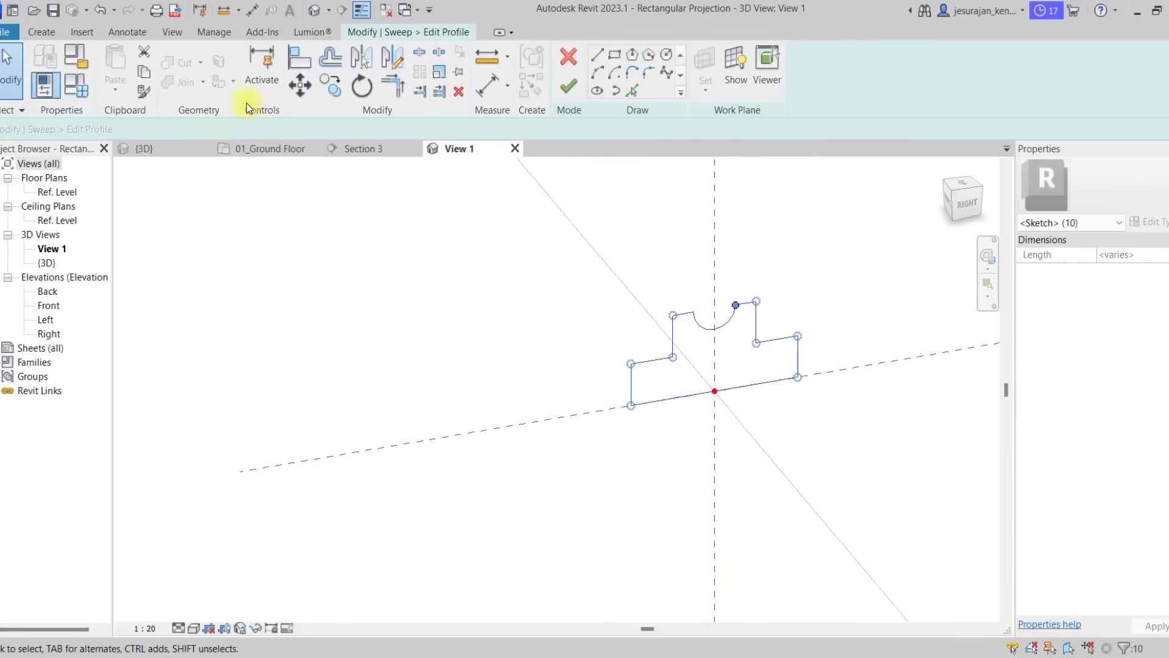
click(304, 86)
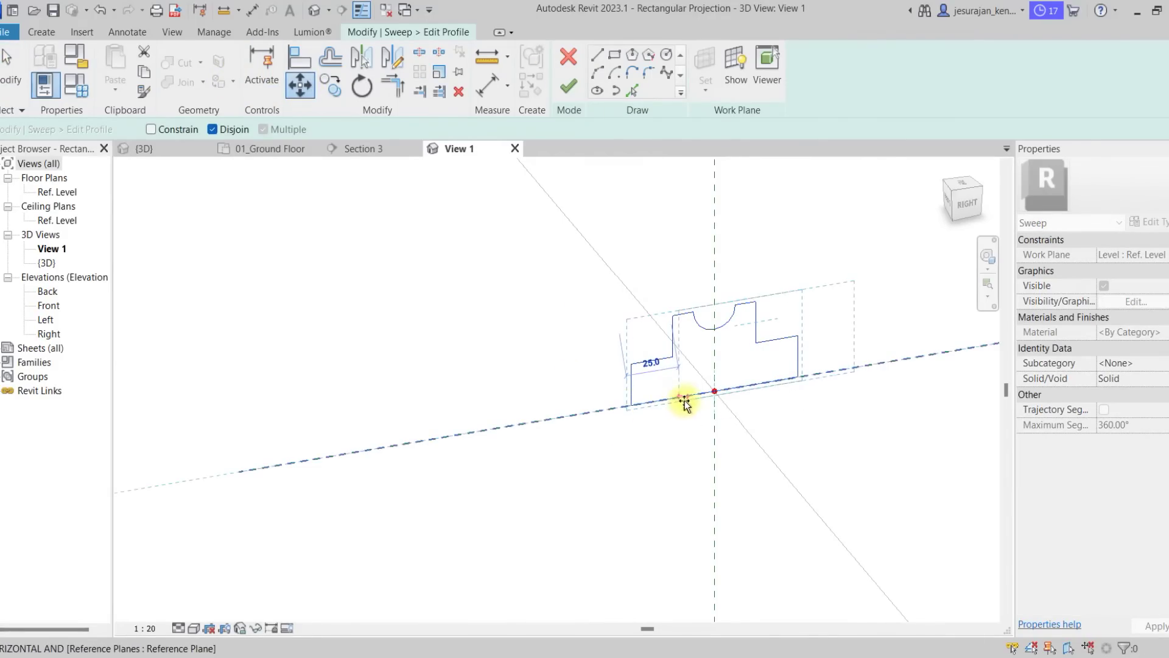
click(716, 393)
click(614, 244)
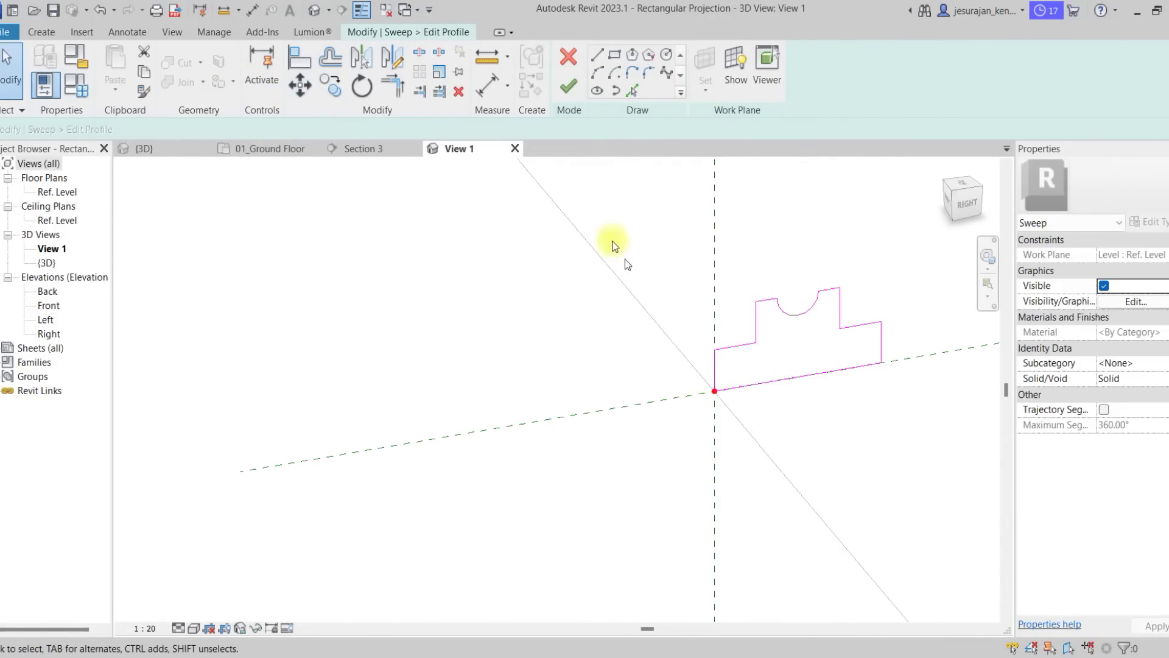
click(574, 65)
key(Escape)
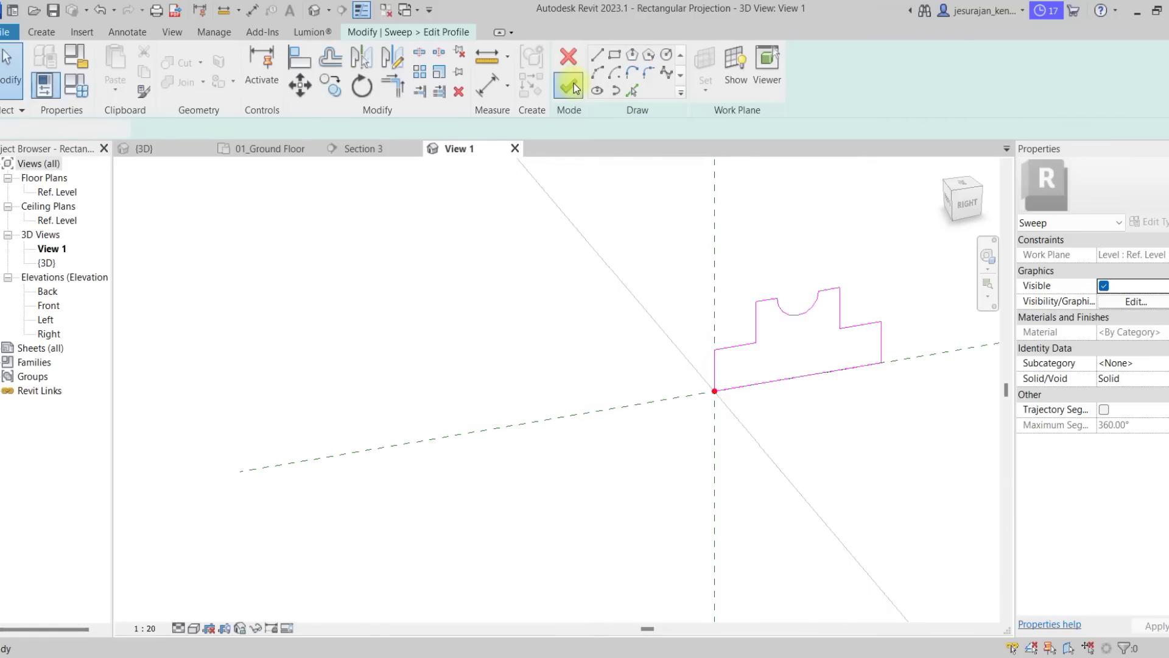
click(574, 85)
click(574, 86)
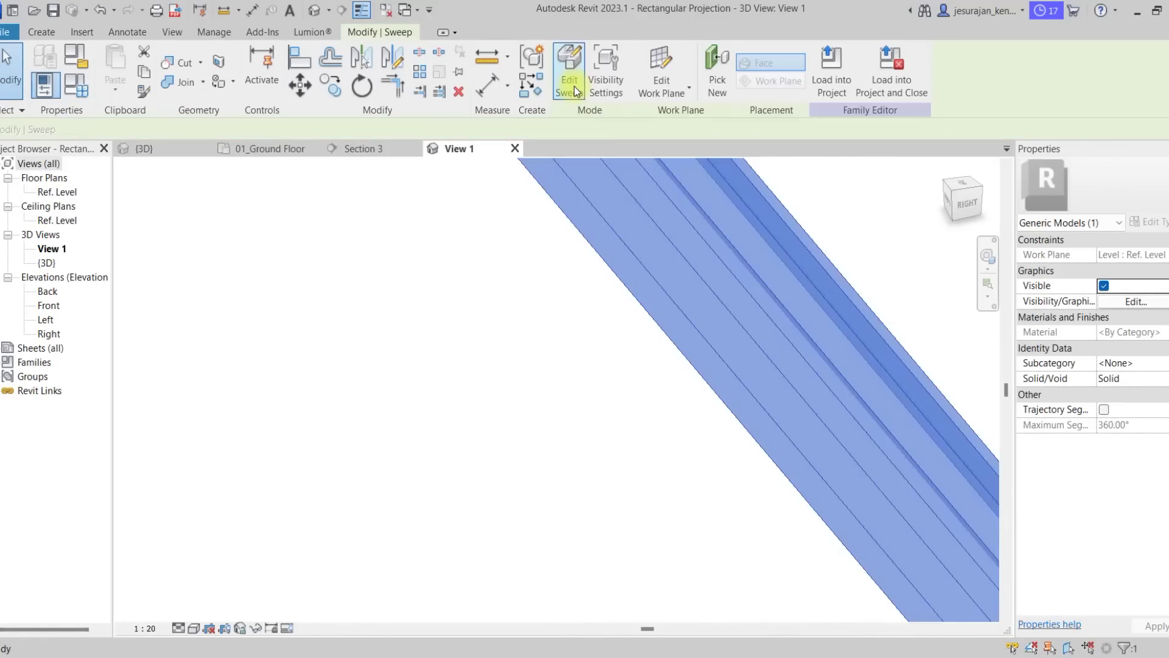
- Load the edited Rectangular Projection family into the house project, close the family, and overwrite the existing version
click(899, 65)
click(563, 347)
click(576, 349)
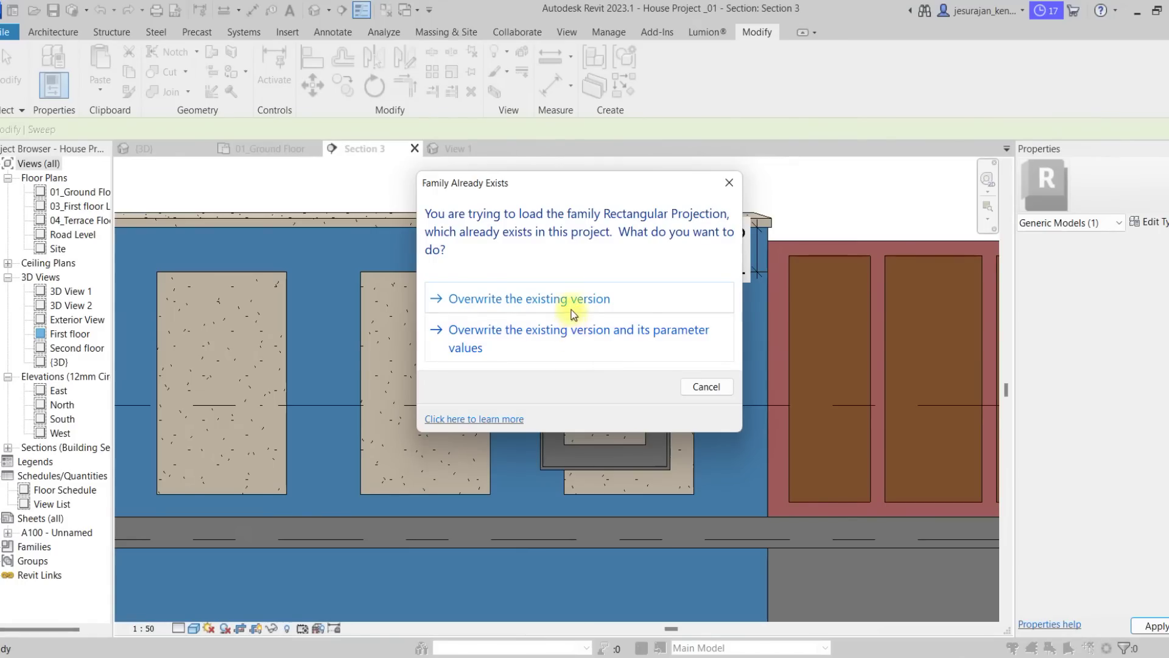
click(571, 305)
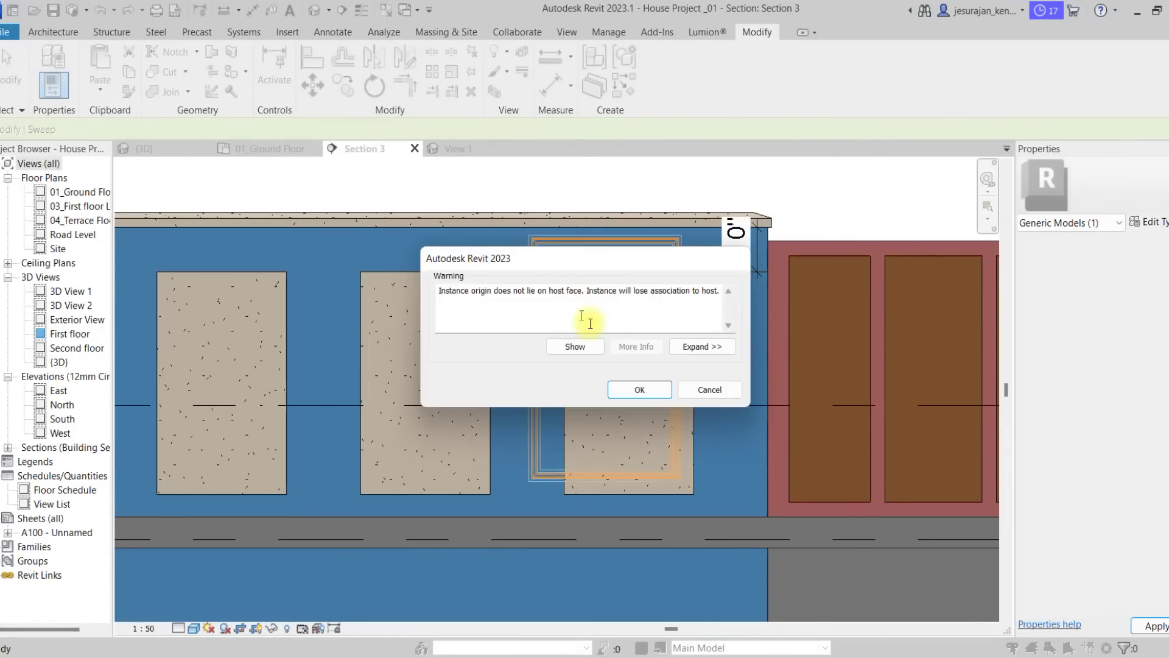
click(652, 393)
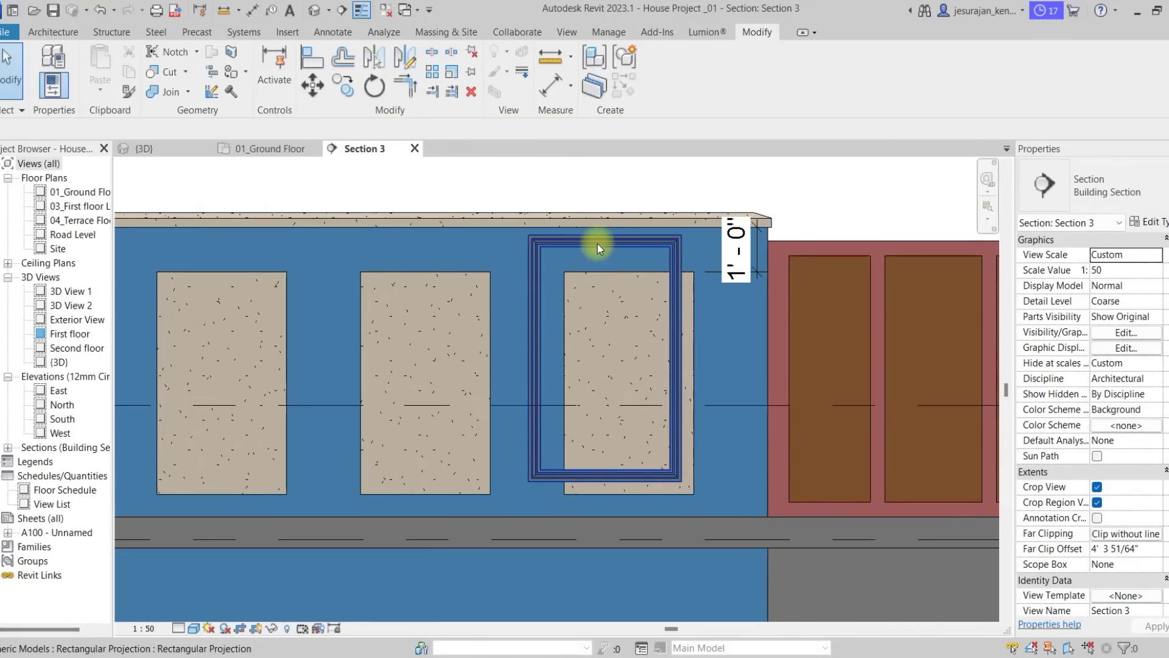
- Move the frame so its inner upper corner meets the matching corner of the recess nearest the gate
click(673, 247)
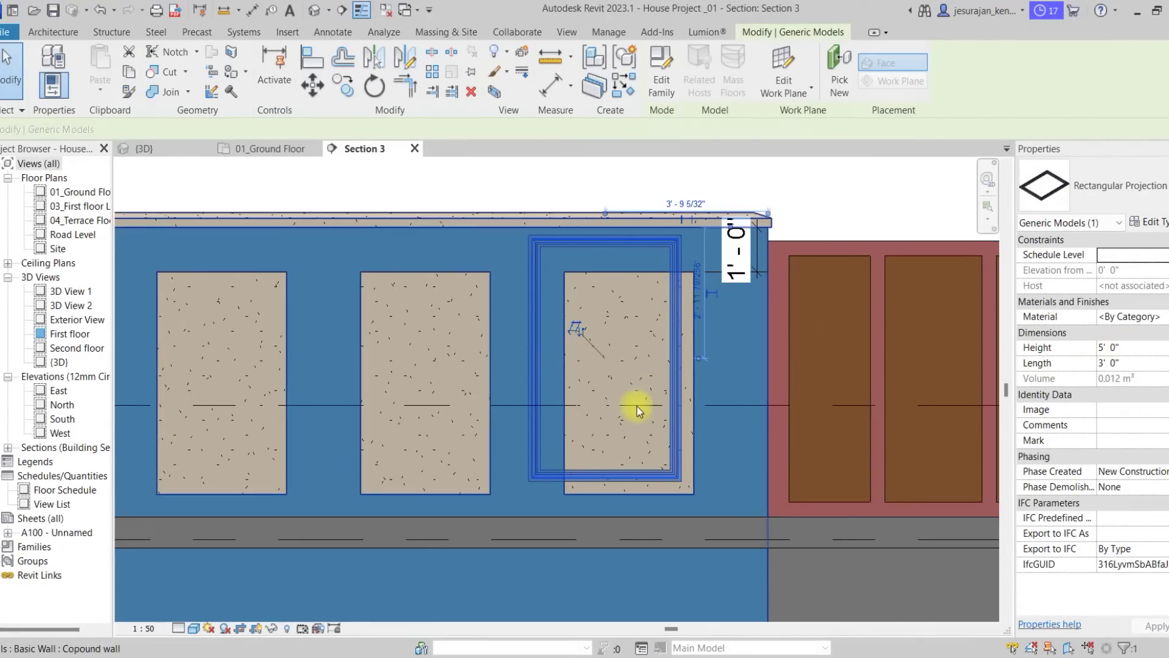
key(m)
key(v)
scroll(557, 227, up, 3)
click(527, 261)
click(570, 301)
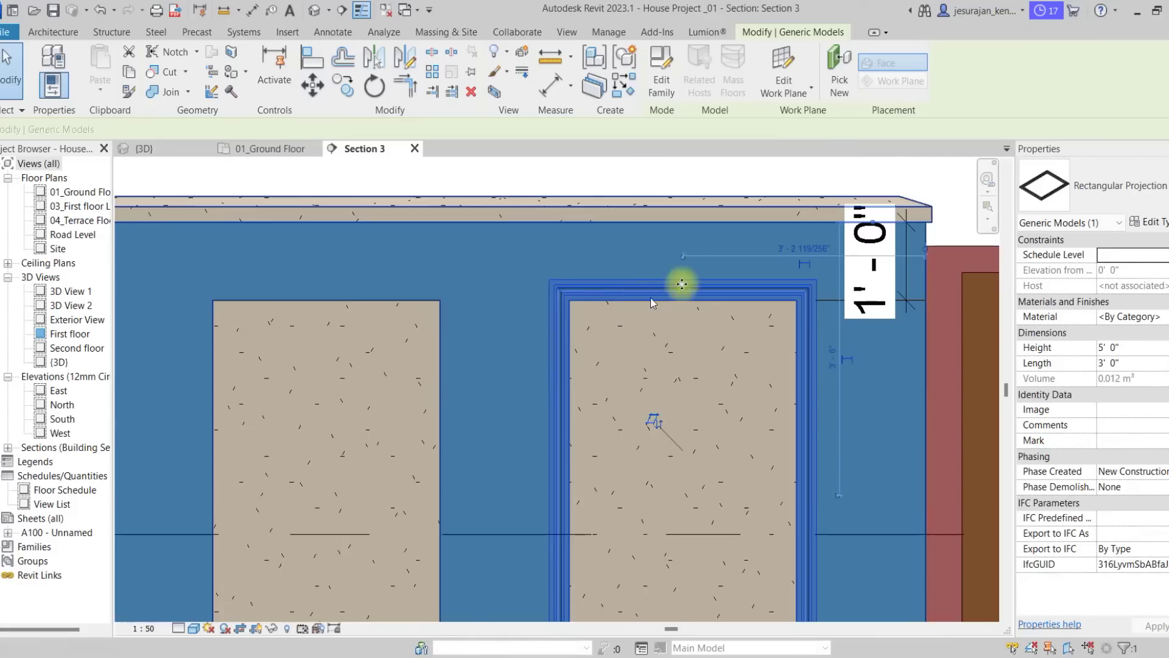
scroll(700, 277, down, 4)
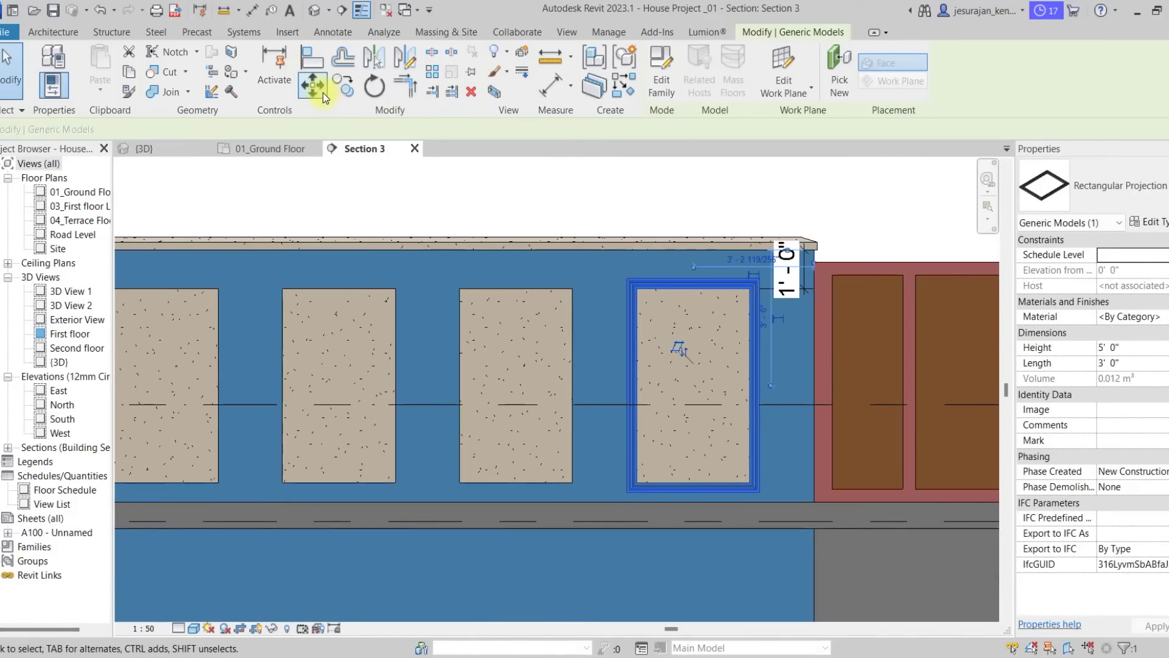
- Copy the frame onto the other four wall recesses with multiple copies, aligning each to the recess's upper corner
click(344, 90)
scroll(645, 294, up, 2)
click(634, 283)
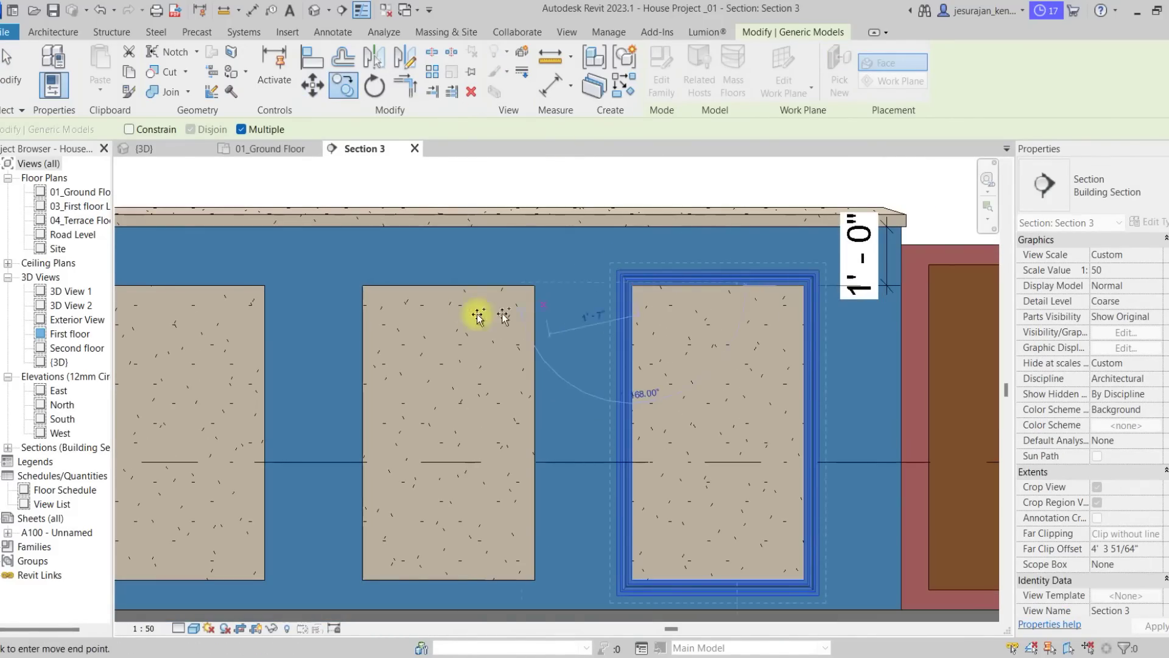
click(363, 289)
scroll(621, 309, down, 1)
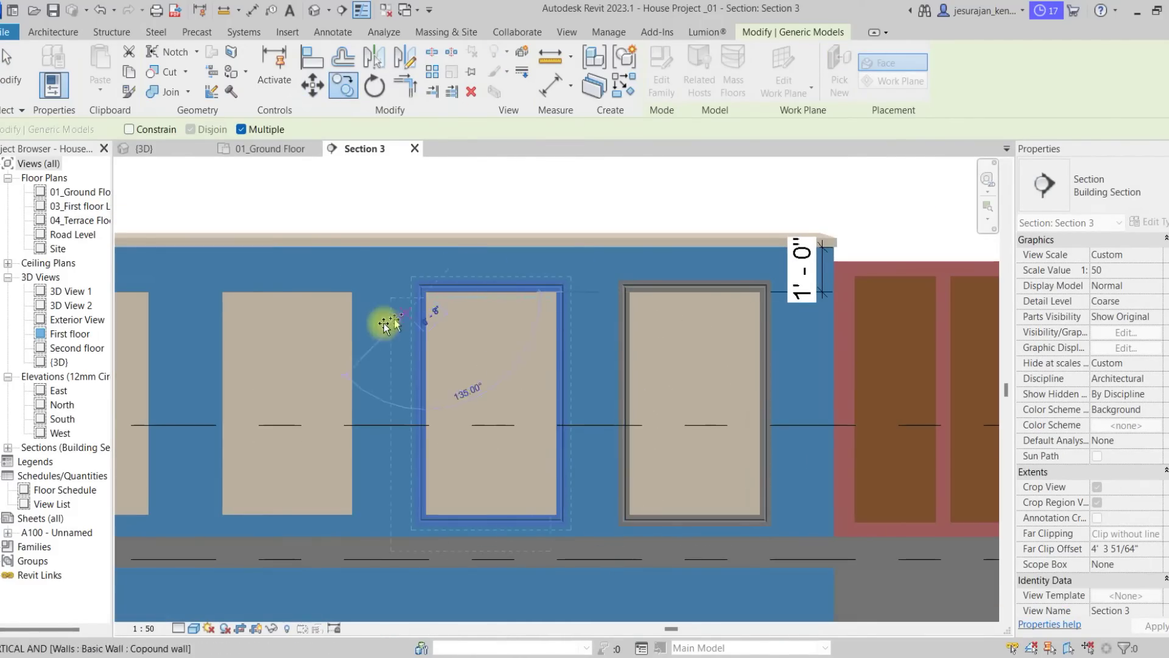
middle_drag(386, 322, 593, 308)
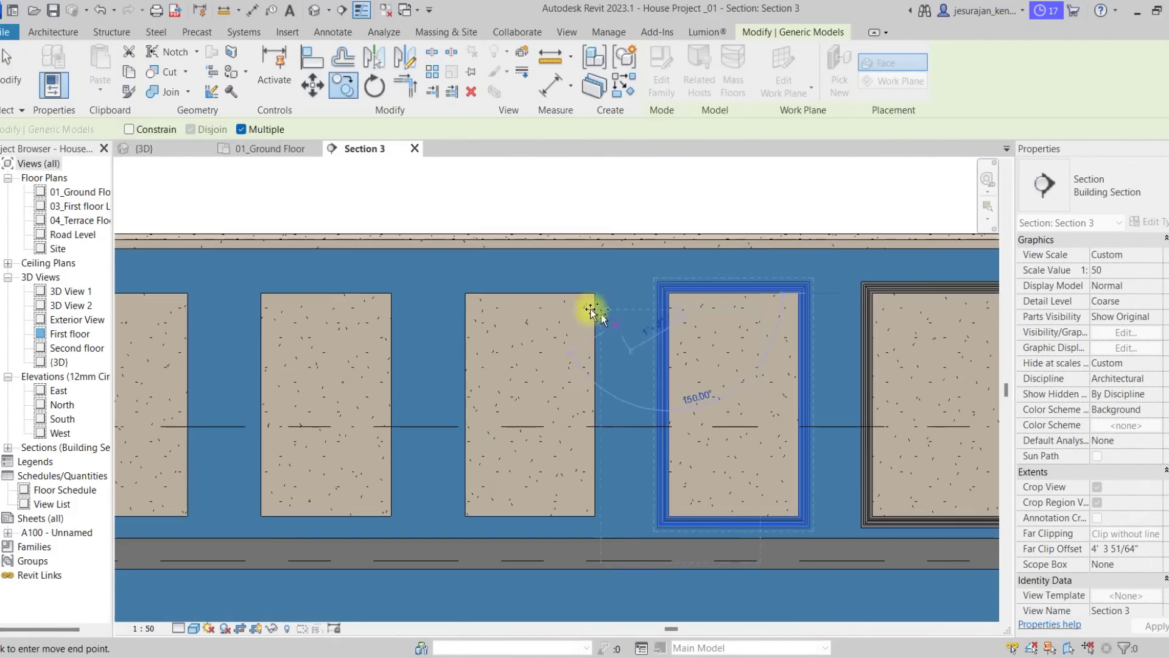
click(465, 294)
click(261, 294)
scroll(473, 321, down, 2)
middle_drag(323, 355, 409, 376)
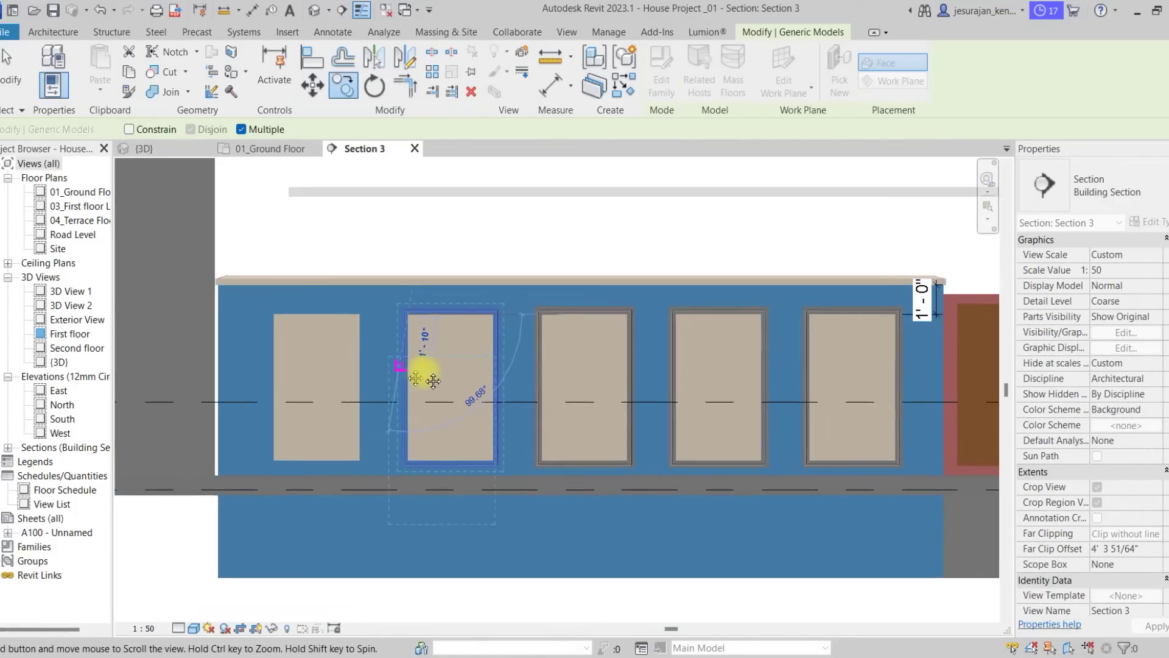
click(349, 313)
key(Escape)
key(Escape)
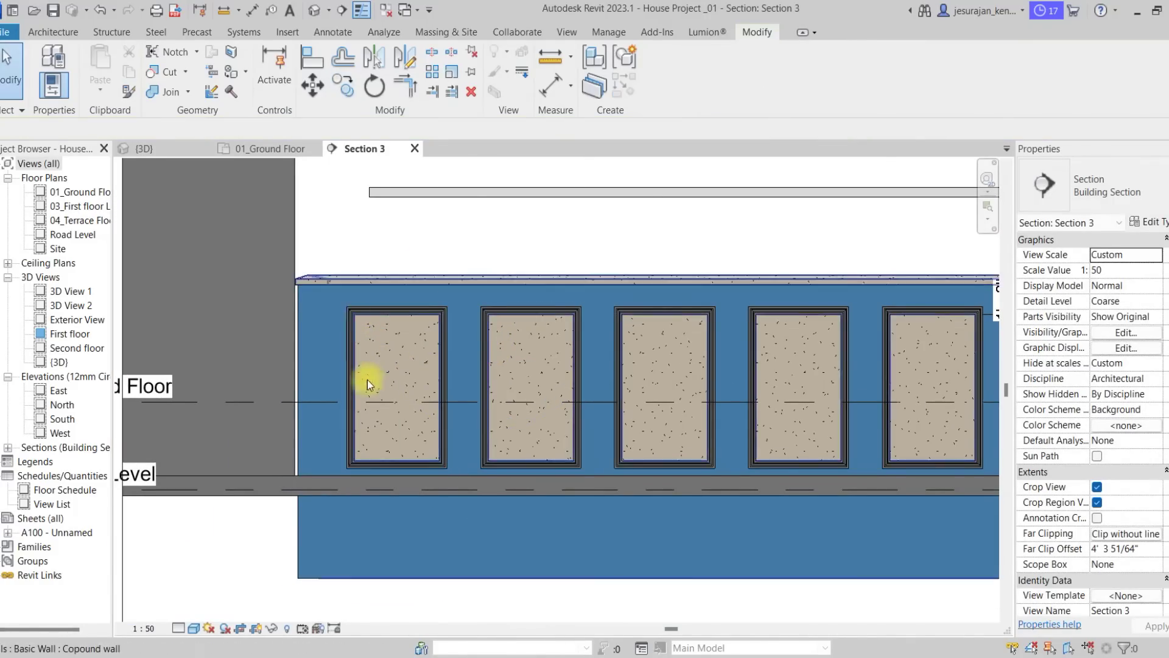
scroll(366, 372, down, 2)
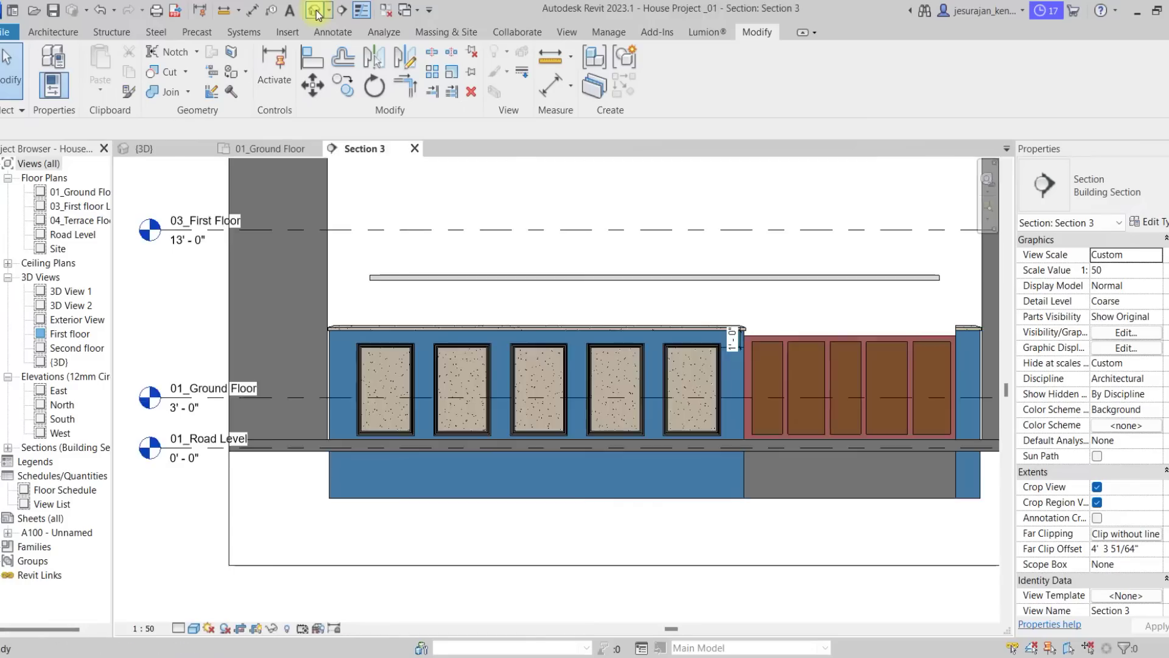
- Open the default 3D view and delete the detached sample wall beside the compound
click(315, 11)
shift+middle_drag(554, 469, 613, 382)
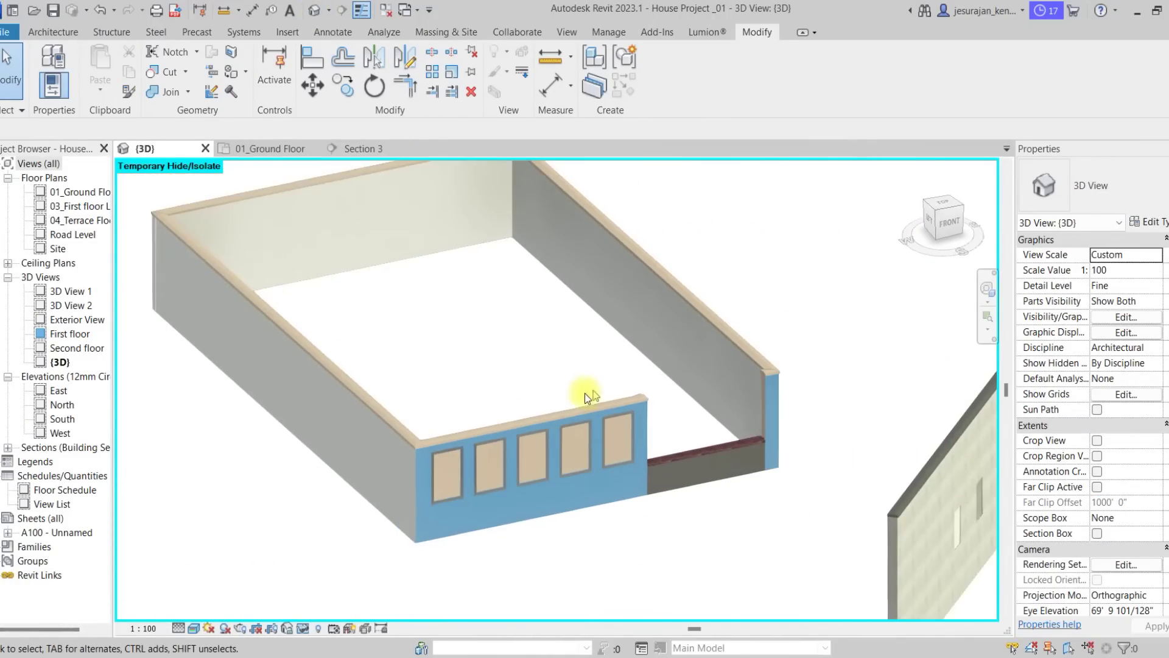
scroll(614, 382, down, 2)
scroll(549, 367, down, 3)
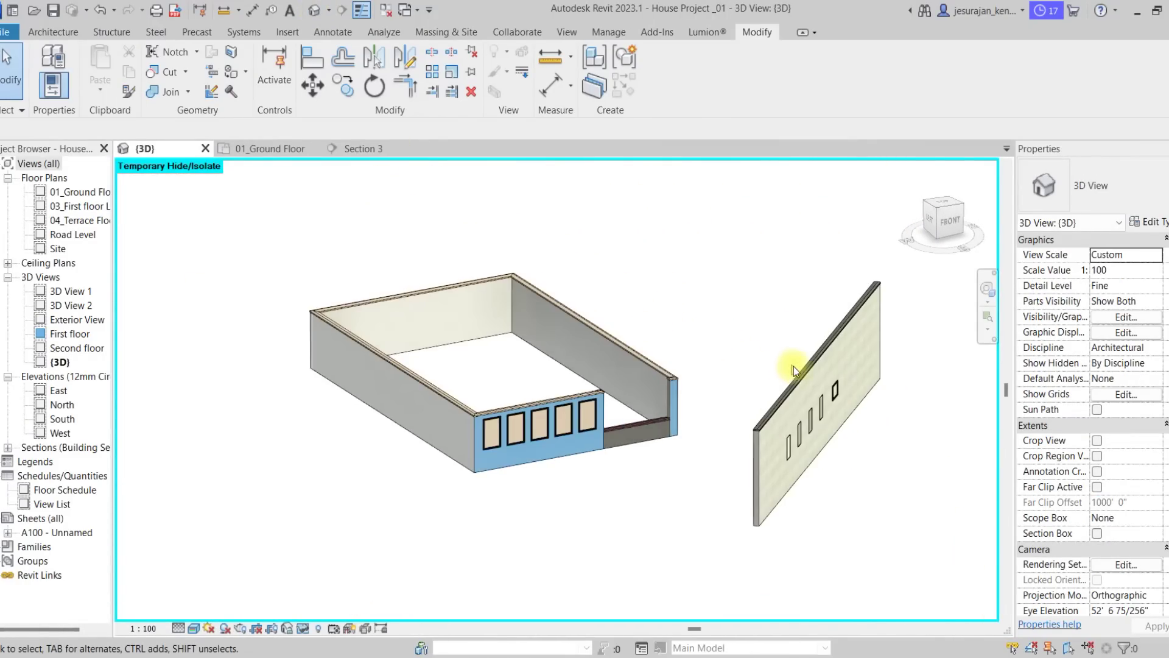
click(801, 378)
key(Delete)
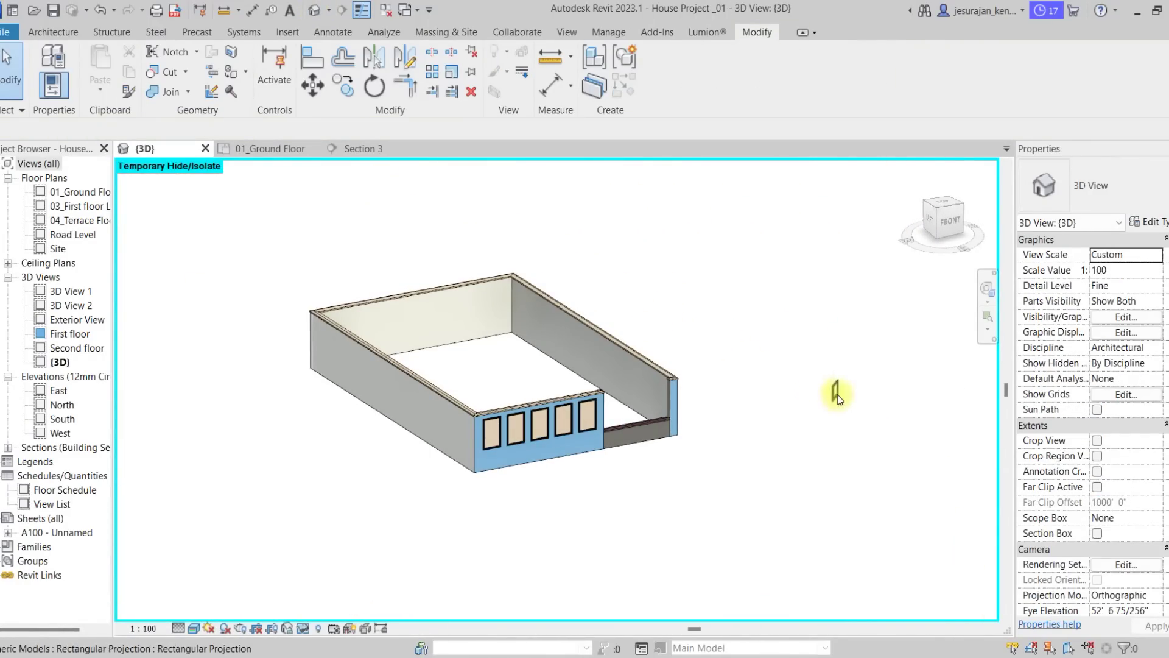
- Delete the four leftover void families from the removed sample wall
shift+middle_drag(835, 399, 796, 360)
drag(757, 332, 912, 548)
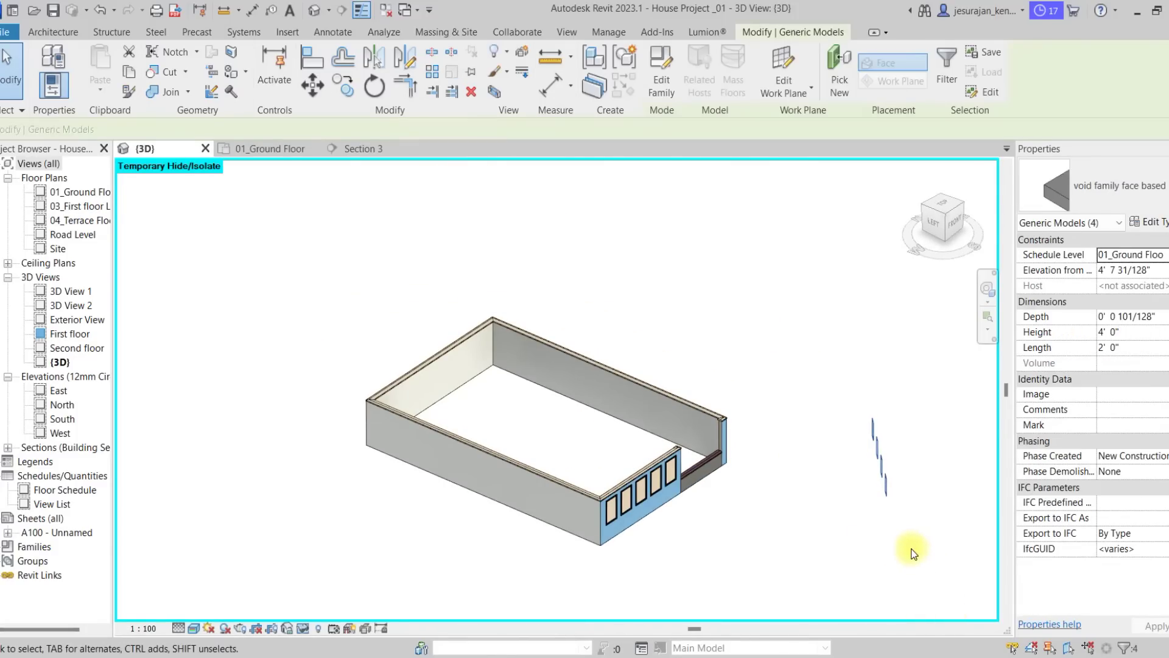
key(Delete)
scroll(838, 489, up, 3)
shift+middle_drag(816, 484, 748, 446)
scroll(748, 445, up, 1)
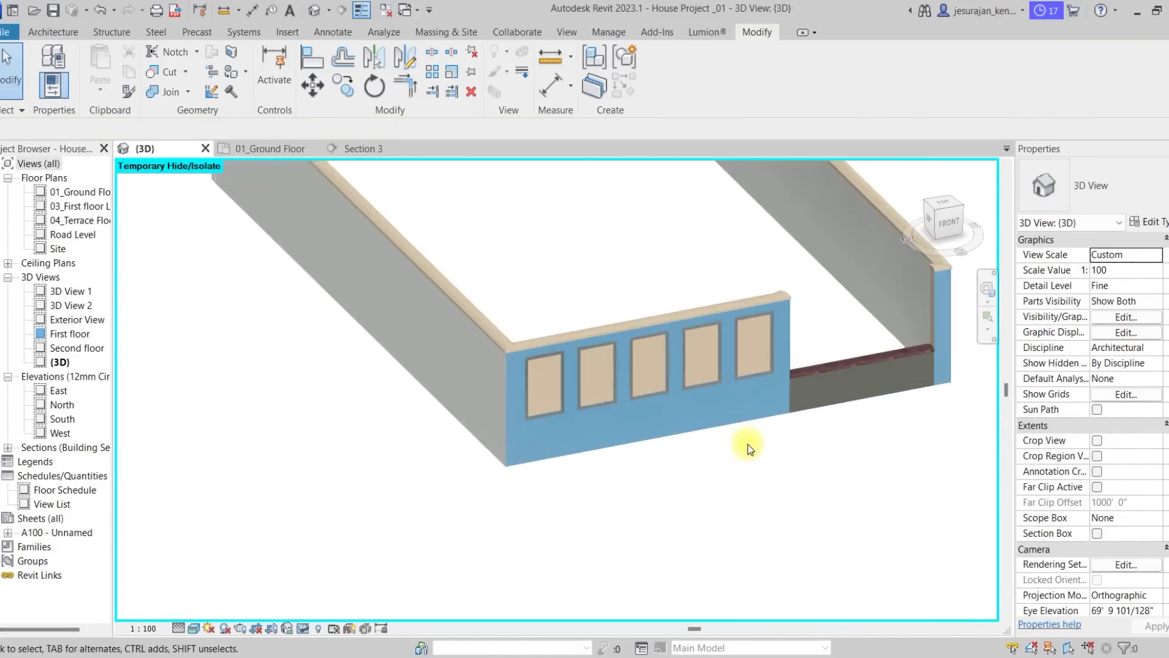
scroll(652, 449, up, 1)
scroll(642, 534, up, 2)
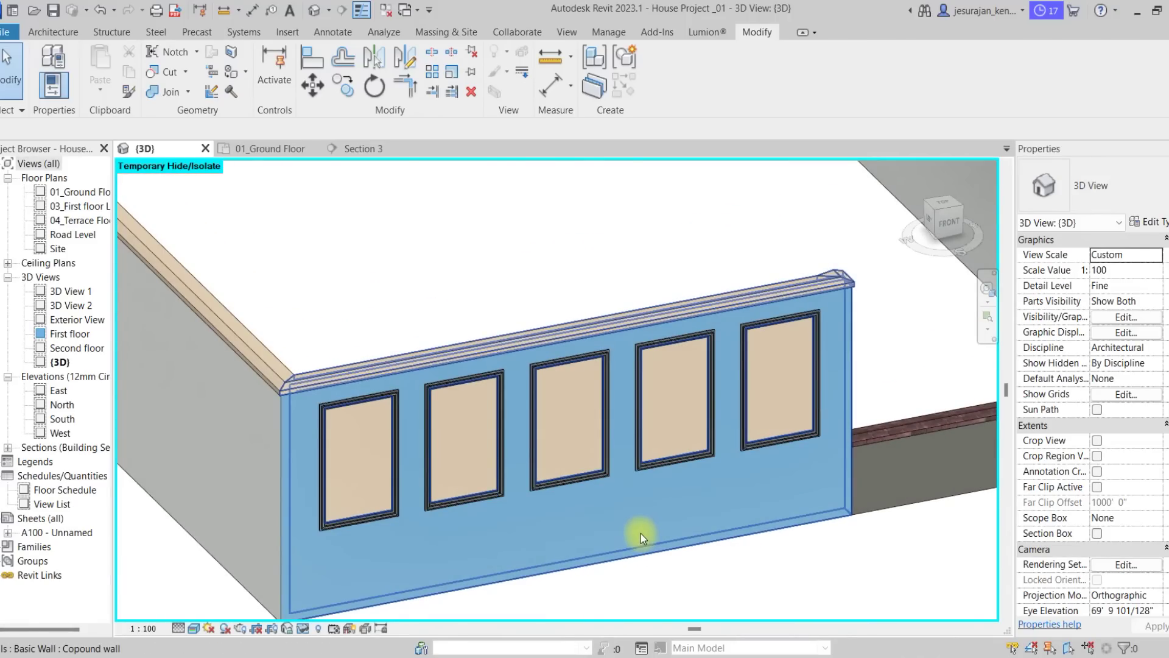
click(649, 500)
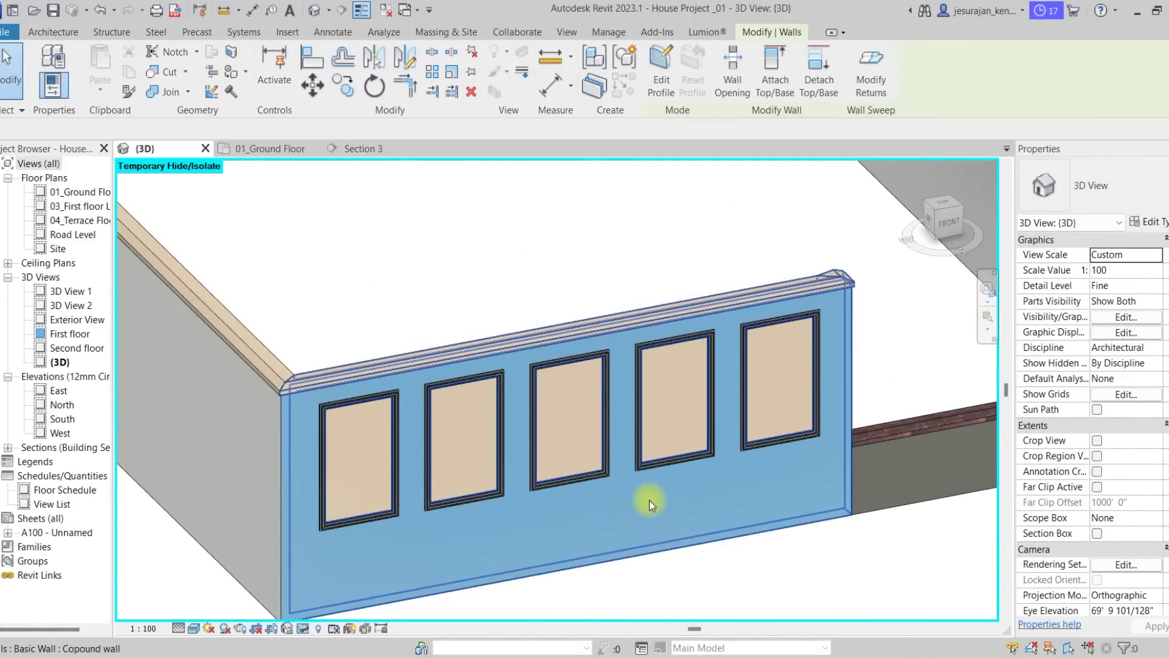
key(h)
key(h)
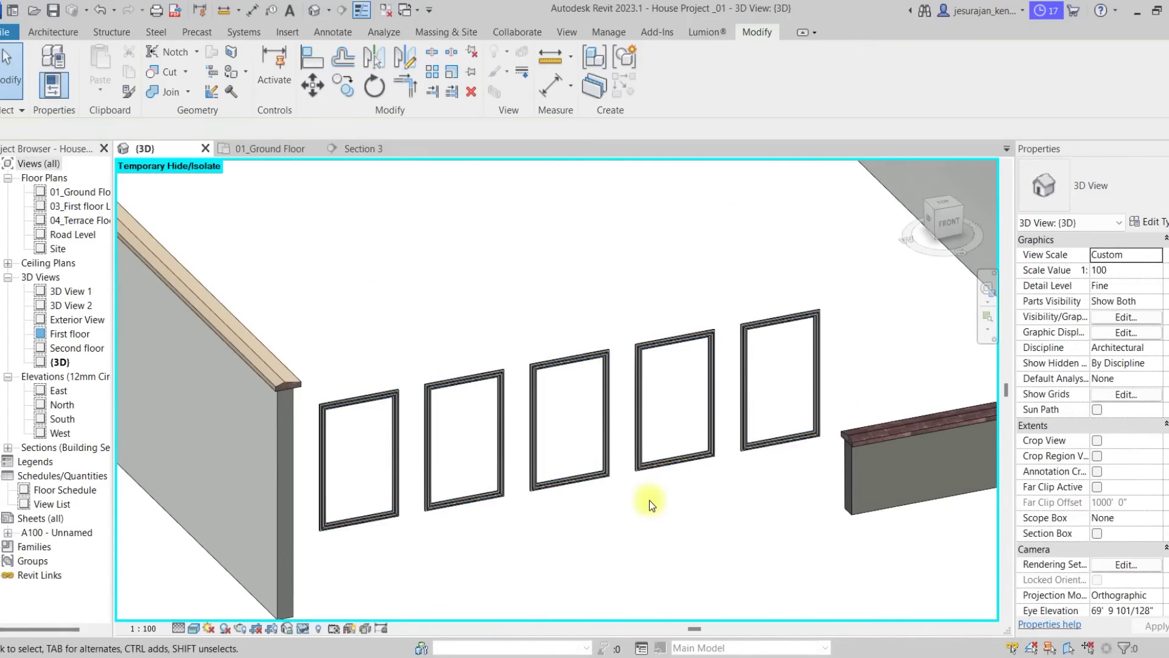
key(ctrl+z)
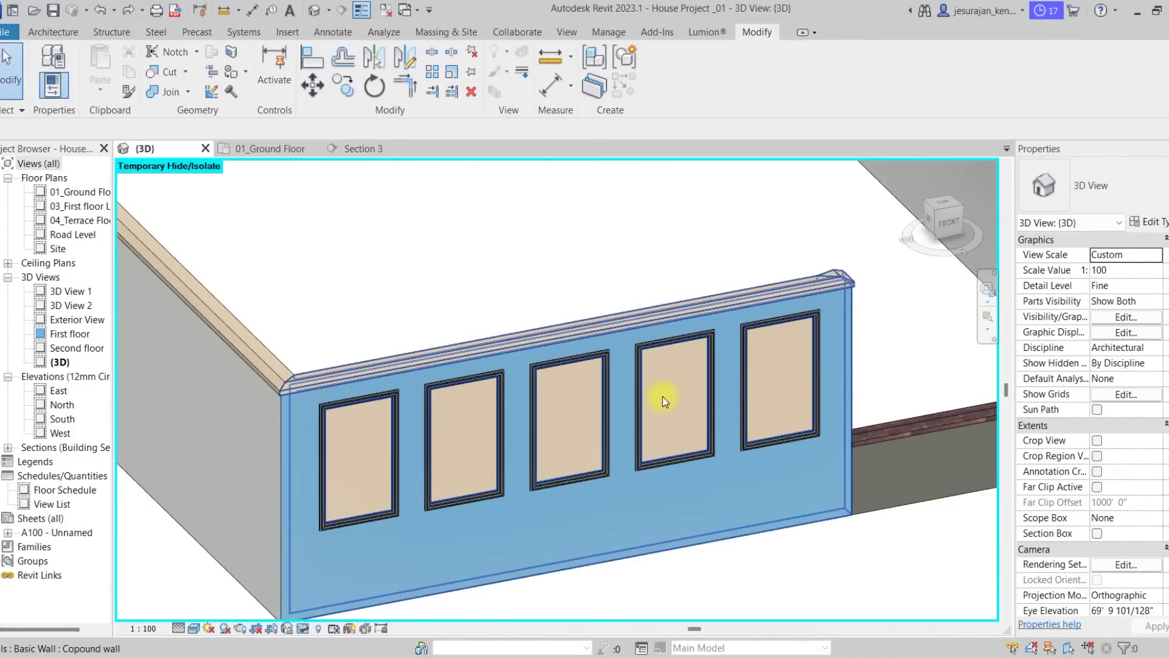
- Reset the temporary hide/isolate in the 3D view to bring back the whole house around the compound wall
key(h)
key(r)
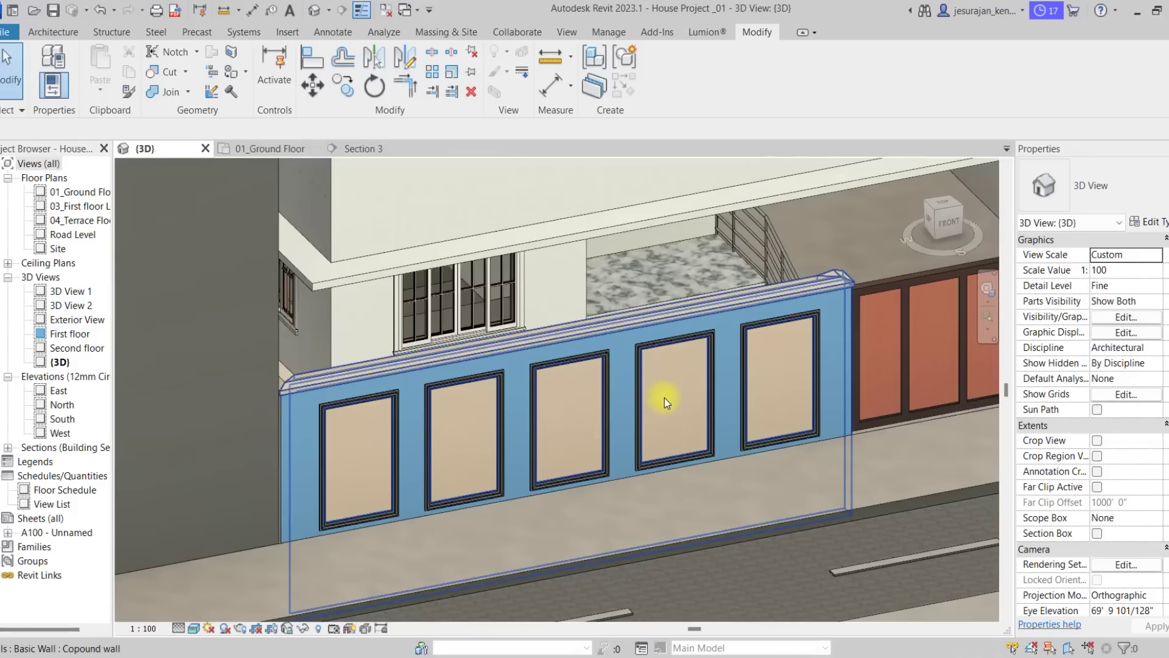
scroll(494, 395, down, 2)
mouse_move(639, 440)
shift+middle_down()
mouse_move(686, 448)
mouse_move(634, 431)
shift+middle_up()
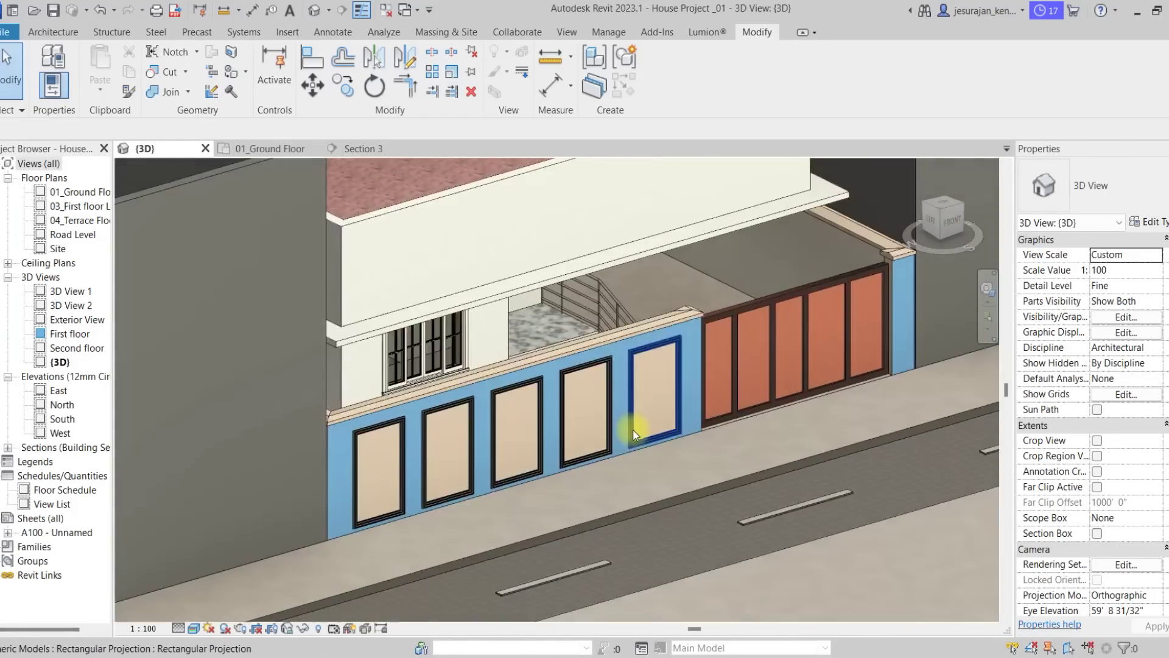
scroll(634, 431, up, 3)
scroll(665, 483, down, 2)
scroll(692, 449, up, 2)
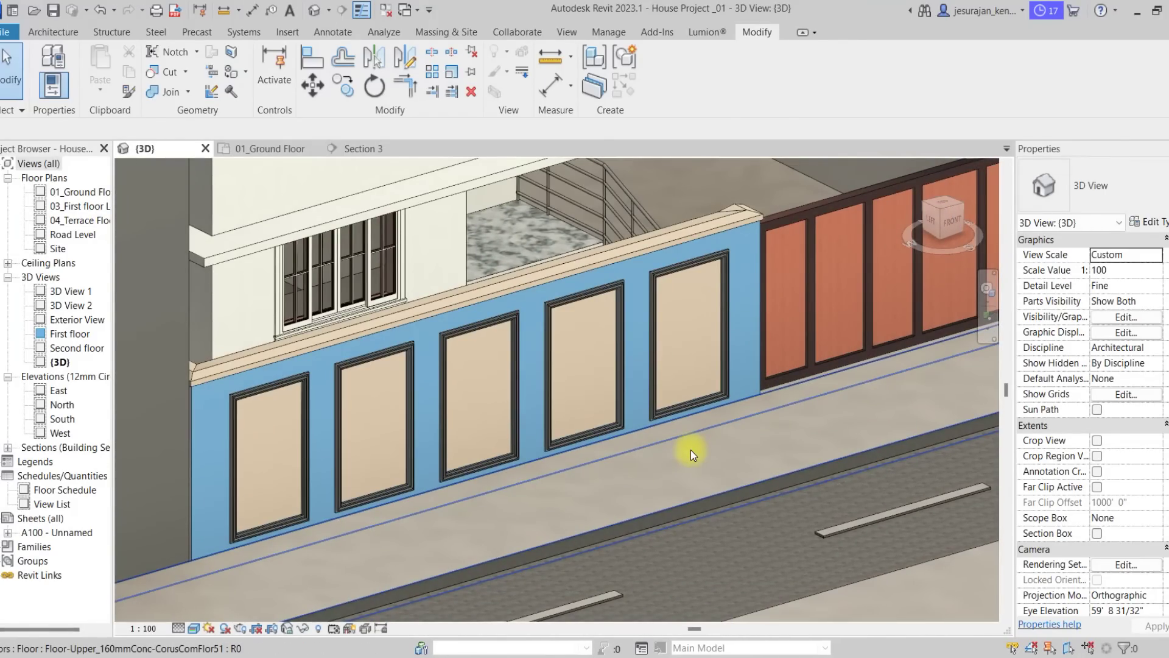
scroll(664, 418, up, 3)
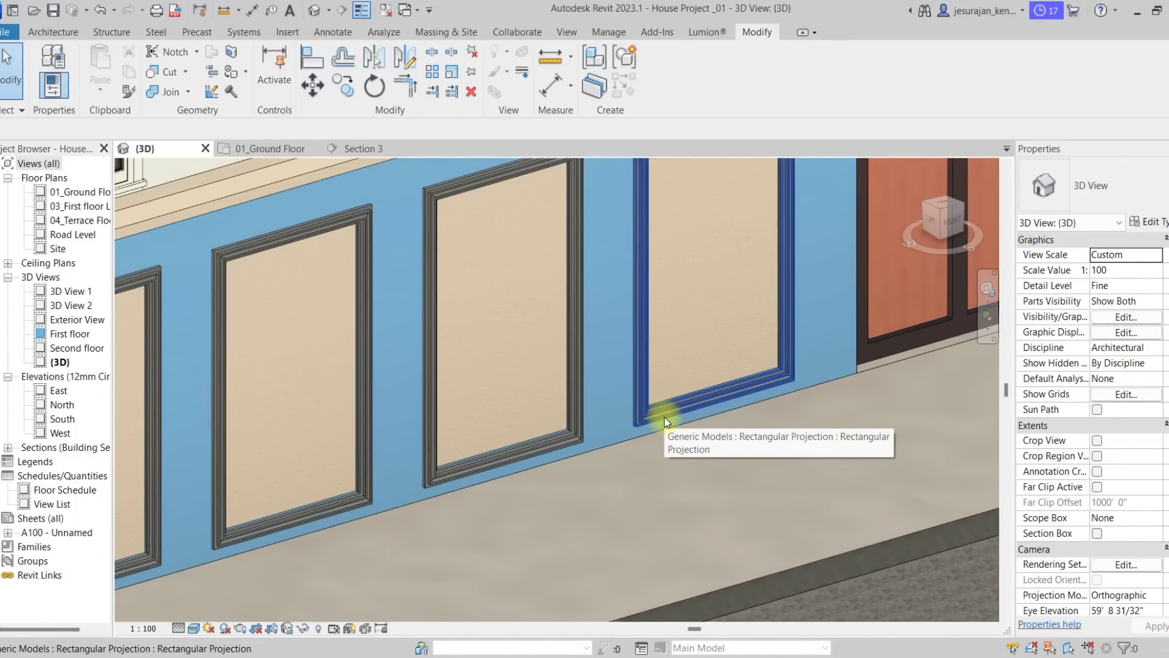
scroll(664, 418, down, 4)
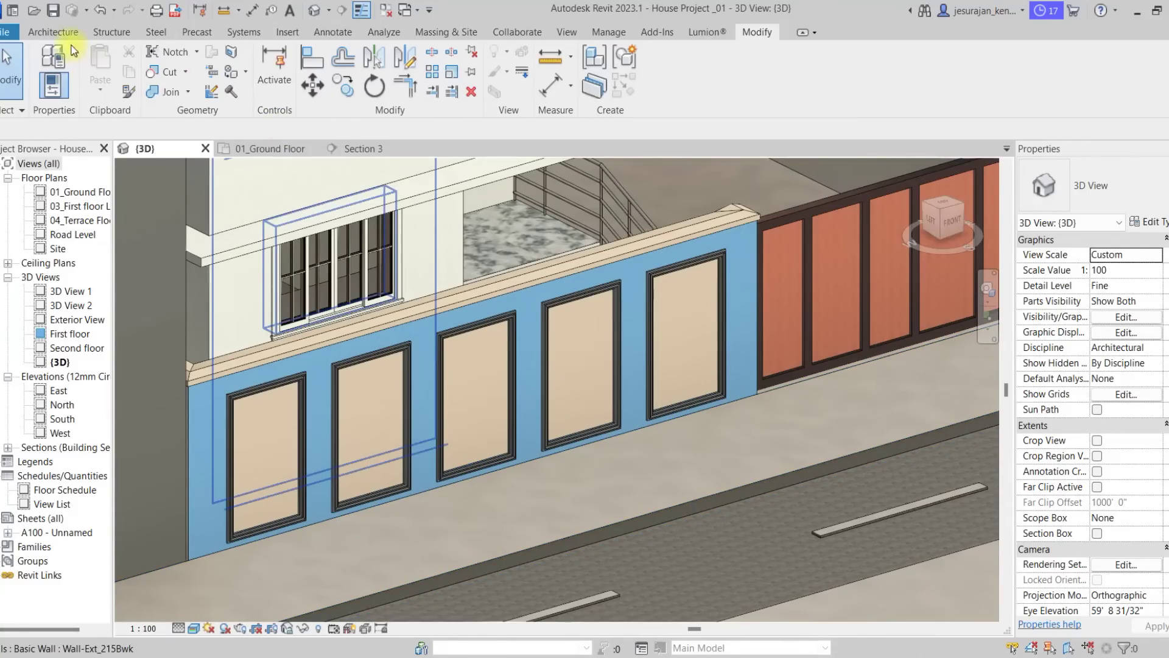
click(59, 32)
click(172, 92)
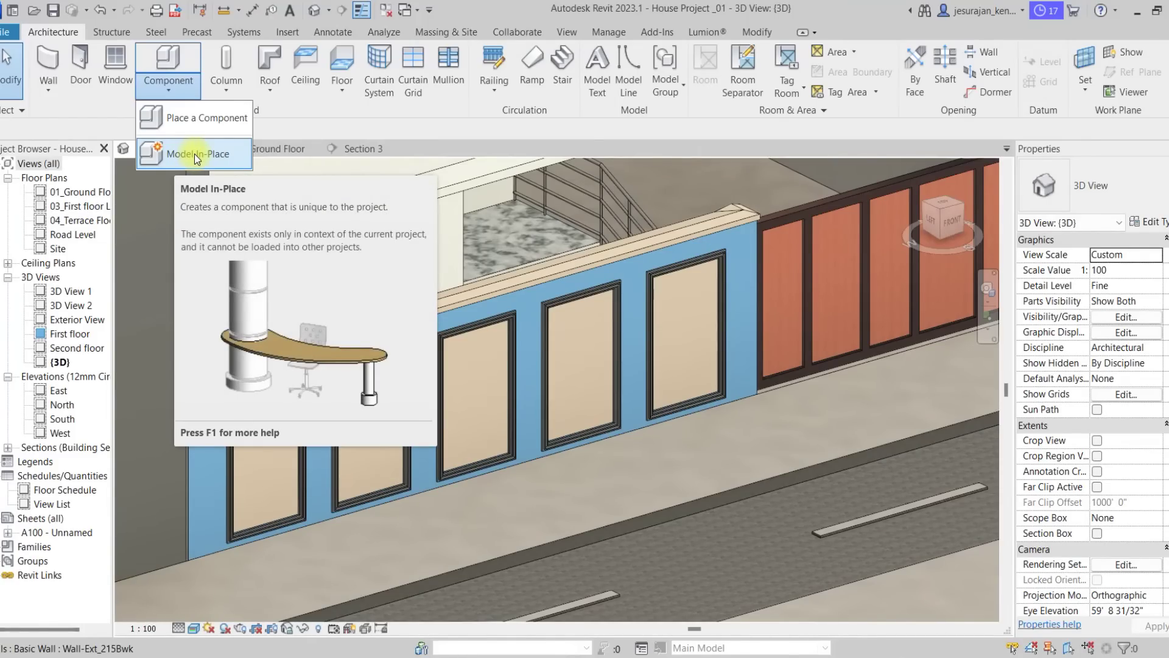
click(496, 320)
scroll(506, 316, up, 3)
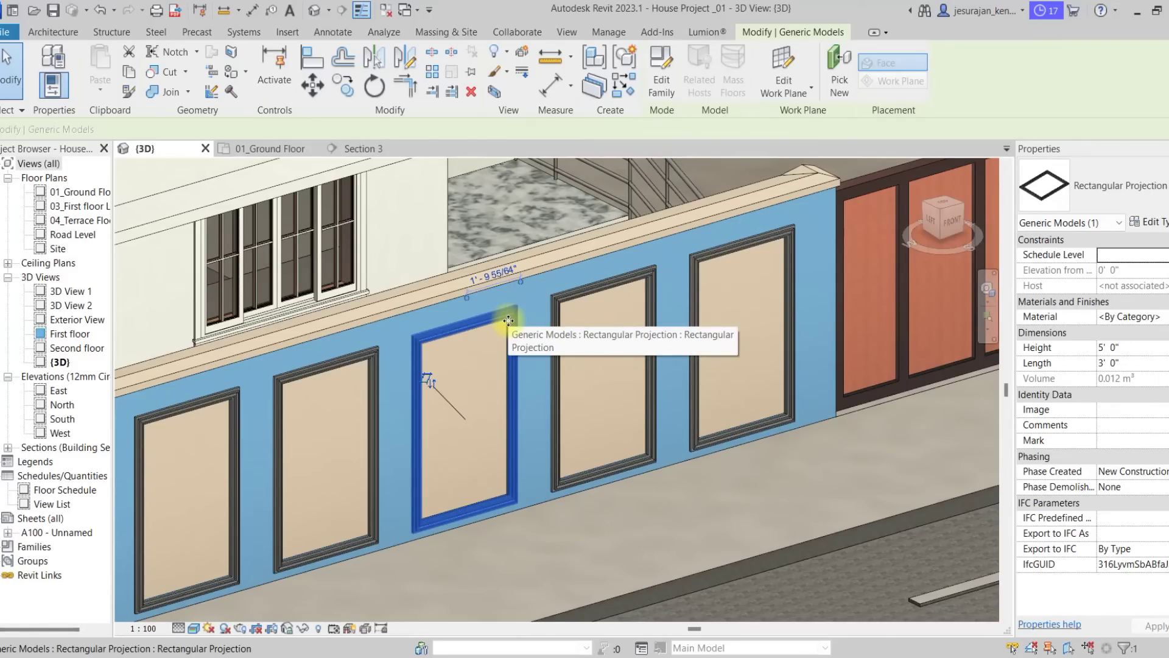
key(Escape)
shift+middle_drag(508, 320, 606, 533)
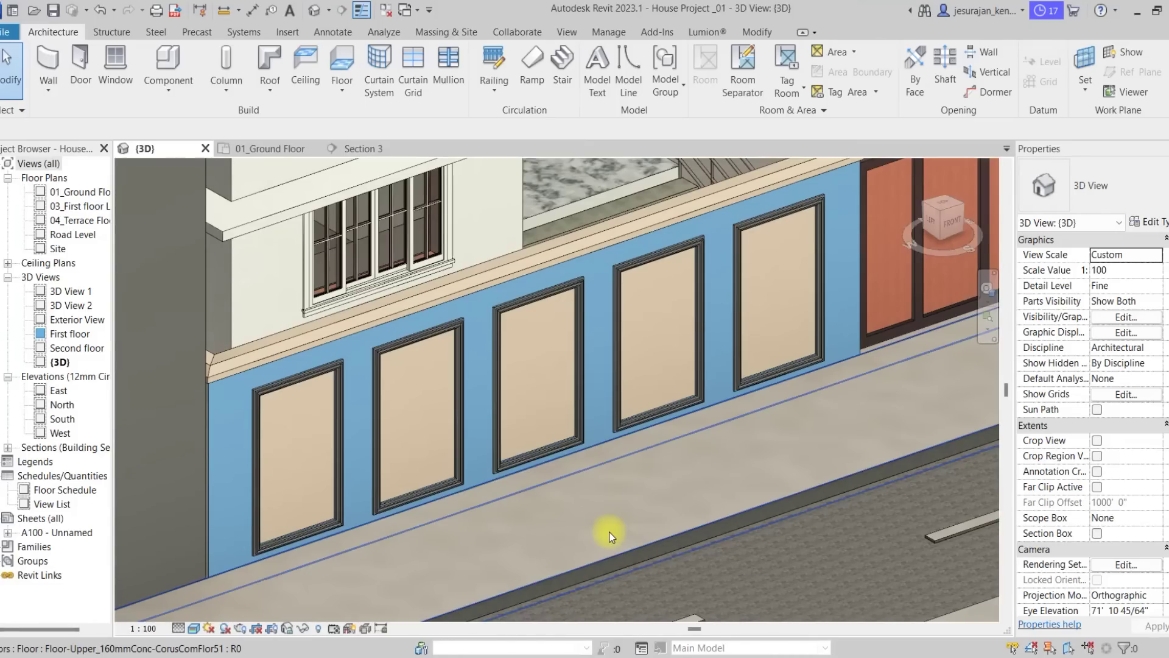
- Assign the Copper material to the second frame on the compound wall
scroll(464, 350, up, 5)
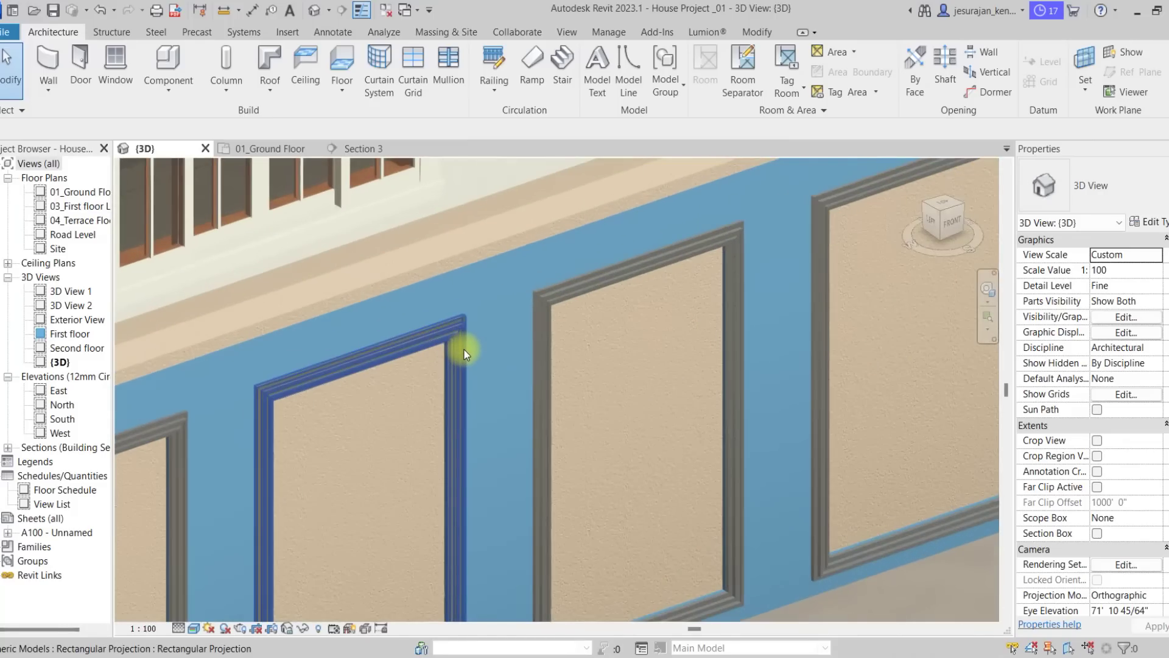
click(464, 350)
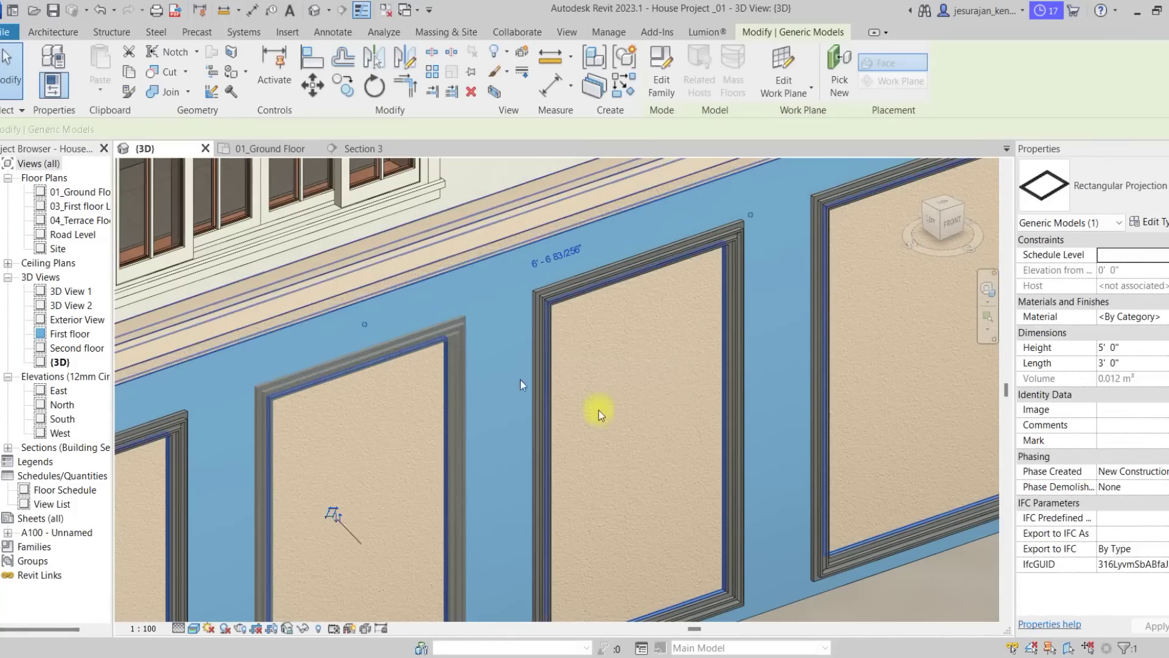
click(1165, 317)
click(1166, 317)
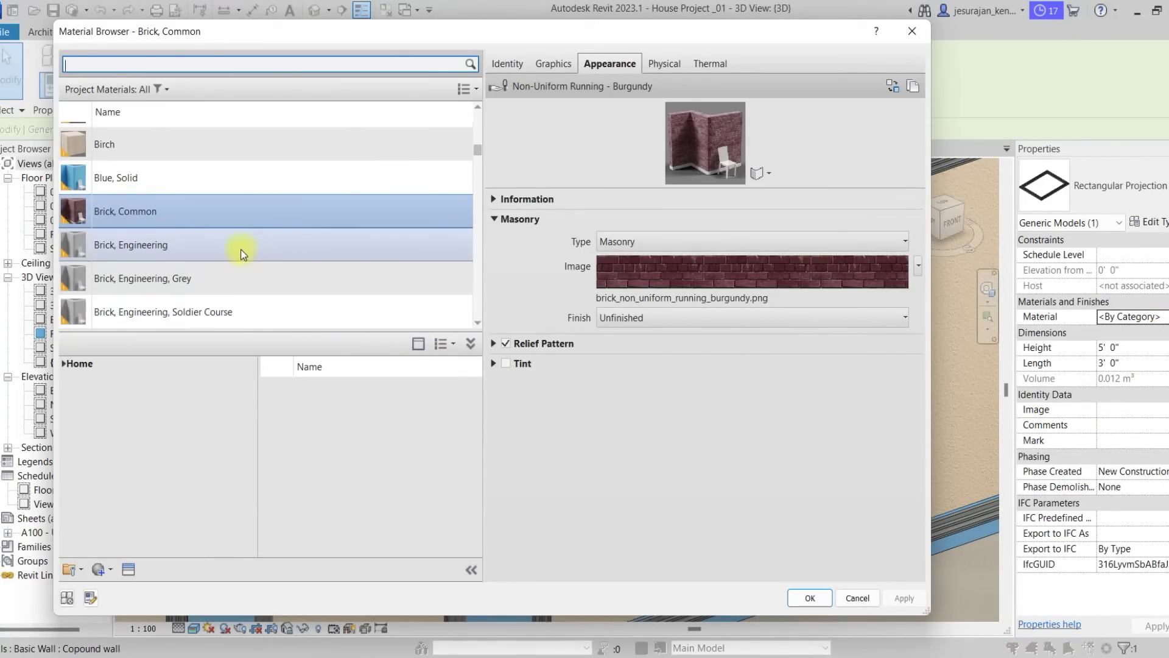
scroll(240, 249, down, 3)
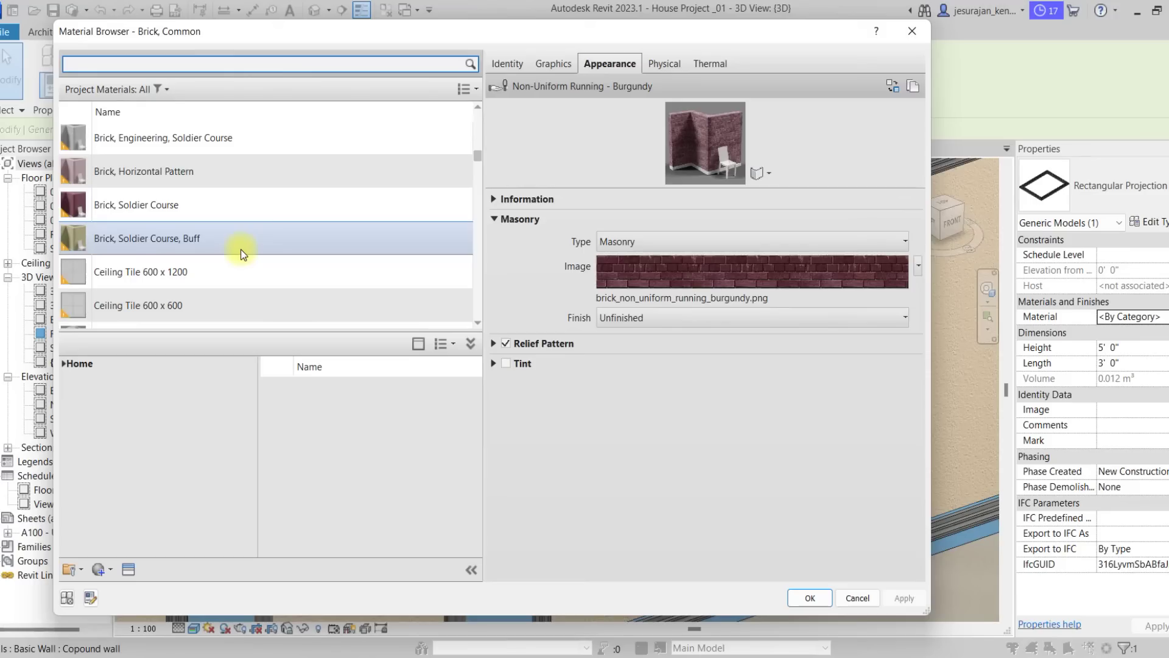
scroll(240, 250, down, 4)
scroll(239, 214, down, 2)
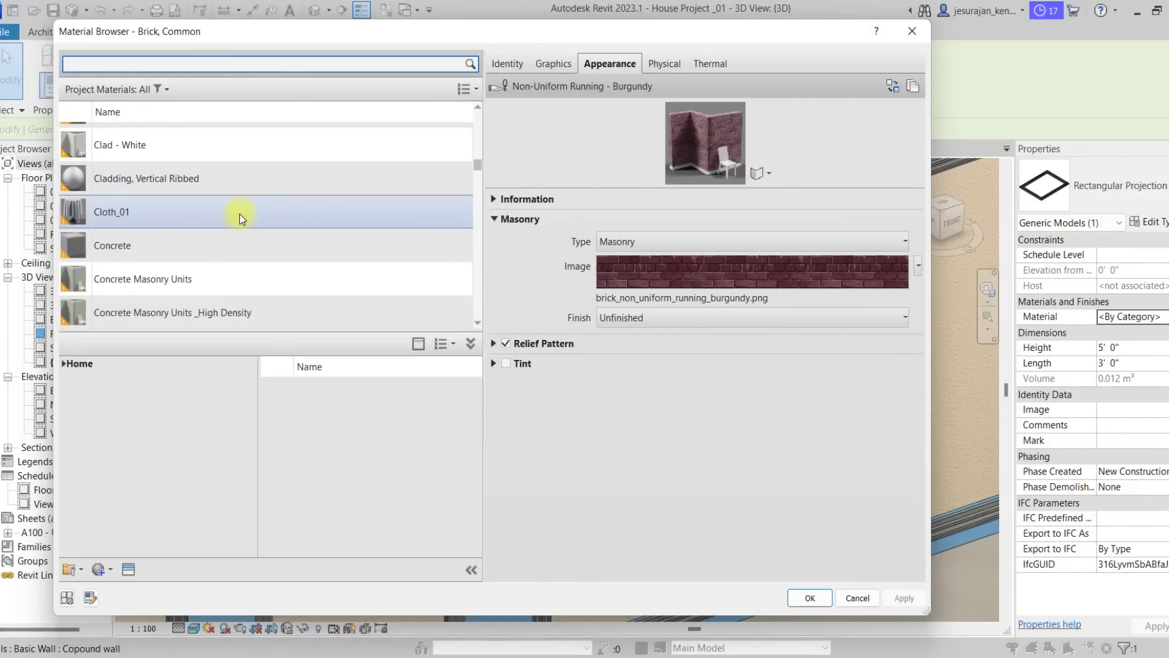
scroll(239, 214, down, 2)
scroll(239, 214, up, 2)
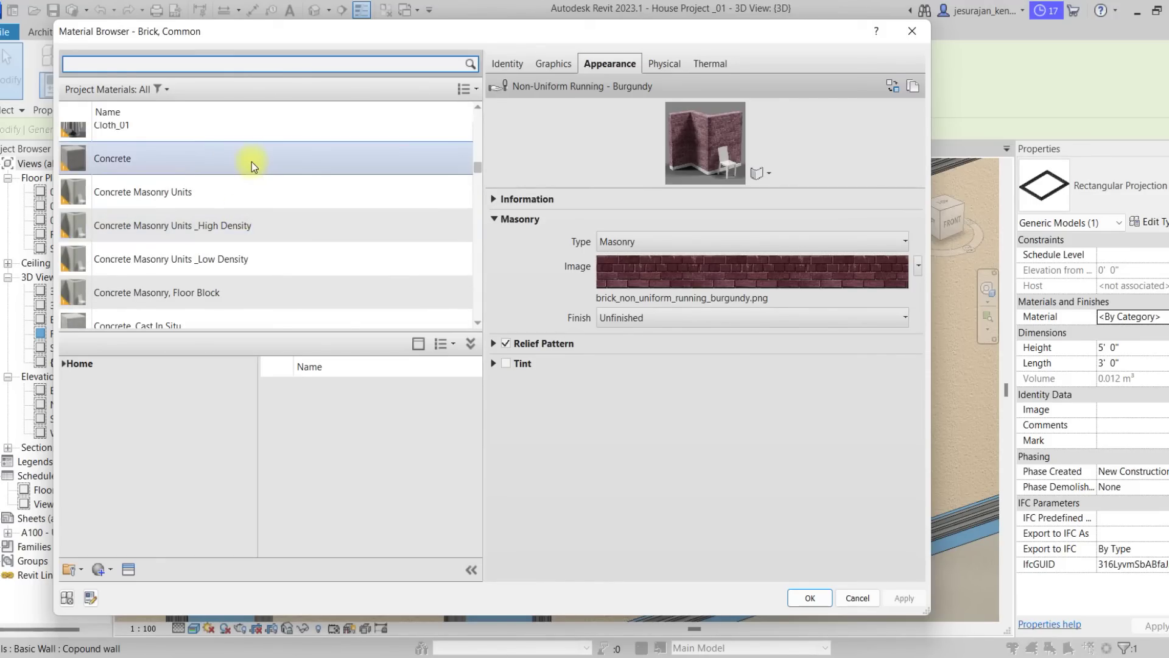
scroll(251, 221, down, 3)
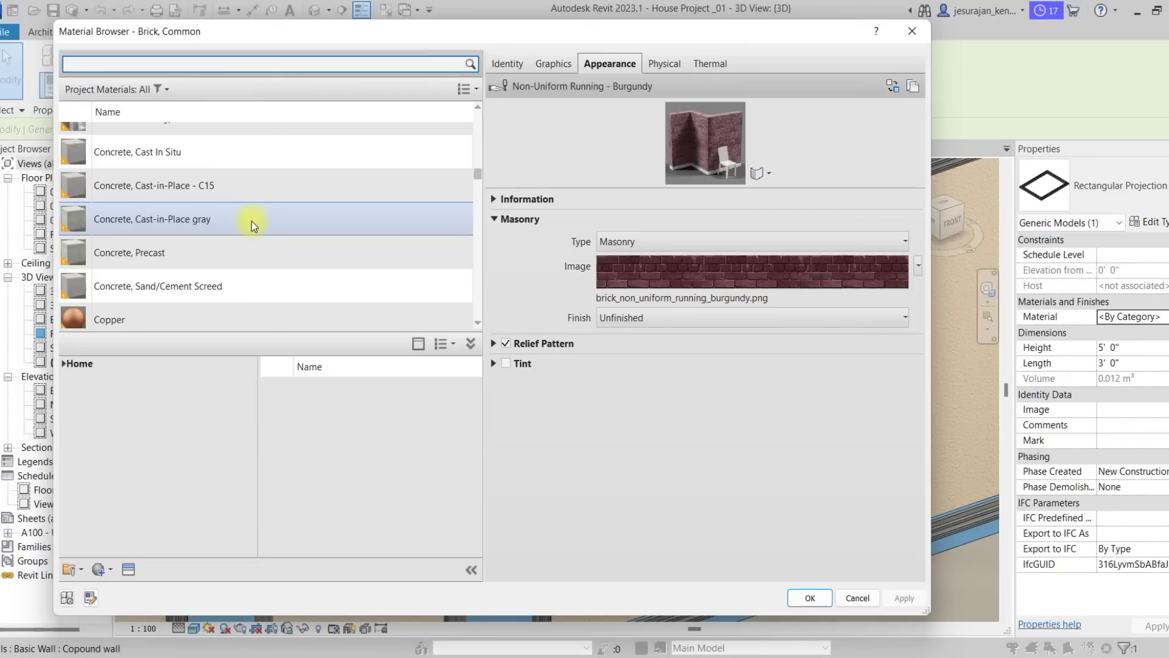
scroll(251, 221, down, 2)
click(251, 222)
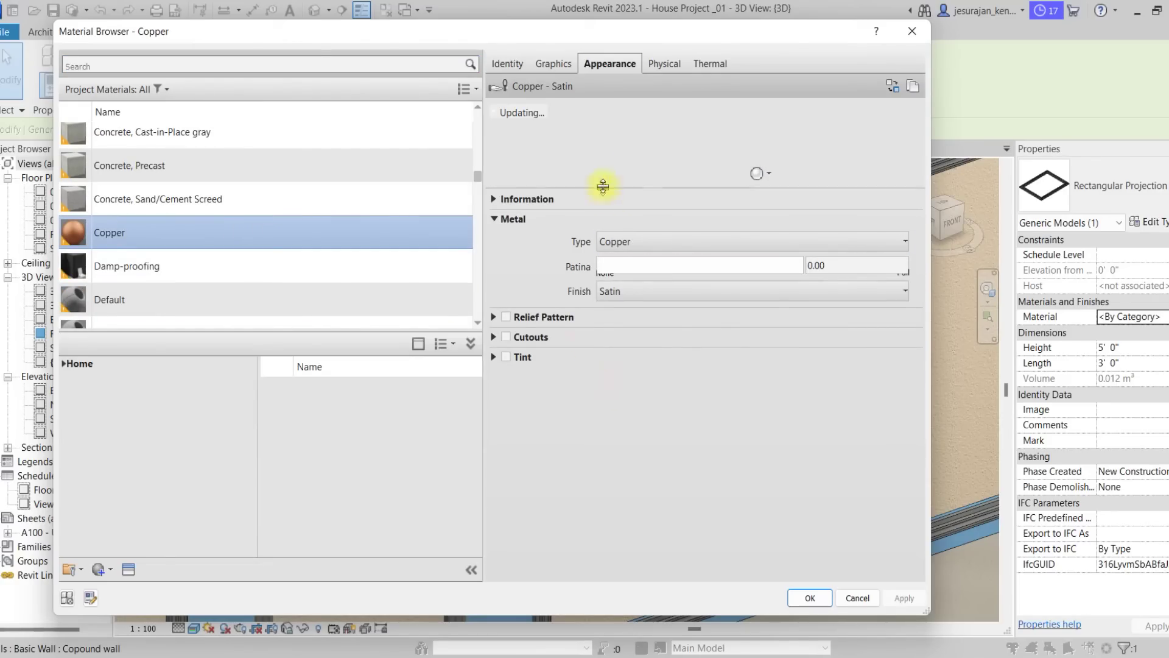
click(564, 64)
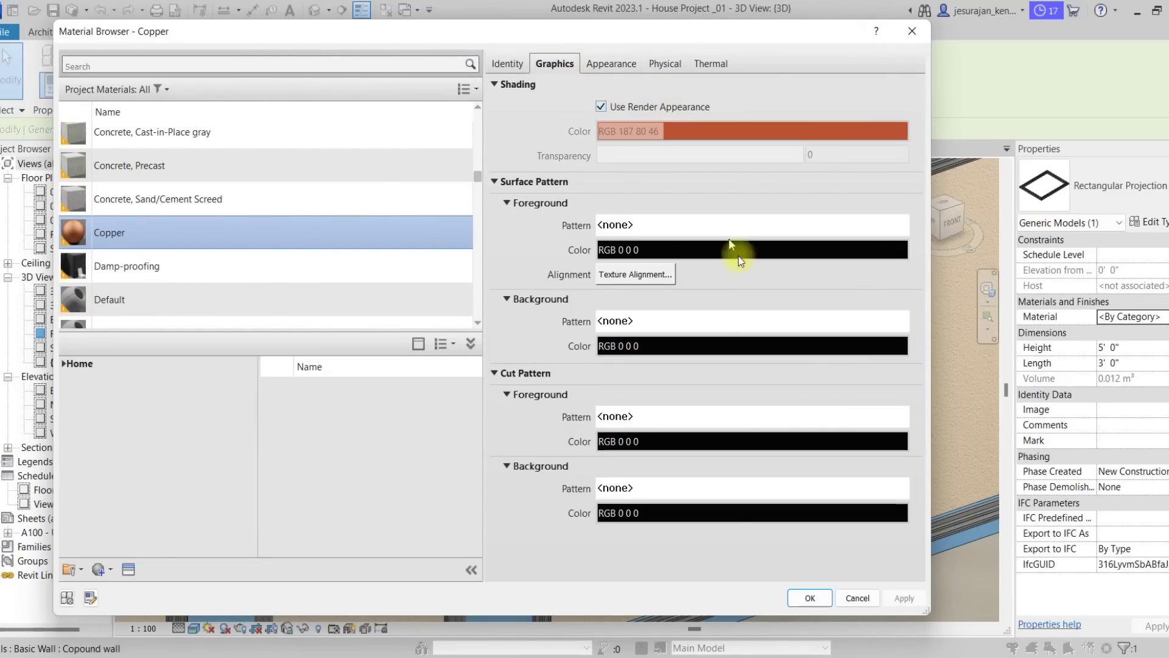
click(816, 599)
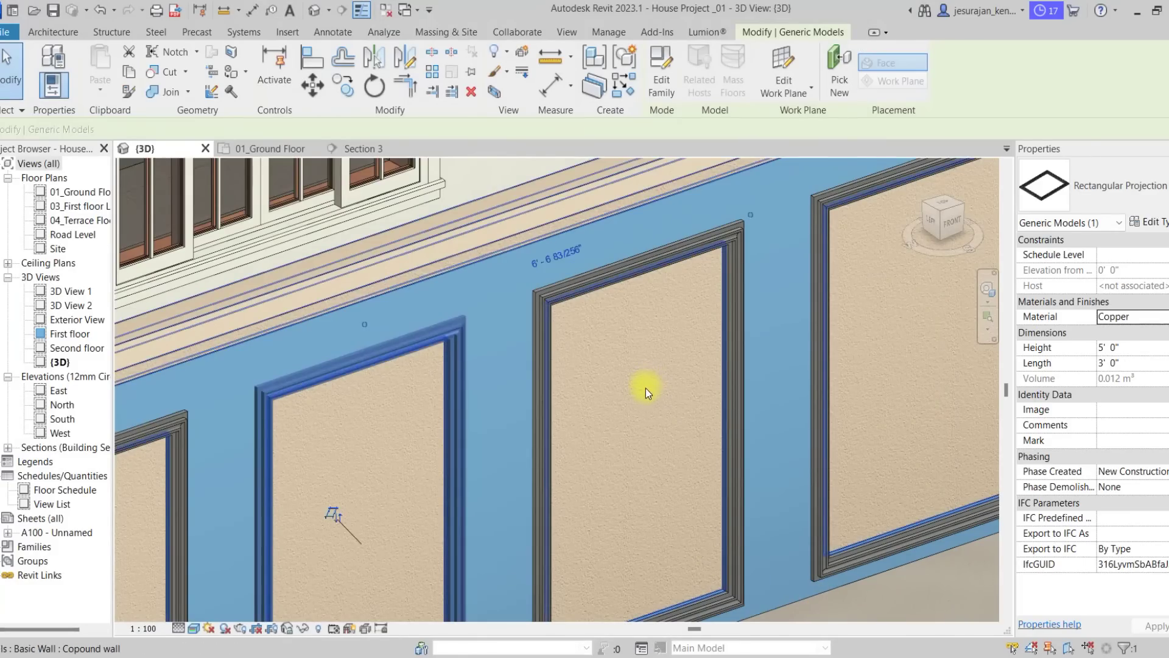
scroll(645, 389, down, 3)
key(Escape)
scroll(653, 247, down, 1)
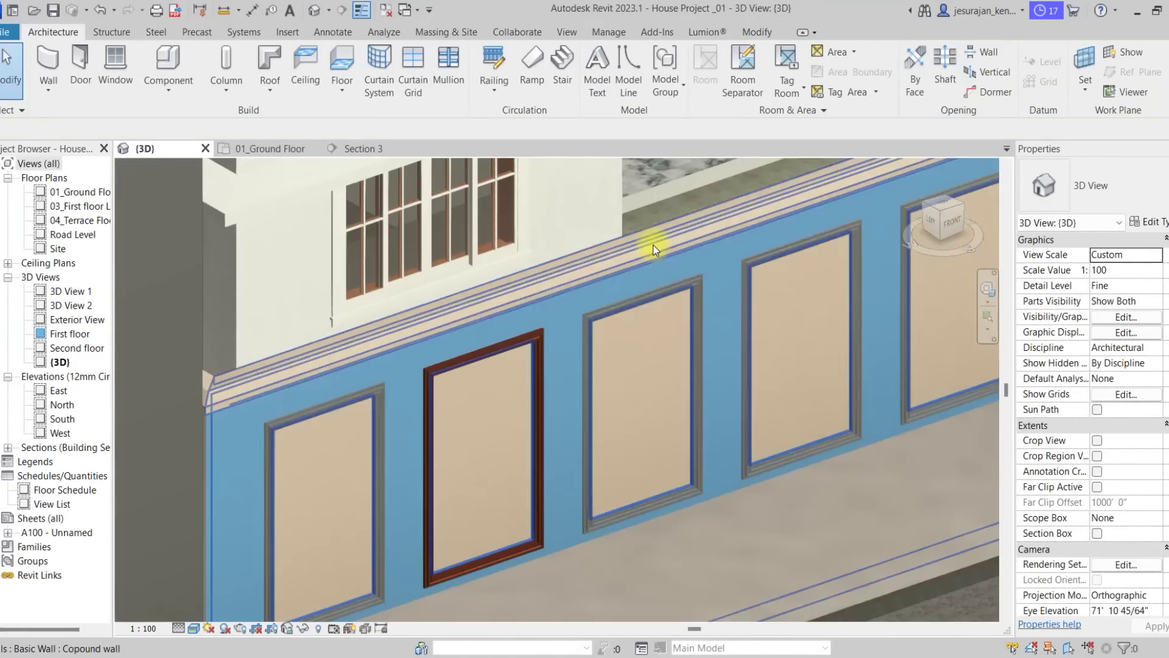
- Select all instances of the rectangular frame visible in the view and open the Material Browser for their material
click(590, 316)
right_click(590, 317)
mouse_move(732, 411)
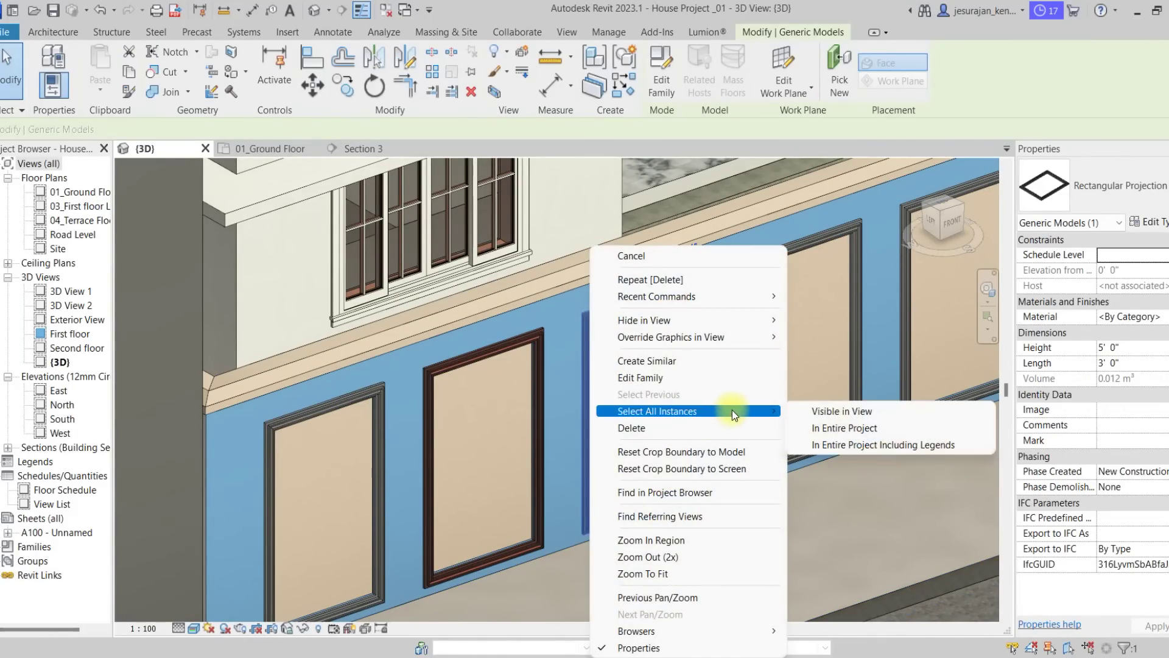
click(848, 410)
click(1160, 316)
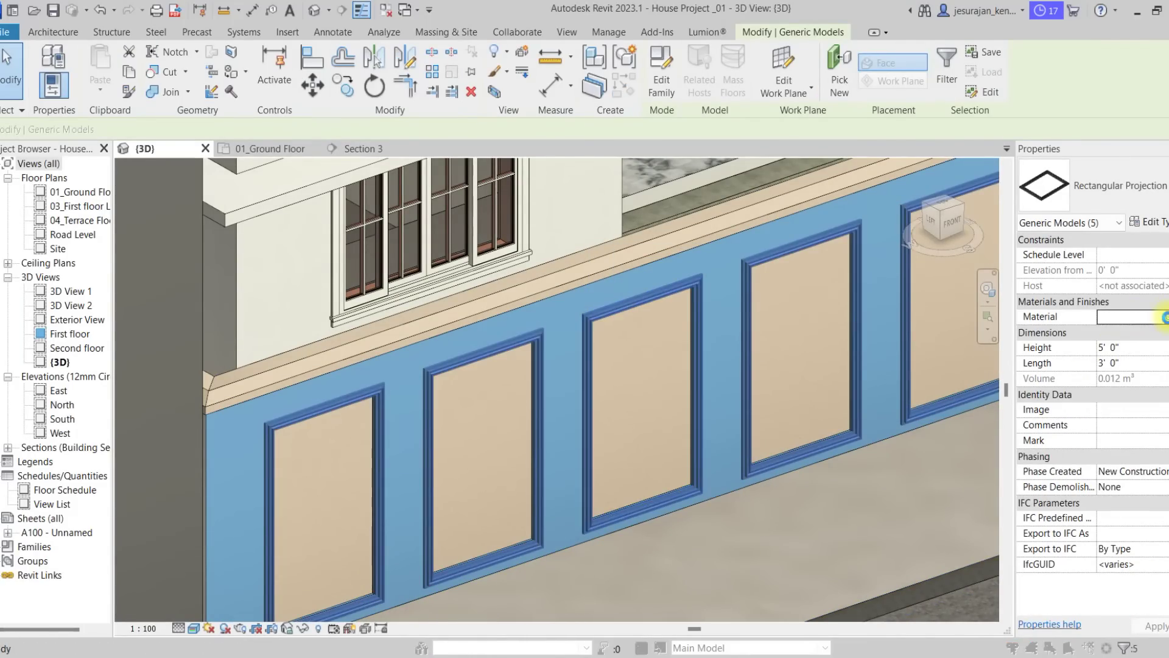
click(1162, 316)
- Browse the project materials for a frame finish, checking the graphics of Roofing, Standing Seam and Tank material
scroll(310, 202, up, 10)
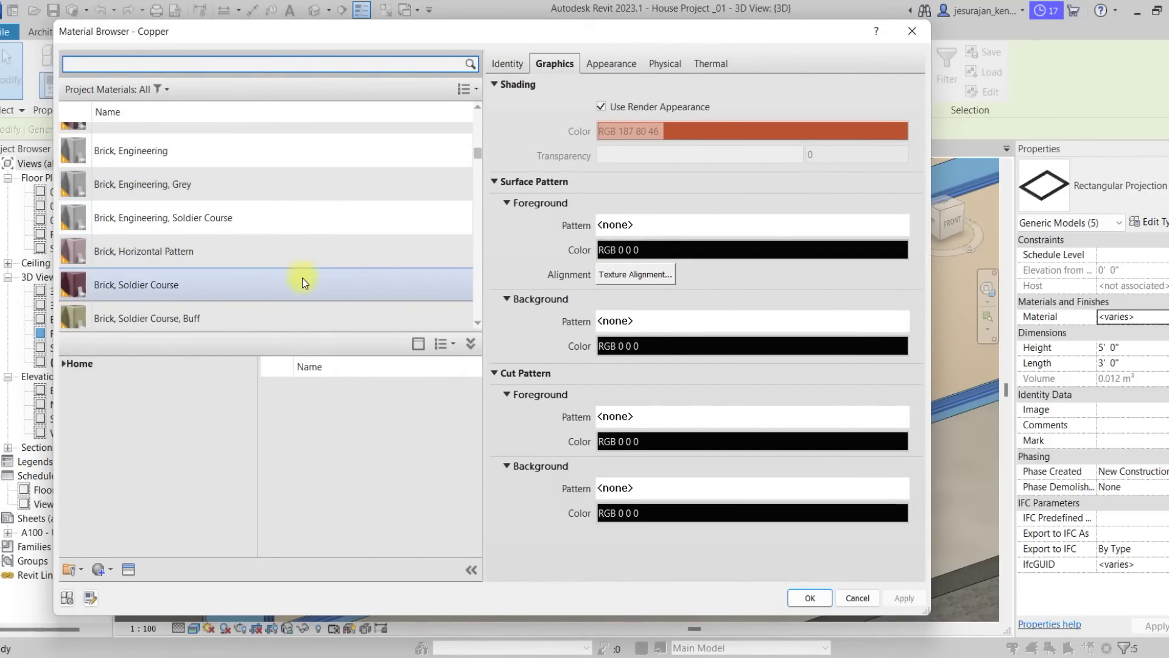
scroll(280, 221, up, 8)
scroll(280, 221, up, 1)
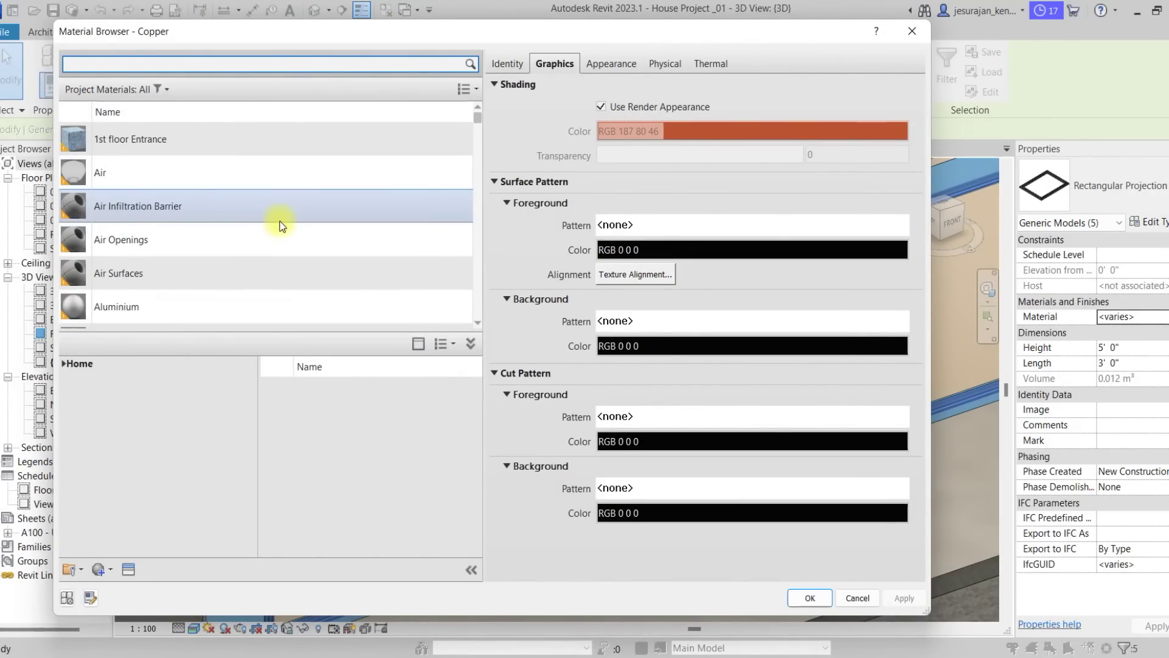
scroll(279, 221, down, 7)
scroll(279, 222, down, 10)
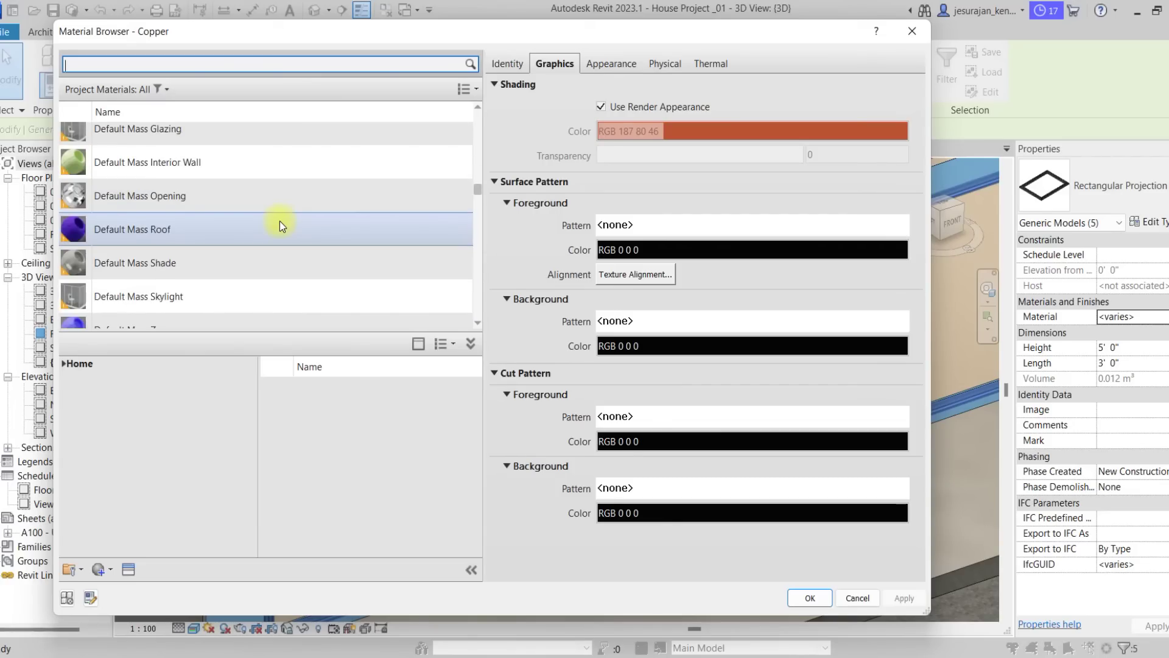
scroll(279, 221, down, 10)
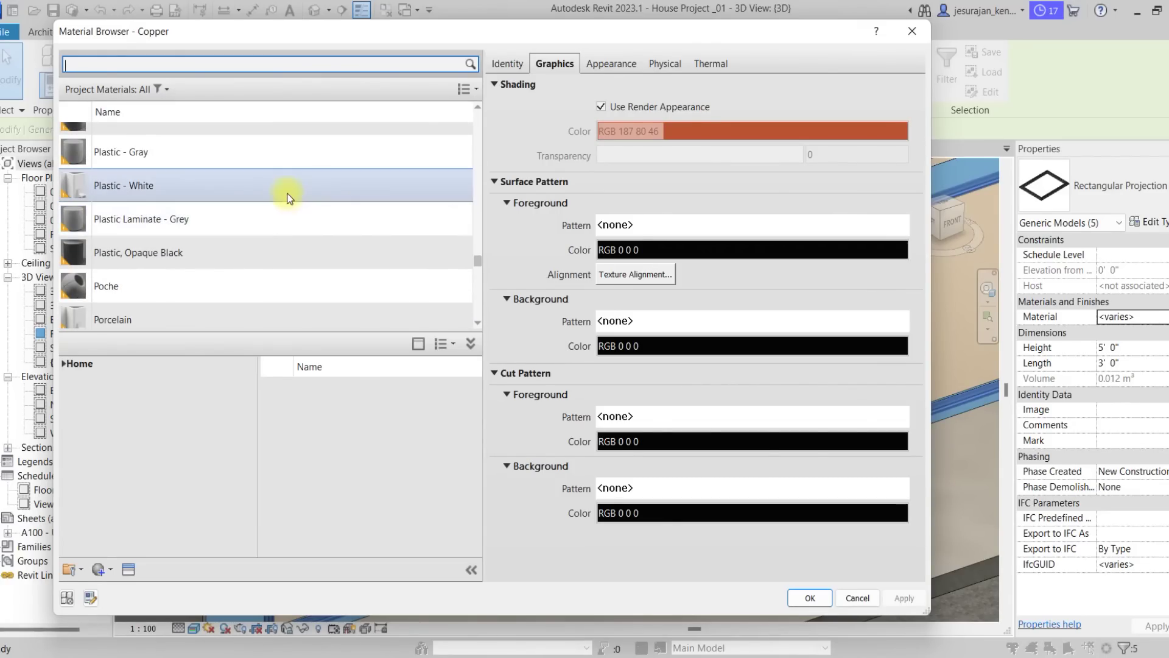
click(286, 194)
scroll(281, 268, down, 4)
scroll(278, 263, up, 1)
click(277, 225)
scroll(214, 298, down, 5)
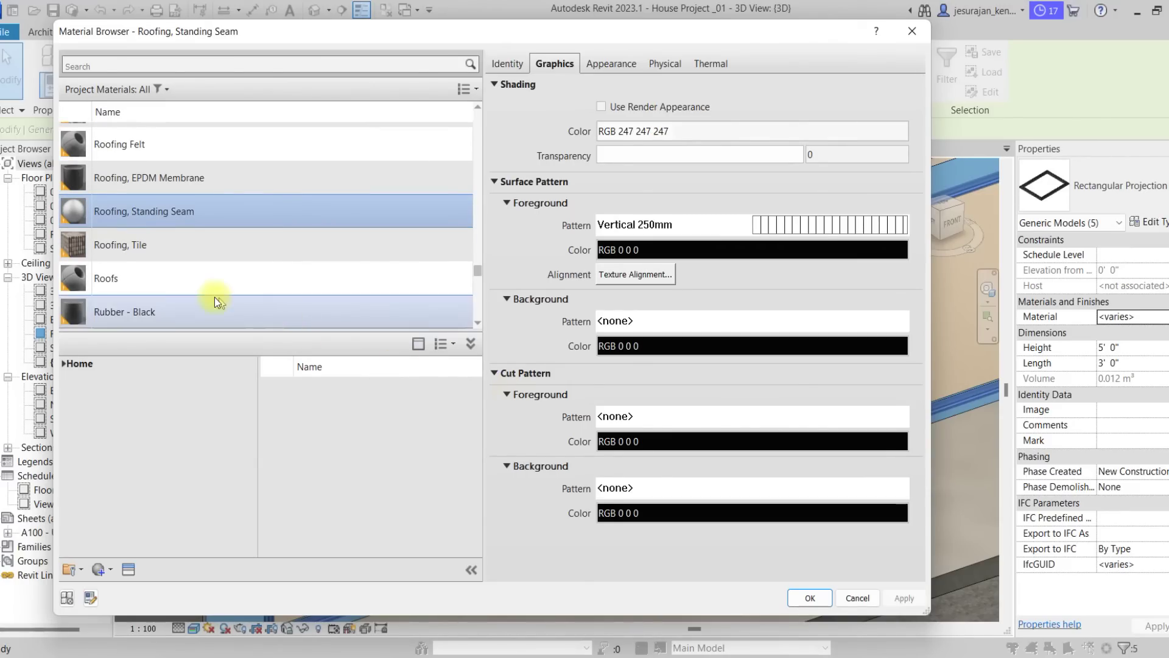
scroll(214, 297, up, 1)
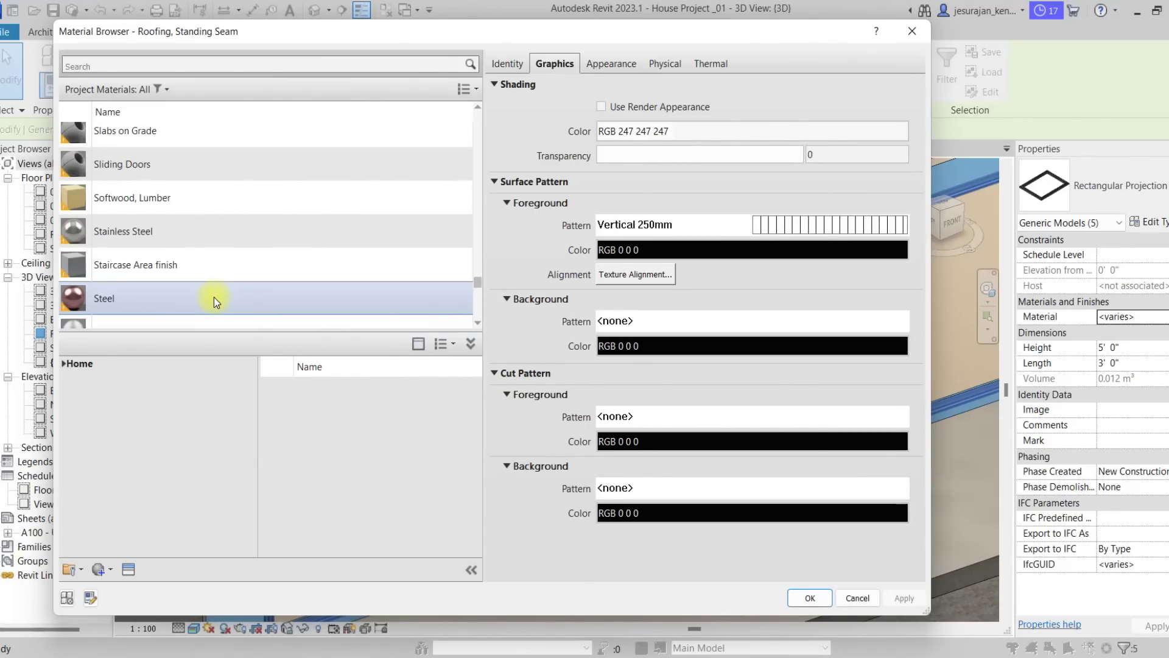
scroll(214, 297, down, 3)
scroll(214, 298, down, 3)
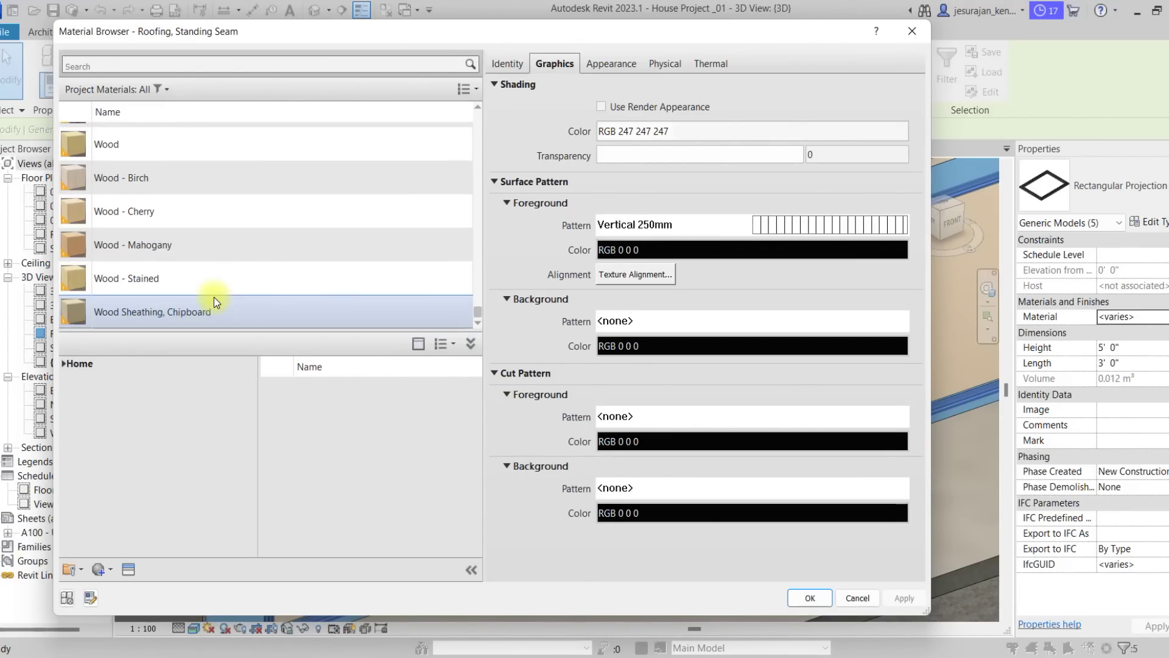
scroll(214, 297, up, 5)
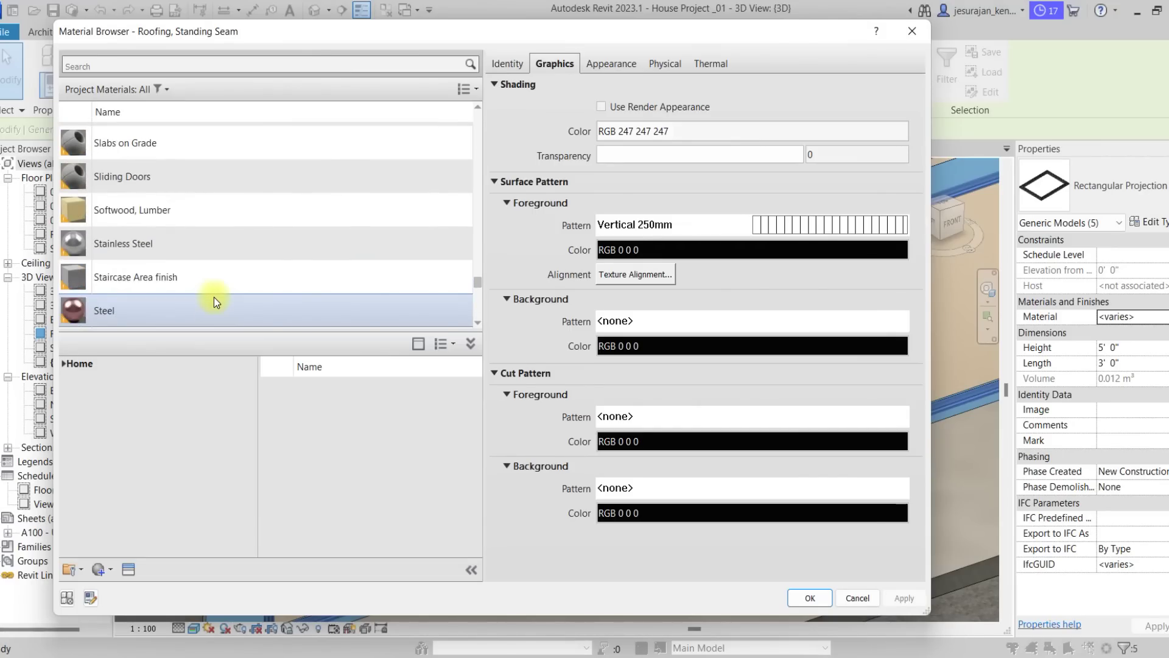
click(214, 297)
scroll(223, 303, down, 1)
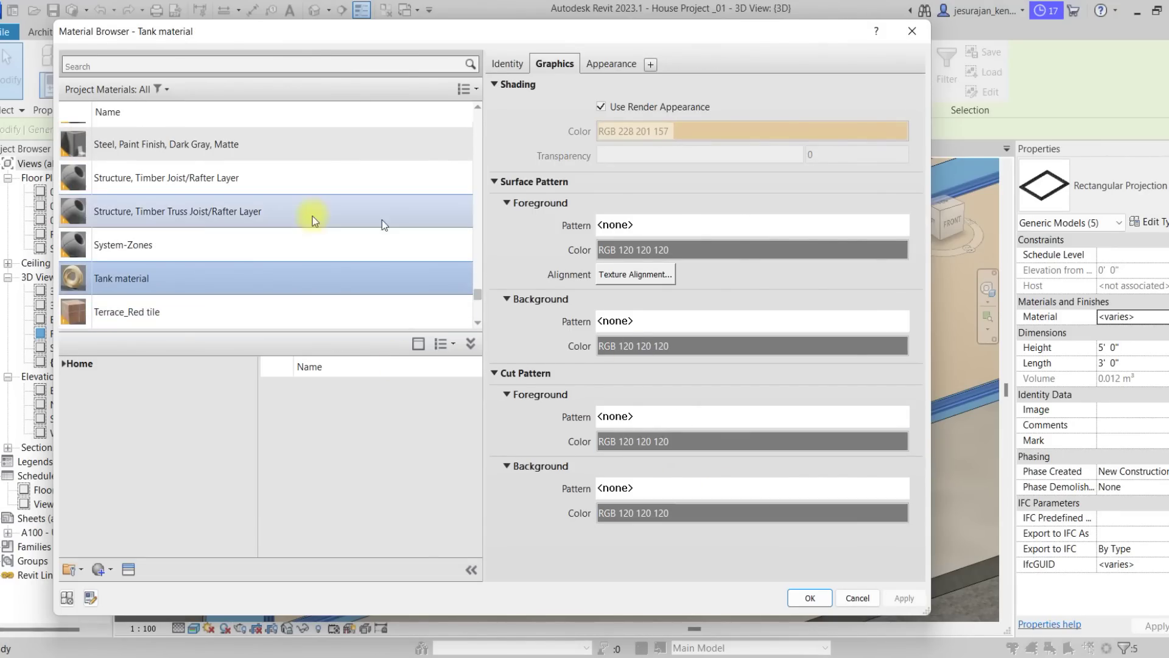
- Assign the Sash material to all the selected frames, with its shading set to use the render appearance
scroll(171, 250, up, 3)
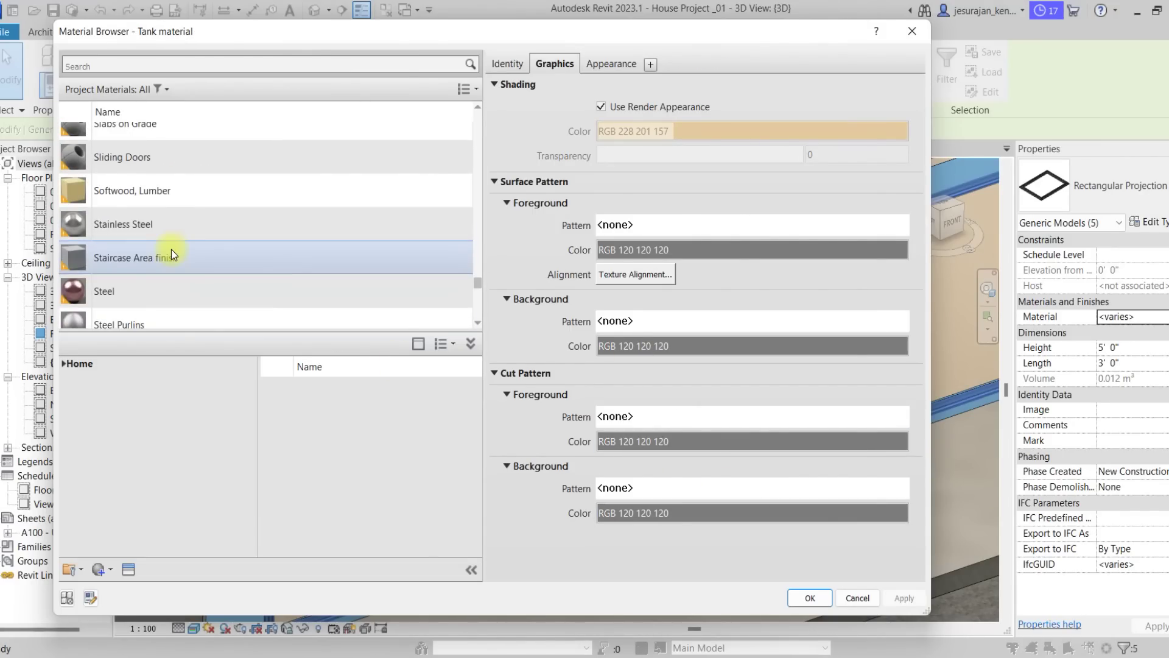
scroll(173, 203, up, 2)
click(173, 204)
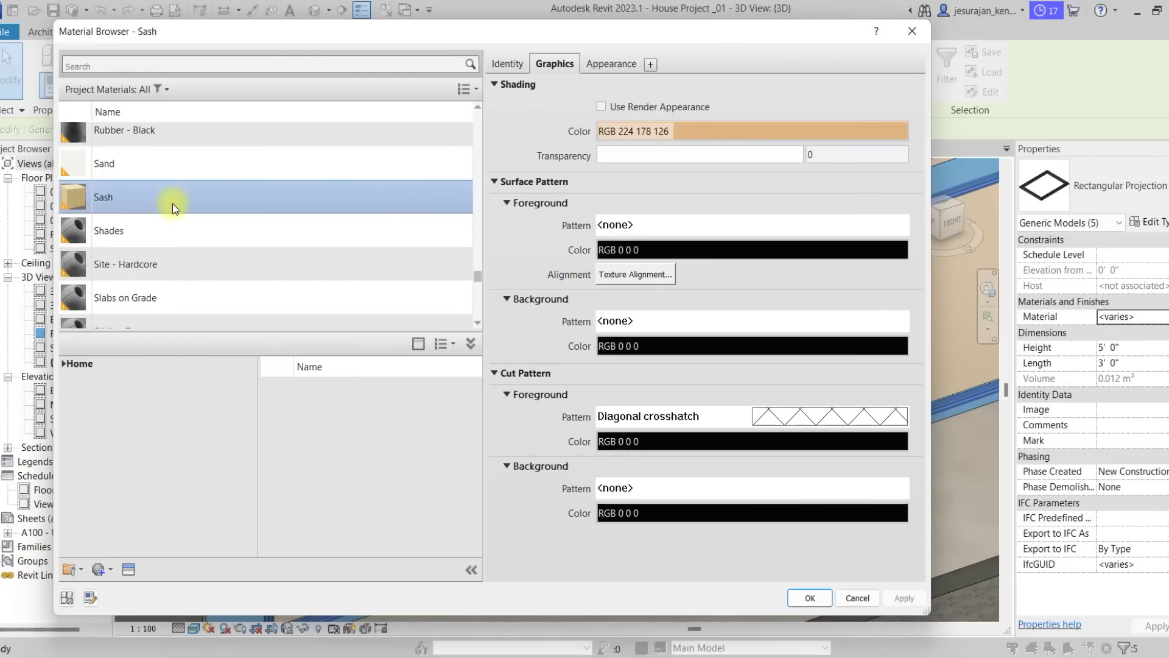
click(670, 108)
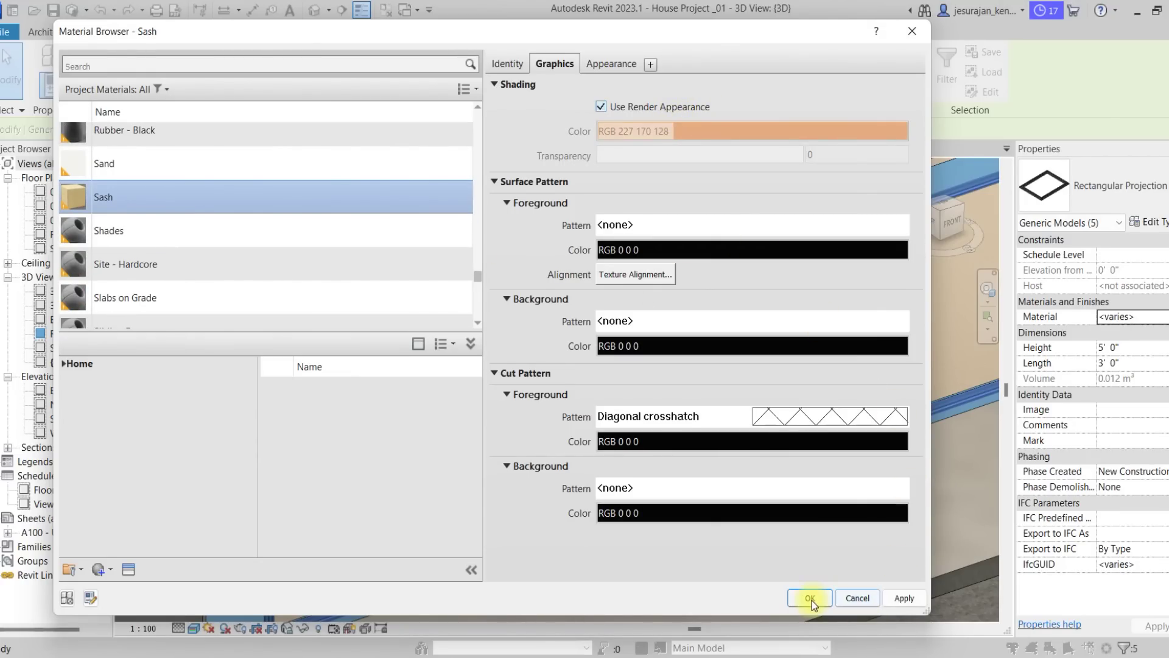
click(811, 599)
key(Escape)
shift+middle_drag(751, 562, 567, 532)
scroll(575, 525, down, 3)
scroll(550, 523, up, 1)
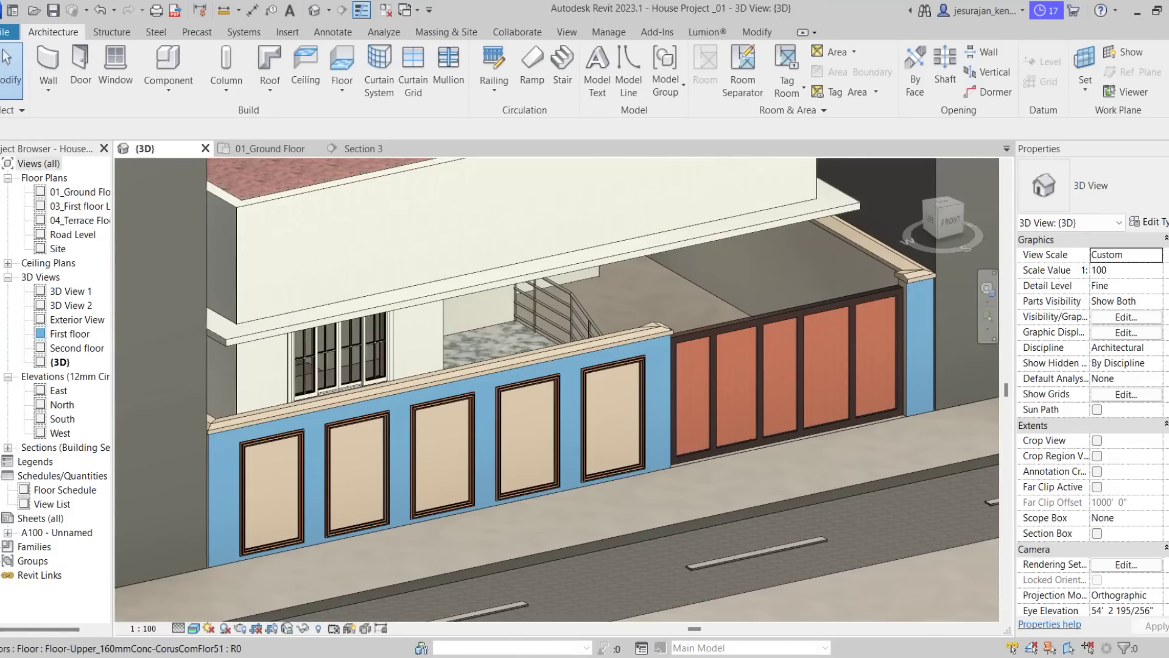
key(alt)
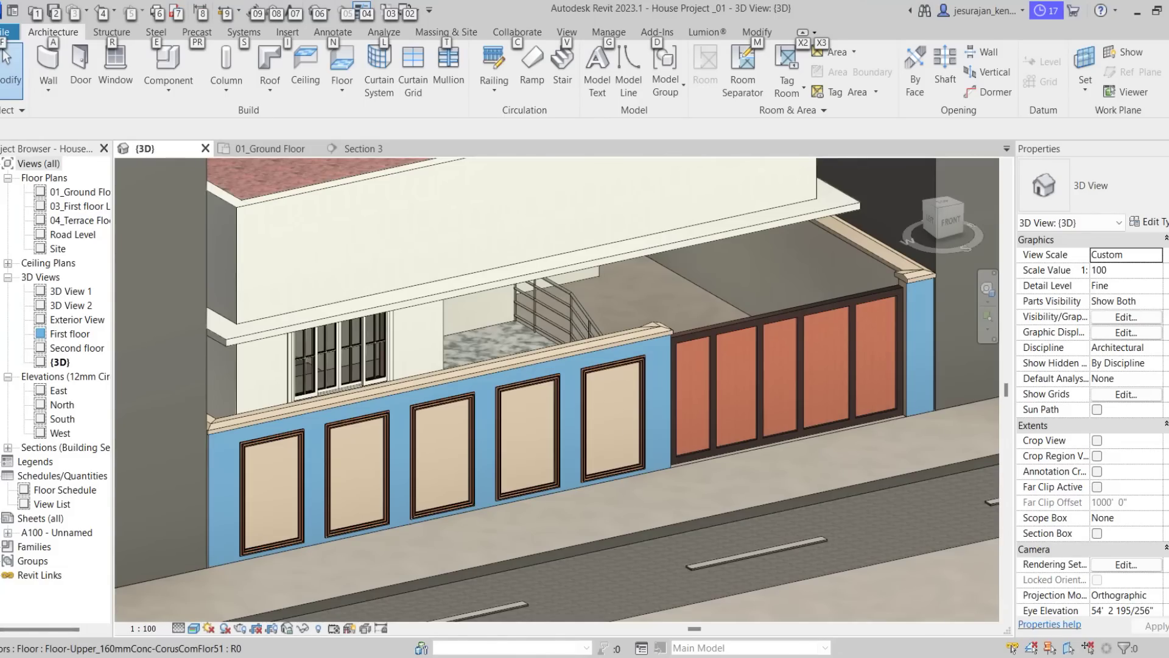
click(833, 141)
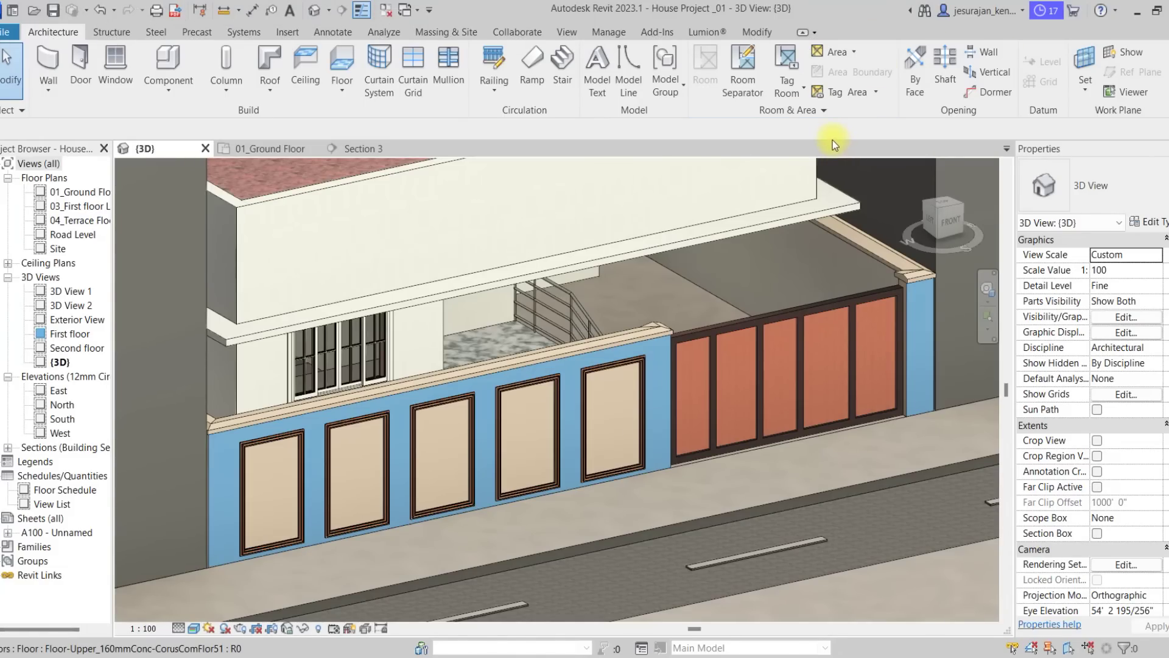